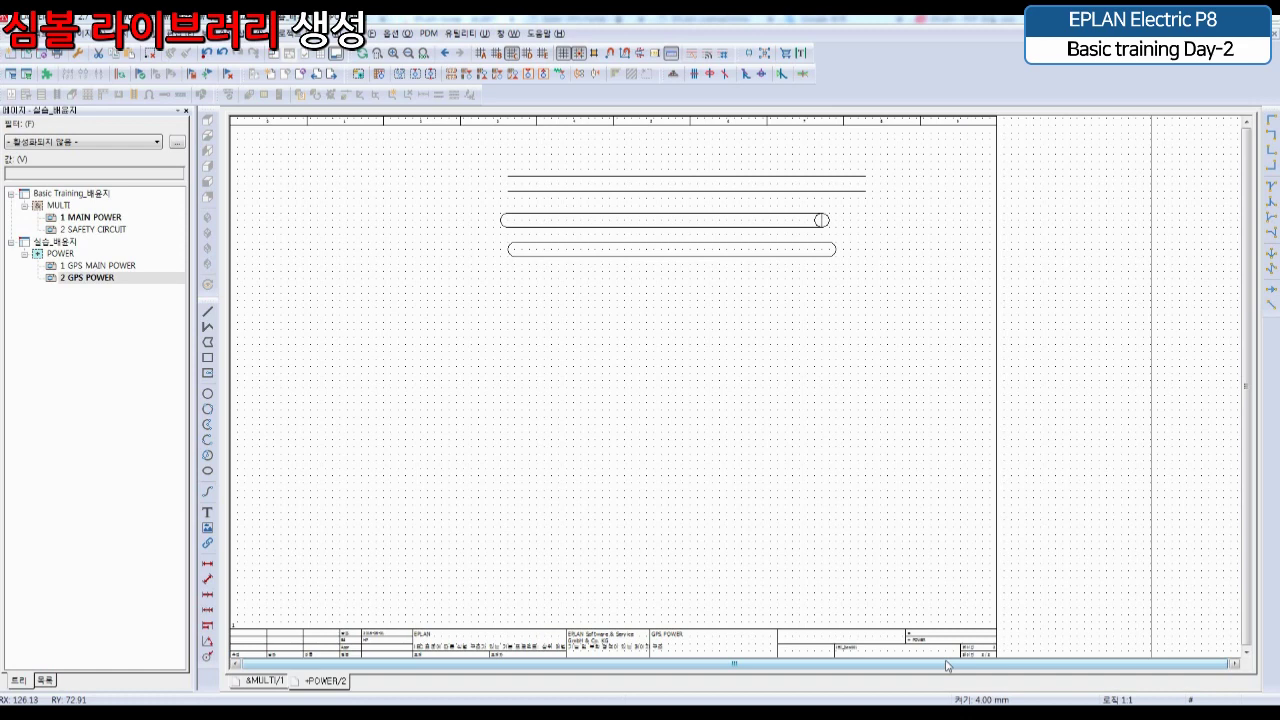
Close the practice (실습) project and select the remaining Basic Training project in the page tree
{"action": "left_click", "coordinate": [63, 245]}
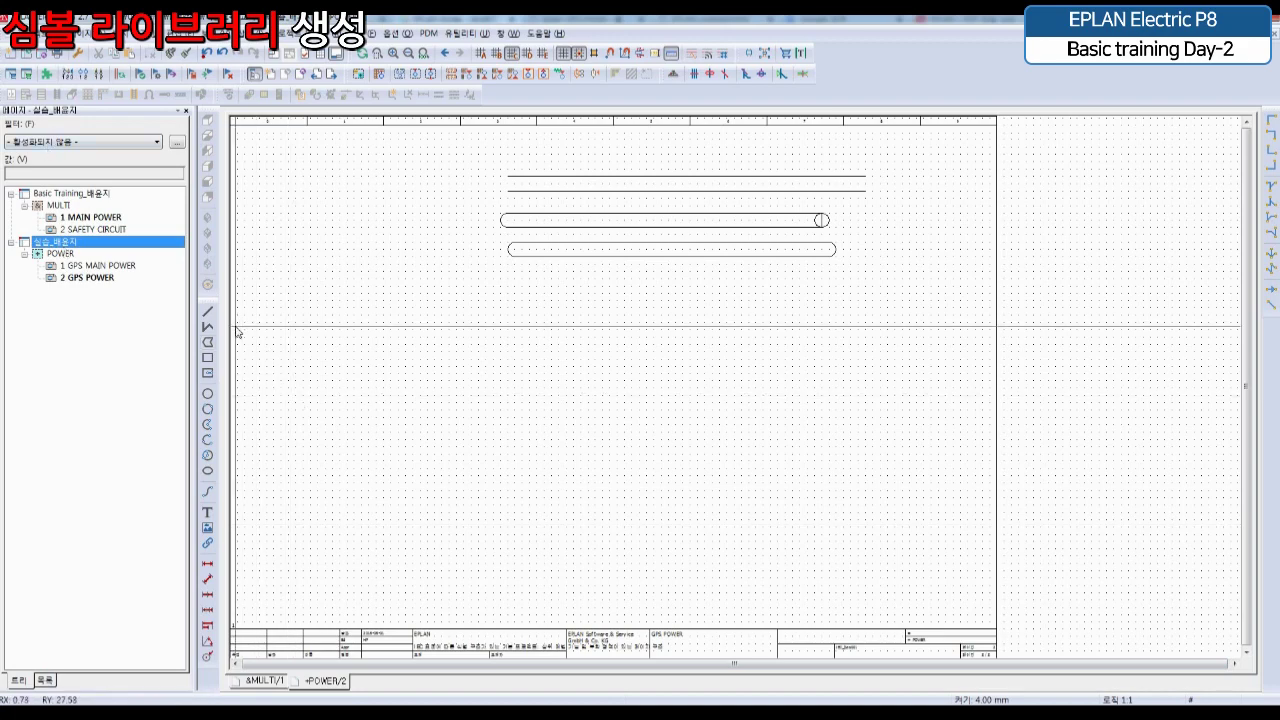
{"action": "left_click", "coordinate": [96, 242]}
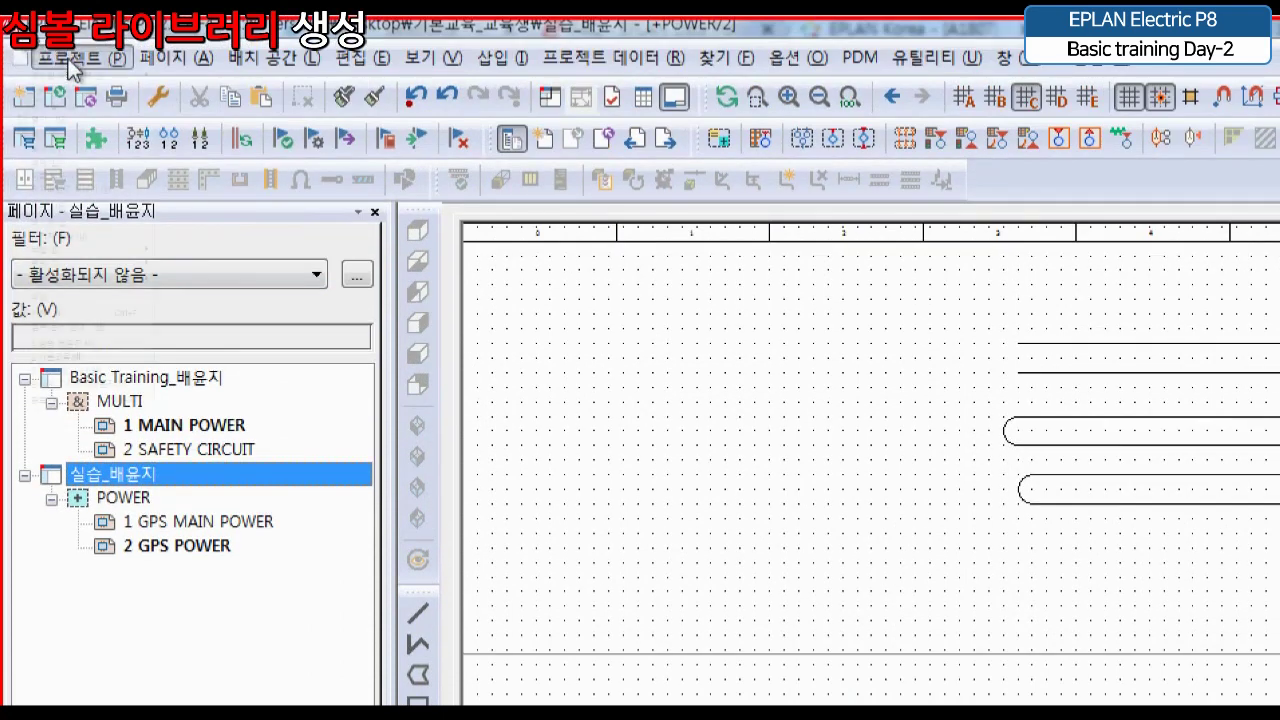
{"action": "left_click", "coordinate": [68, 62]}
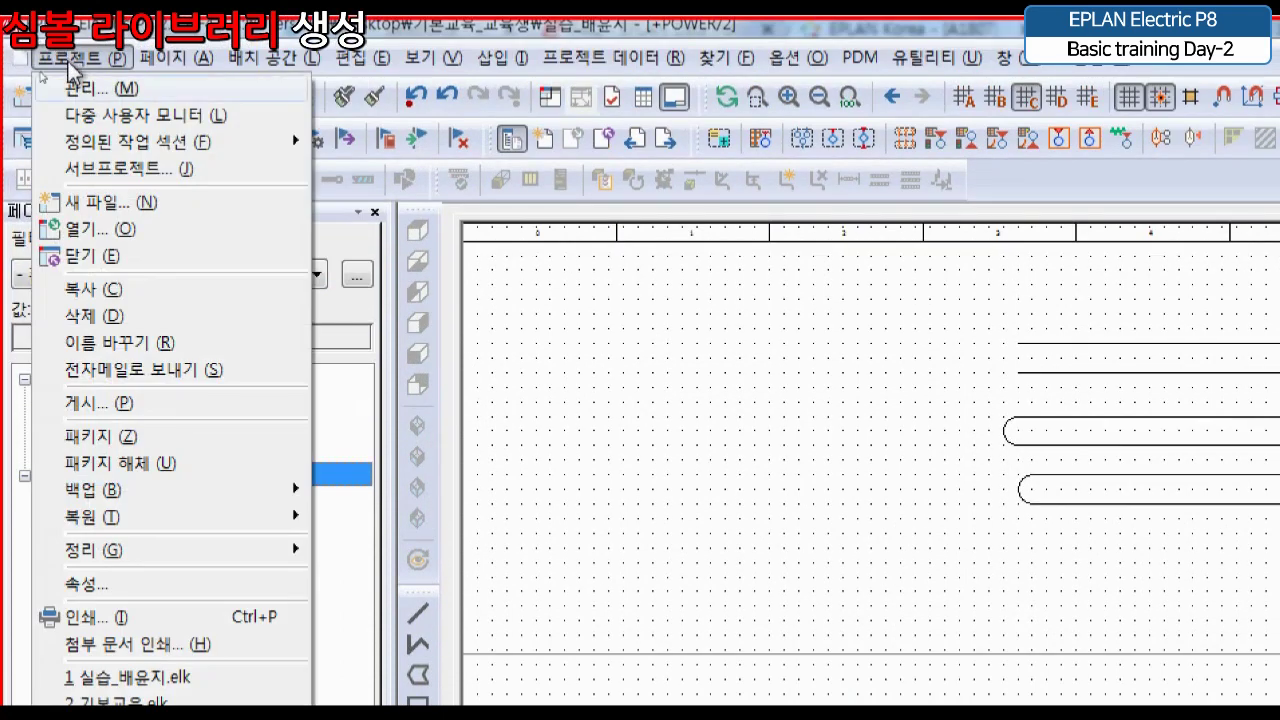
{"action": "left_click", "coordinate": [120, 262]}
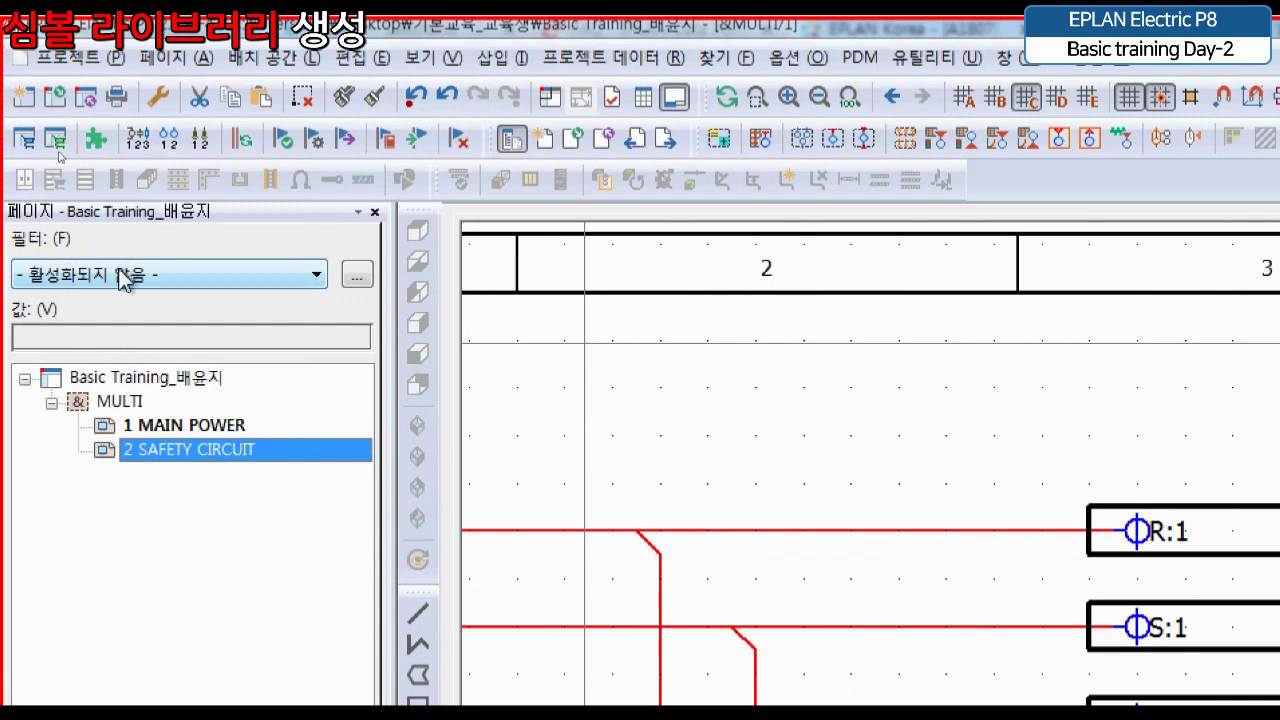
{"action": "left_click", "coordinate": [131, 379]}
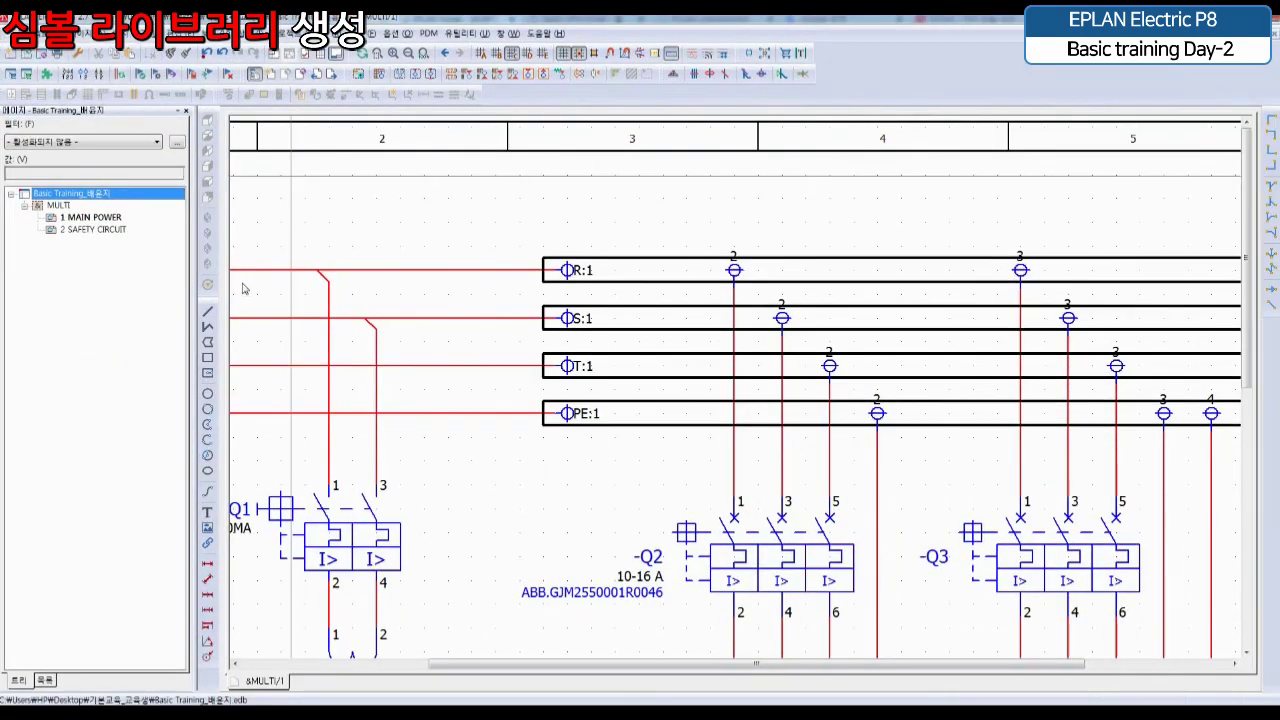
{"action": "left_click", "coordinate": [528, 214]}
{"action": "scroll", "coordinate": [528, 215], "scroll_direction": "down", "scroll_amount": 4}
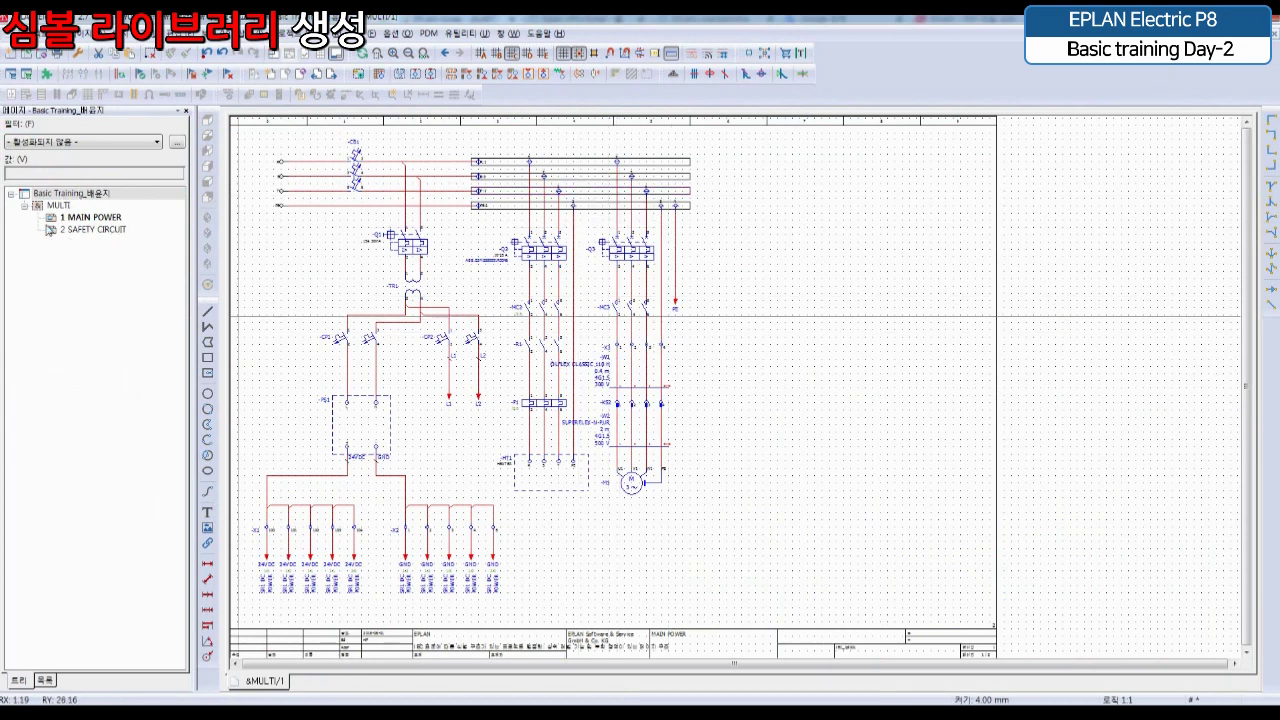
{"action": "left_click", "coordinate": [63, 204]}
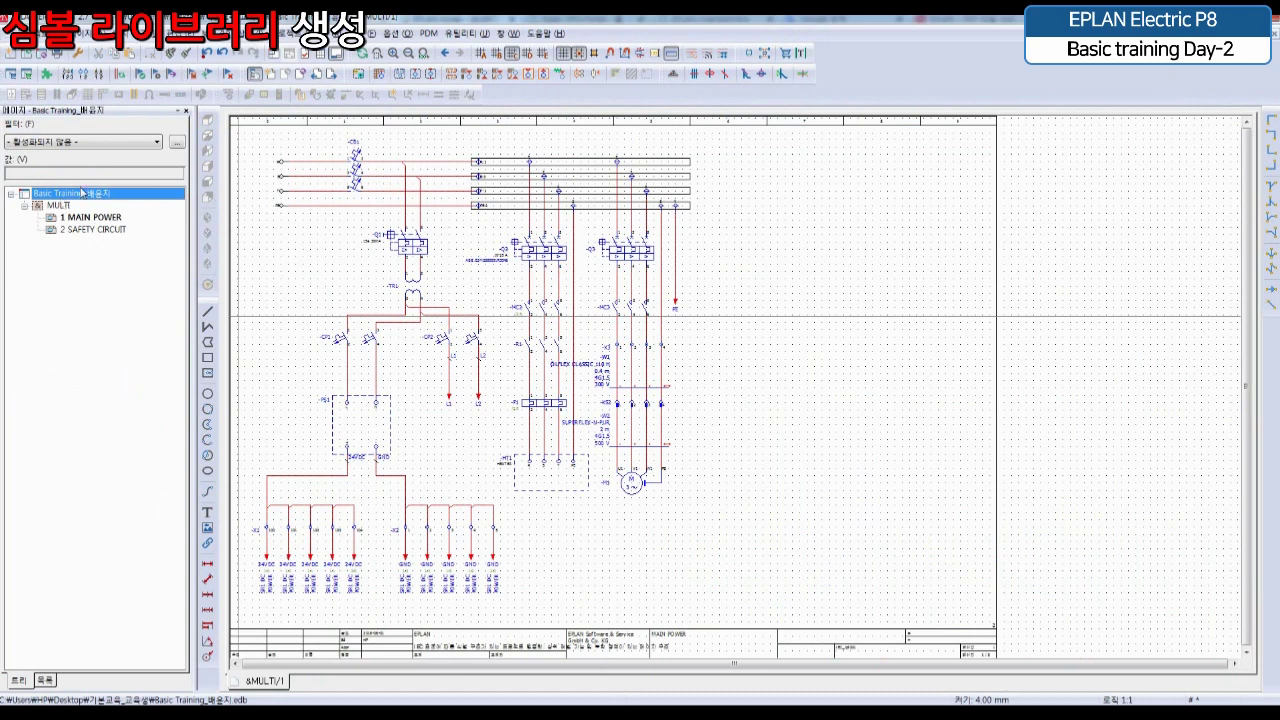
{"action": "left_click", "coordinate": [471, 713]}
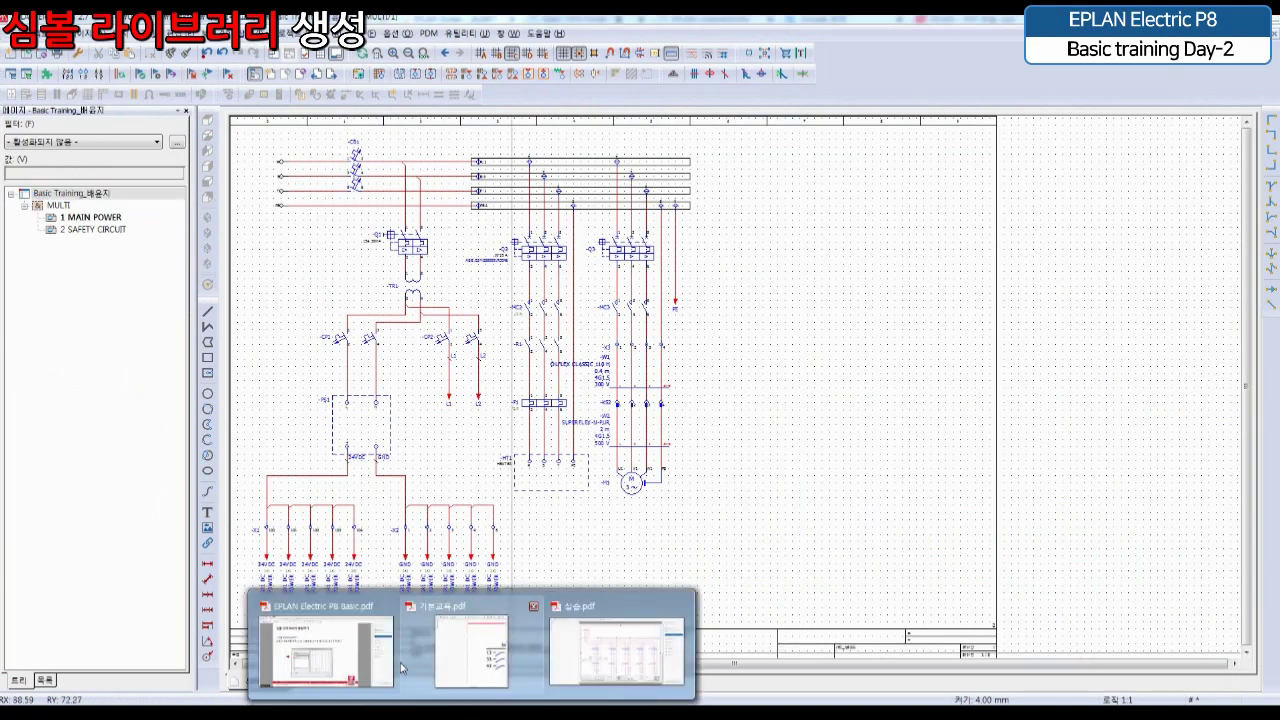
{"action": "mouse_move", "coordinate": [401, 667]}
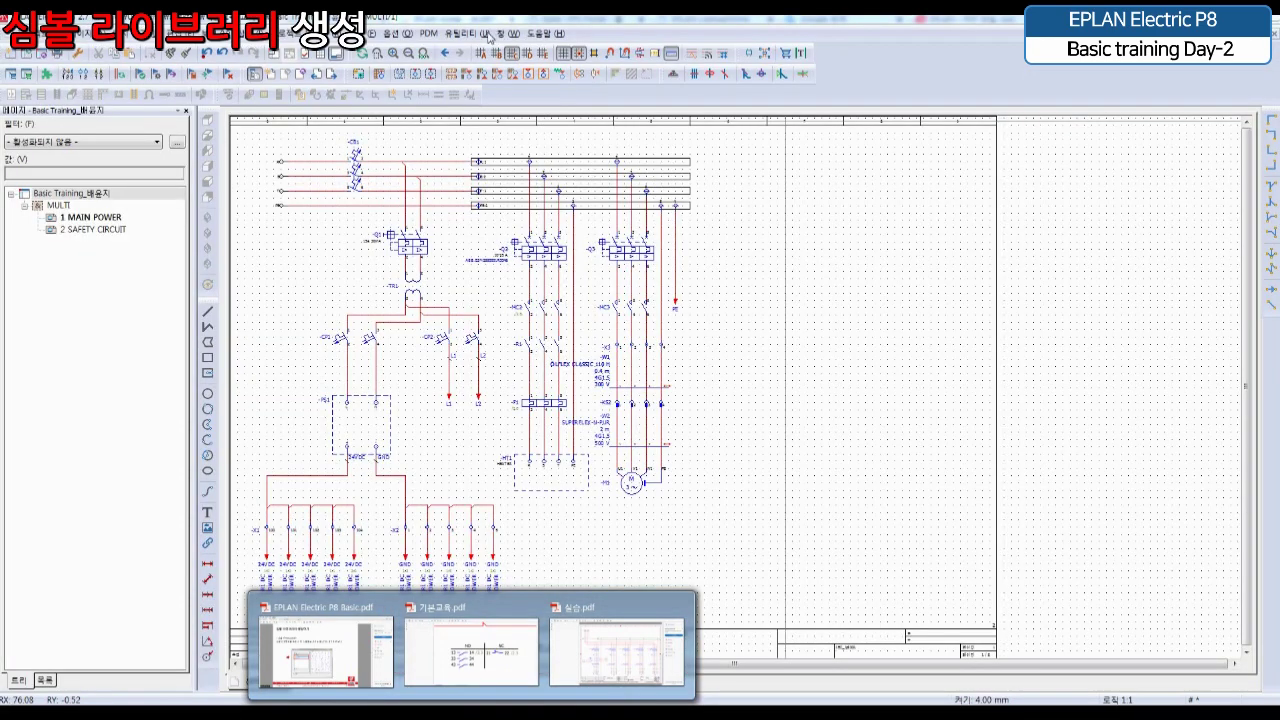
Start creating a new symbol library in the master data
{"action": "left_click", "coordinate": [467, 35]}
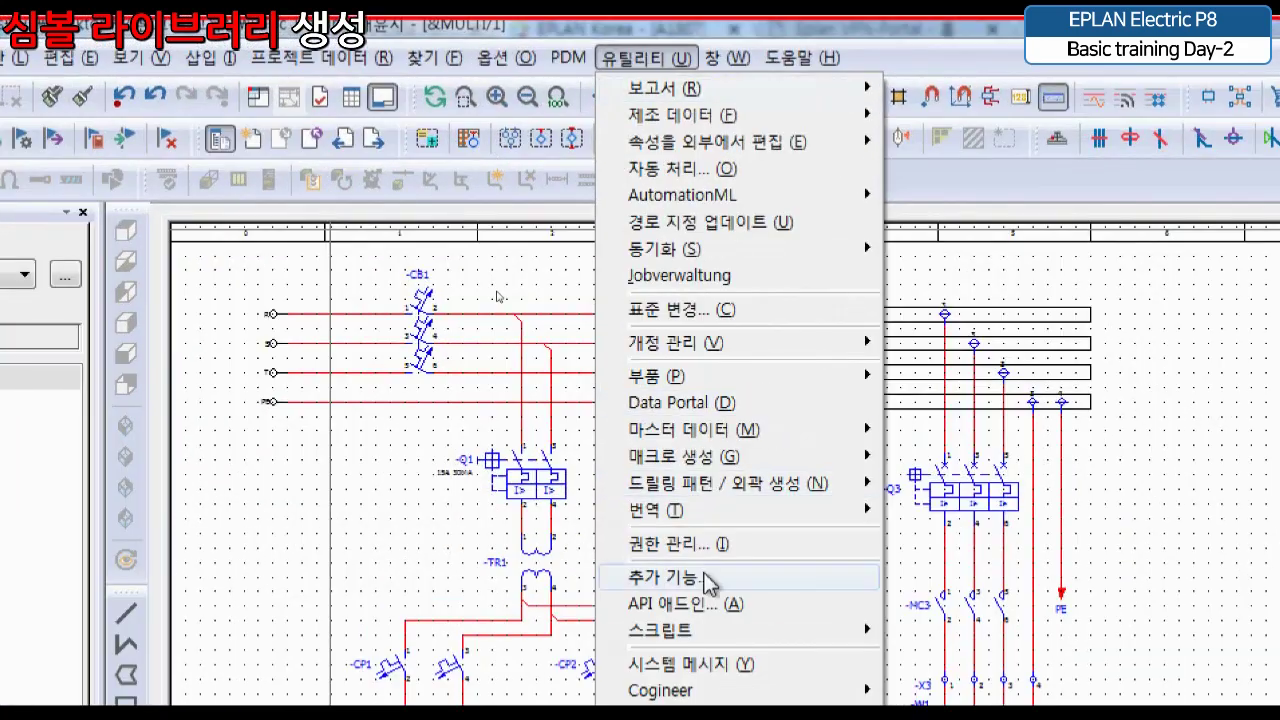
{"action": "mouse_move", "coordinate": [735, 432]}
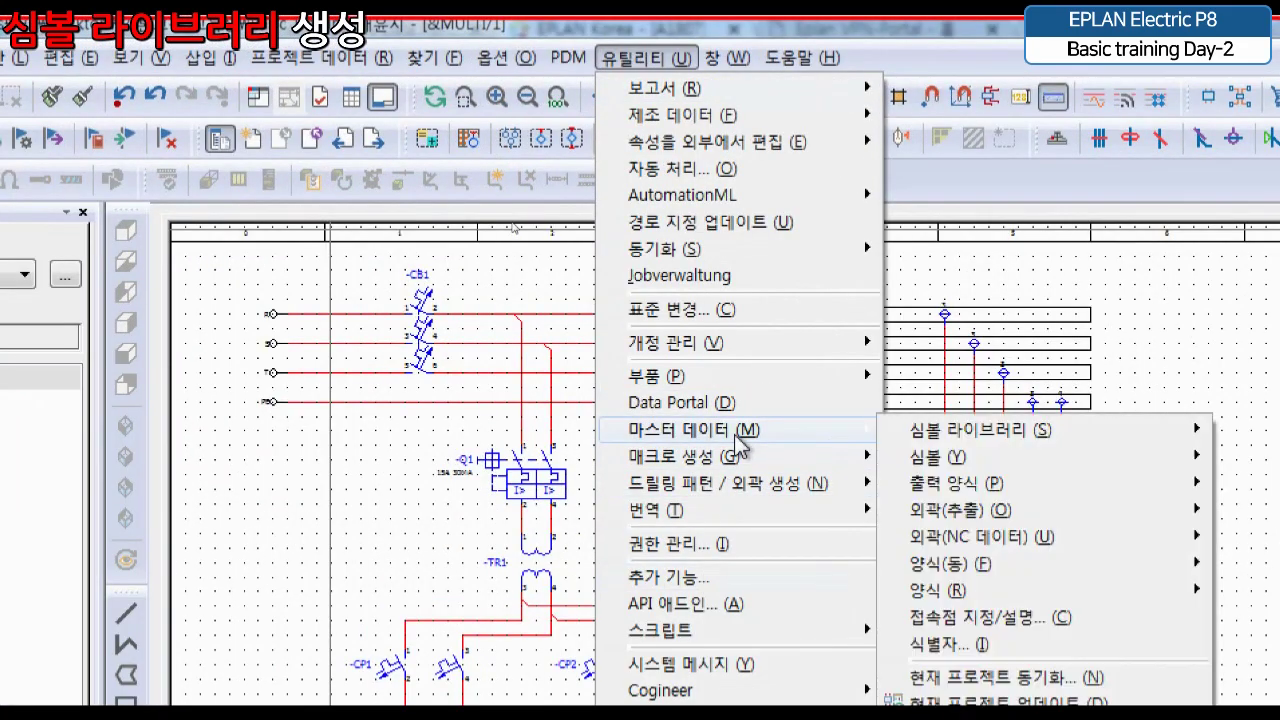
{"action": "mouse_move", "coordinate": [901, 466]}
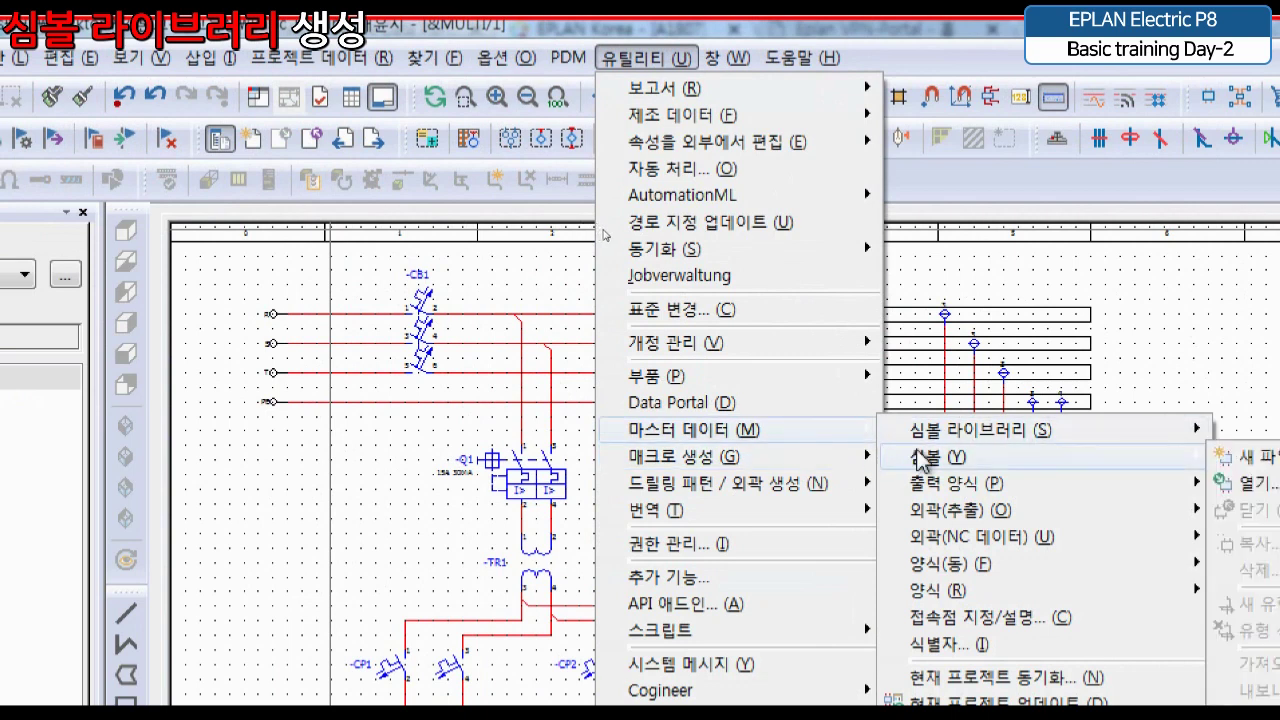
{"action": "mouse_move", "coordinate": [975, 485]}
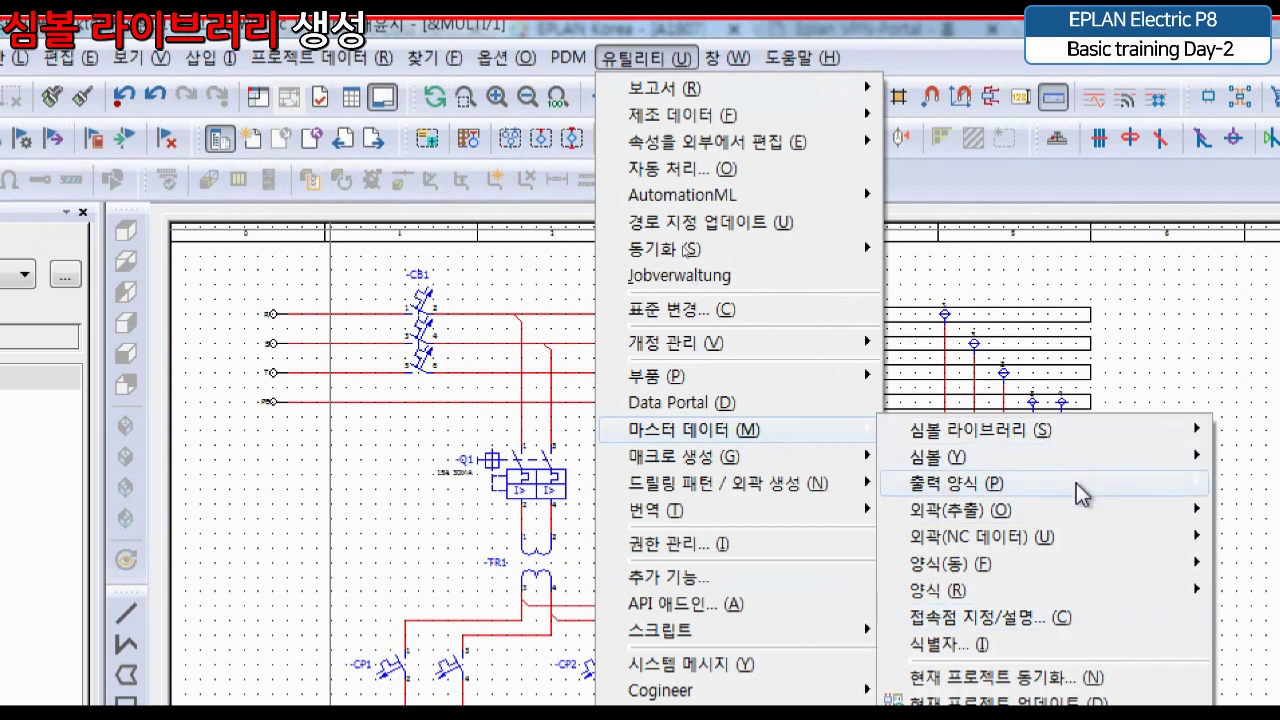
{"action": "mouse_move", "coordinate": [1080, 493]}
{"action": "mouse_move", "coordinate": [1068, 466]}
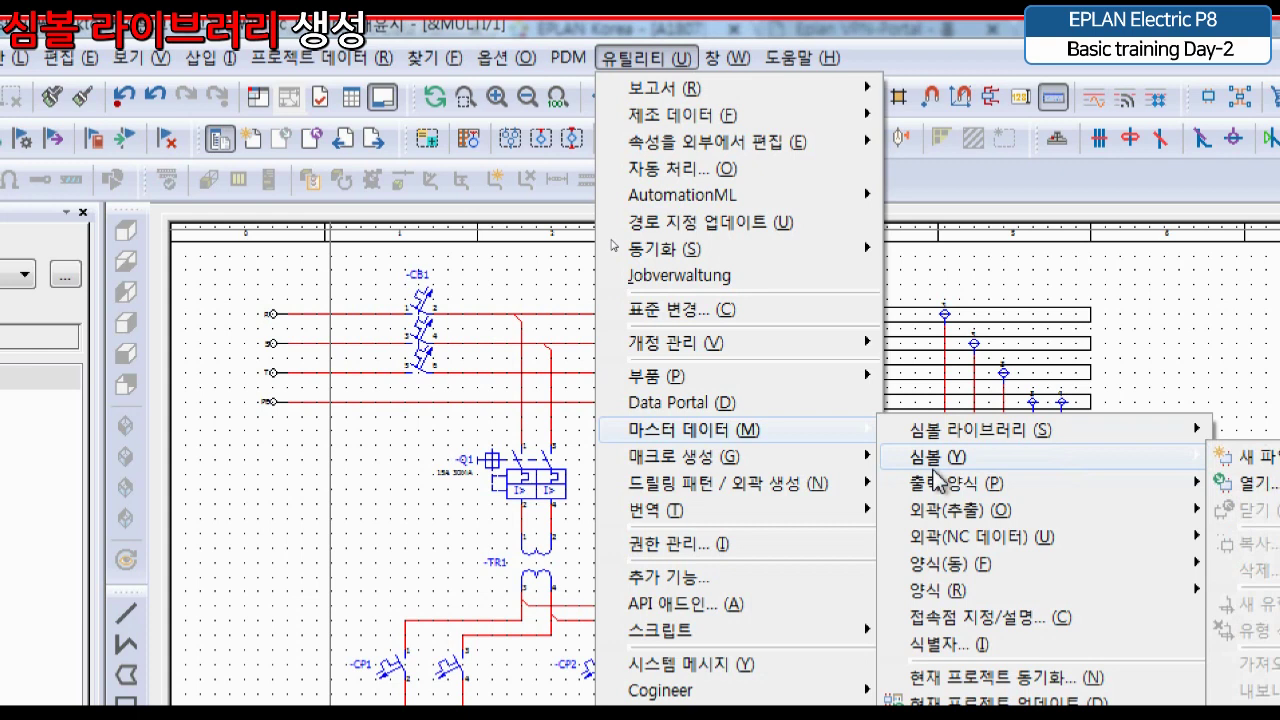
{"action": "mouse_move", "coordinate": [943, 440]}
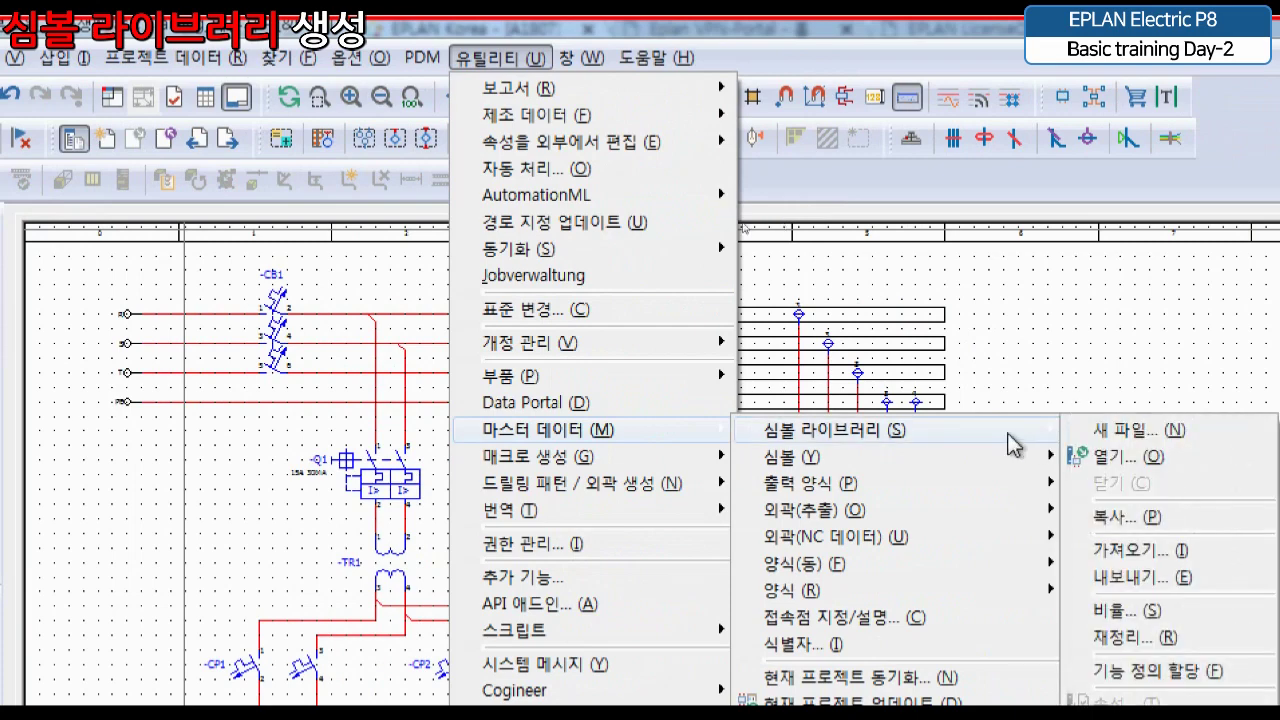
{"action": "left_click", "coordinate": [1124, 438]}
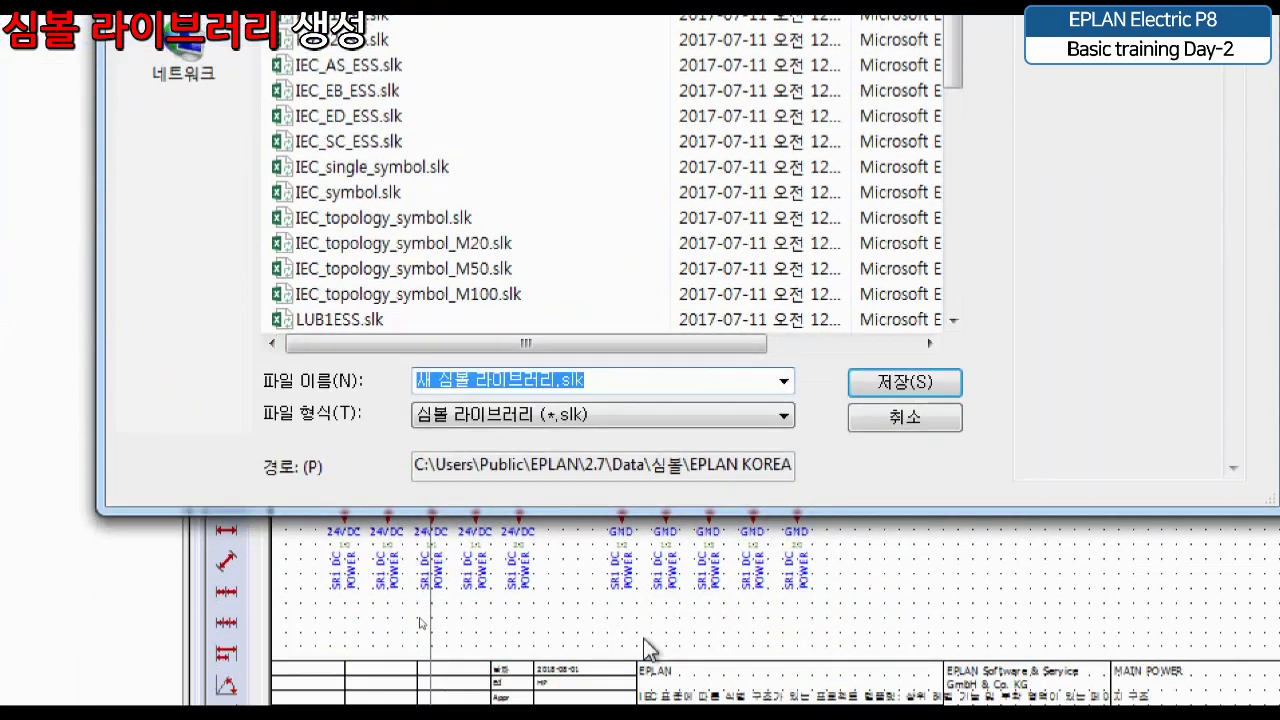
{"action": "left_click_drag", "start_coordinate": [934, 516], "coordinate": [934, 277]}
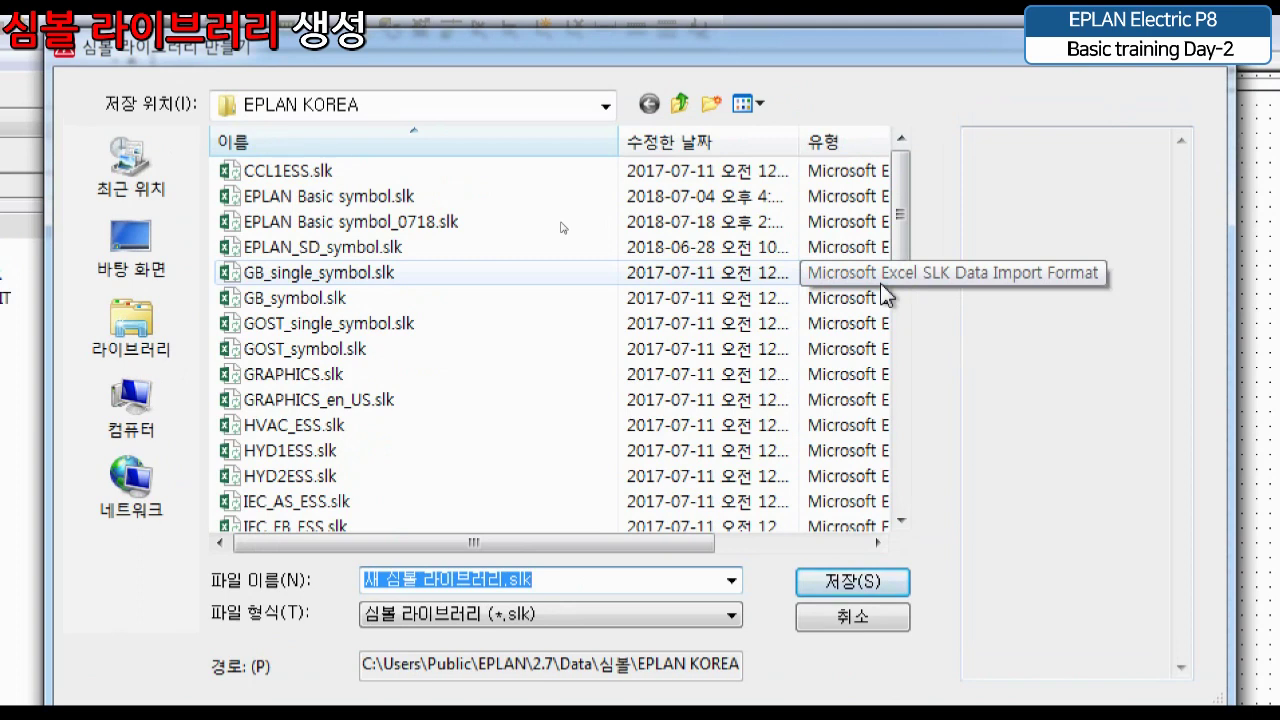
Try GRAPHICS.slk and the desktop as the save target, and return to the default symbol library folder
{"action": "left_click", "coordinate": [559, 384]}
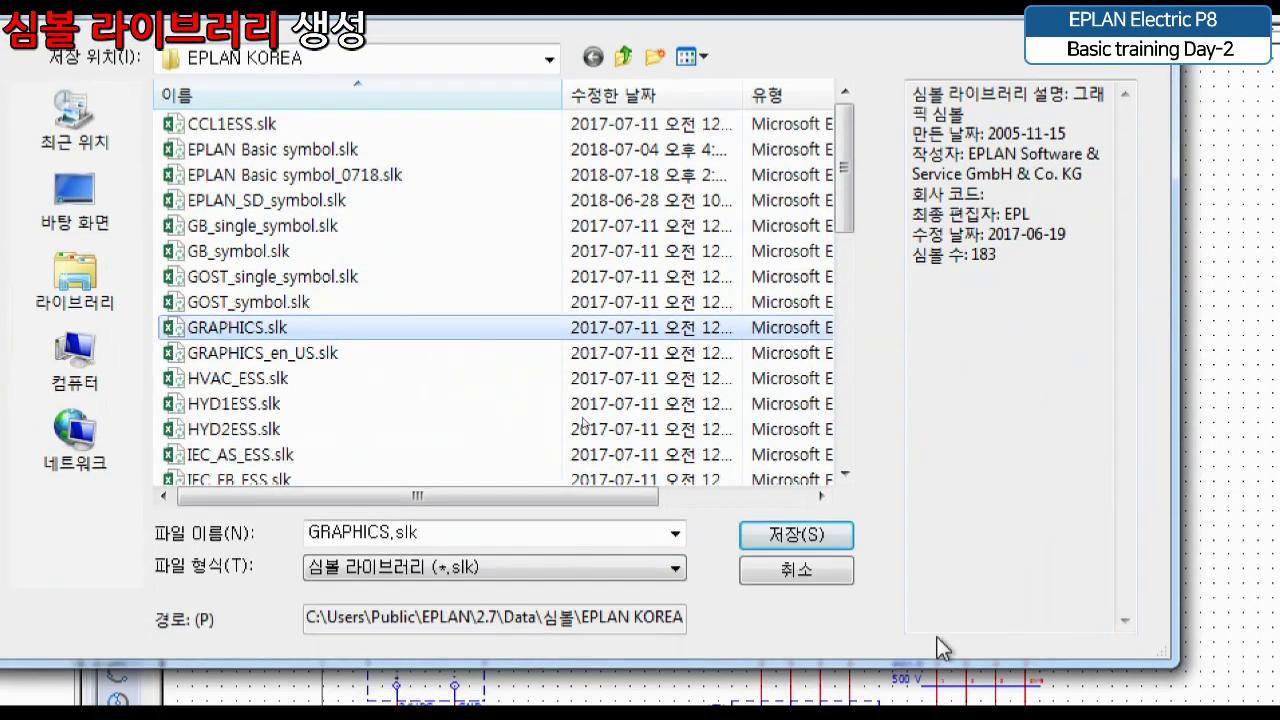
{"action": "left_click", "coordinate": [160, 216]}
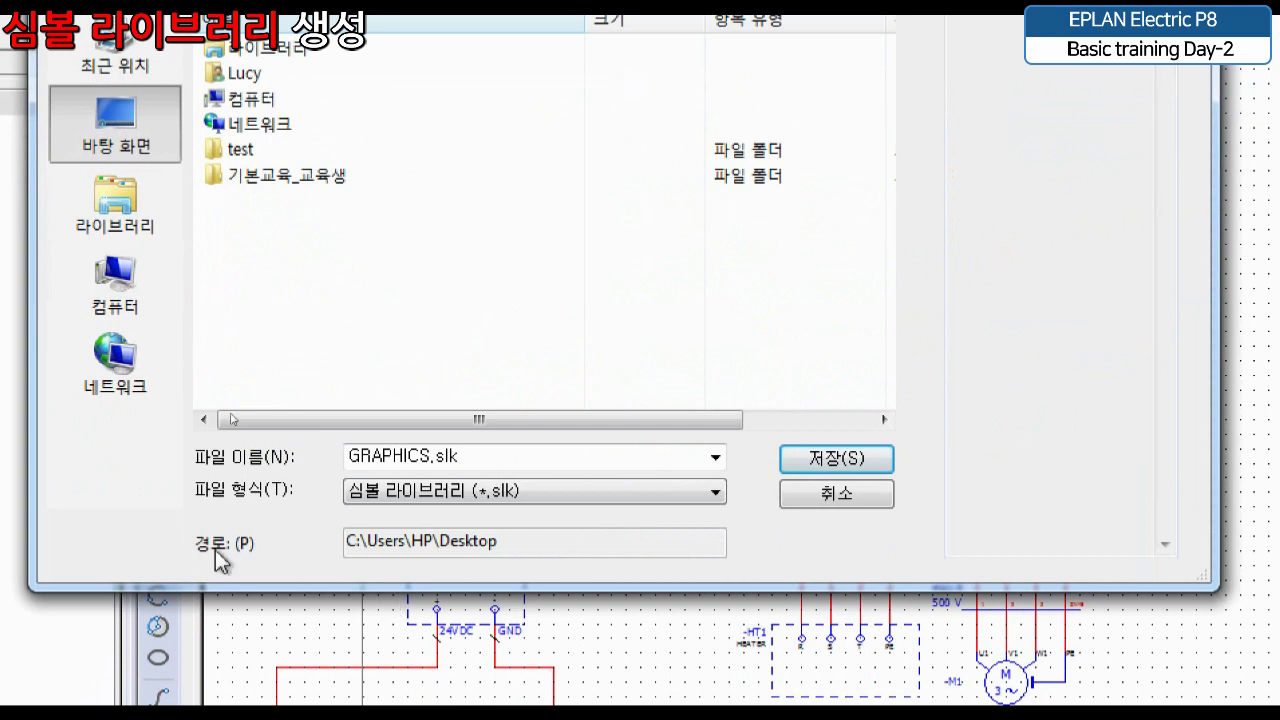
{"action": "right_click", "coordinate": [405, 537]}
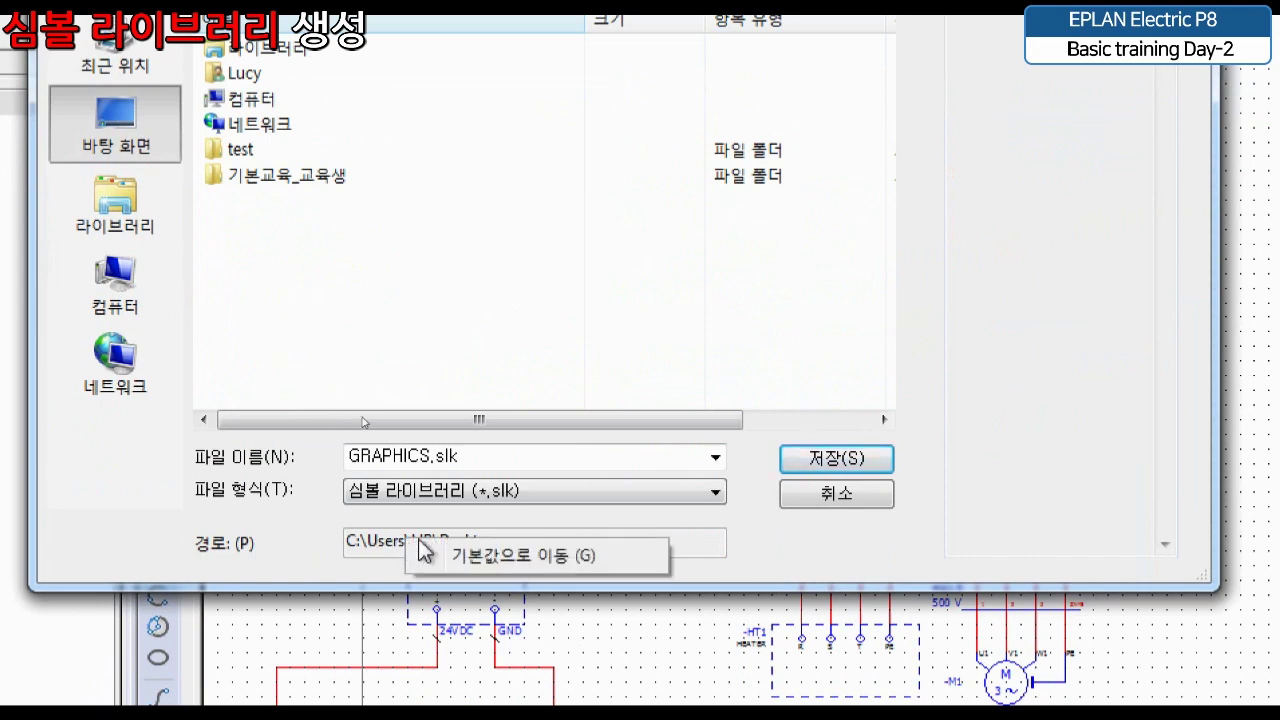
{"action": "left_click", "coordinate": [474, 556]}
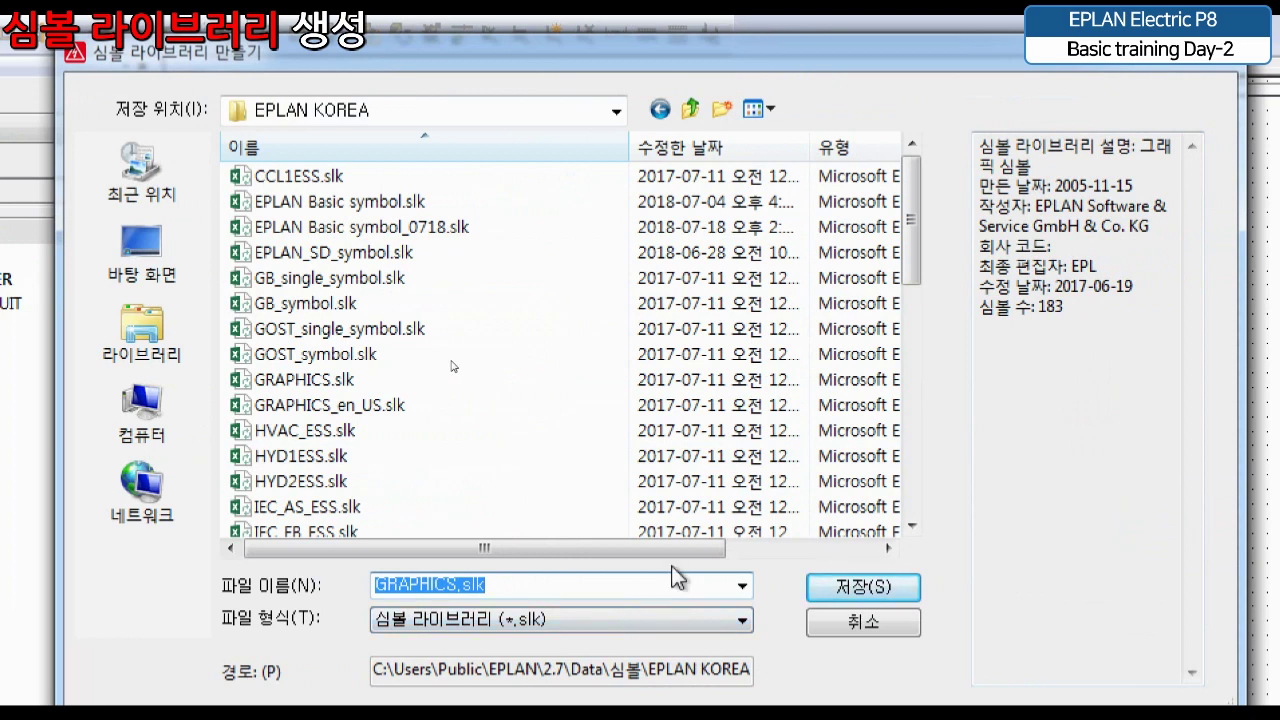
Save the new symbol library as "EPLAN Basic symbol_0801" in the EPLAN KOREA folder and accept its properties
{"action": "type", "text": "EPLA"}
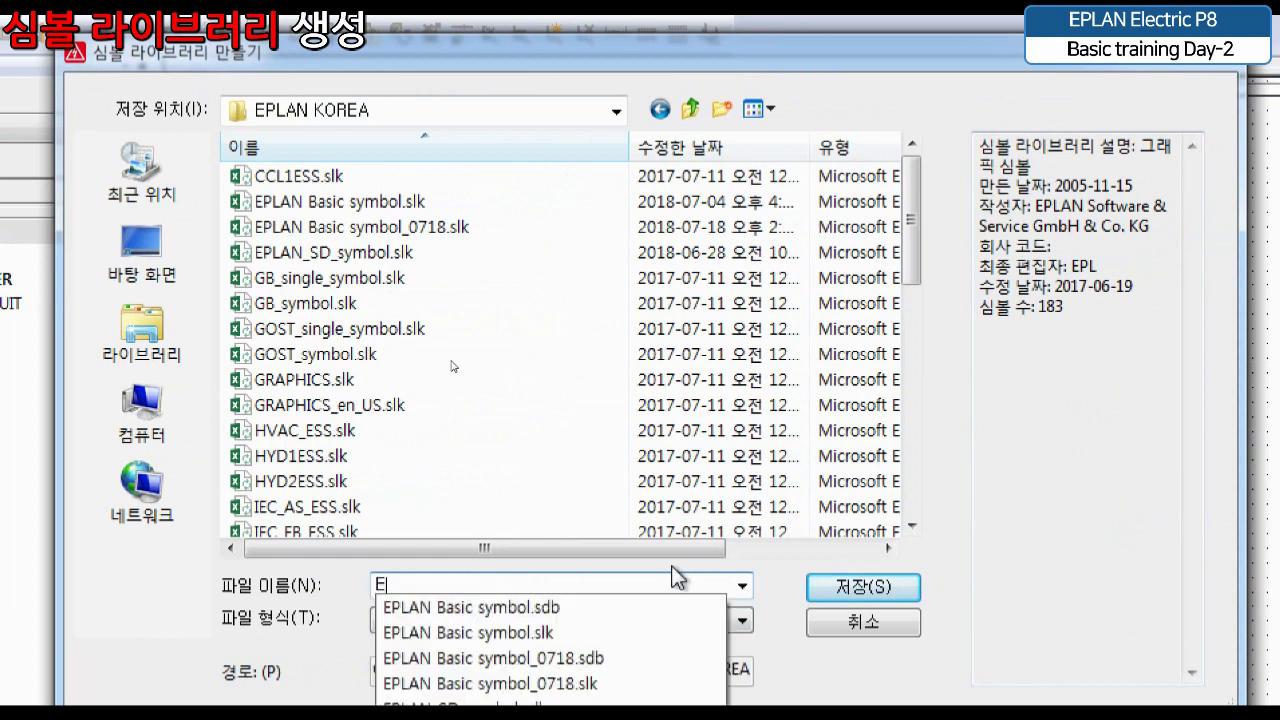
{"action": "type", "text": "Basic symboo"}
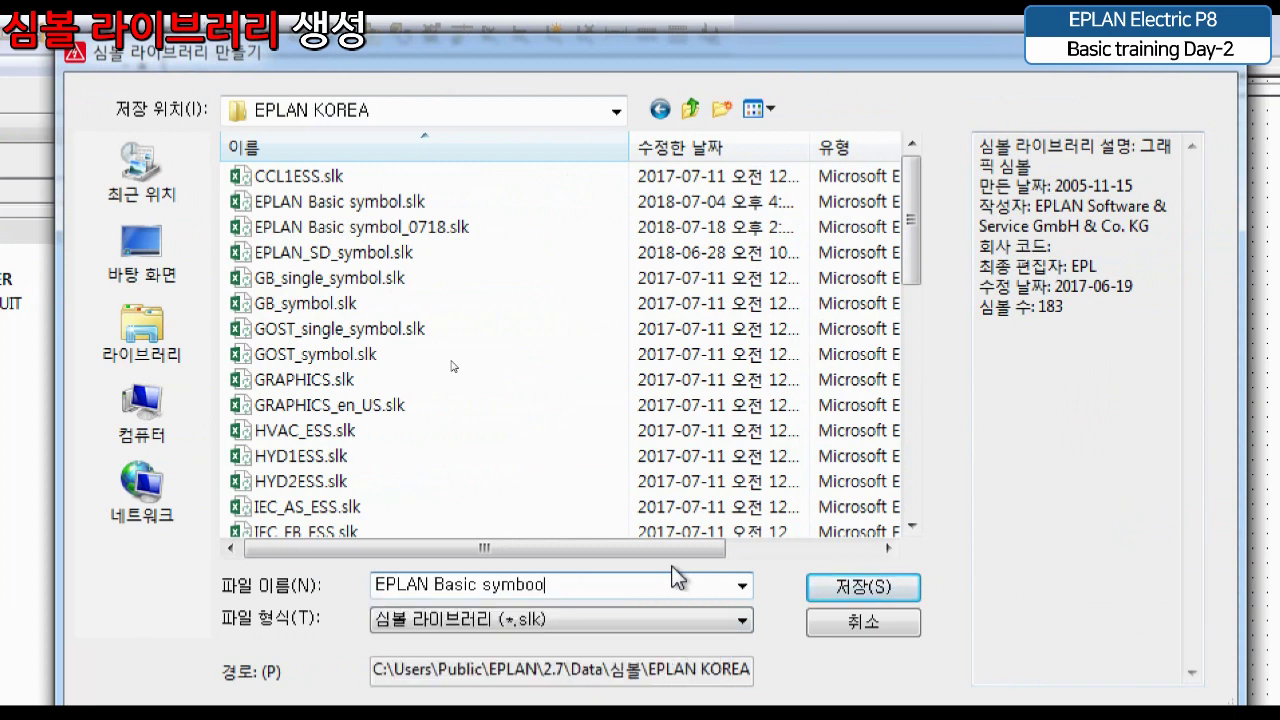
{"action": "key", "text": "BackSpace"}
{"action": "type", "text": "l"}
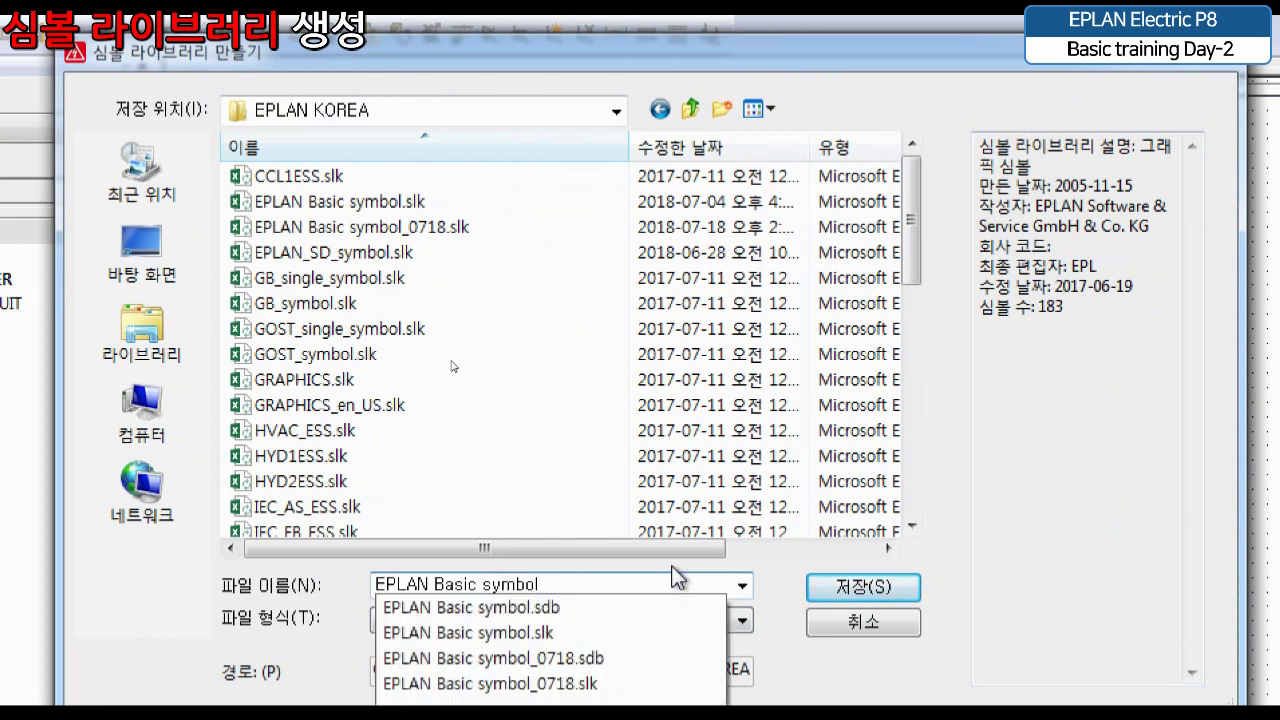
{"action": "type", "text": "_0801"}
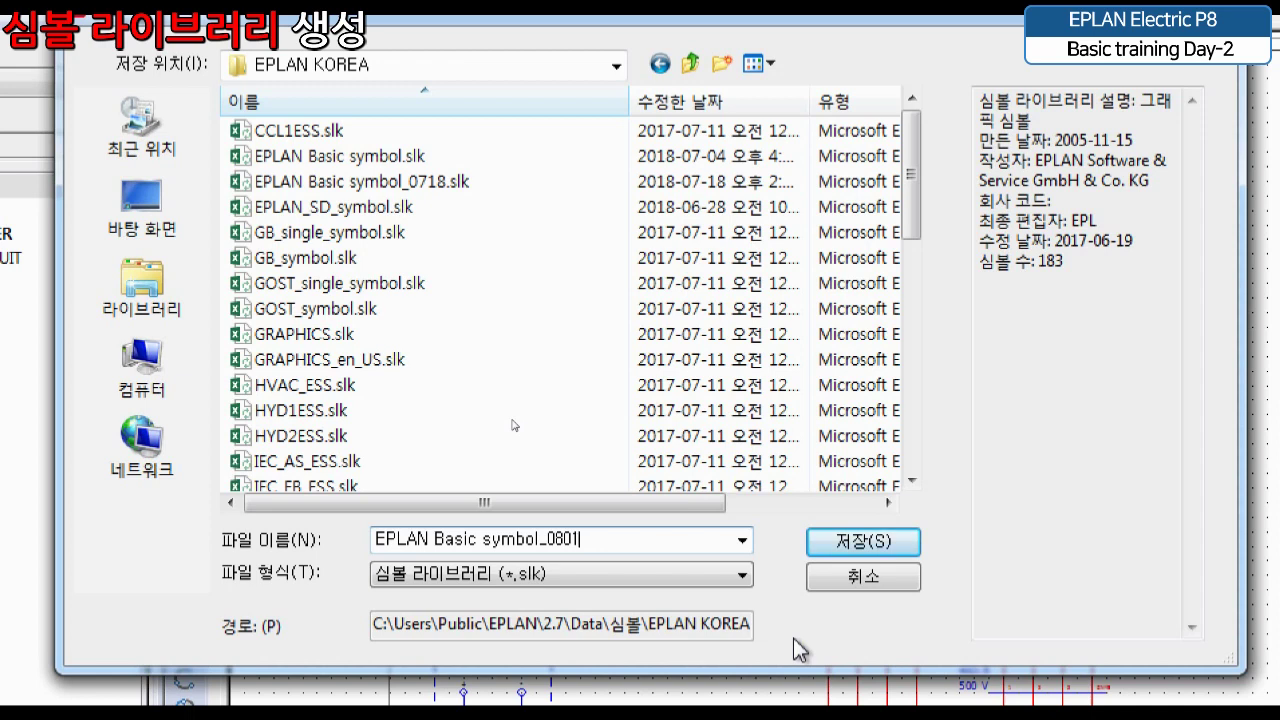
{"action": "left_click", "coordinate": [820, 553]}
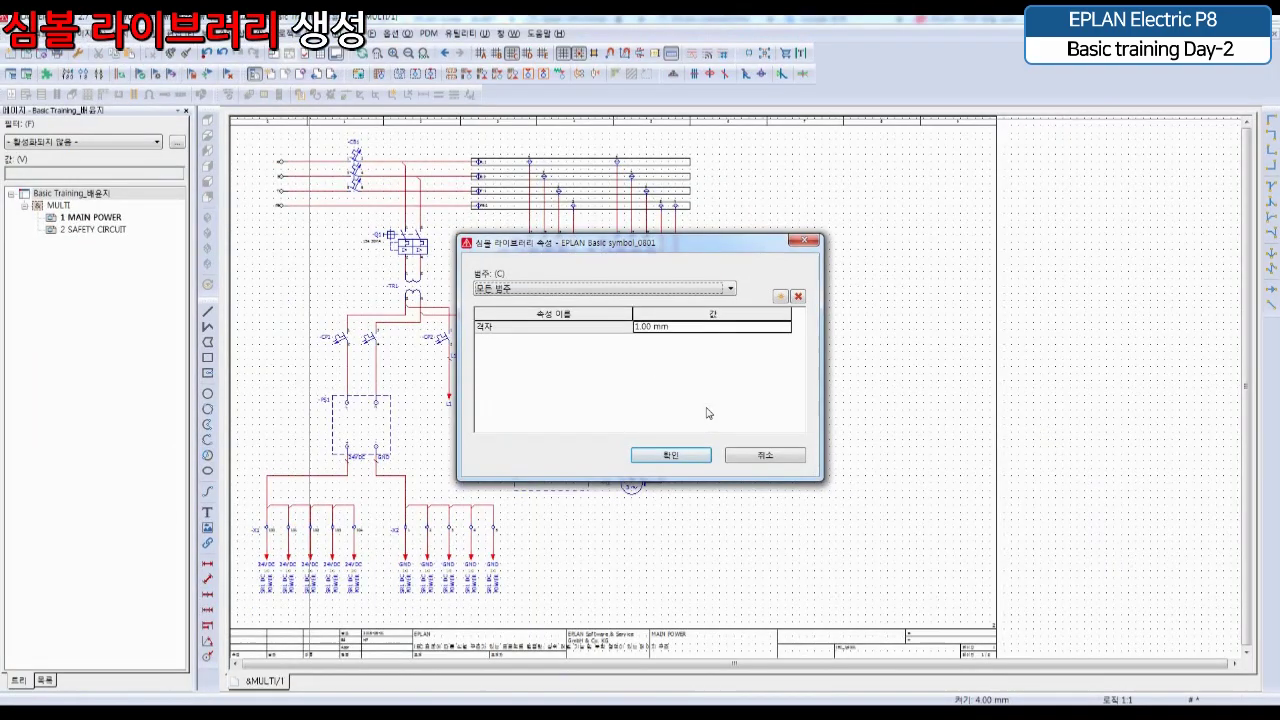
{"action": "left_click", "coordinate": [694, 458]}
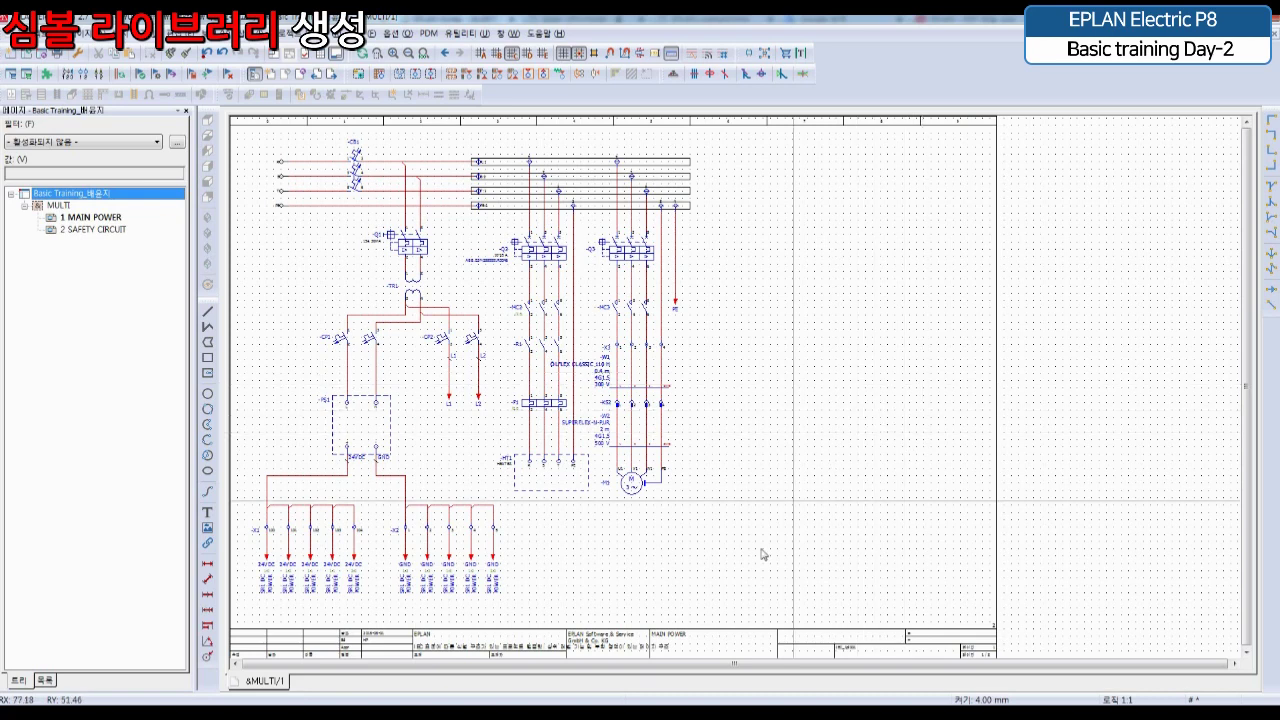
Switch to the 기본교육_교육생 folder in Windows Explorer, maximize it and widen its file list
{"action": "left_click", "coordinate": [54, 711]}
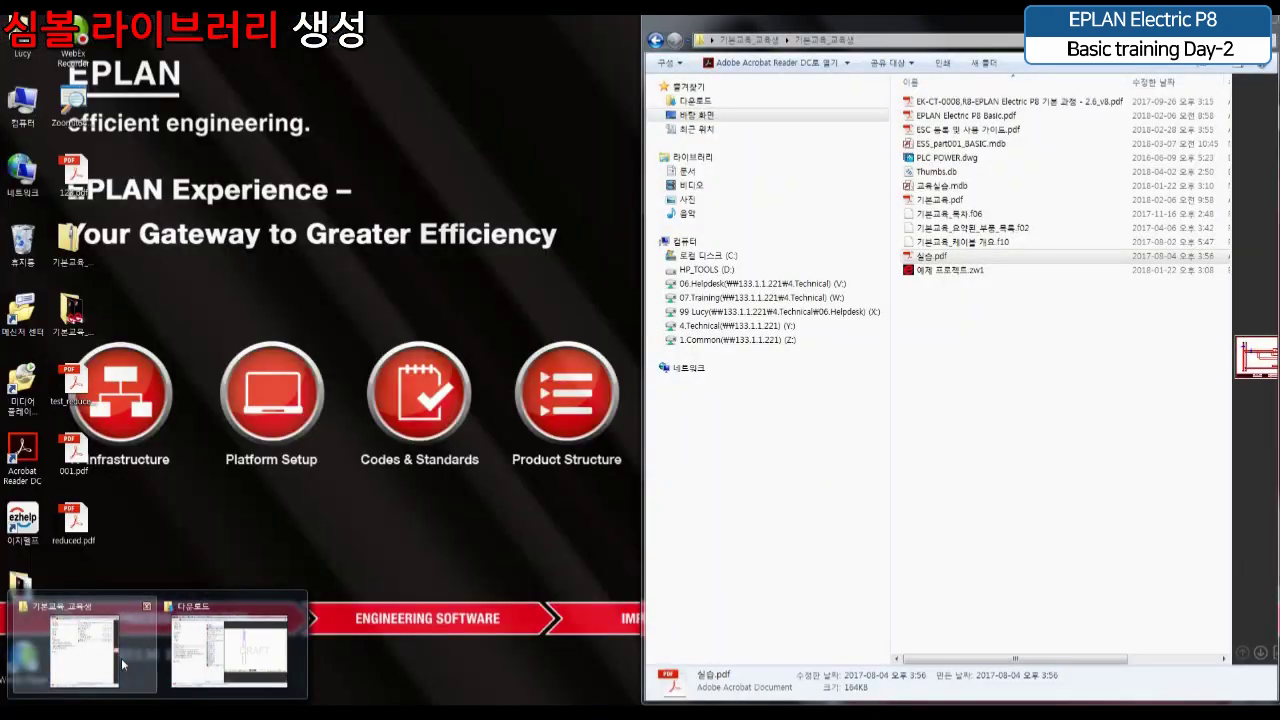
{"action": "left_click", "coordinate": [123, 664]}
{"action": "left_click_drag", "start_coordinate": [1110, 22], "coordinate": [925, 16]}
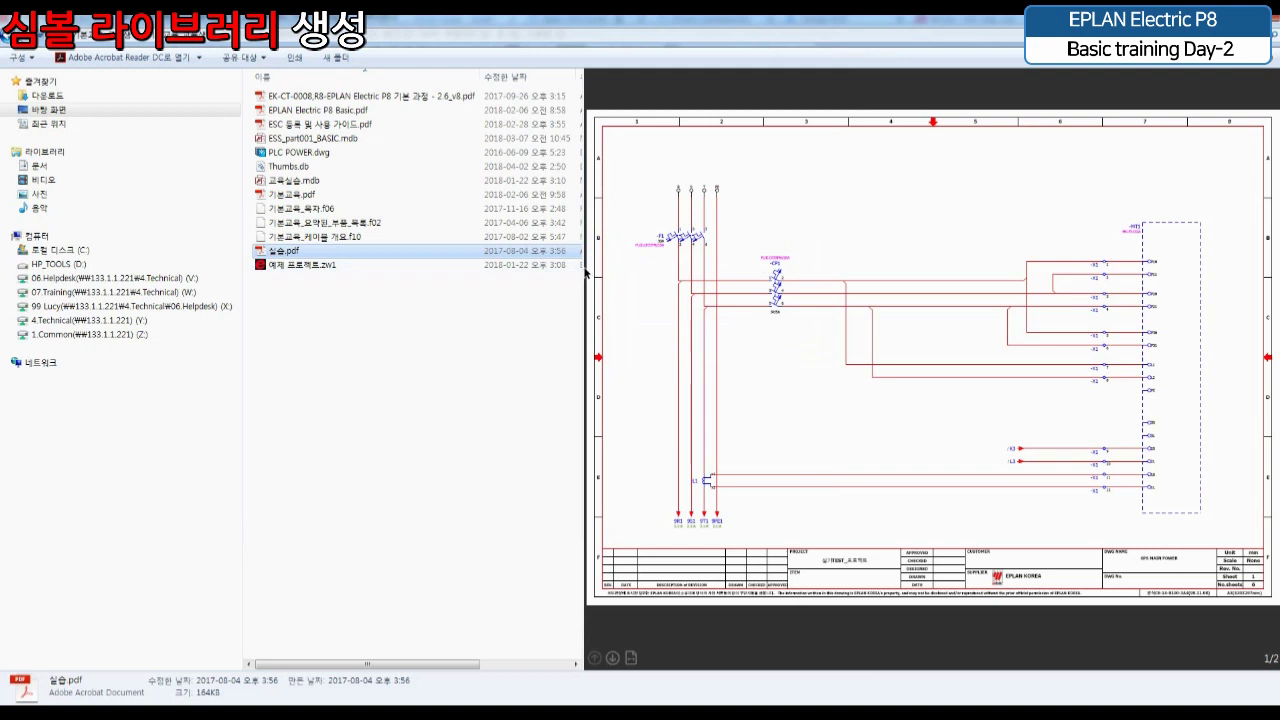
{"action": "left_click", "coordinate": [579, 305]}
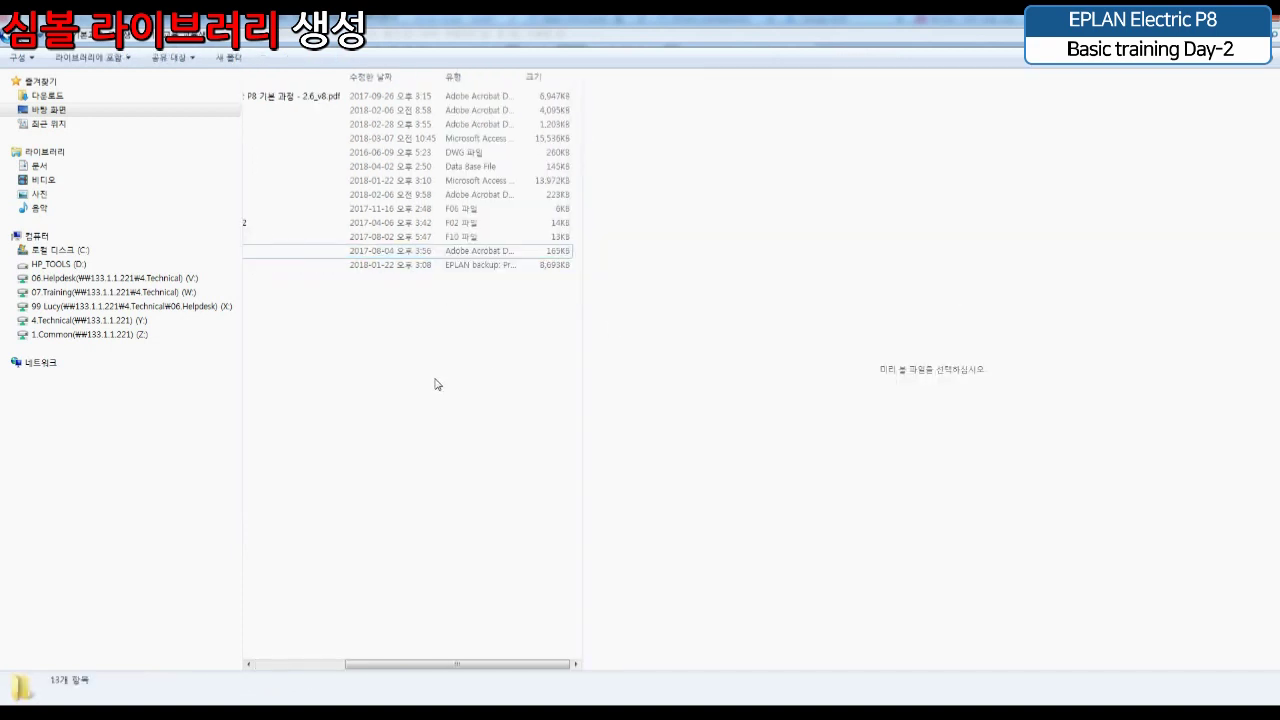
{"action": "left_click_drag", "start_coordinate": [582, 374], "coordinate": [1115, 372]}
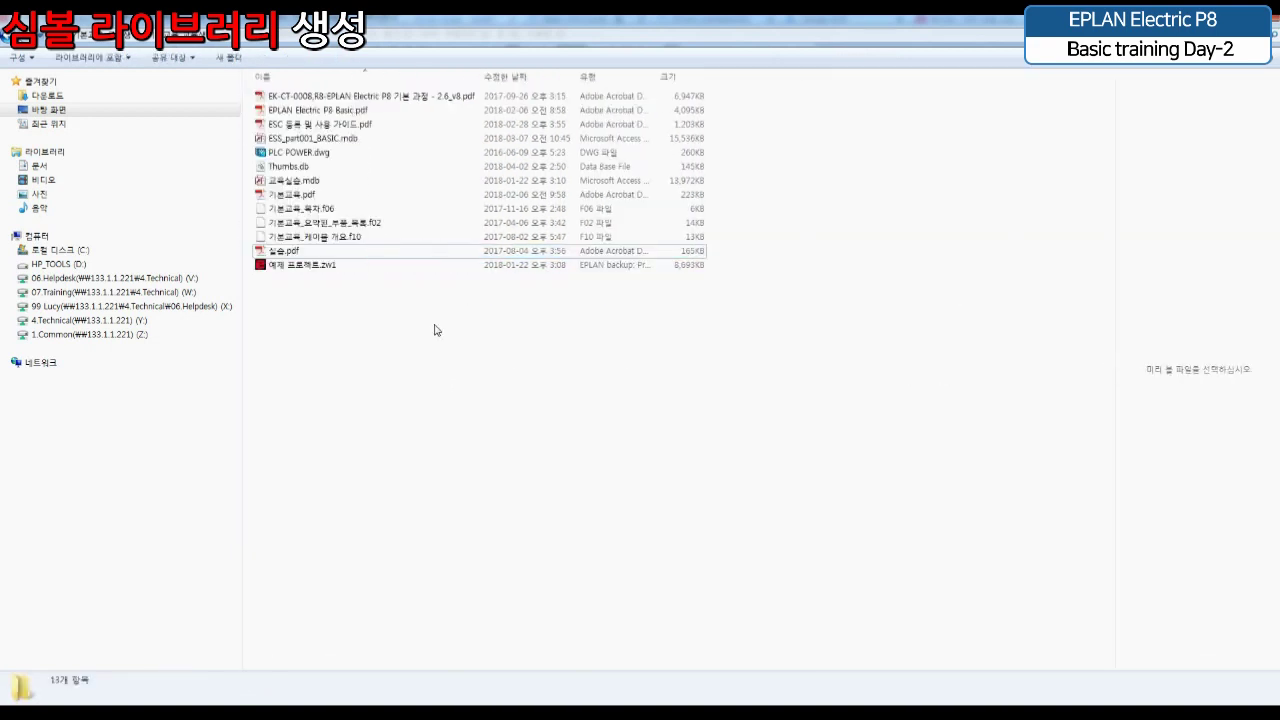
Navigate on drive C: through 사용자, 공용, EPLAN and 2.7 to the Data folder, and restore the Explorer window from full screen
{"action": "left_click", "coordinate": [58, 256]}
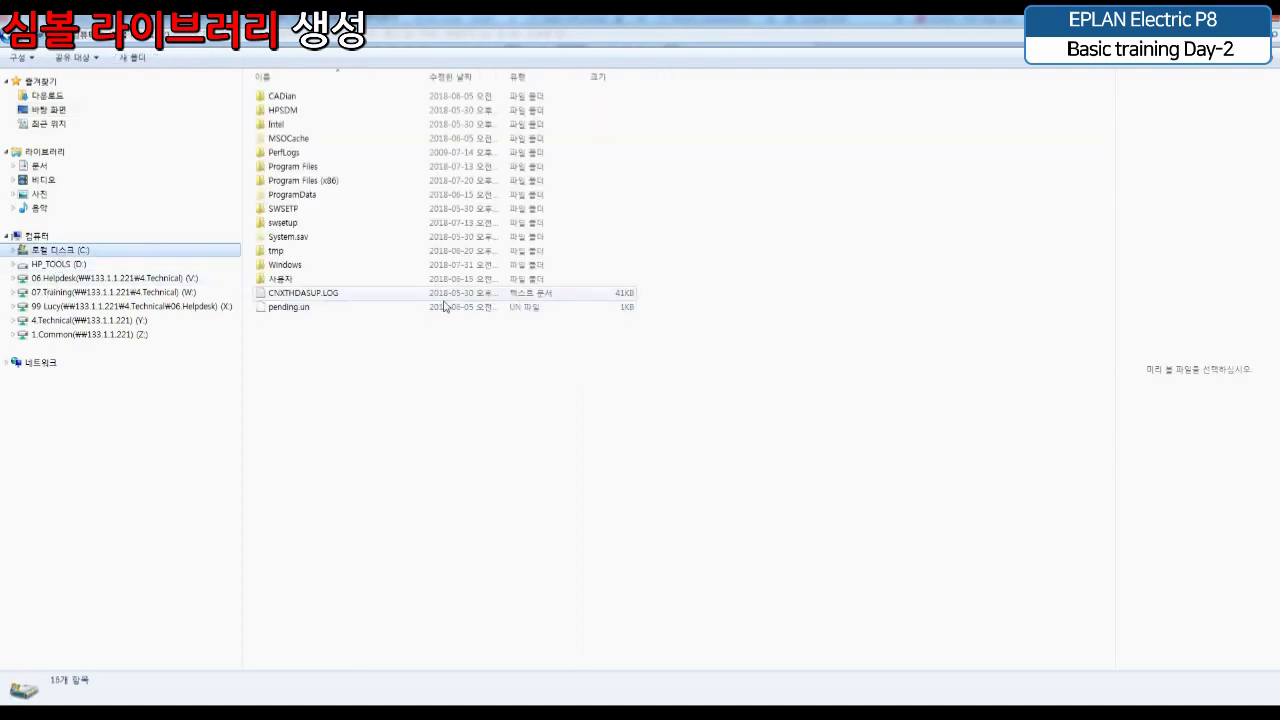
{"action": "double_click", "coordinate": [351, 281]}
{"action": "double_click", "coordinate": [313, 155]}
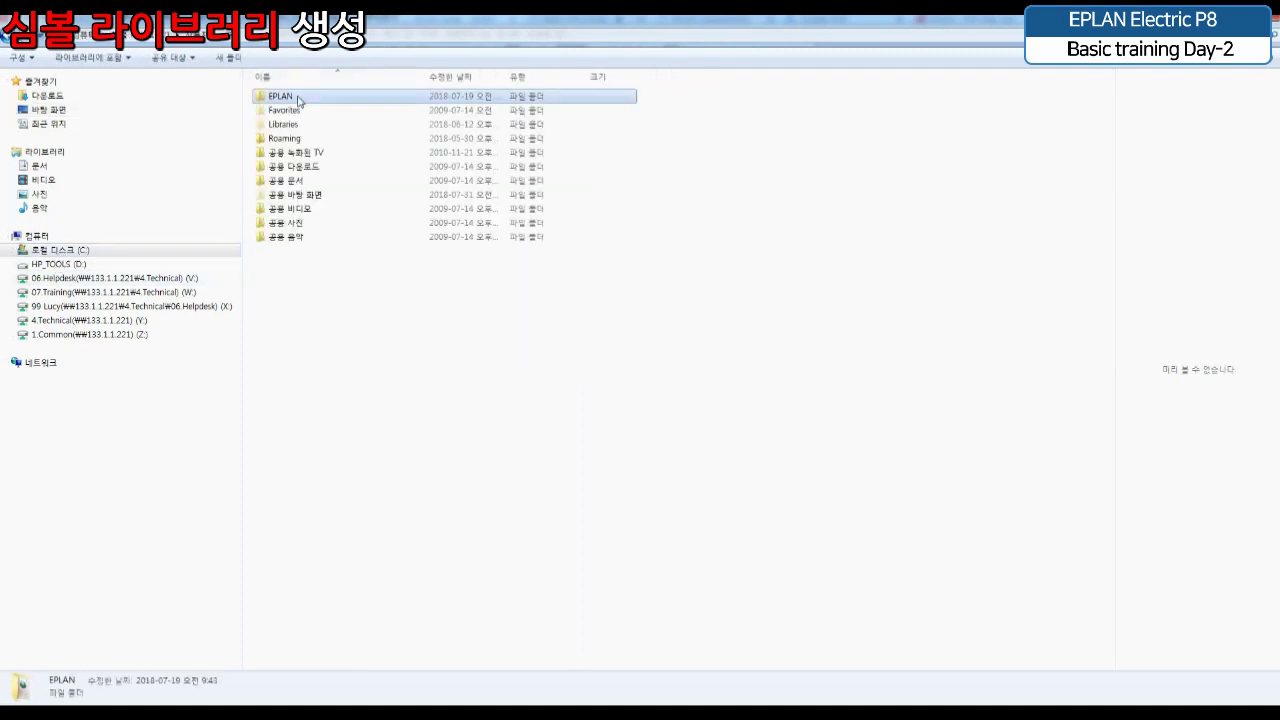
{"action": "double_click", "coordinate": [298, 97]}
{"action": "double_click", "coordinate": [299, 155]}
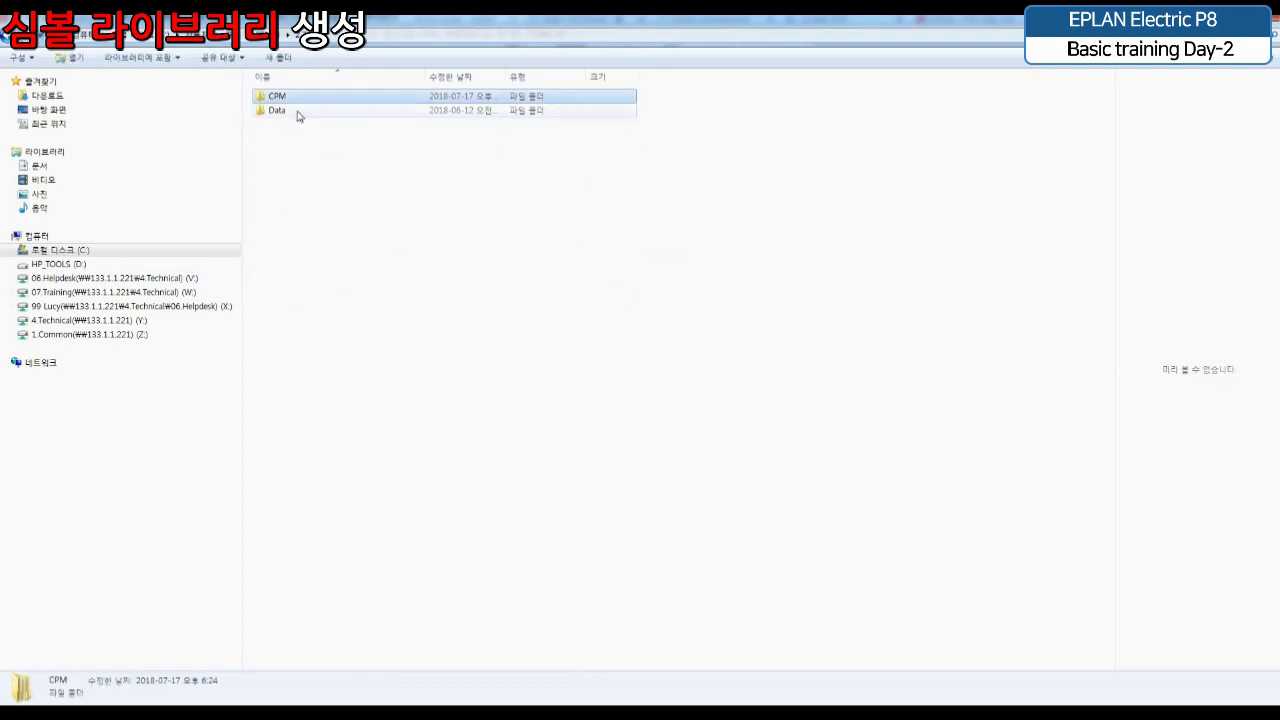
{"action": "double_click", "coordinate": [295, 99]}
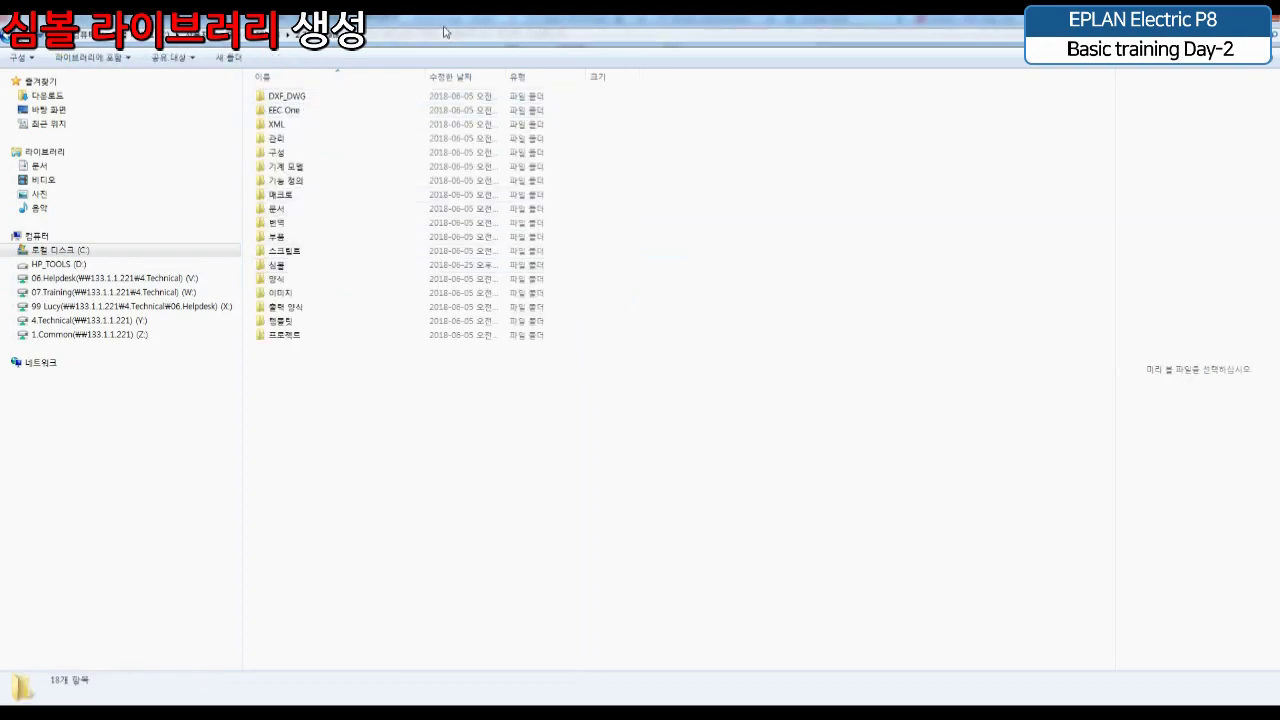
{"action": "left_click_drag", "start_coordinate": [445, 28], "coordinate": [602, 178]}
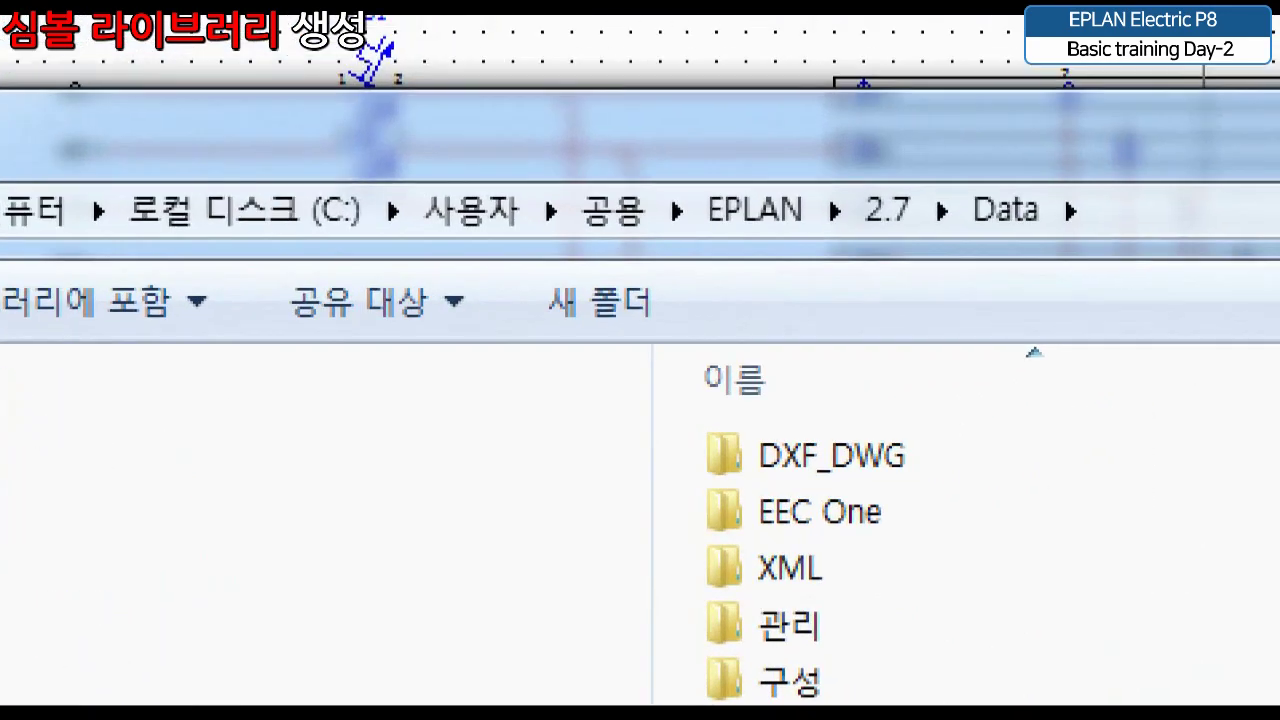
{"action": "key", "text": "r"}
{"action": "mouse_move", "coordinate": [101, 172]}
{"action": "left_mouse_down", "text": "ctrl"}
{"action": "mouse_move", "coordinate": [1277, 236]}
{"action": "mouse_move", "coordinate": [1130, 271]}
{"action": "left_mouse_up", "text": "ctrl"}
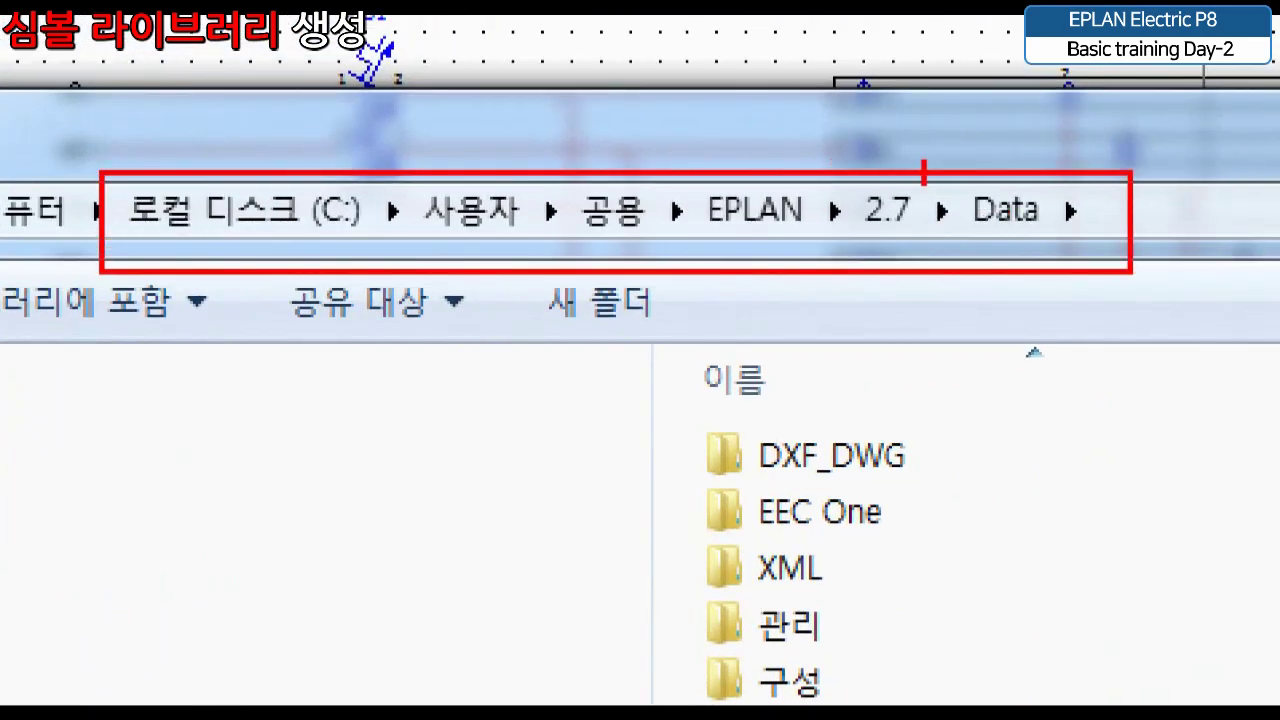
{"action": "mouse_move", "coordinate": [940, 146]}
{"action": "left_mouse_down"}
{"action": "mouse_move", "coordinate": [880, 200]}
{"action": "mouse_move", "coordinate": [843, 285]}
{"action": "left_mouse_up"}
{"action": "left_click_drag", "start_coordinate": [859, 122], "coordinate": [920, 284]}
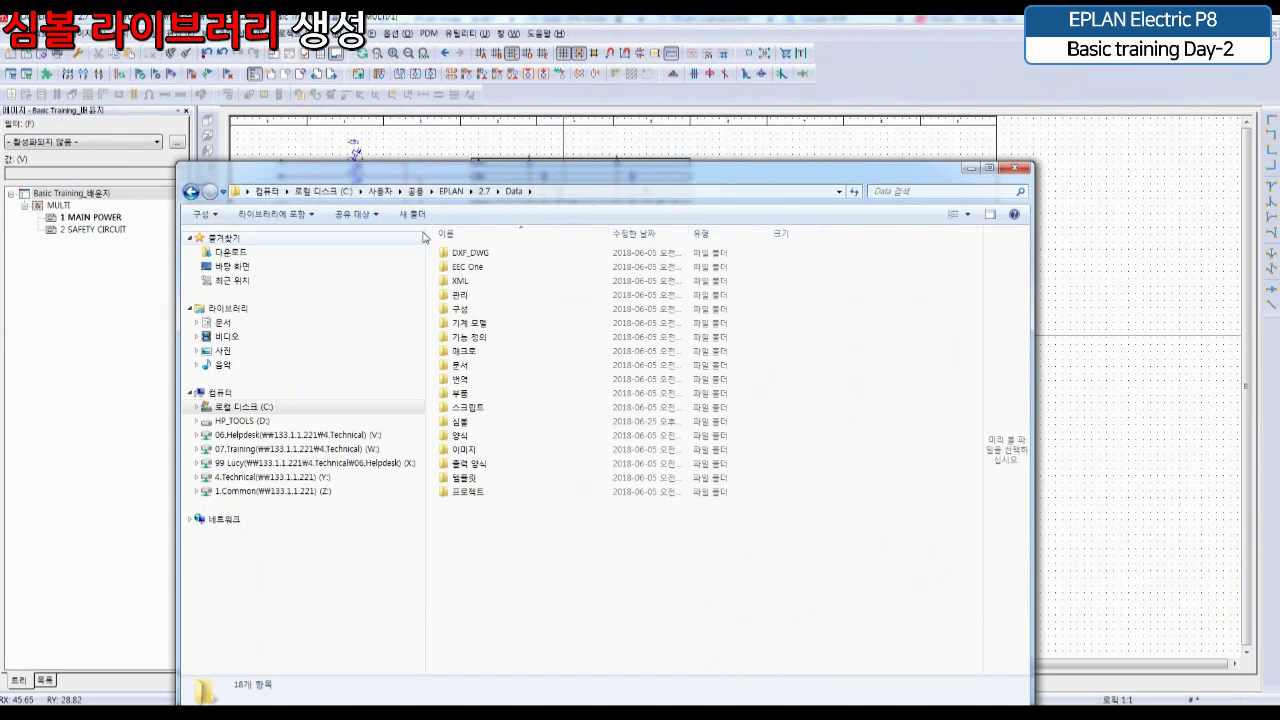
Move the Explorer window to show it fully, look into the 이미지 folder and return to the Data folder
{"action": "left_click_drag", "start_coordinate": [469, 170], "coordinate": [584, 108]}
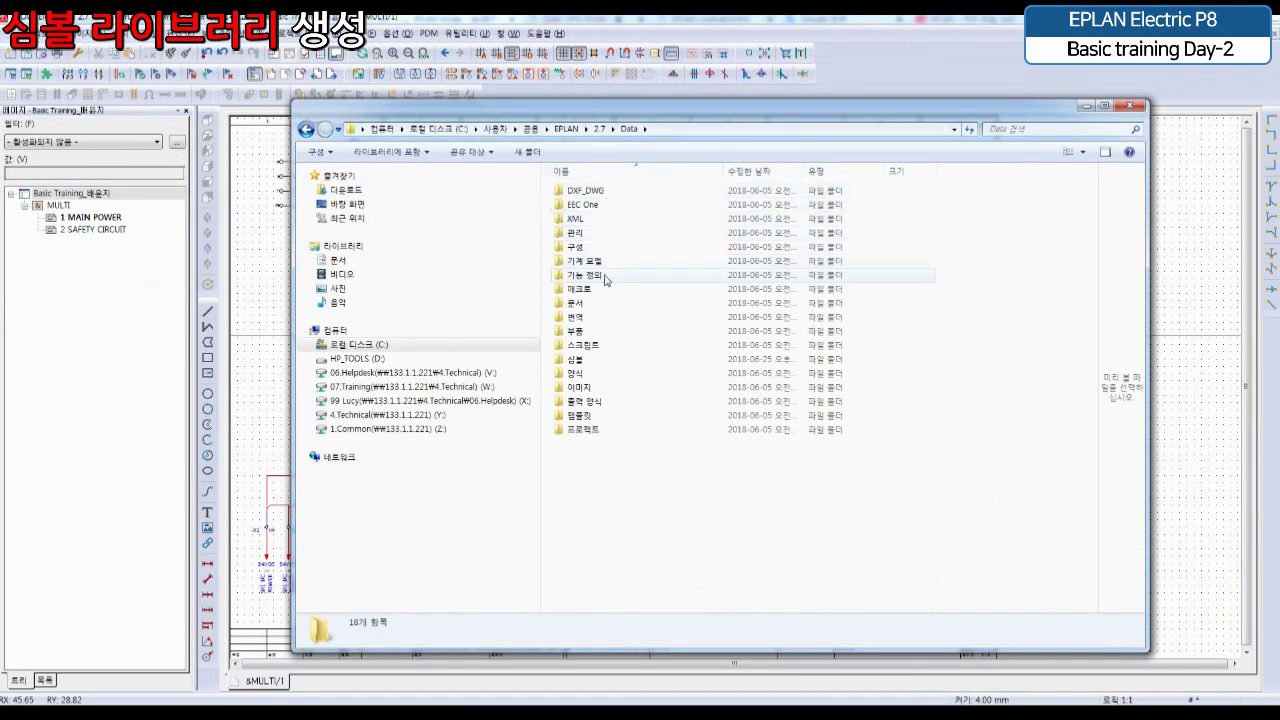
{"action": "double_click", "coordinate": [600, 386]}
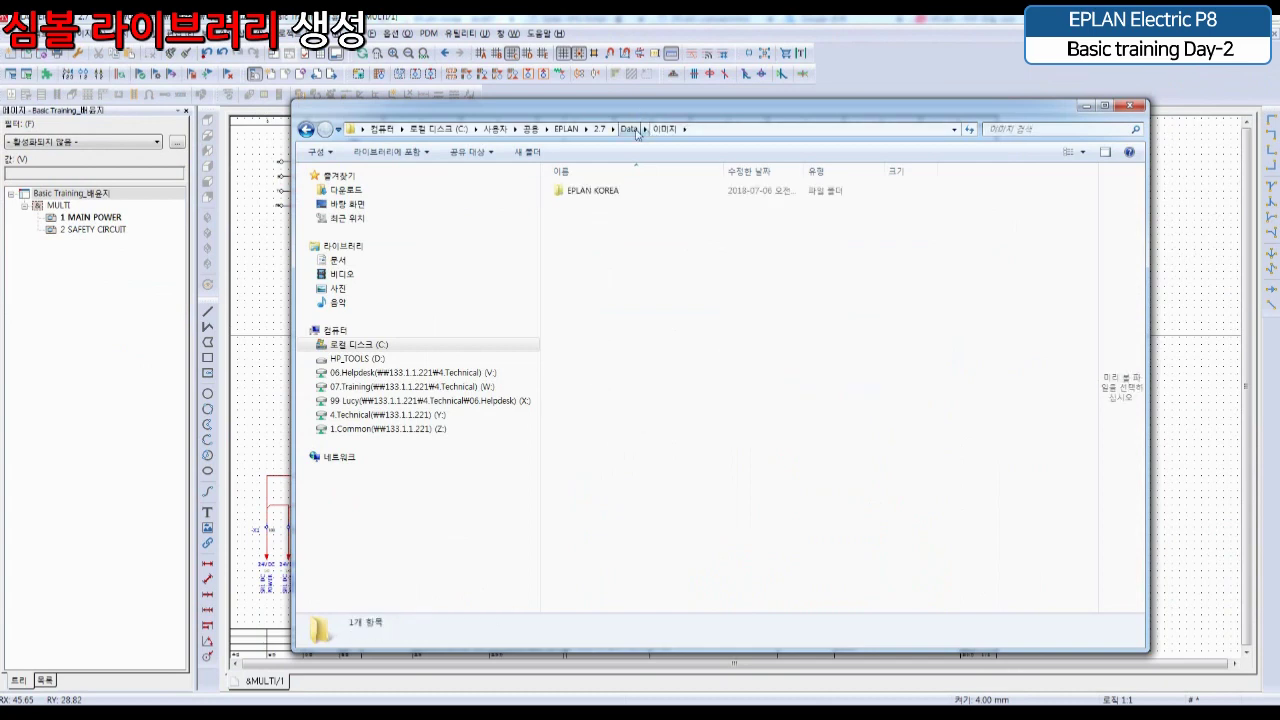
{"action": "left_click", "coordinate": [632, 129]}
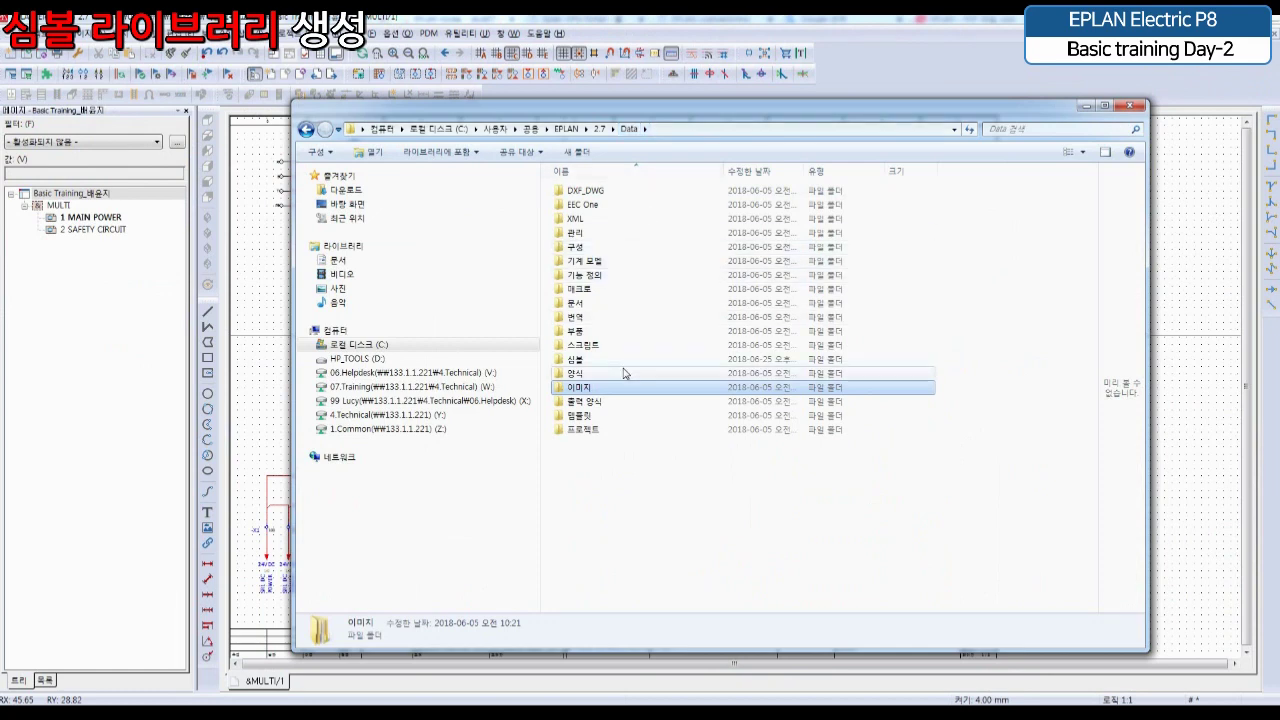
Open the EPLAN KOREA folder inside 심볼 and locate the .sdb folder and .slk file of EPLAN Basic symbol_0801
{"action": "double_click", "coordinate": [623, 362]}
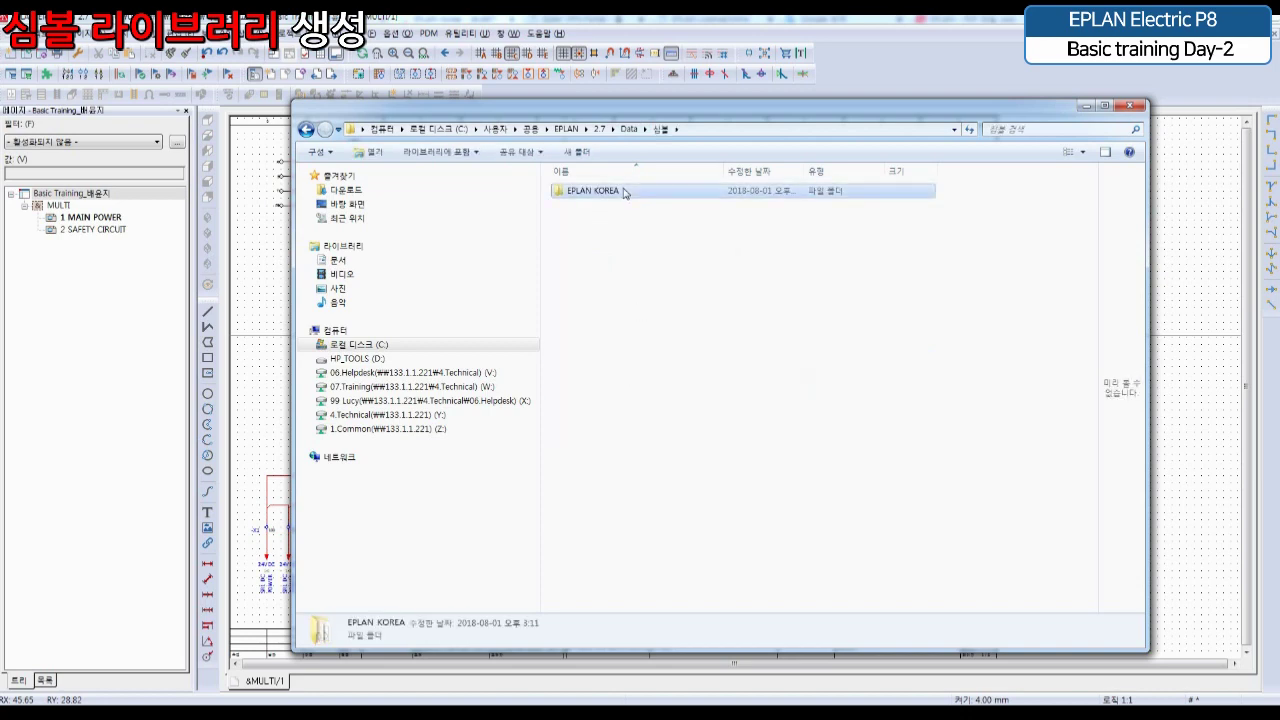
{"action": "double_click", "coordinate": [623, 192]}
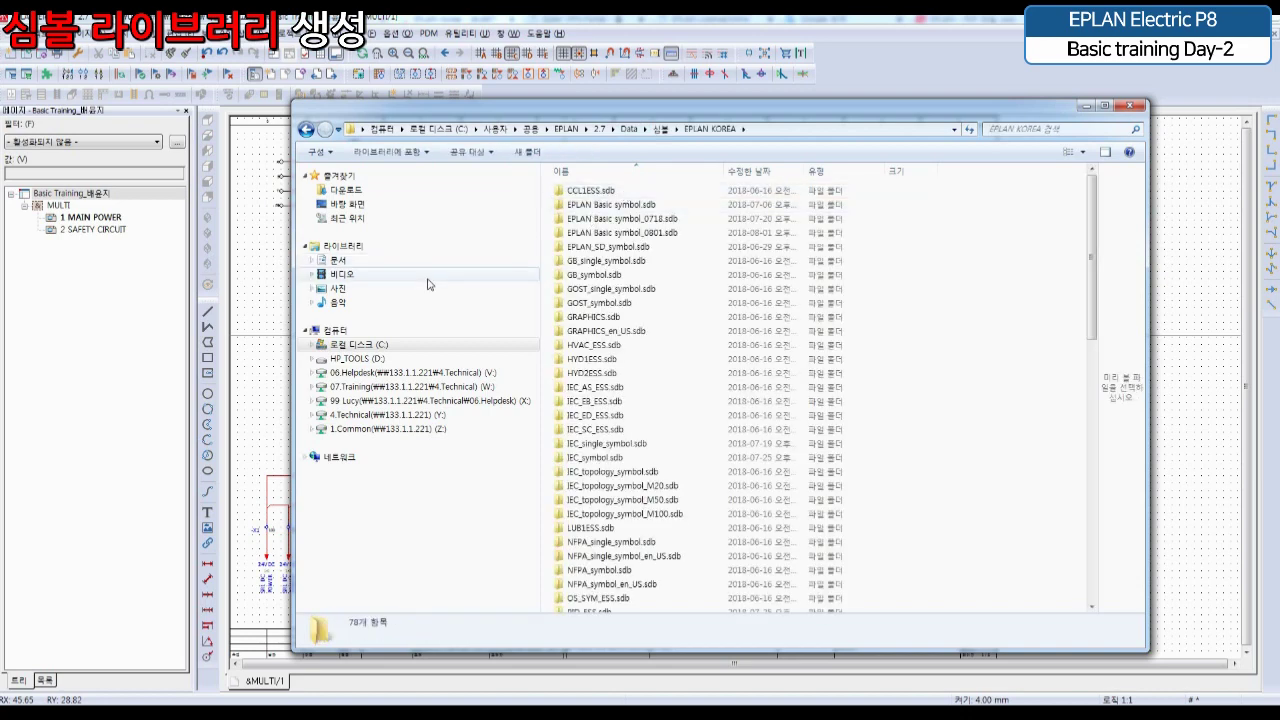
{"action": "left_click", "coordinate": [675, 233]}
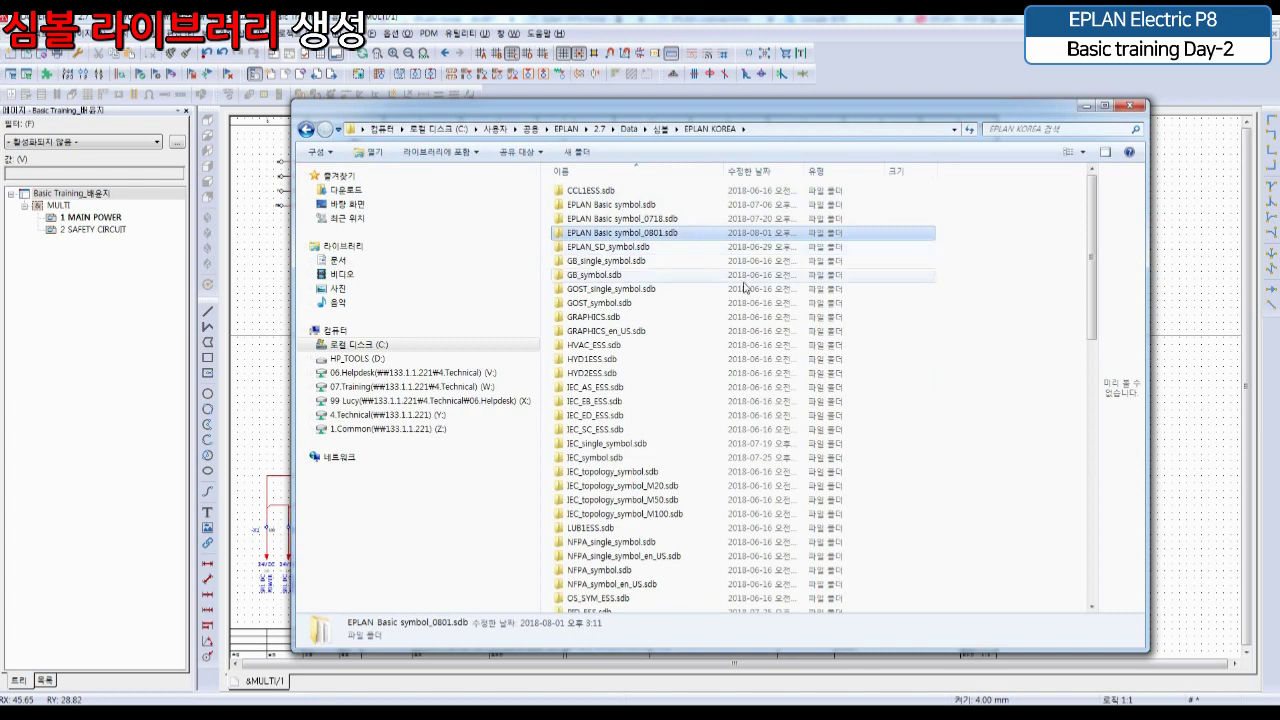
{"action": "mouse_move", "coordinate": [1094, 272]}
{"action": "left_mouse_down"}
{"action": "mouse_move", "coordinate": [1090, 622]}
{"action": "mouse_move", "coordinate": [1090, 212]}
{"action": "mouse_move", "coordinate": [1116, 324]}
{"action": "mouse_move", "coordinate": [1108, 372]}
{"action": "mouse_move", "coordinate": [1105, 267]}
{"action": "left_mouse_up"}
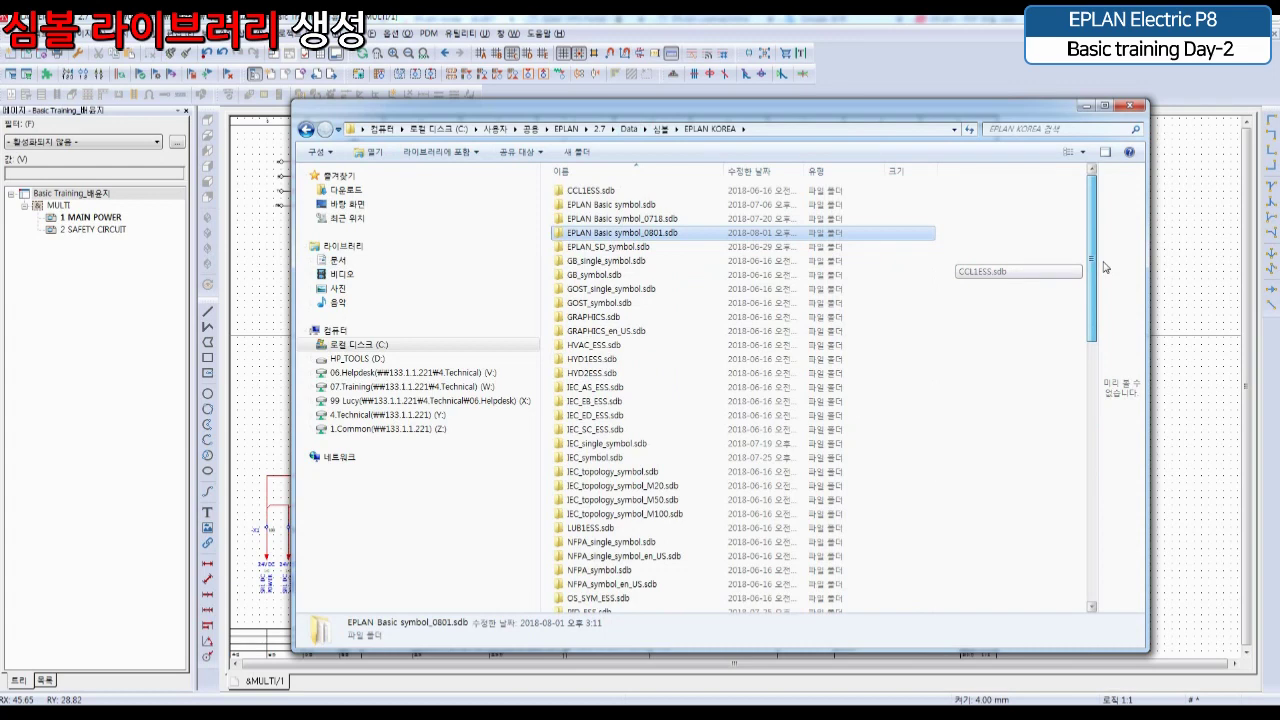
{"action": "left_click_drag", "start_coordinate": [1105, 267], "coordinate": [1095, 410]}
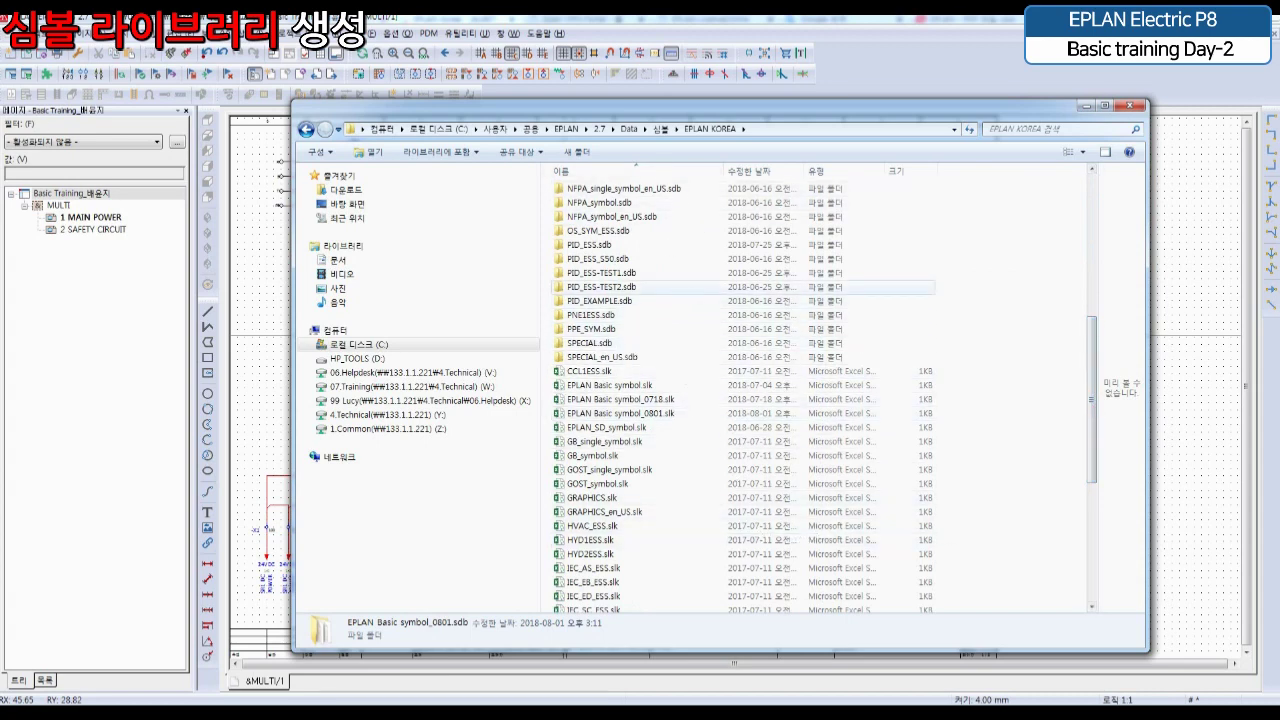
{"action": "mouse_move", "coordinate": [147, 125]}
{"action": "left_mouse_down"}
{"action": "mouse_move", "coordinate": [304, 115]}
{"action": "mouse_move", "coordinate": [195, 179]}
{"action": "left_mouse_up"}
{"action": "left_click_drag", "start_coordinate": [232, 138], "coordinate": [238, 188]}
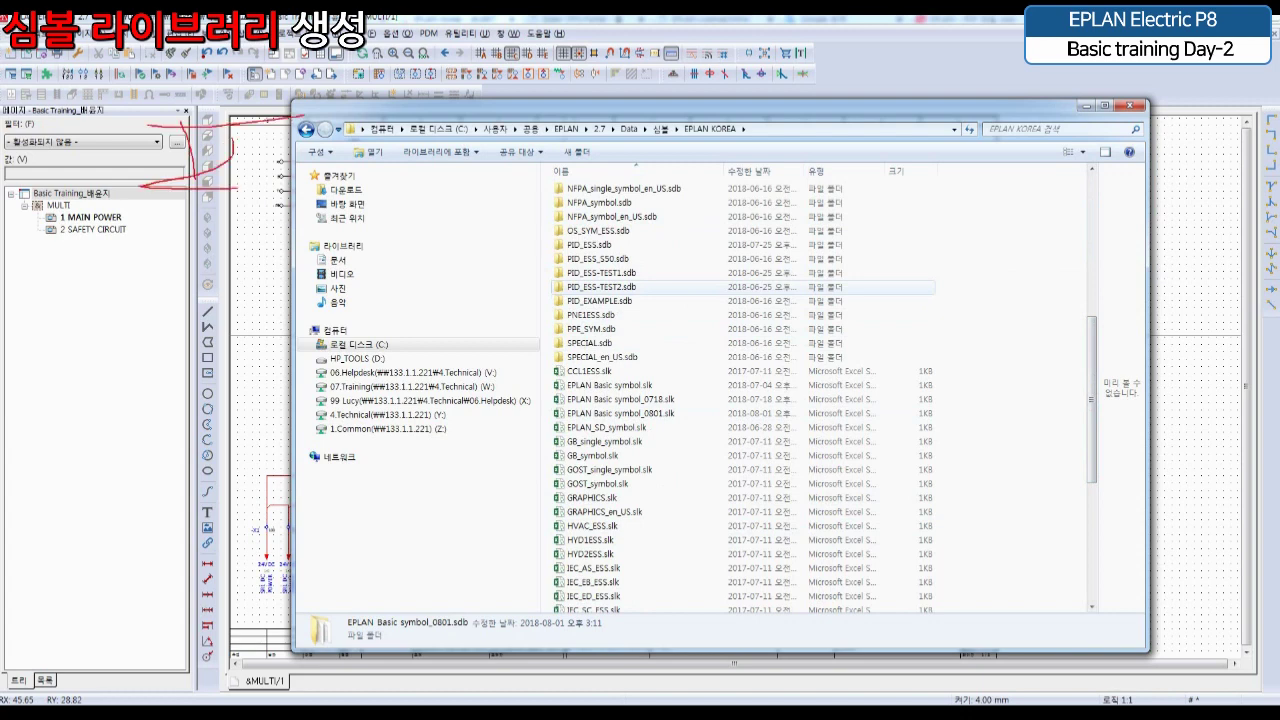
{"action": "mouse_move", "coordinate": [147, 231]}
{"action": "left_mouse_down"}
{"action": "mouse_move", "coordinate": [296, 235]}
{"action": "mouse_move", "coordinate": [100, 72]}
{"action": "mouse_move", "coordinate": [272, 298]}
{"action": "mouse_move", "coordinate": [240, 406]}
{"action": "mouse_move", "coordinate": [298, 354]}
{"action": "left_mouse_up"}
{"action": "mouse_move", "coordinate": [272, 498]}
{"action": "left_mouse_down"}
{"action": "mouse_move", "coordinate": [252, 472]}
{"action": "mouse_move", "coordinate": [276, 528]}
{"action": "left_mouse_up"}
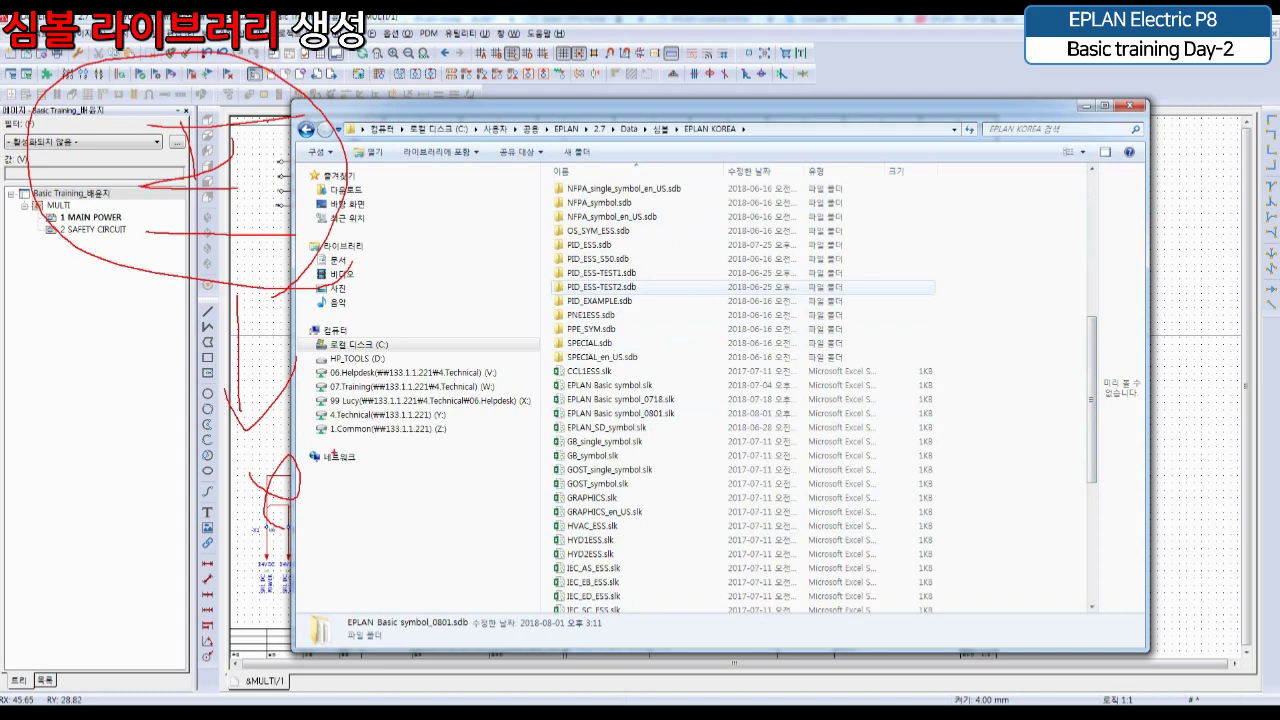
{"action": "key", "text": "ctrl+z"}
{"action": "key", "text": "ctrl+z"}
{"action": "key", "text": "Escape"}
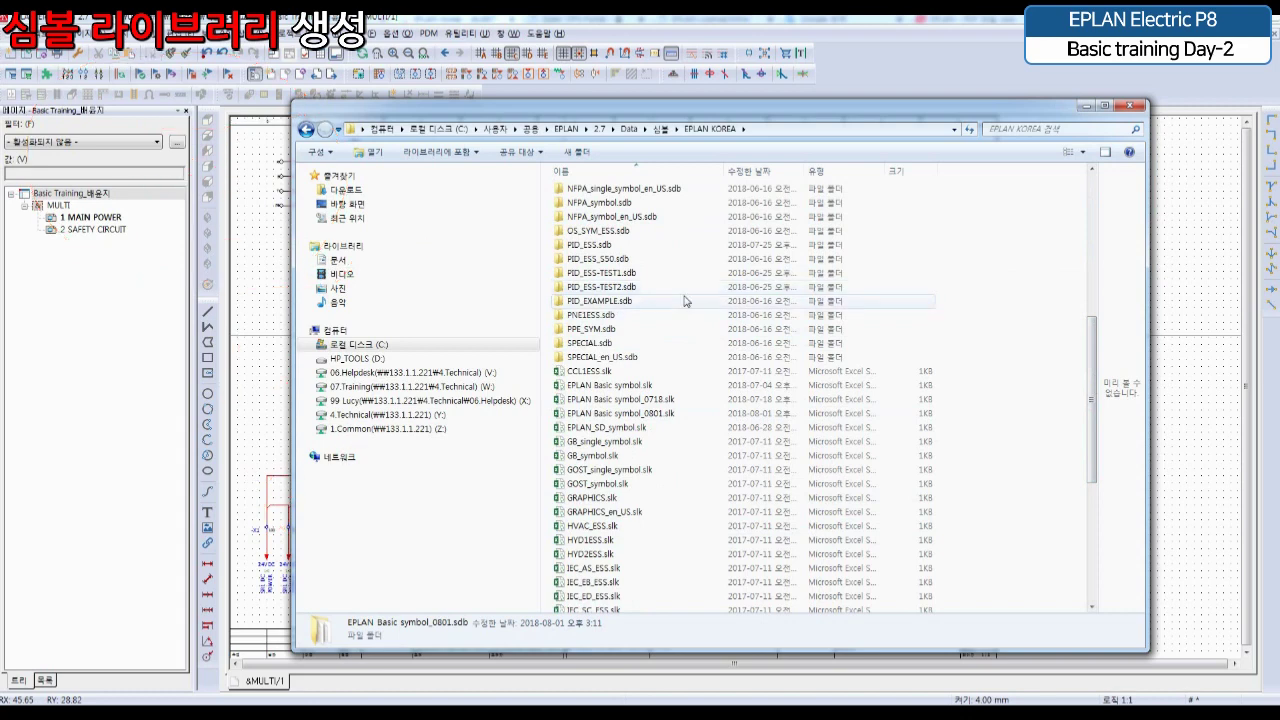
{"action": "key", "text": "ctrl+2"}
{"action": "mouse_move", "coordinate": [402, 220]}
{"action": "left_mouse_down"}
{"action": "mouse_move", "coordinate": [443, 221]}
{"action": "mouse_move", "coordinate": [425, 262]}
{"action": "mouse_move", "coordinate": [430, 253]}
{"action": "left_mouse_up"}
{"action": "mouse_move", "coordinate": [419, 256]}
{"action": "left_mouse_down"}
{"action": "mouse_move", "coordinate": [441, 254]}
{"action": "mouse_move", "coordinate": [450, 226]}
{"action": "mouse_move", "coordinate": [438, 261]}
{"action": "mouse_move", "coordinate": [502, 233]}
{"action": "mouse_move", "coordinate": [518, 264]}
{"action": "left_mouse_up"}
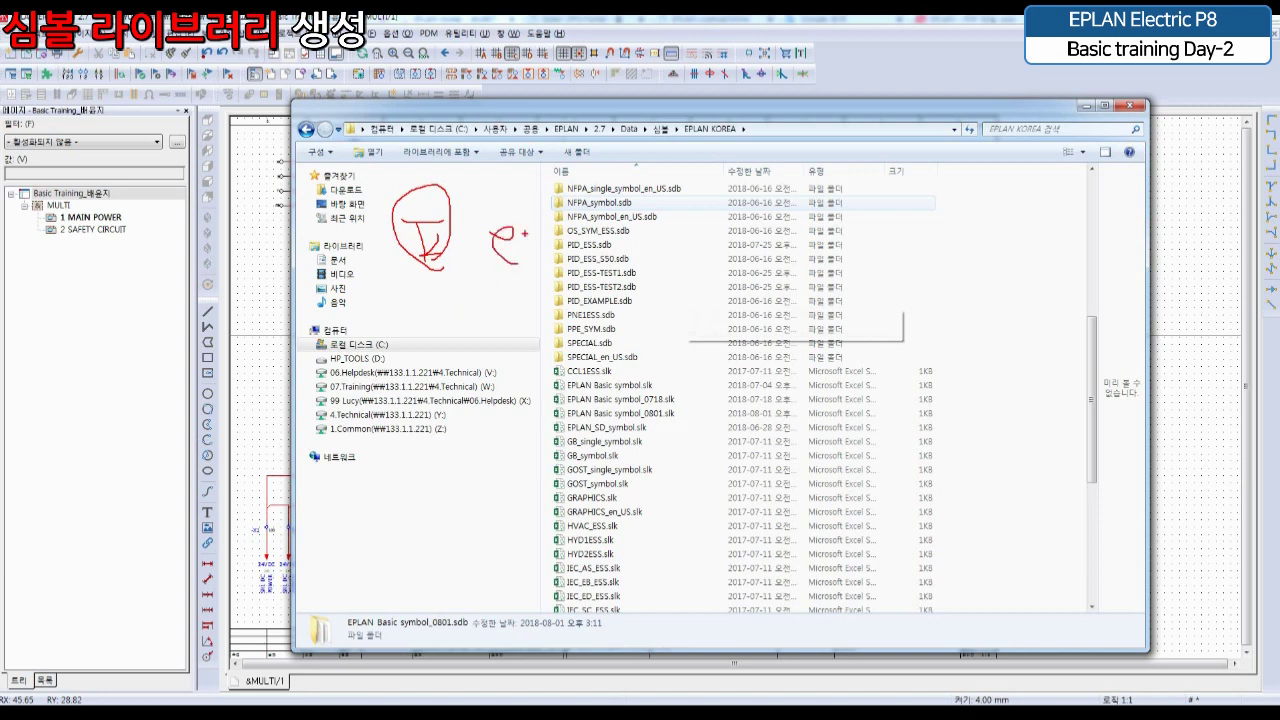
{"action": "mouse_move", "coordinate": [523, 200]}
{"action": "left_mouse_down"}
{"action": "mouse_move", "coordinate": [530, 268]}
{"action": "mouse_move", "coordinate": [558, 262]}
{"action": "left_mouse_up"}
{"action": "mouse_move", "coordinate": [506, 318]}
{"action": "left_mouse_down"}
{"action": "mouse_move", "coordinate": [540, 332]}
{"action": "mouse_move", "coordinate": [560, 300]}
{"action": "mouse_move", "coordinate": [580, 345]}
{"action": "mouse_move", "coordinate": [598, 280]}
{"action": "mouse_move", "coordinate": [638, 310]}
{"action": "left_mouse_up"}
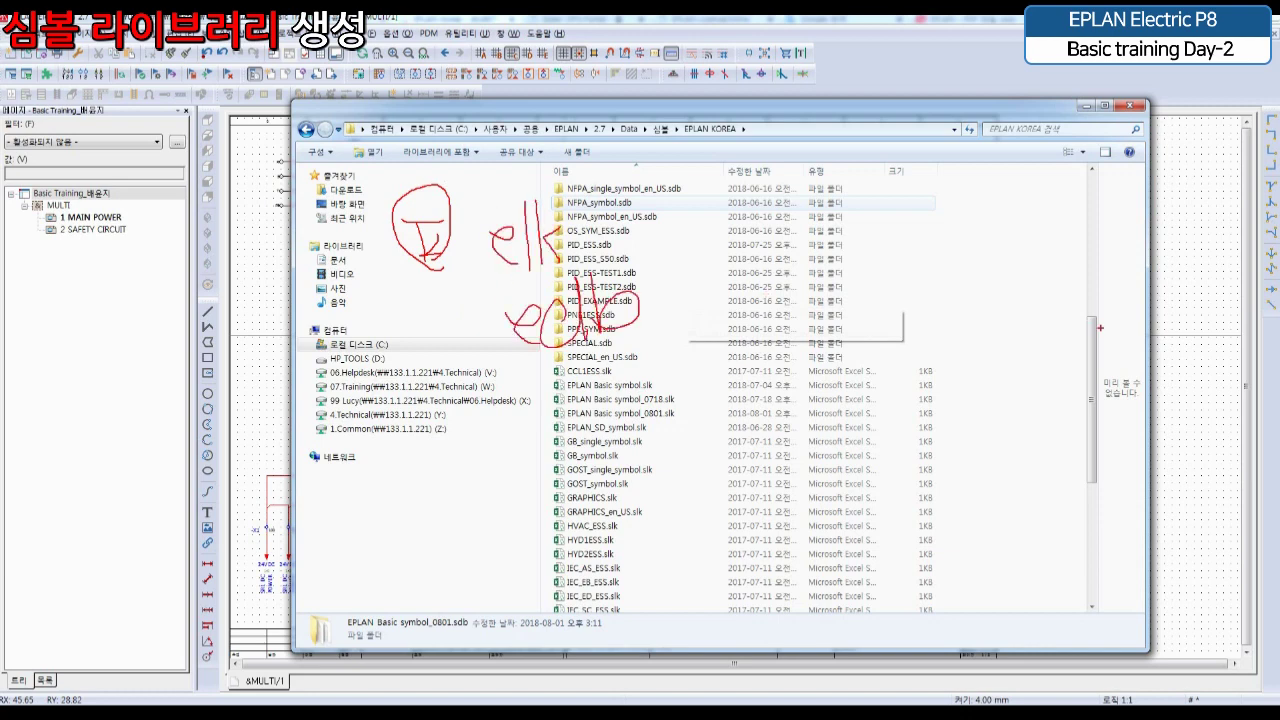
{"action": "mouse_move", "coordinate": [836, 186]}
{"action": "left_mouse_down"}
{"action": "mouse_move", "coordinate": [836, 234]}
{"action": "mouse_move", "coordinate": [852, 214]}
{"action": "left_mouse_up"}
{"action": "left_click_drag", "start_coordinate": [860, 188], "coordinate": [858, 240]}
{"action": "left_click_drag", "start_coordinate": [945, 214], "coordinate": [960, 250]}
{"action": "left_click_drag", "start_coordinate": [976, 200], "coordinate": [978, 256]}
{"action": "left_click_drag", "start_coordinate": [988, 192], "coordinate": [1004, 232]}
{"action": "left_click_drag", "start_coordinate": [958, 294], "coordinate": [934, 320]}
{"action": "left_click_drag", "start_coordinate": [992, 266], "coordinate": [995, 324]}
{"action": "mouse_move", "coordinate": [1006, 262]}
{"action": "left_mouse_down"}
{"action": "mouse_move", "coordinate": [1012, 318]}
{"action": "mouse_move", "coordinate": [1018, 290]}
{"action": "left_mouse_up"}
{"action": "mouse_move", "coordinate": [1018, 290]}
{"action": "left_mouse_down"}
{"action": "mouse_move", "coordinate": [1030, 310]}
{"action": "mouse_move", "coordinate": [792, 157]}
{"action": "left_mouse_up"}
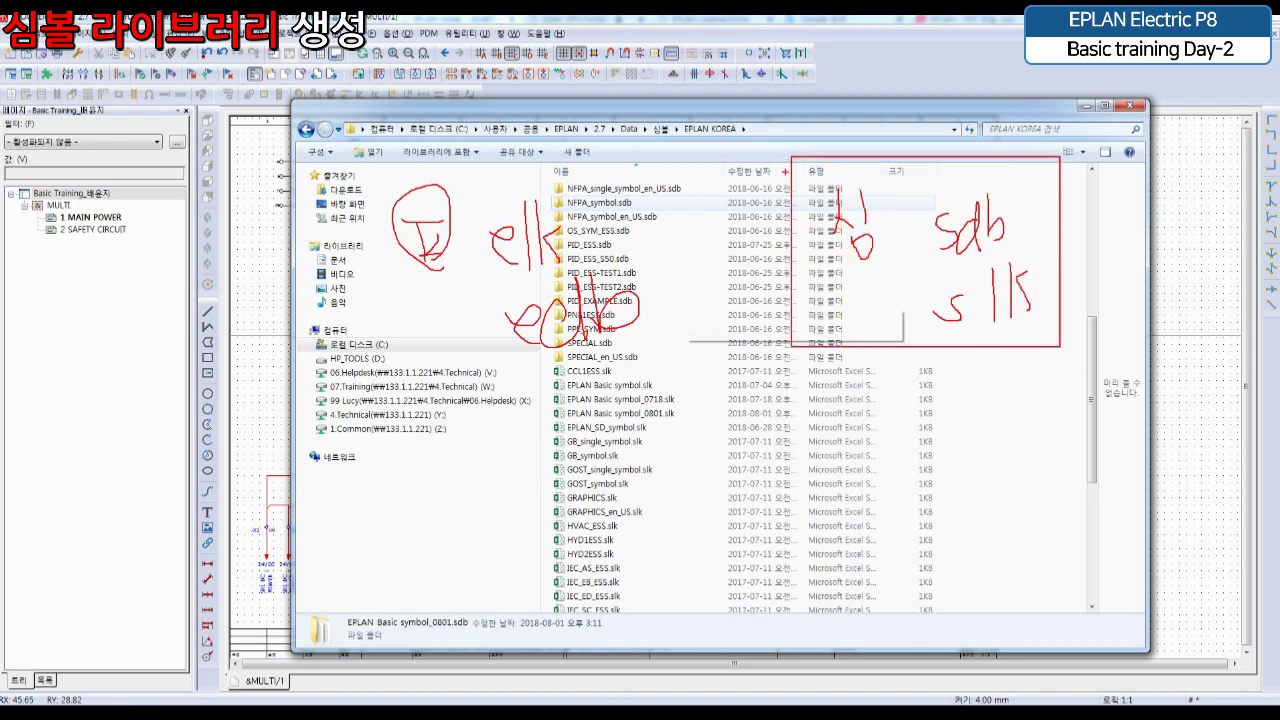
{"action": "left_click_drag", "start_coordinate": [912, 236], "coordinate": [872, 238]}
{"action": "mouse_move", "coordinate": [878, 238]}
{"action": "left_mouse_down"}
{"action": "mouse_move", "coordinate": [878, 306]}
{"action": "mouse_move", "coordinate": [934, 320]}
{"action": "left_mouse_up"}
{"action": "mouse_move", "coordinate": [488, 262]}
{"action": "left_mouse_down"}
{"action": "mouse_move", "coordinate": [474, 254]}
{"action": "mouse_move", "coordinate": [468, 322]}
{"action": "left_mouse_up"}
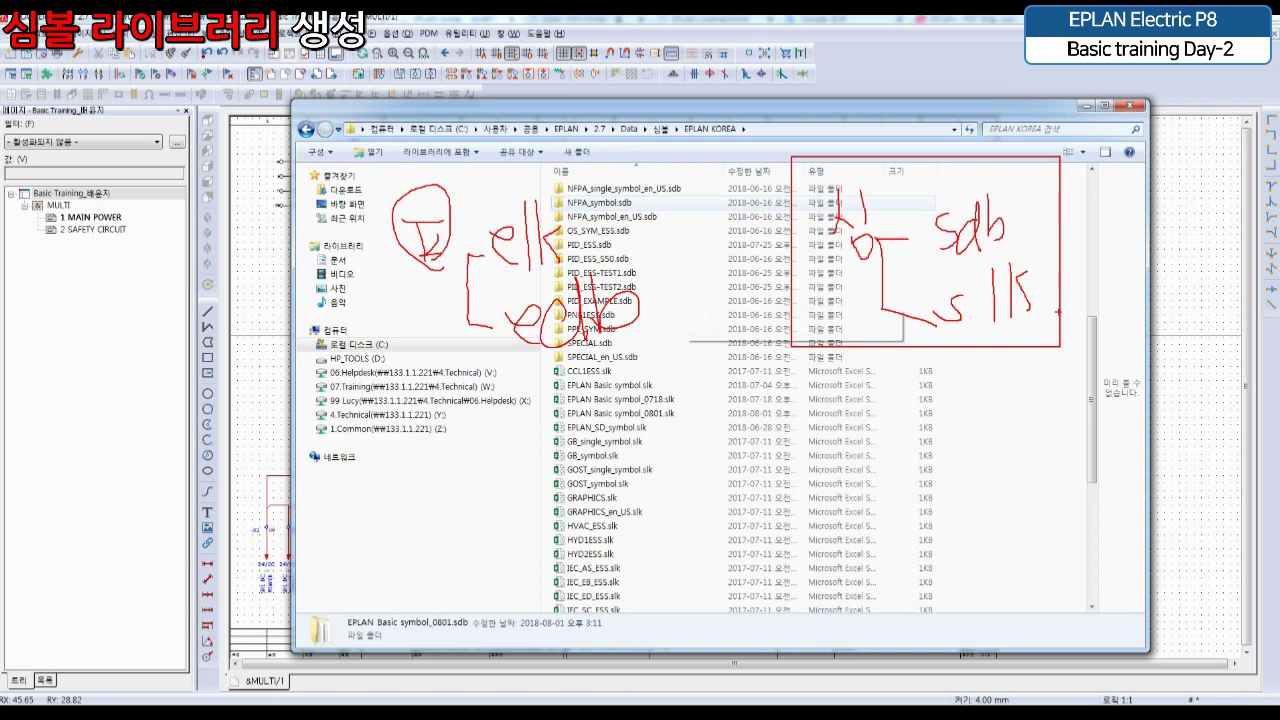
{"action": "mouse_move", "coordinate": [1052, 307]}
{"action": "left_mouse_down"}
{"action": "mouse_move", "coordinate": [1040, 336]}
{"action": "mouse_move", "coordinate": [835, 200]}
{"action": "mouse_move", "coordinate": [1028, 150]}
{"action": "mouse_move", "coordinate": [1040, 300]}
{"action": "left_mouse_up"}
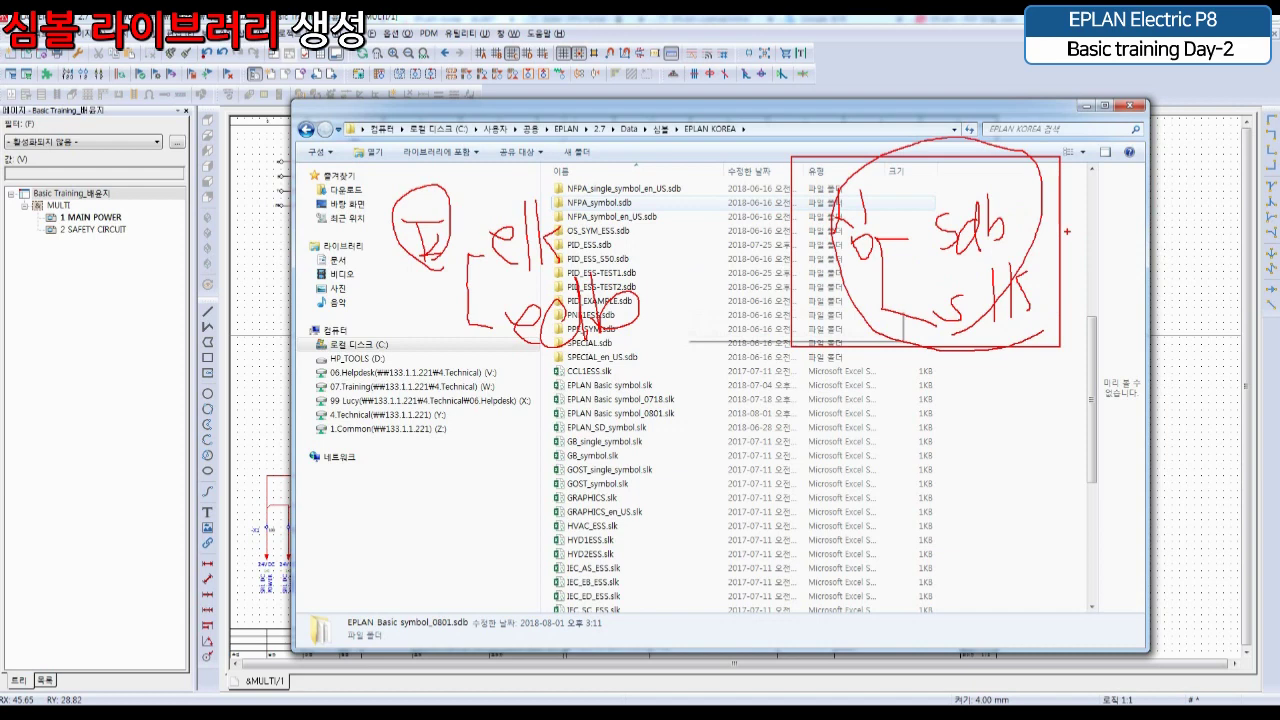
{"action": "key", "text": "Escape"}
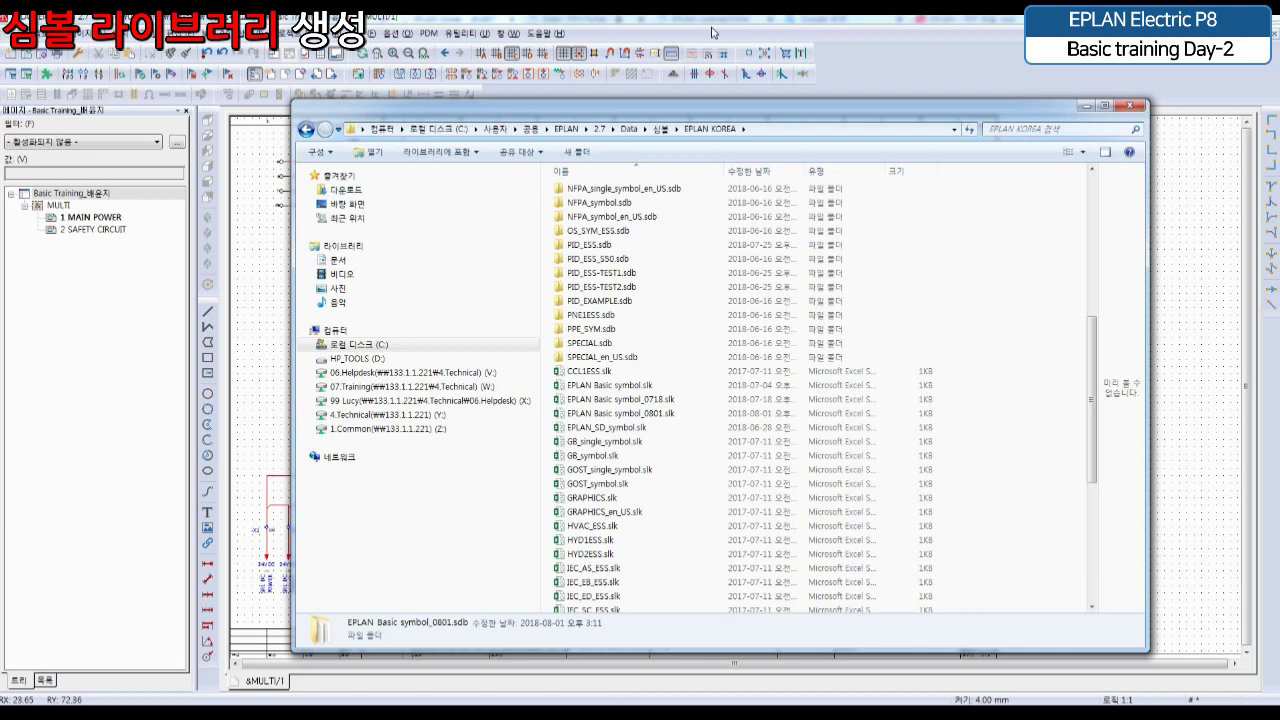
Switch back to EPLAN, examine the master data paths in the user directory settings (사용자 > 관리 > 디렉토리) and close the settings
{"action": "left_click", "coordinate": [637, 25]}
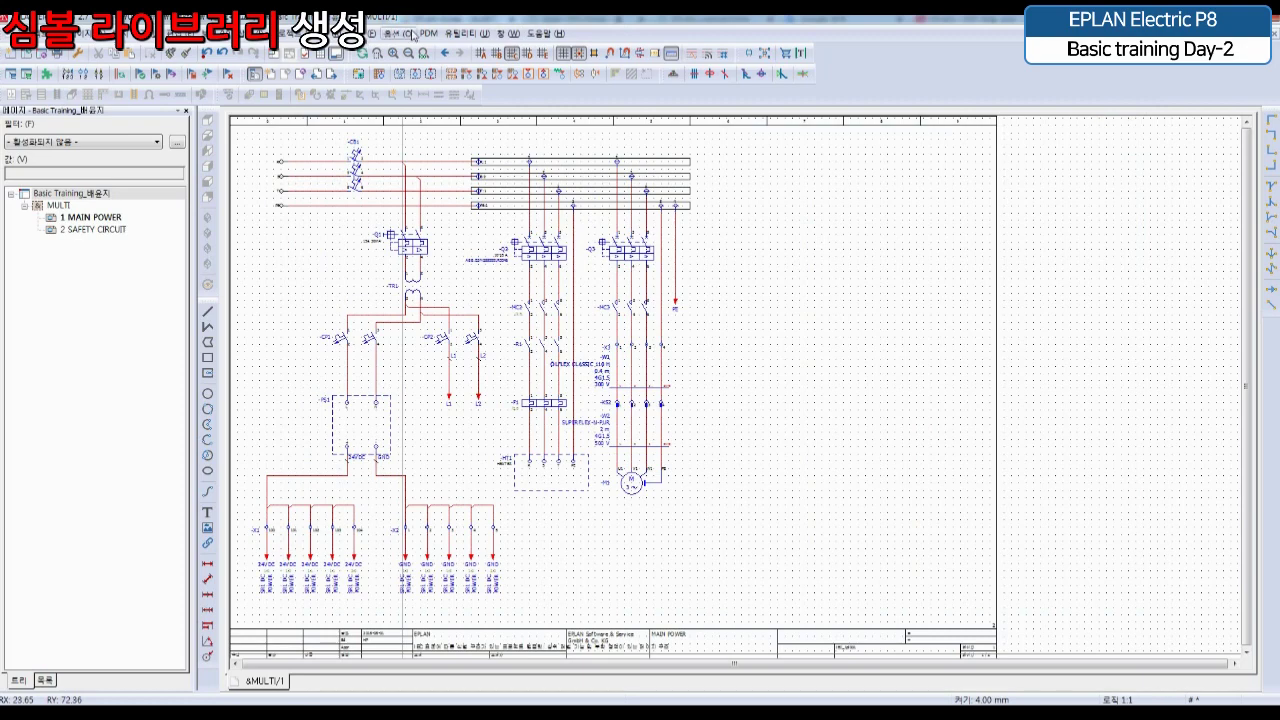
{"action": "left_click", "coordinate": [410, 34]}
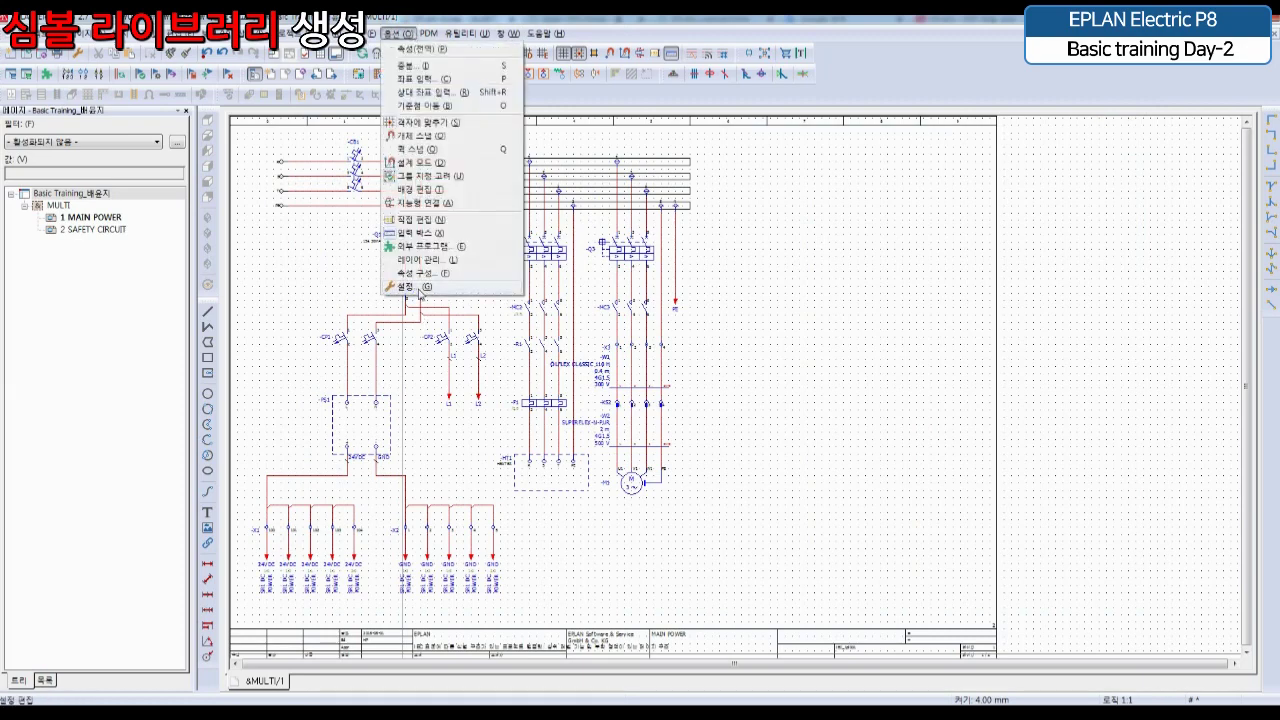
{"action": "left_click", "coordinate": [420, 289]}
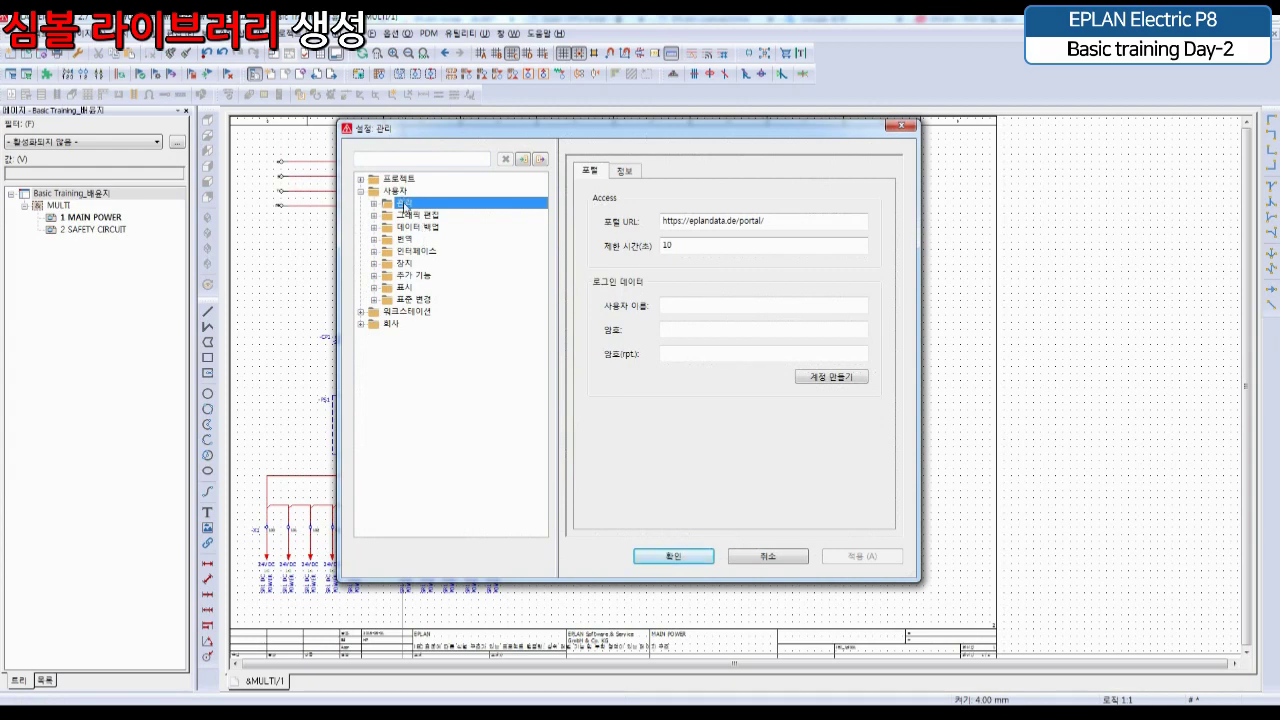
{"action": "double_click", "coordinate": [405, 204]}
{"action": "left_click", "coordinate": [425, 250]}
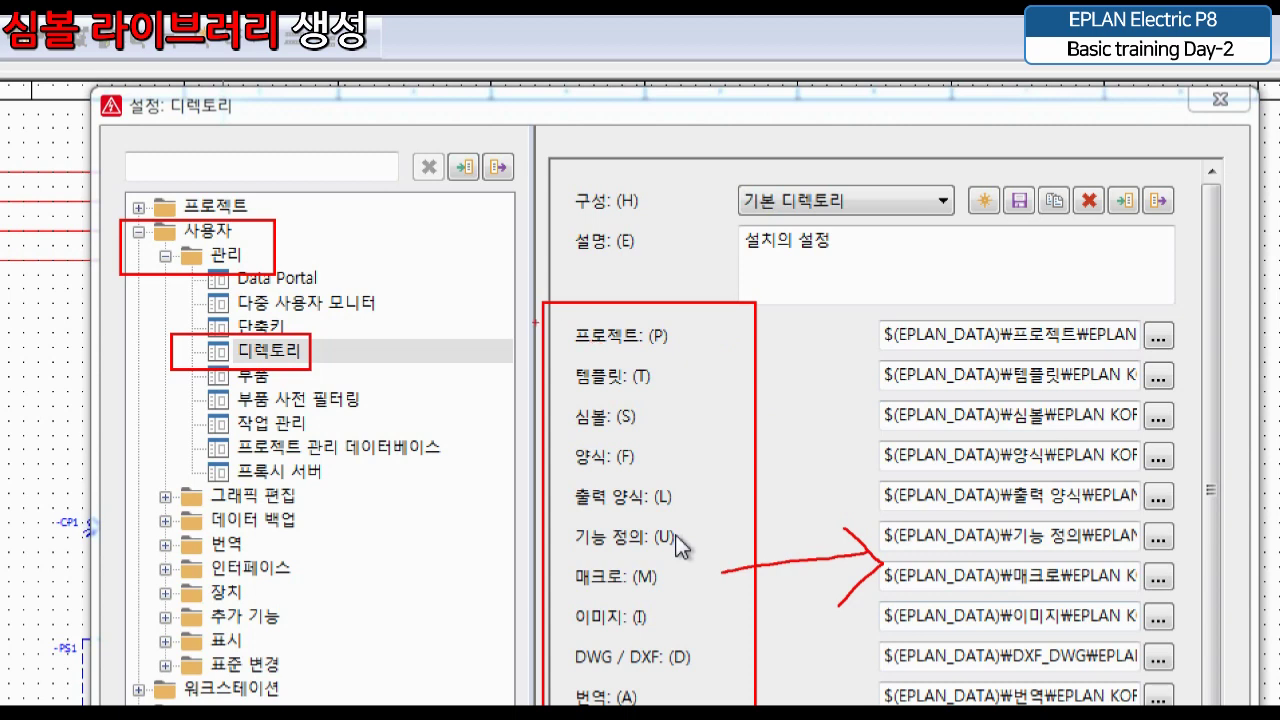
{"action": "left_click_drag", "start_coordinate": [520, 314], "coordinate": [568, 322]}
{"action": "key", "text": "Escape"}
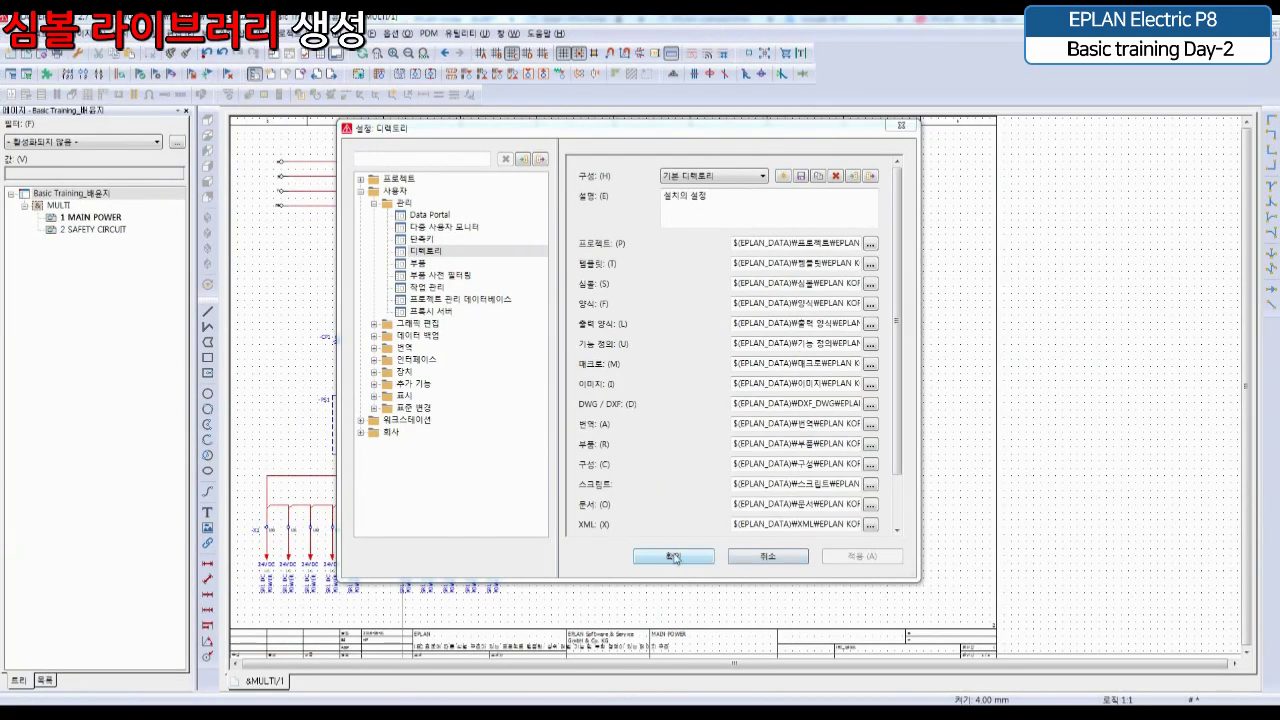
{"action": "left_click", "coordinate": [673, 557]}
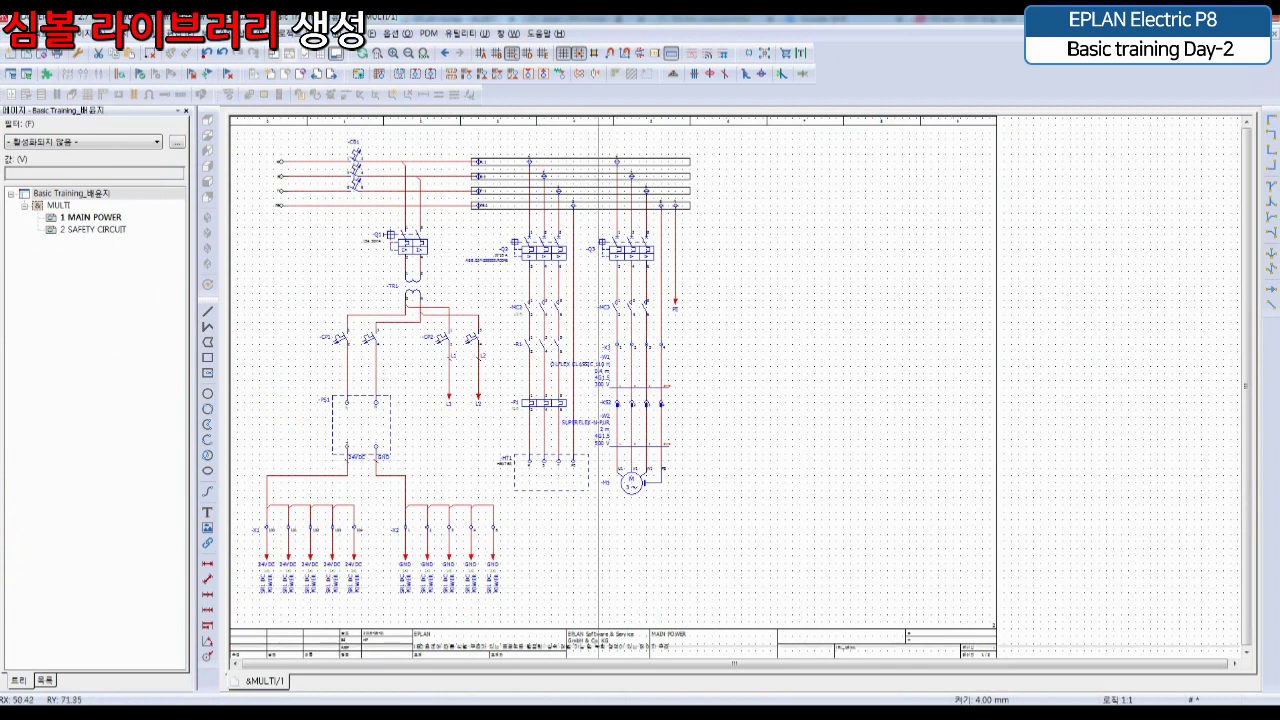
Switch to the EPLAN Electric P8 Basic.pdf training manual in Acrobat and read on from the symbol library creation page
{"action": "mouse_move", "coordinate": [530, 712]}
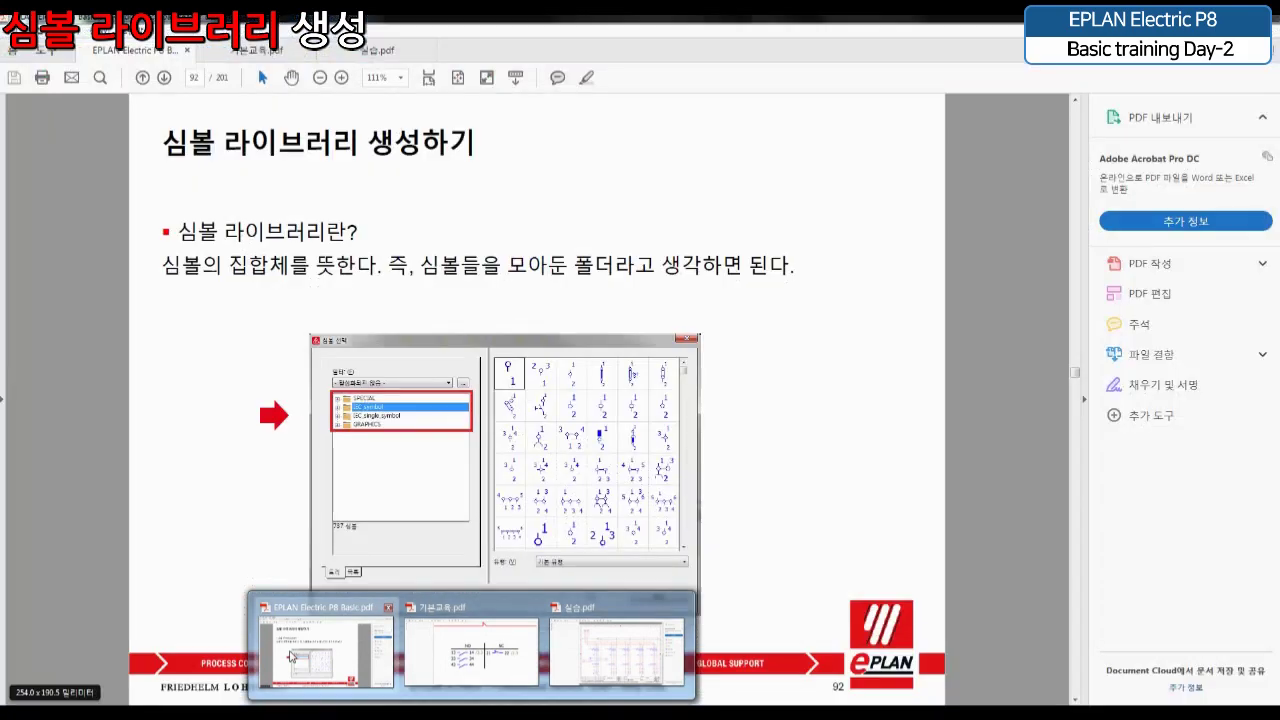
{"action": "left_click", "coordinate": [291, 656]}
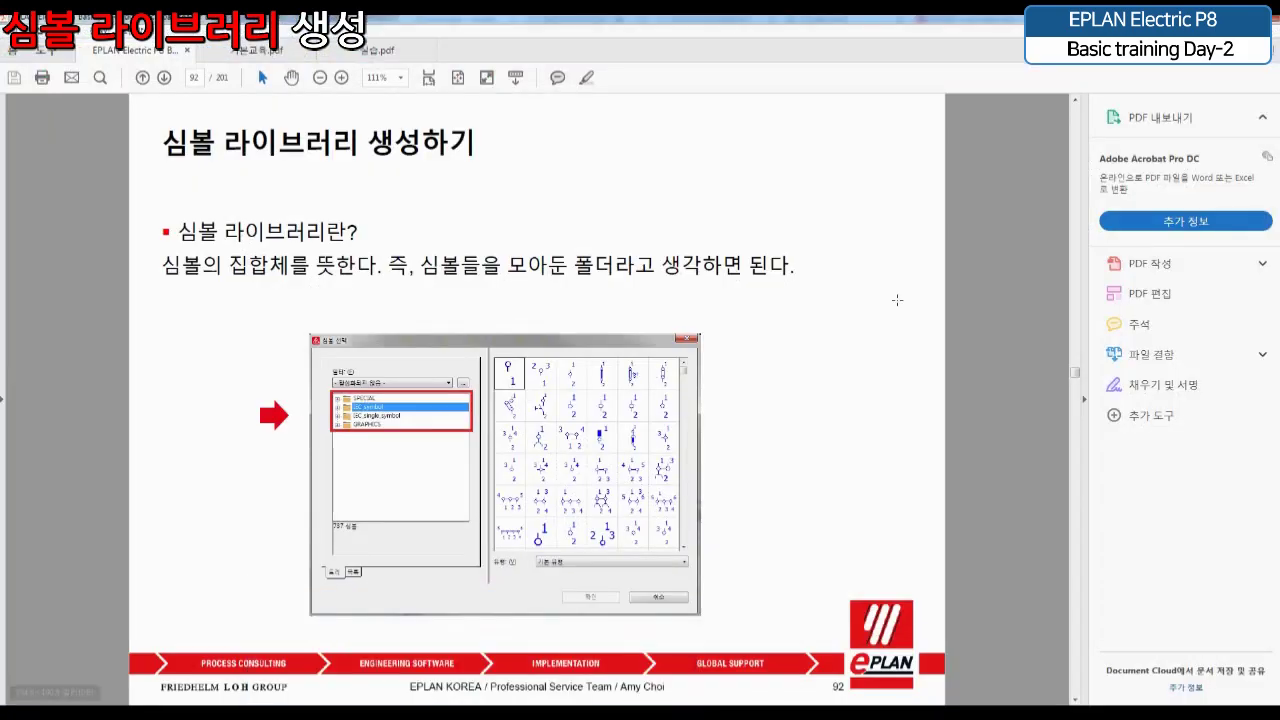
{"action": "scroll", "coordinate": [906, 305], "scroll_direction": "down", "scroll_amount": 3}
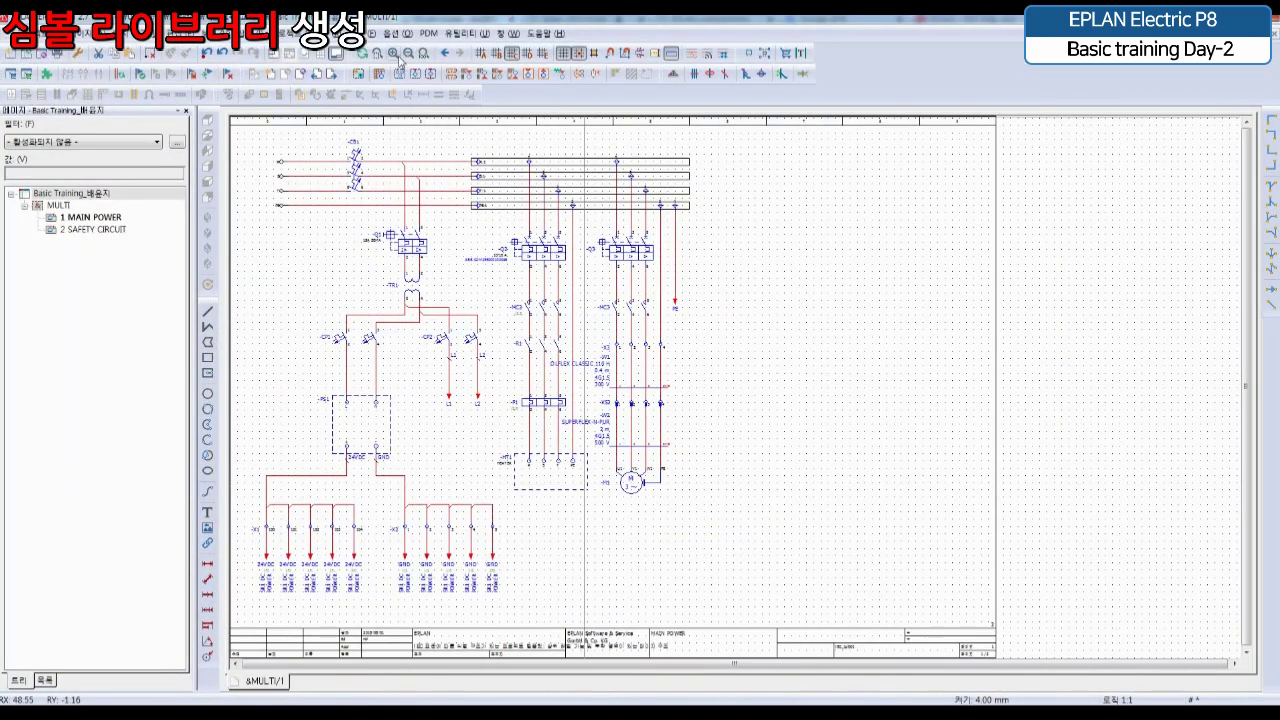
Start a new symbol in the EPLAN Basic symbol_0801 library with A 유형 as its target variant
{"action": "left_click", "coordinate": [473, 32]}
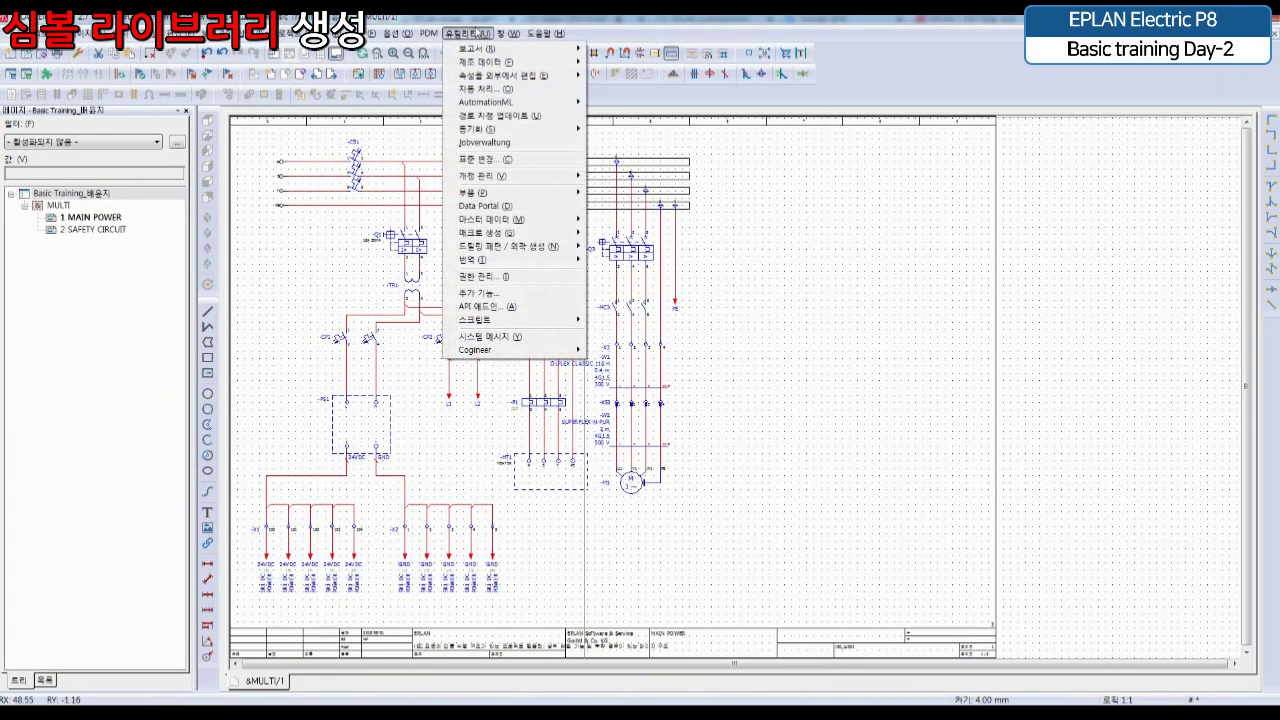
{"action": "mouse_move", "coordinate": [527, 225]}
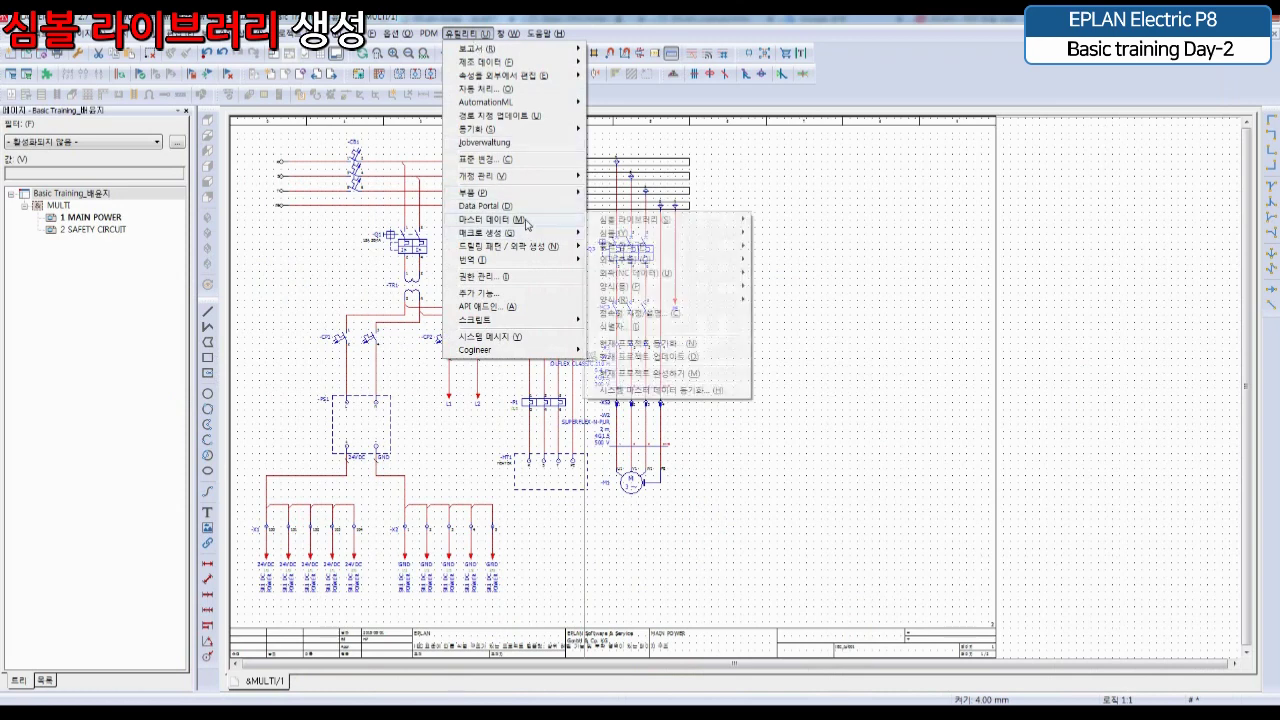
{"action": "mouse_move", "coordinate": [587, 237]}
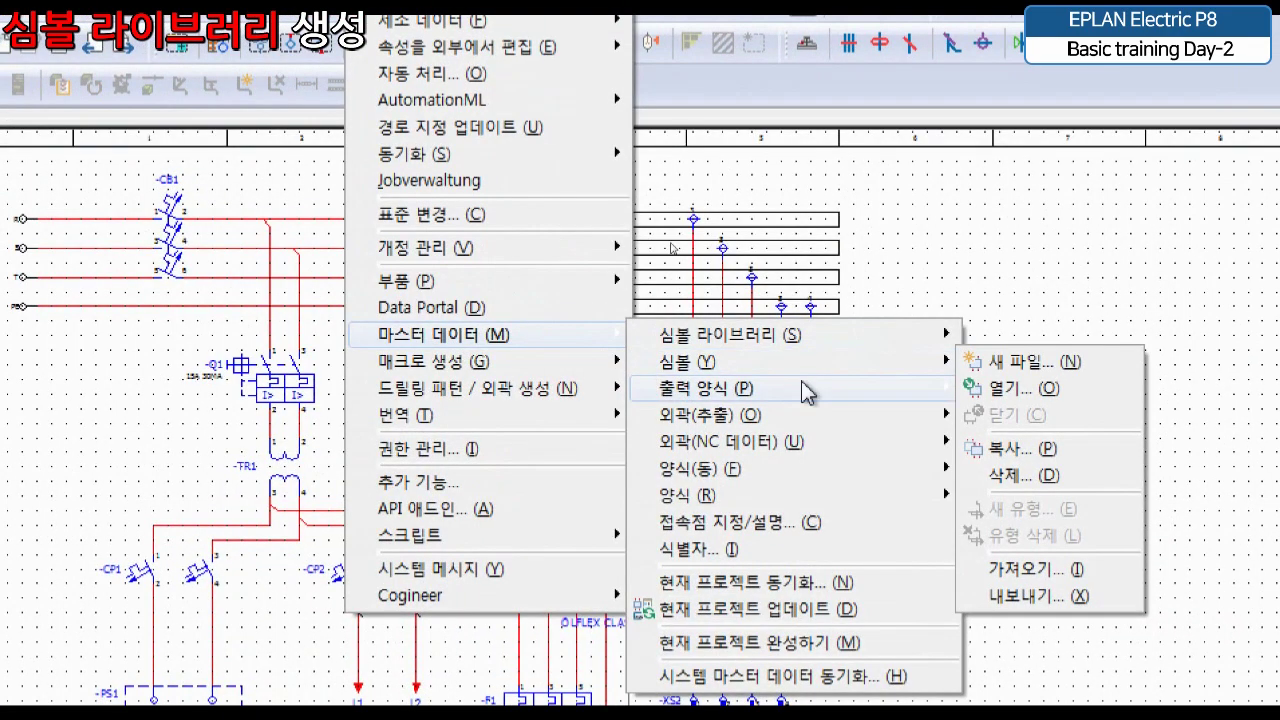
{"action": "mouse_move", "coordinate": [900, 394]}
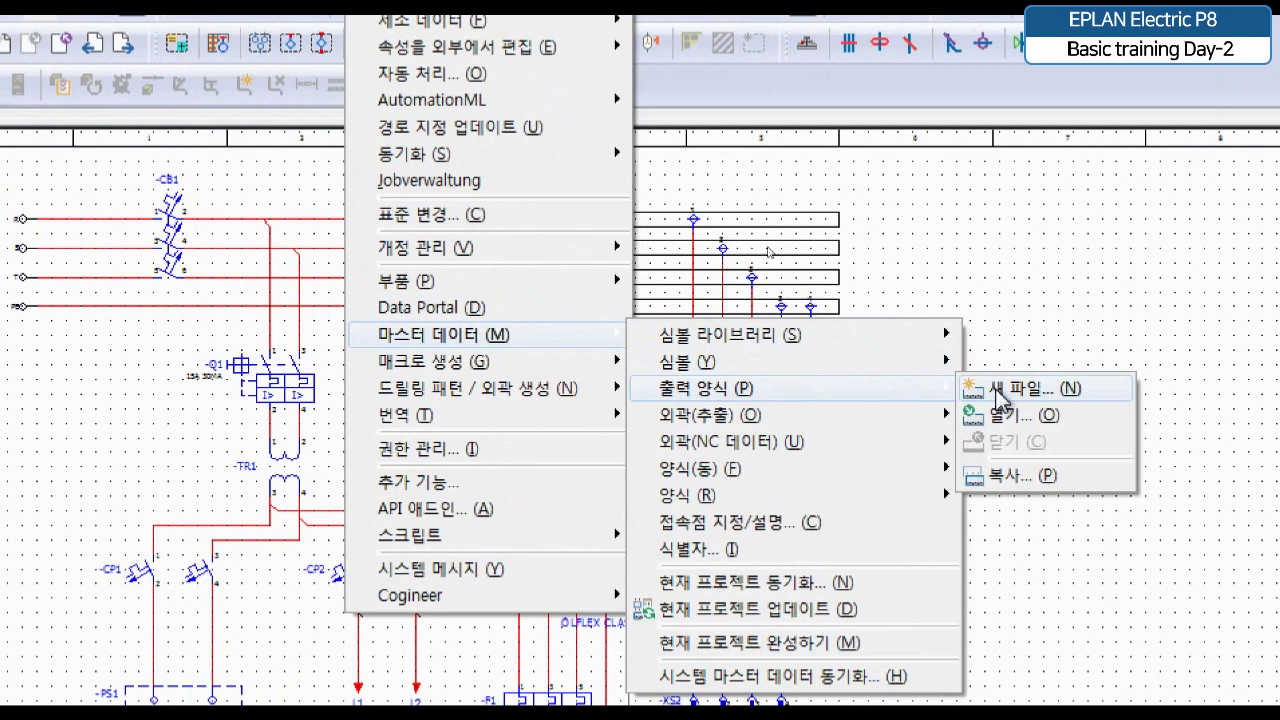
{"action": "mouse_move", "coordinate": [925, 362]}
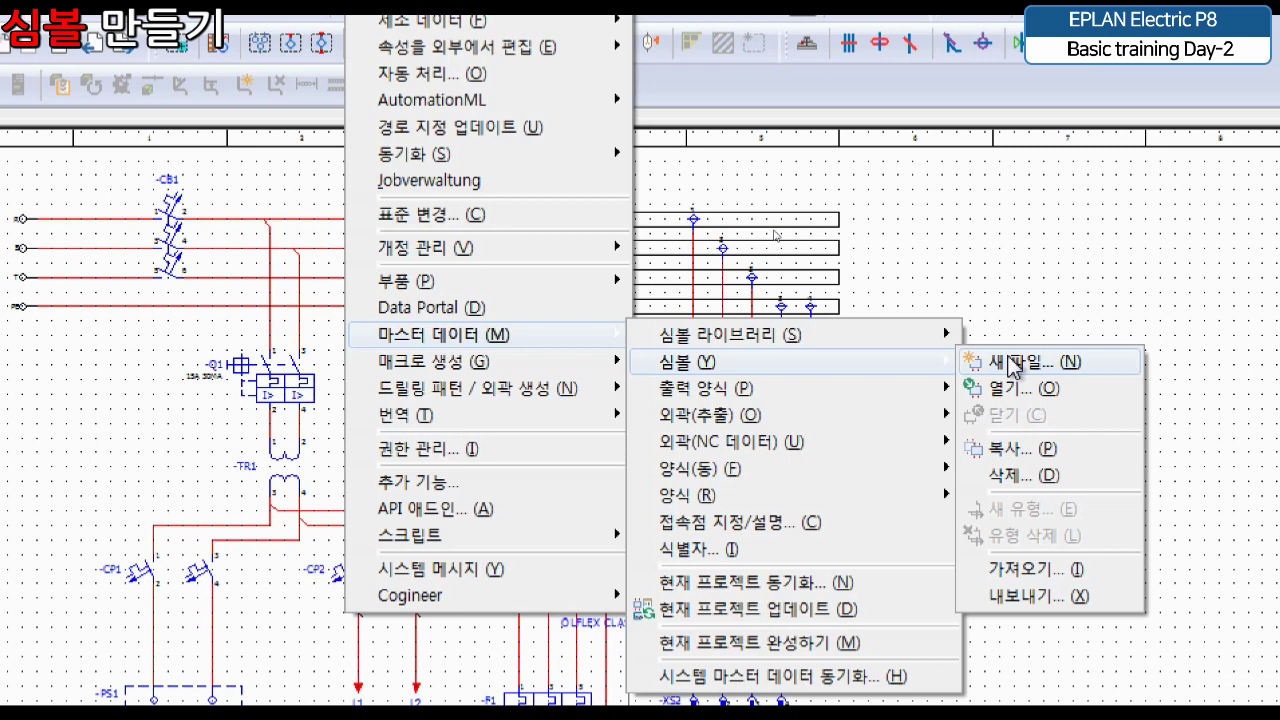
{"action": "left_click", "coordinate": [1013, 364]}
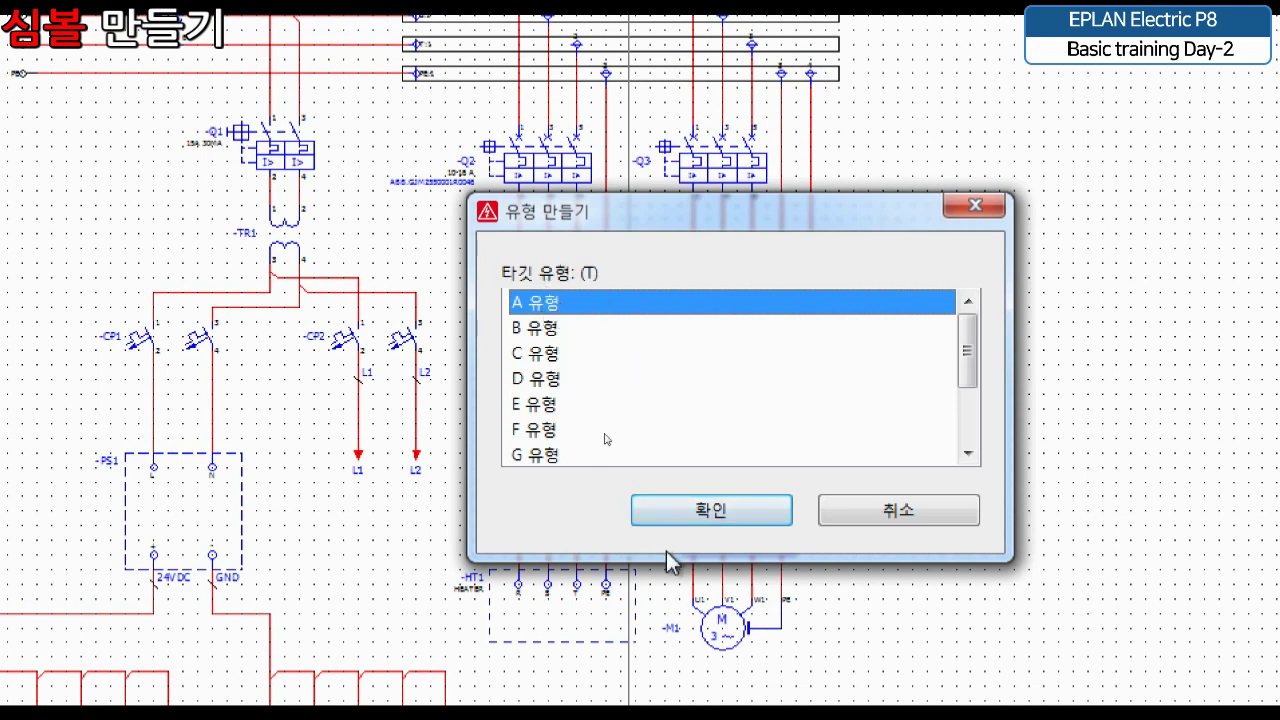
{"action": "left_click", "coordinate": [684, 512]}
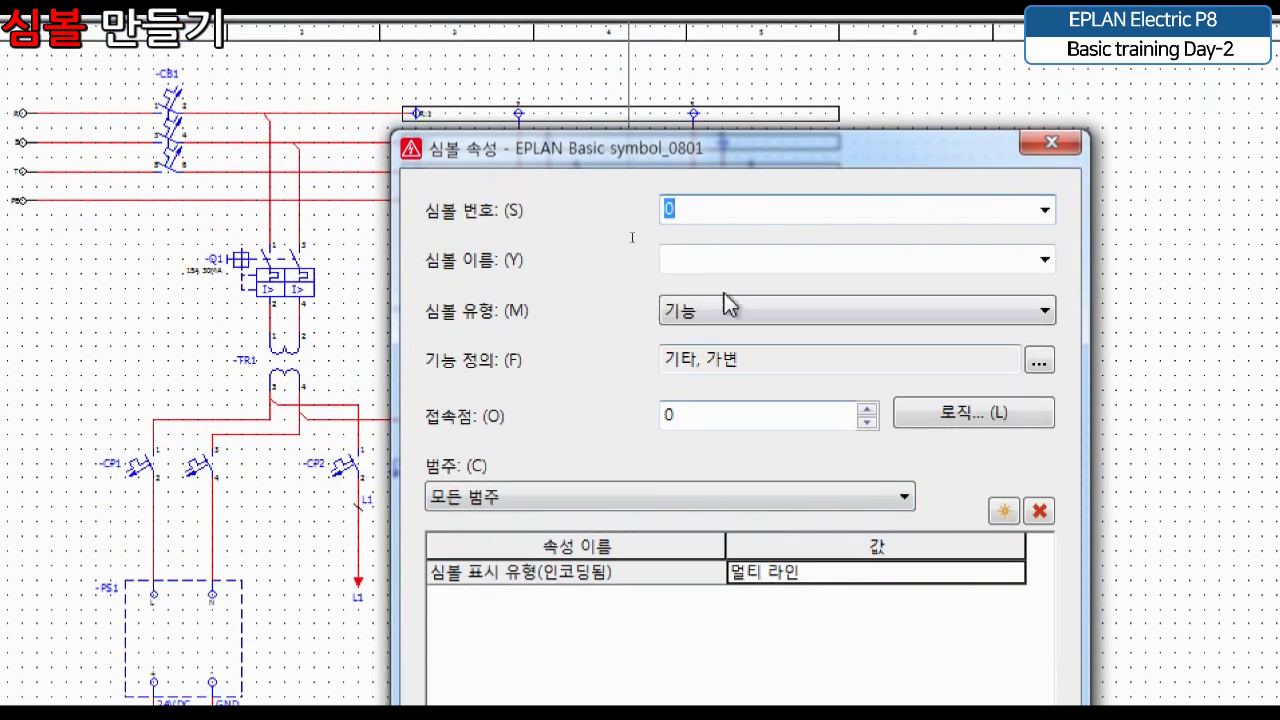
Name symbol number 0 Test0 and choose 기능 as its symbol type
{"action": "left_click_drag", "start_coordinate": [720, 160], "coordinate": [724, 110]}
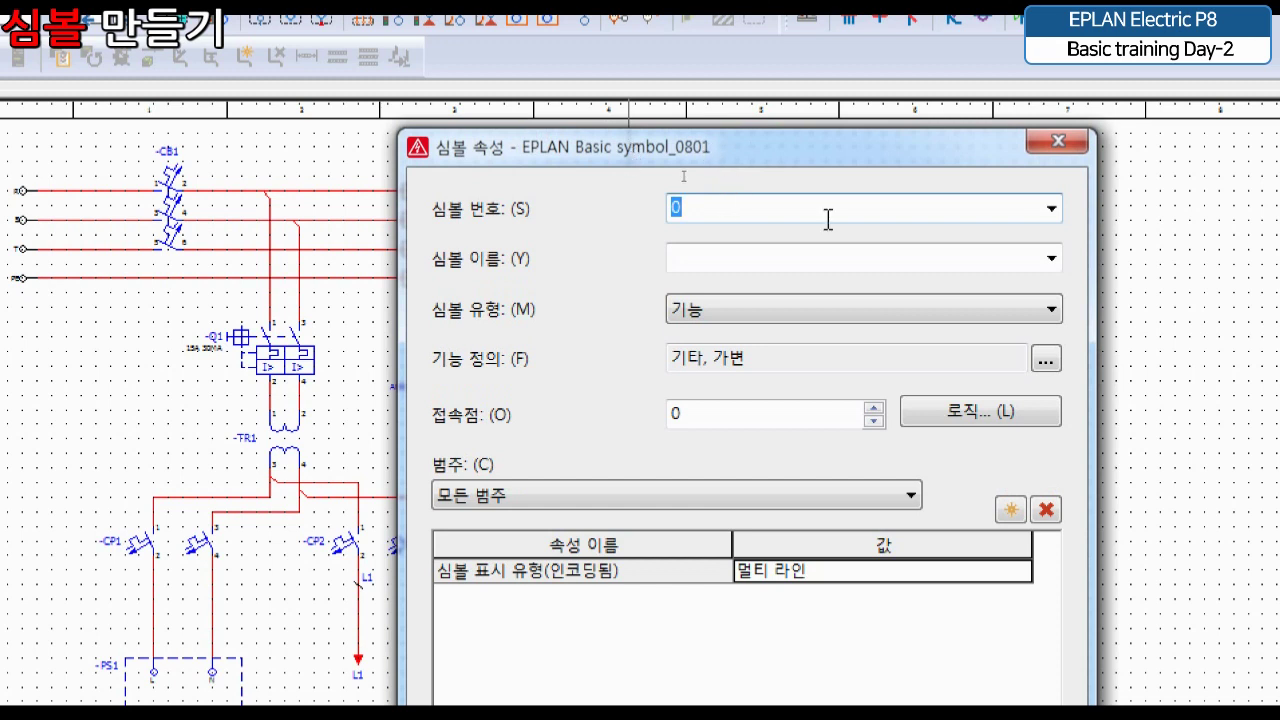
{"action": "left_click", "coordinate": [743, 205]}
{"action": "left_click", "coordinate": [786, 259]}
{"action": "type", "text": "Tes"}
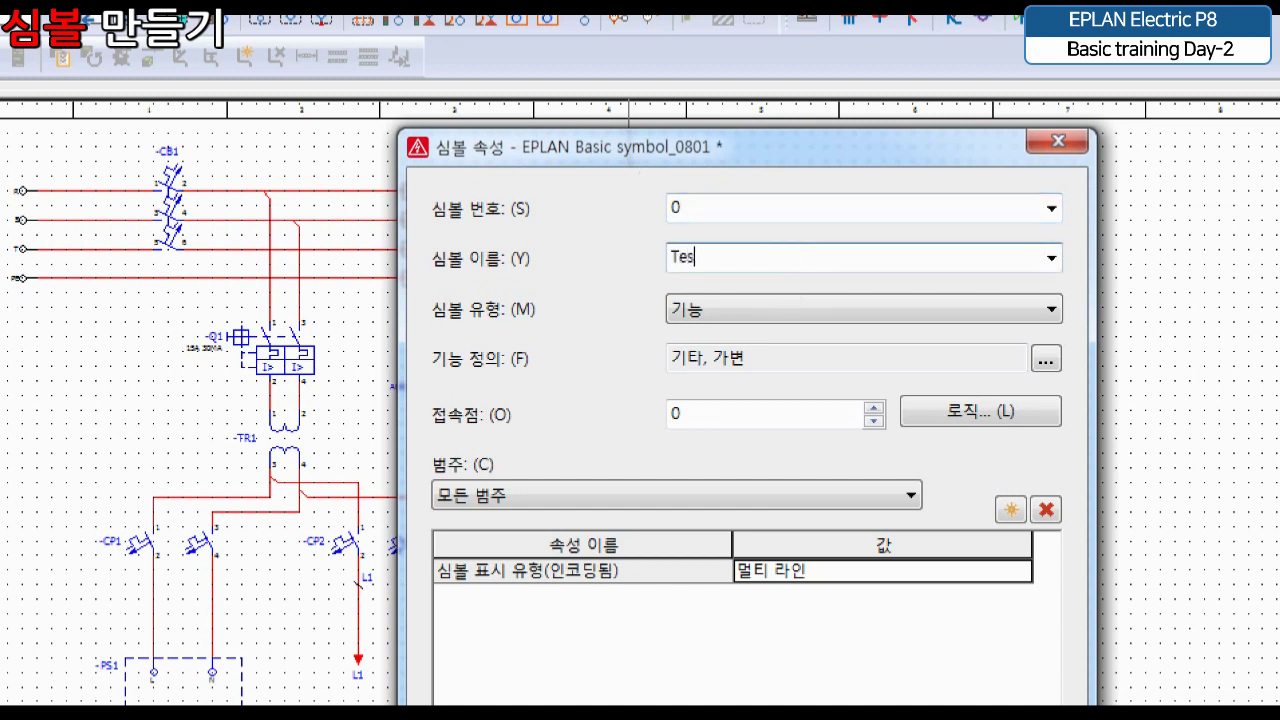
{"action": "type", "text": "t0"}
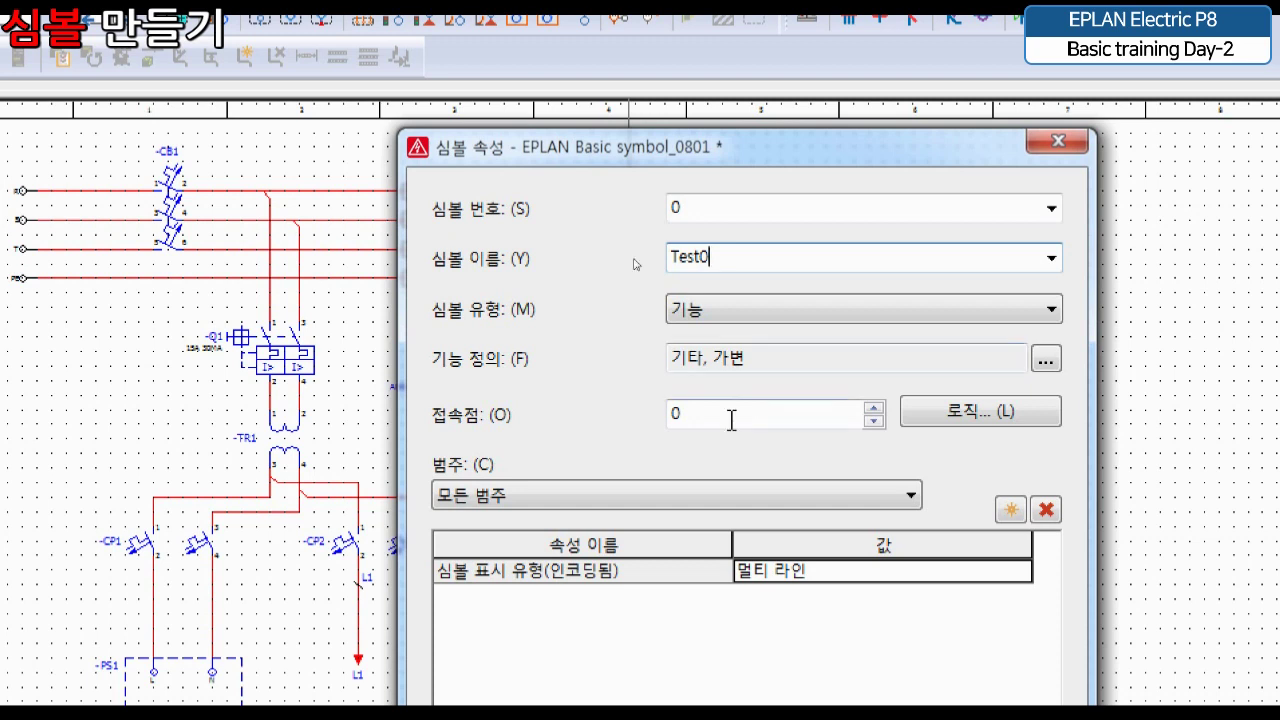
{"action": "left_click", "coordinate": [741, 311]}
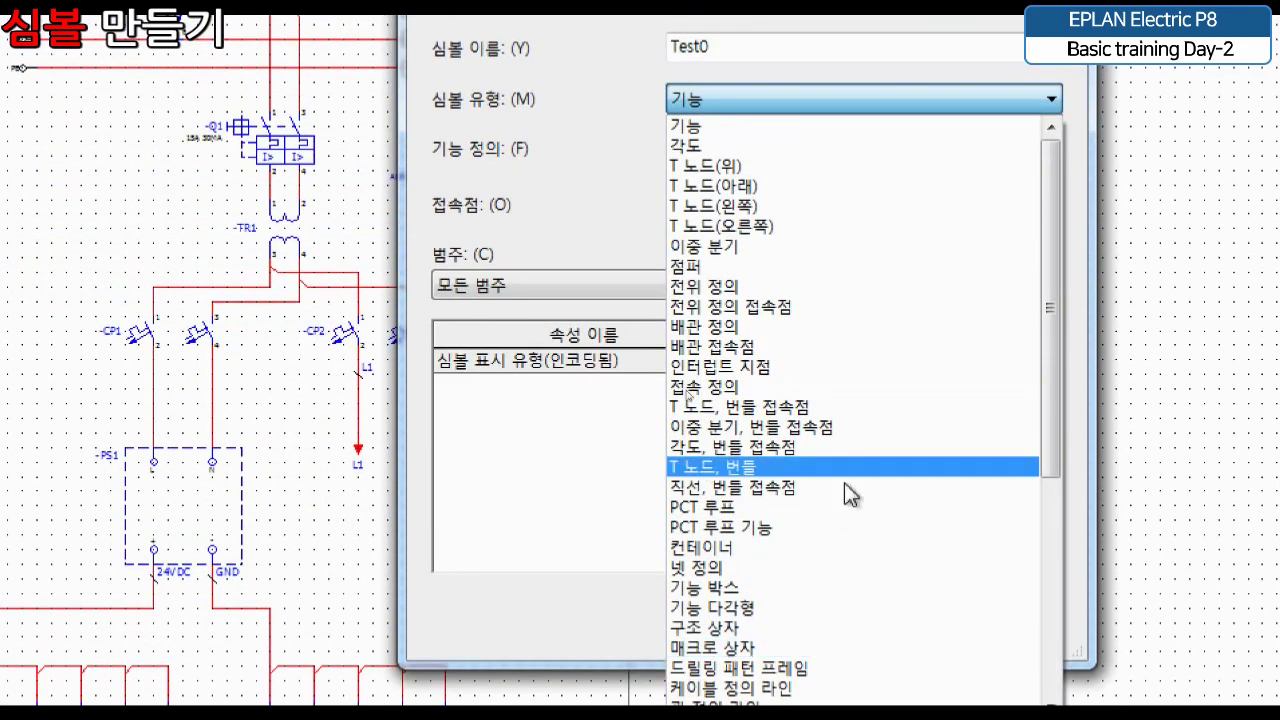
{"action": "left_click", "coordinate": [768, 129]}
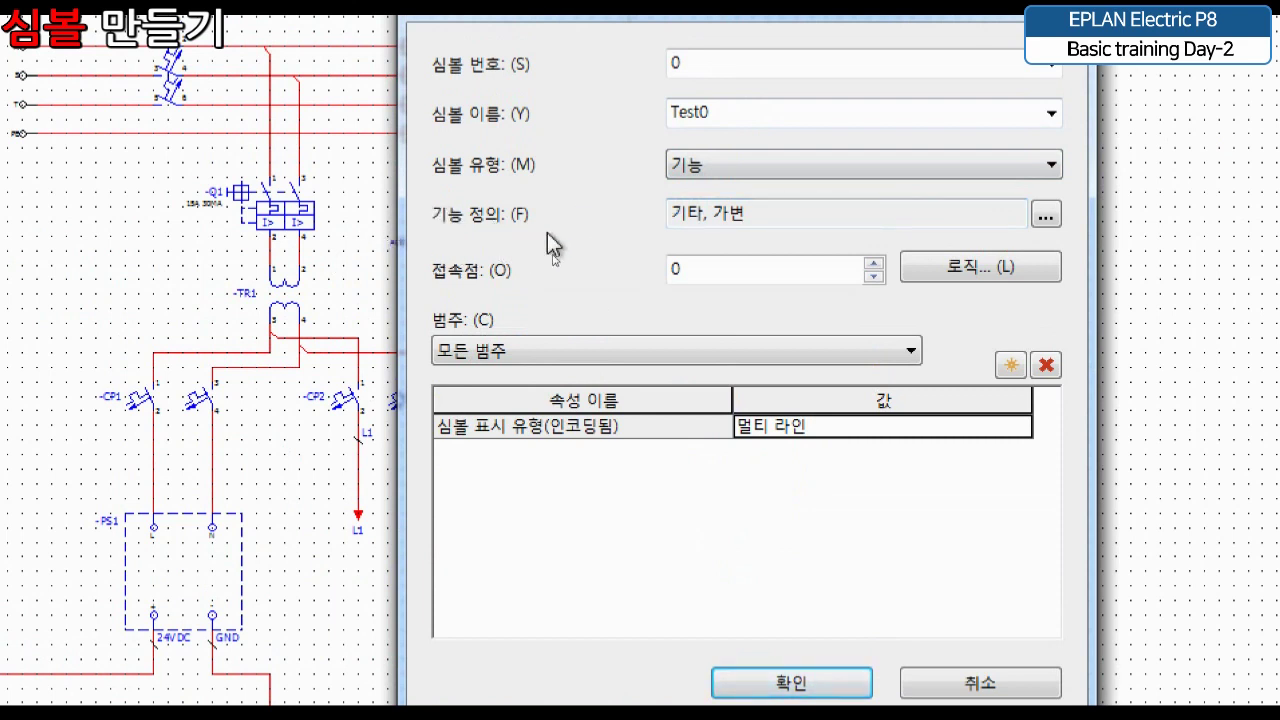
Select 코일, 일반 as the function definition, under 전기 공학 > 코일, 접점 및 보호 회로 > 코일 > 코일, 2 접속점
{"action": "left_click", "coordinate": [1045, 217]}
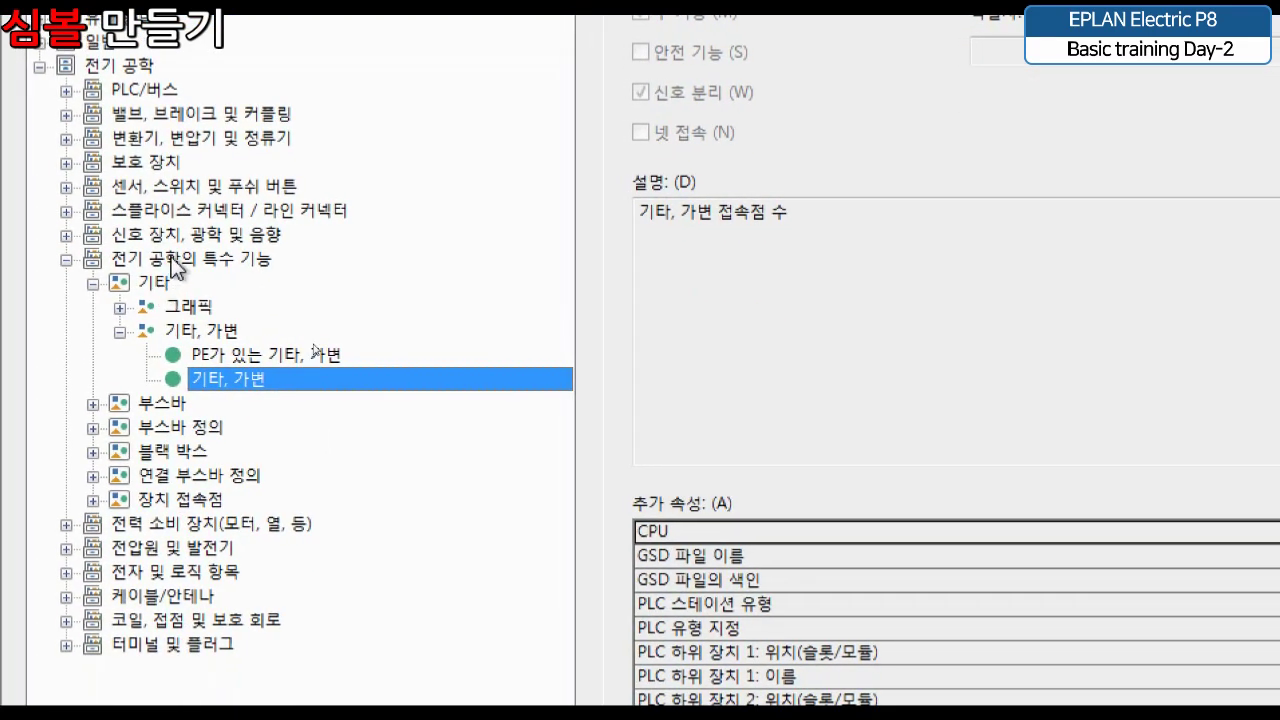
{"action": "double_click", "coordinate": [175, 262]}
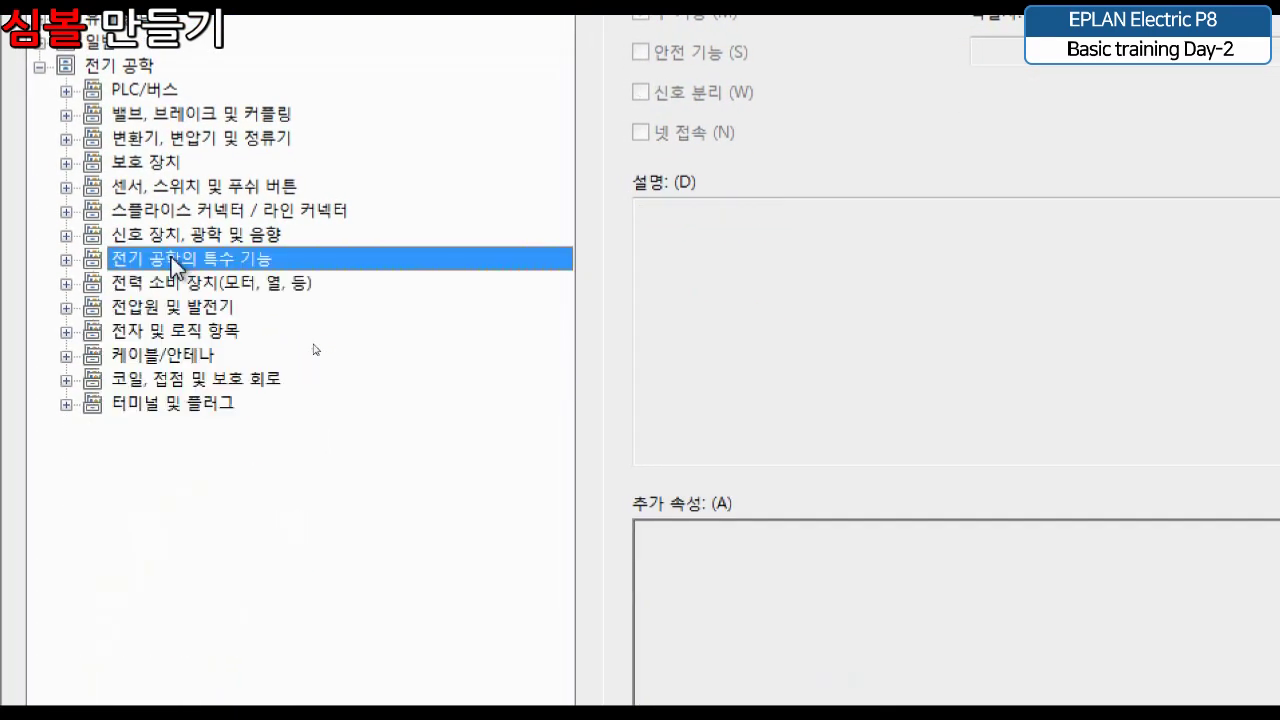
{"action": "double_click", "coordinate": [165, 380]}
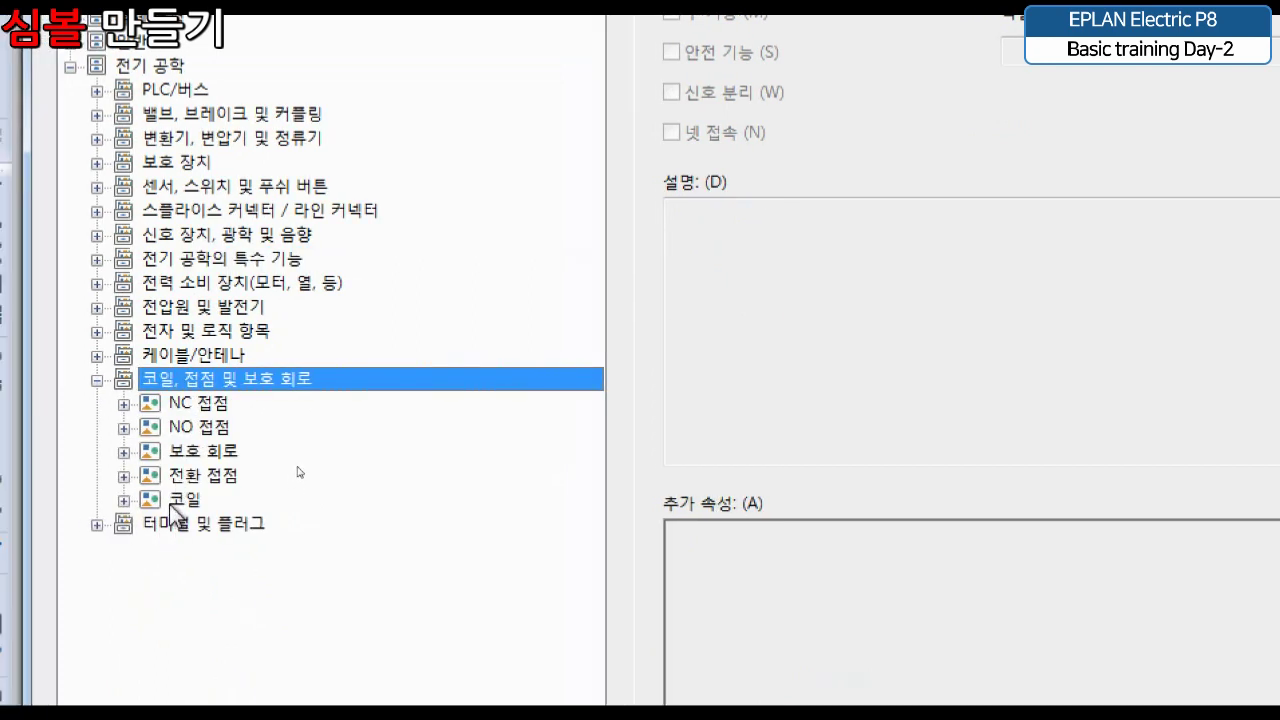
{"action": "double_click", "coordinate": [174, 502]}
{"action": "left_click", "coordinate": [216, 550]}
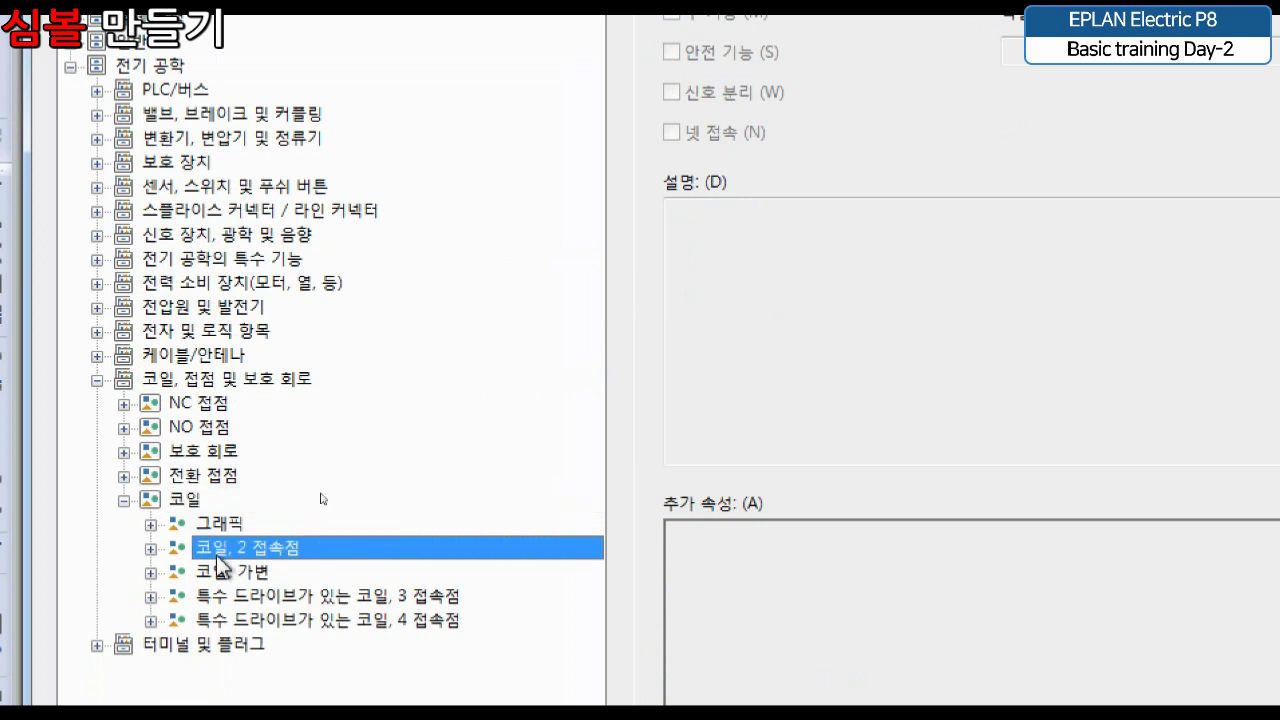
{"action": "double_click", "coordinate": [216, 550]}
{"action": "left_click", "coordinate": [282, 642]}
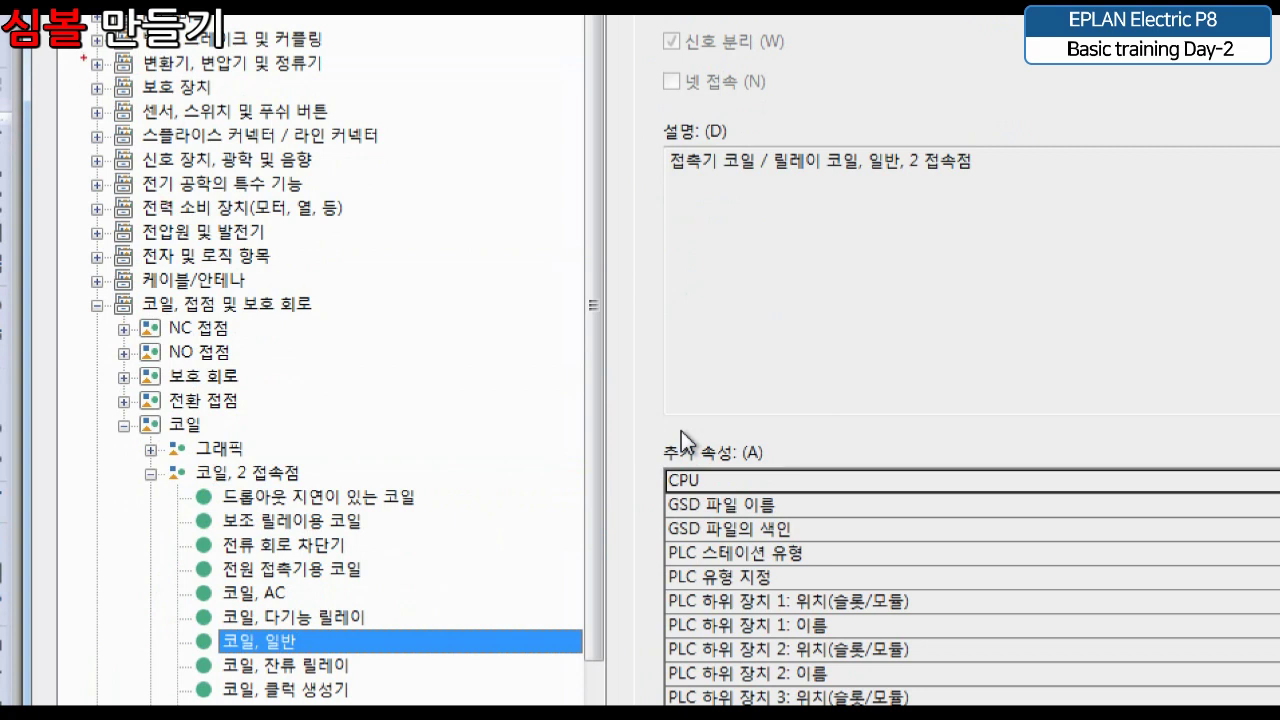
{"action": "left_click_drag", "start_coordinate": [82, 290], "coordinate": [326, 322]}
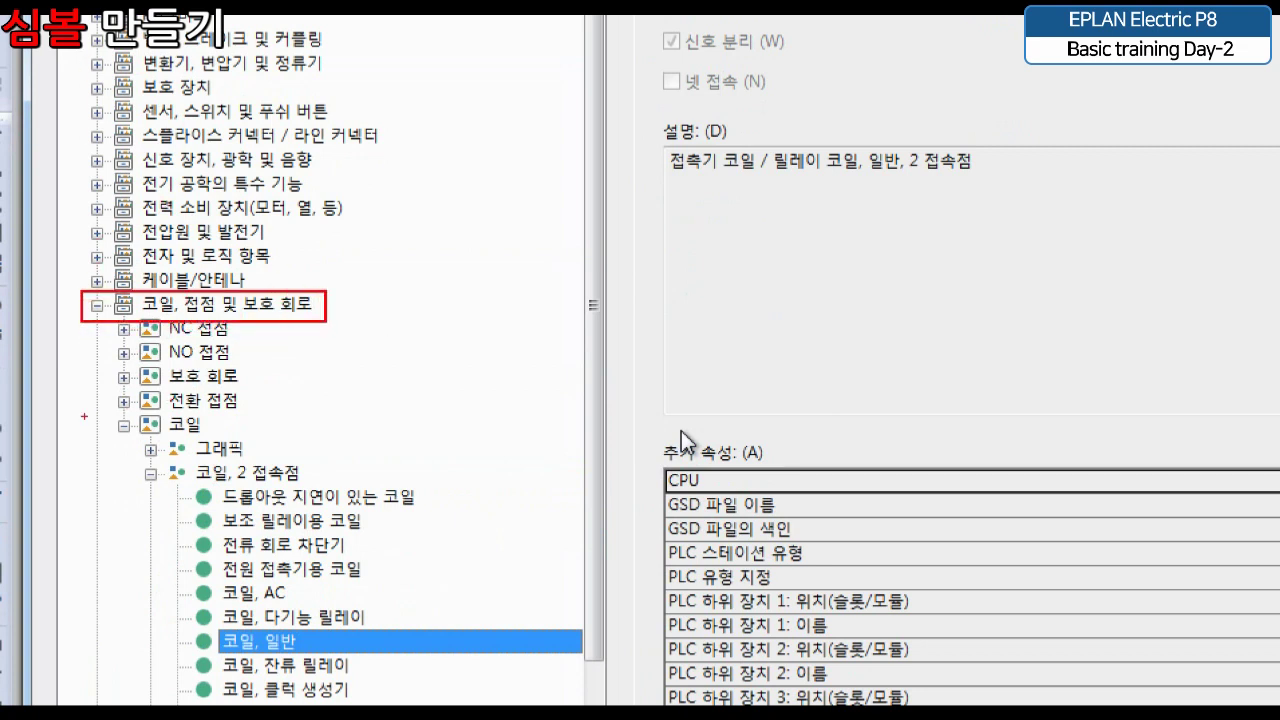
{"action": "left_click_drag", "start_coordinate": [108, 412], "coordinate": [232, 436]}
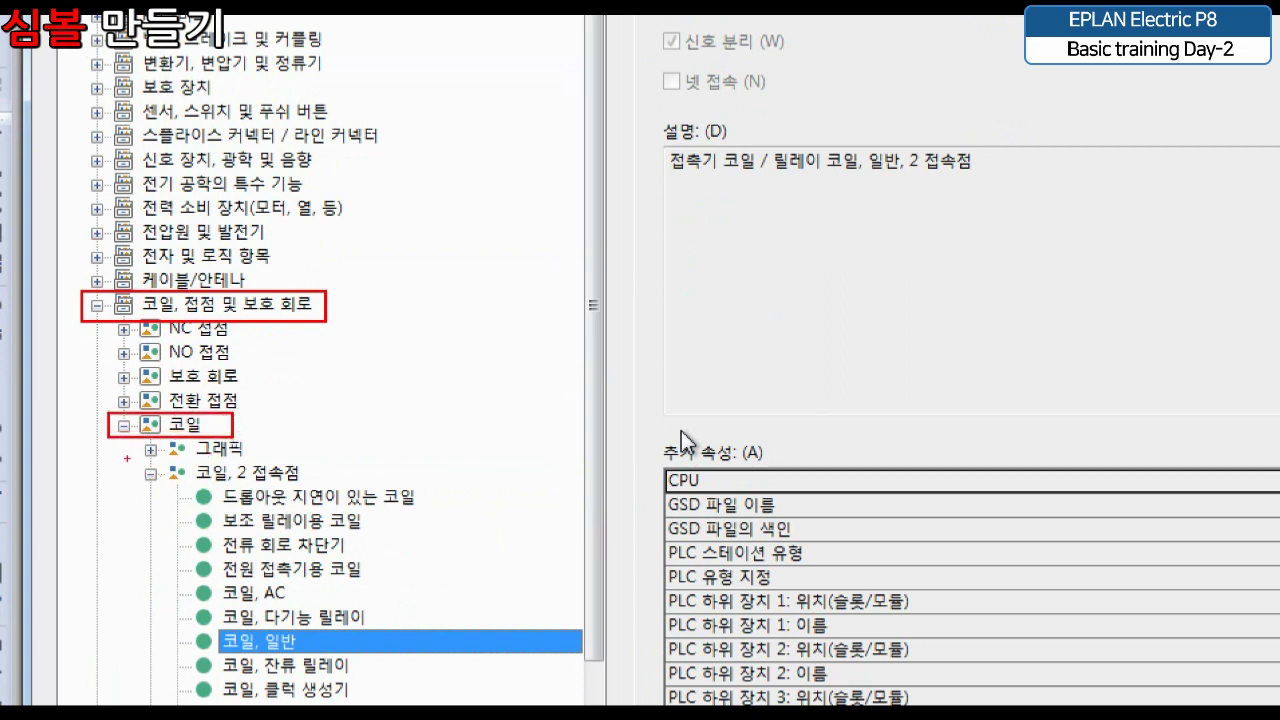
{"action": "left_click_drag", "start_coordinate": [127, 455], "coordinate": [357, 489]}
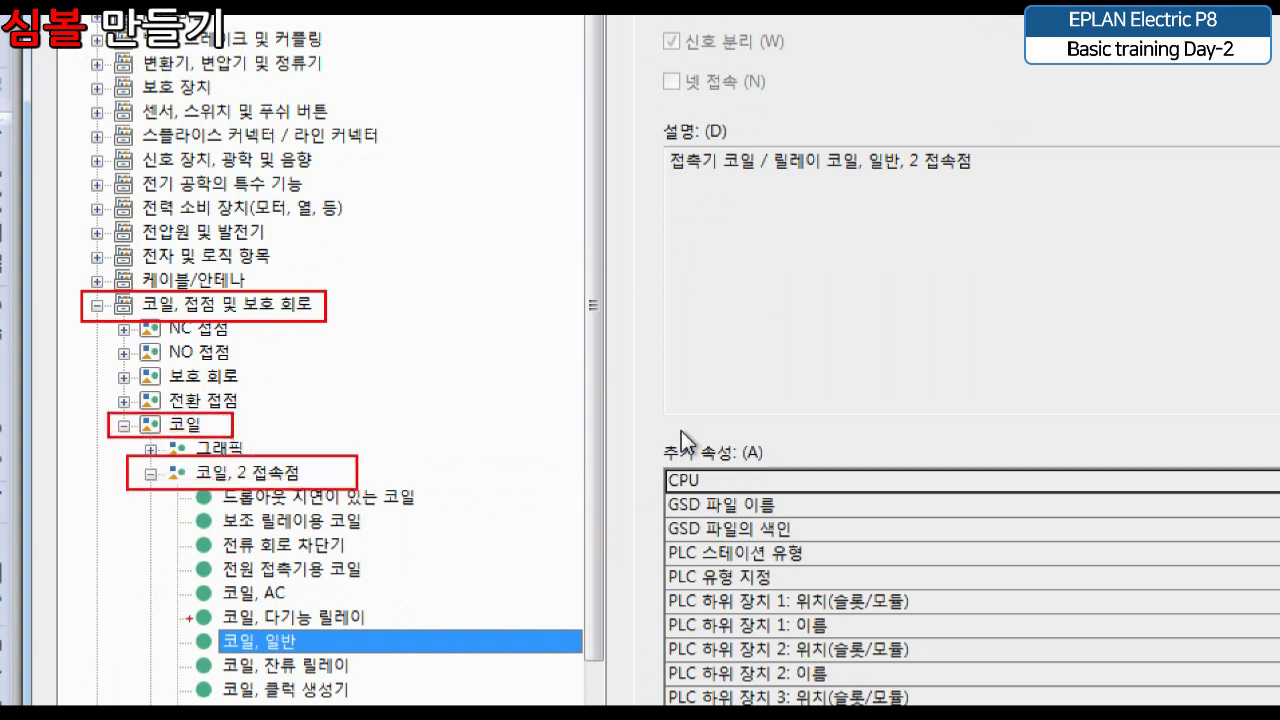
{"action": "mouse_move", "coordinate": [188, 617]}
{"action": "left_mouse_down"}
{"action": "mouse_move", "coordinate": [318, 661]}
{"action": "mouse_move", "coordinate": [383, 607]}
{"action": "left_mouse_up"}
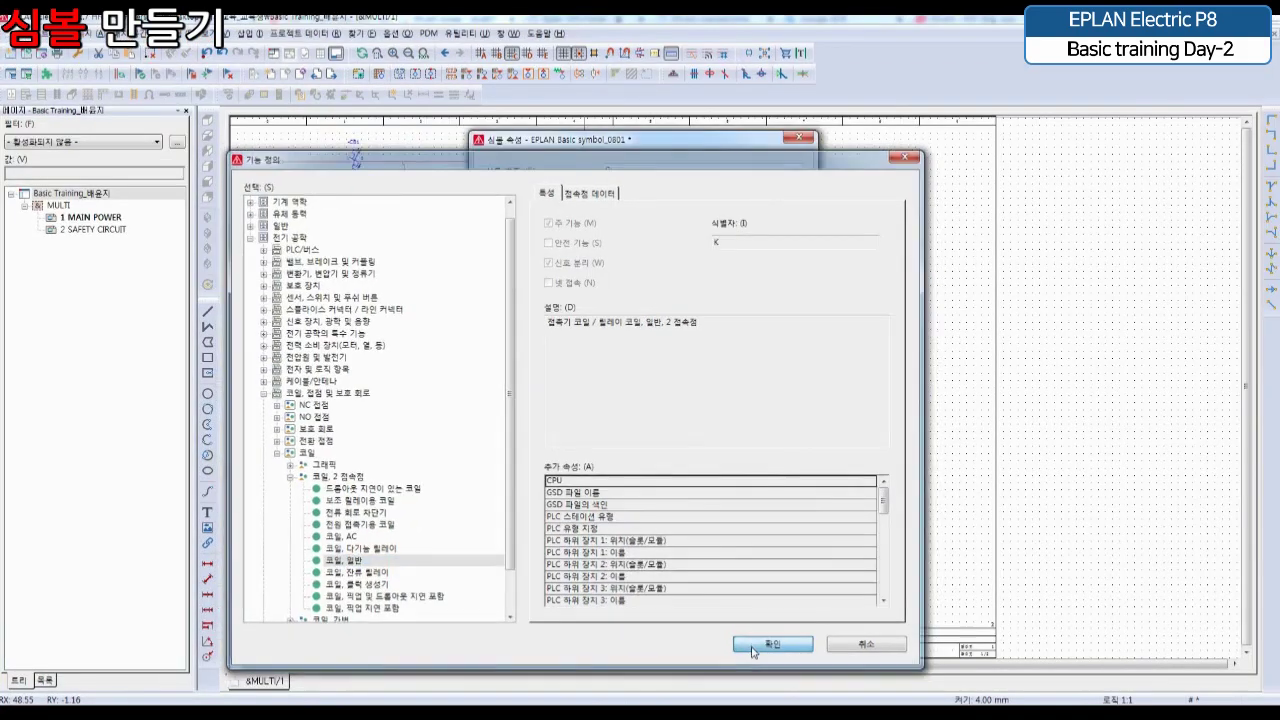
Apply the 코일, 일반 function definition, check the symbol's connection points and review the definition once more
{"action": "left_click", "coordinate": [753, 647]}
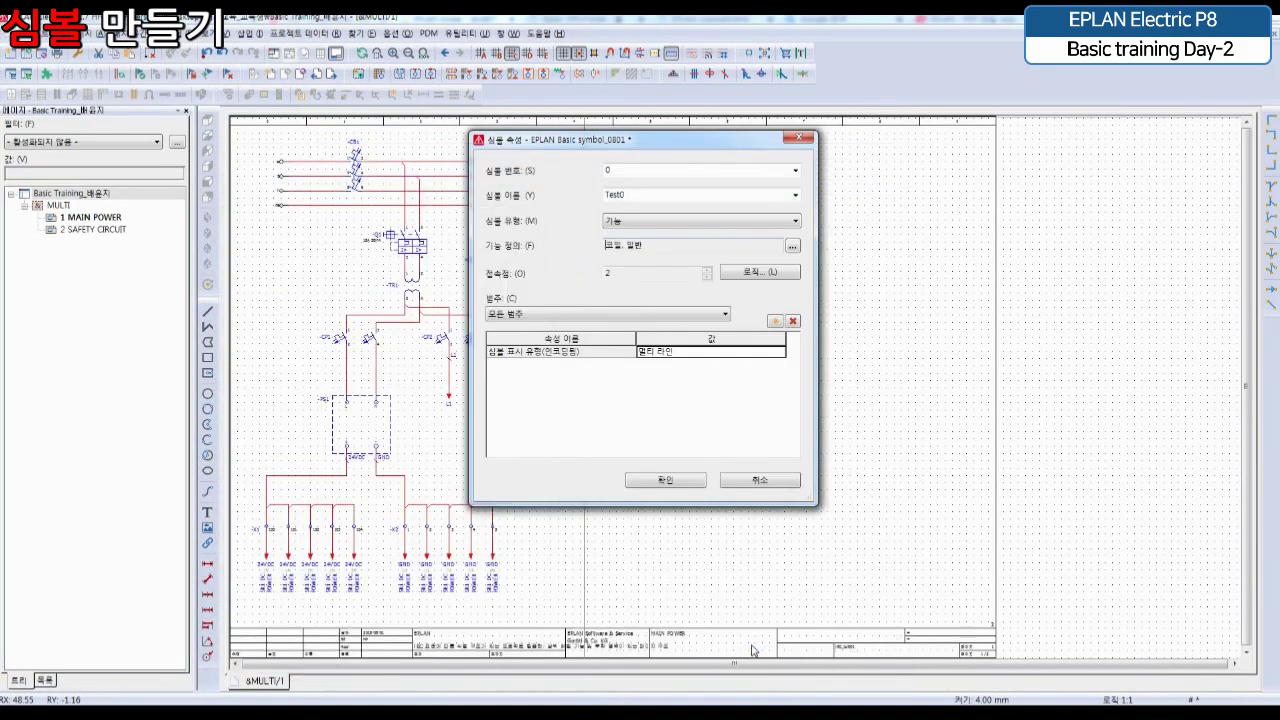
{"action": "double_click", "coordinate": [664, 279]}
{"action": "left_click", "coordinate": [638, 278]}
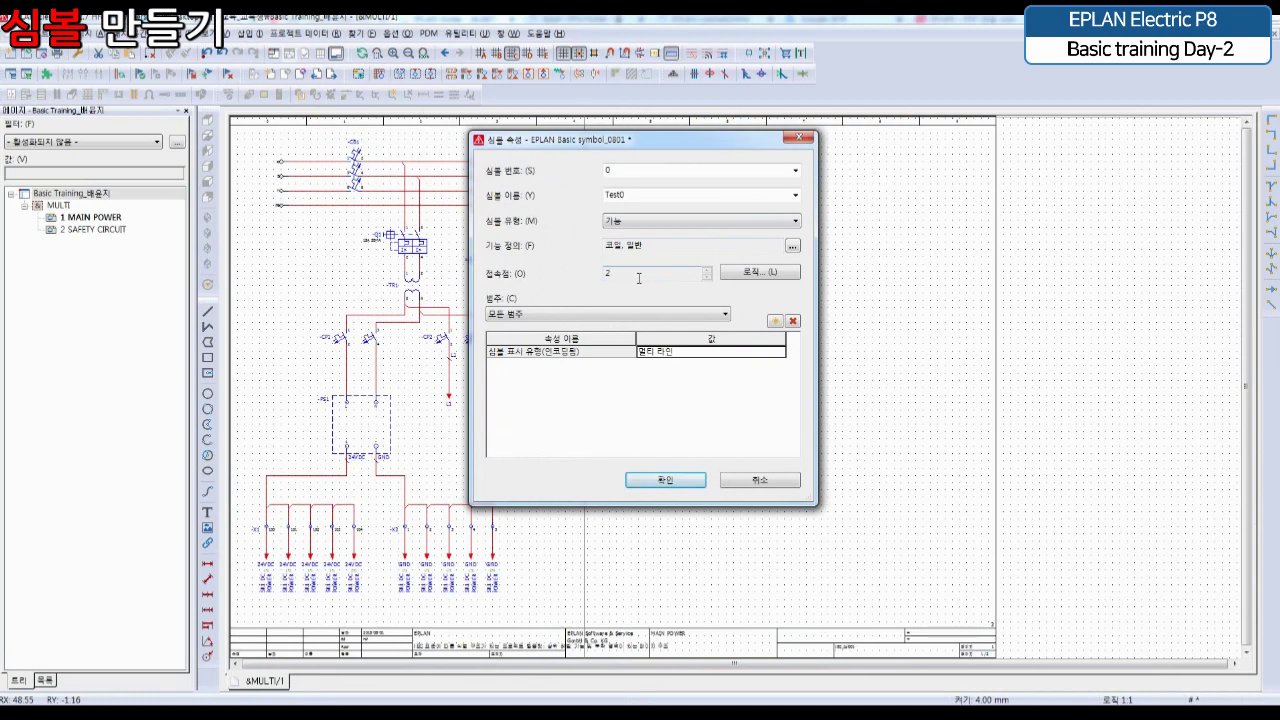
{"action": "left_click", "coordinate": [792, 245]}
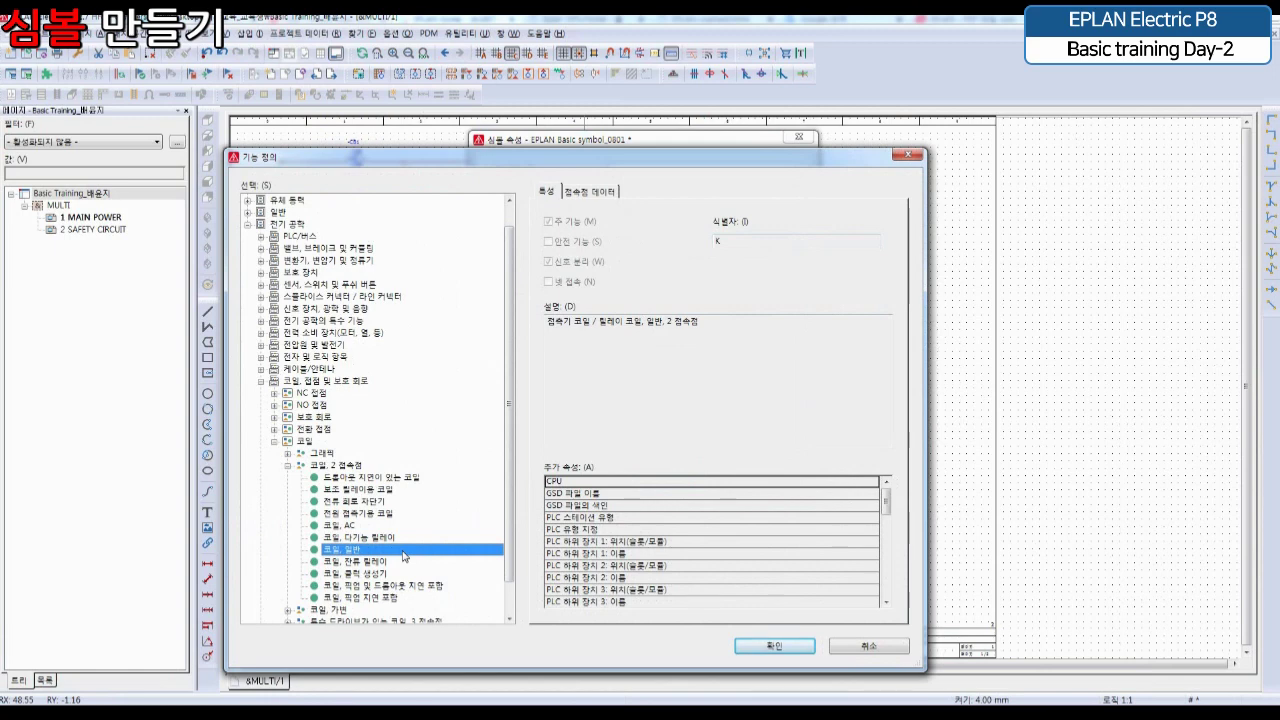
{"action": "left_click", "coordinate": [781, 651]}
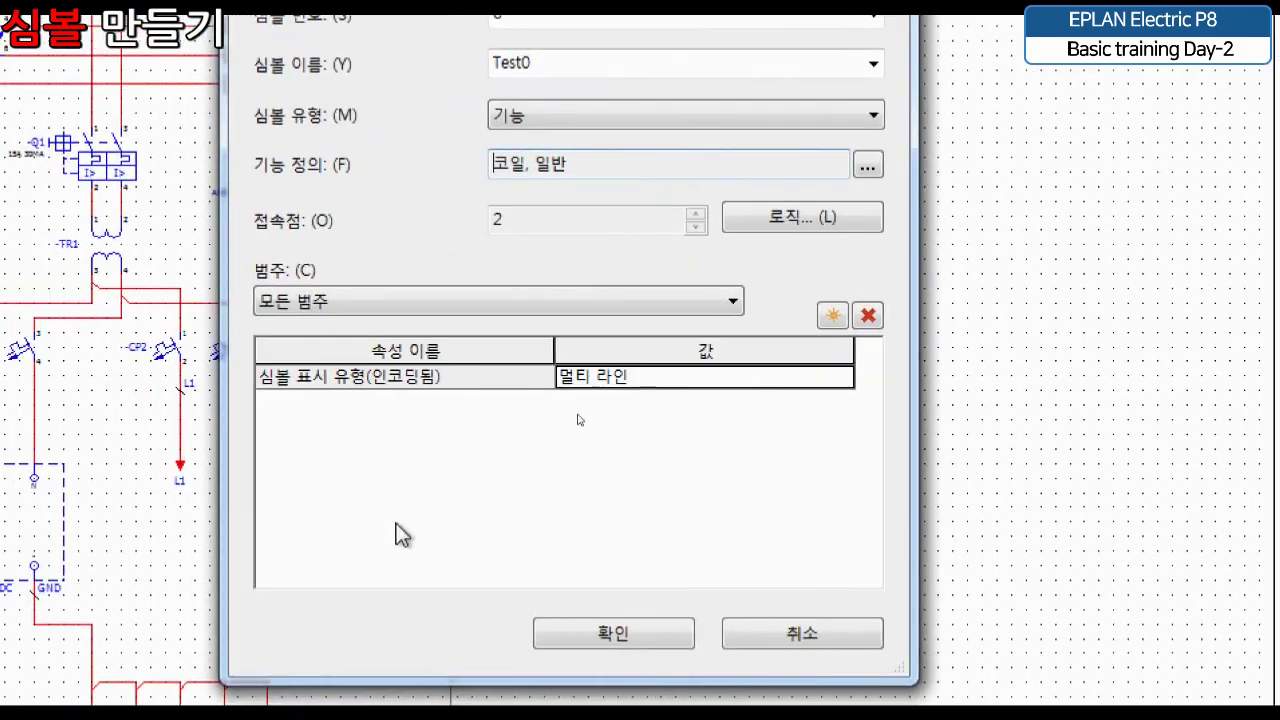
Filter the available symbol properties by 심볼 and add the 심볼 설명 property to the symbol
{"action": "left_click", "coordinate": [640, 384]}
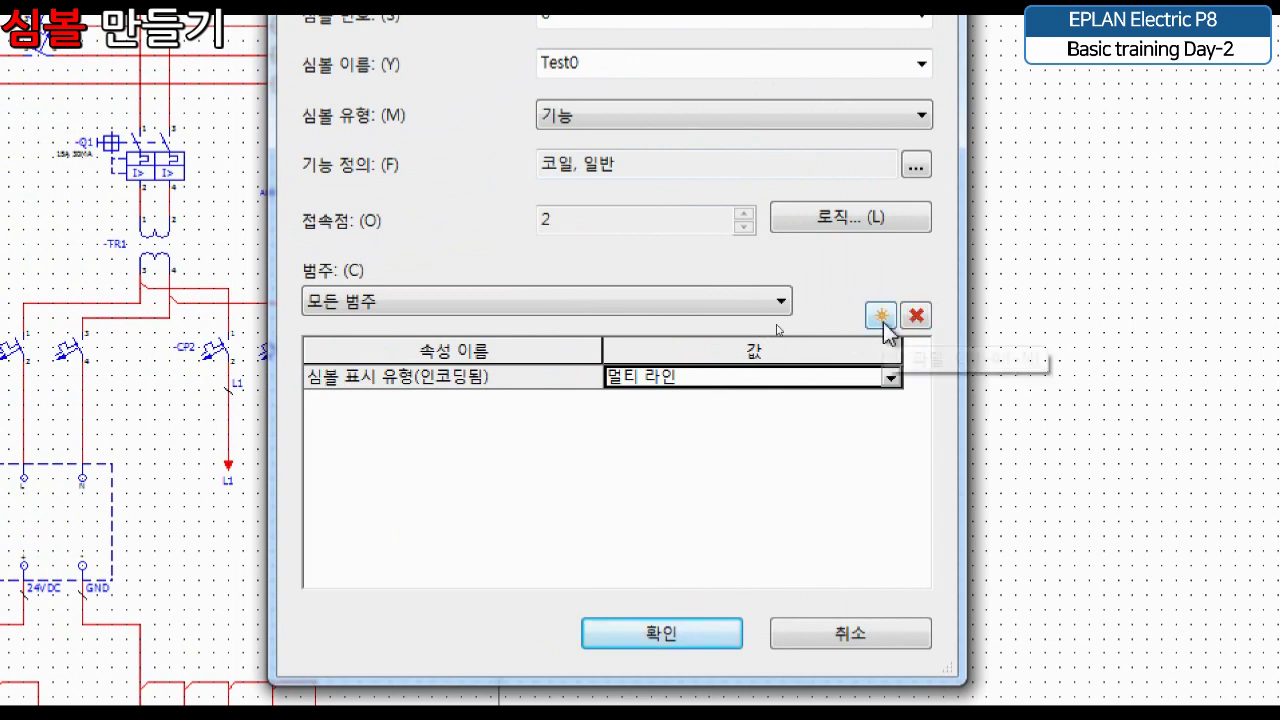
{"action": "left_click", "coordinate": [882, 317]}
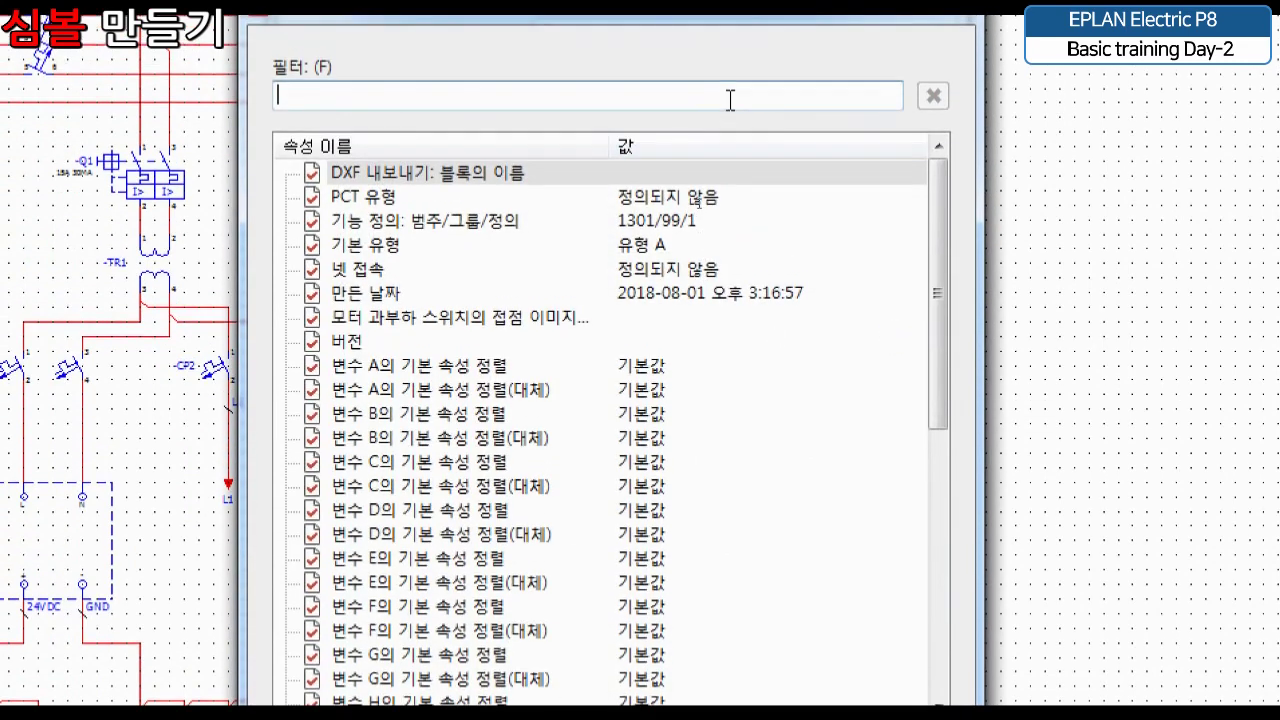
{"action": "type", "text": "심"}
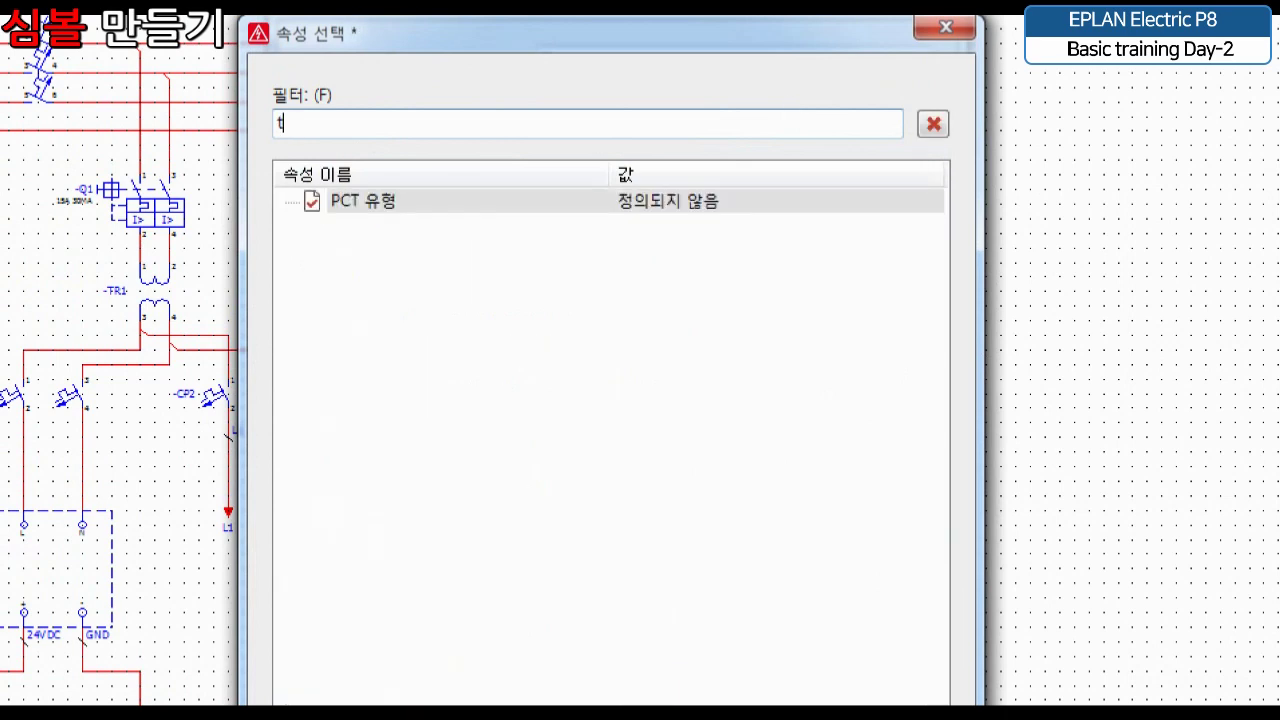
{"action": "type", "text": "볼"}
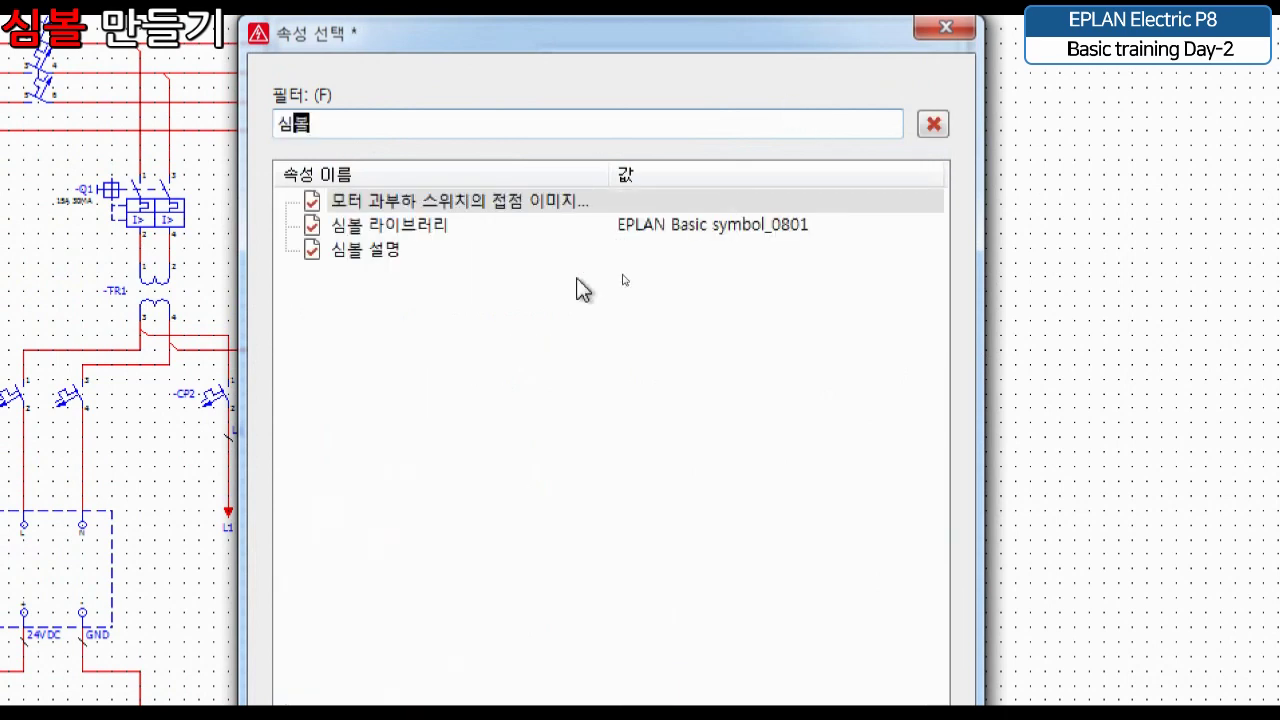
{"action": "left_click", "coordinate": [441, 232]}
{"action": "double_click", "coordinate": [447, 249]}
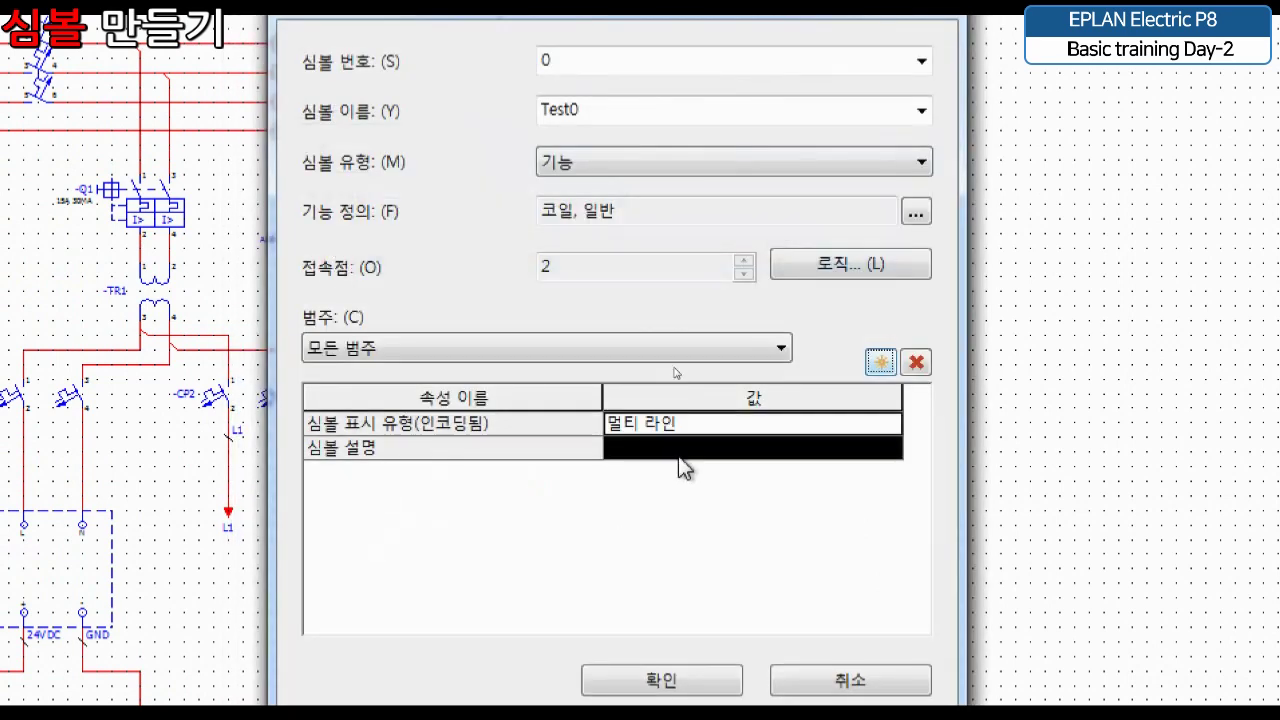
Set the 심볼 설명 property to 심볼 설명입니다
{"action": "left_click", "coordinate": [678, 454]}
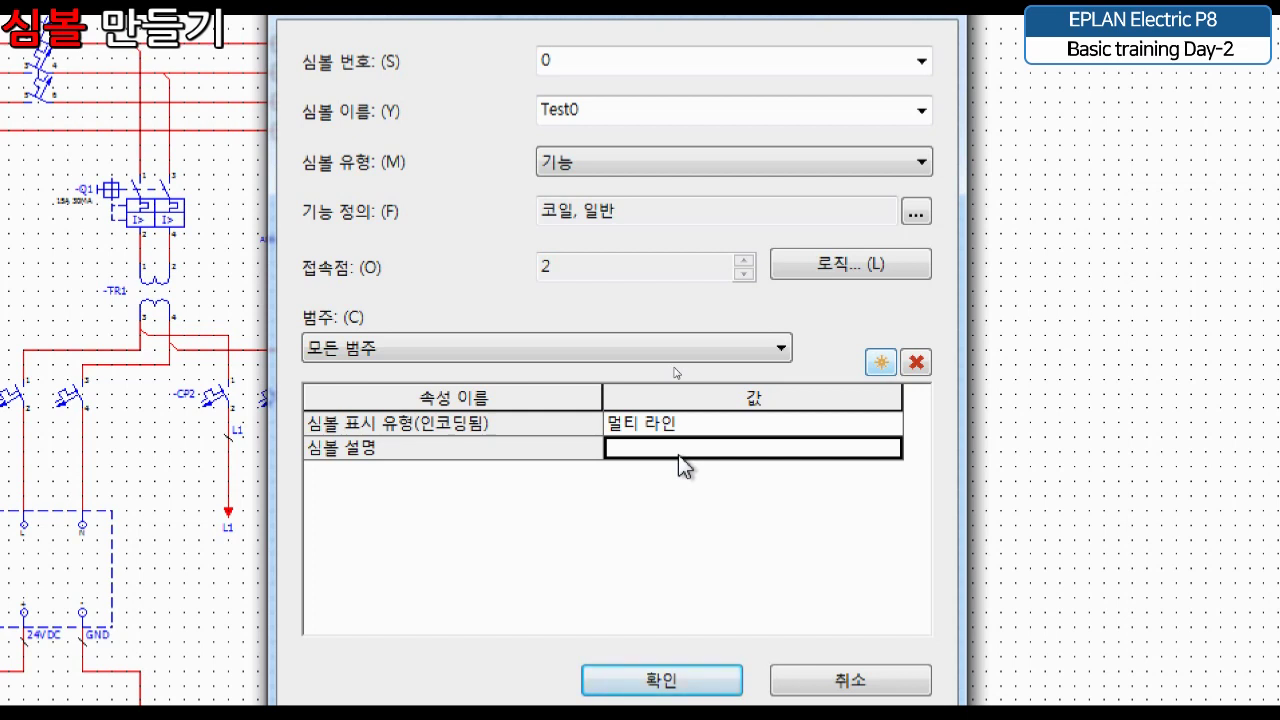
{"action": "type", "text": "ㅅ"}
{"action": "key", "text": "BackSpace"}
{"action": "type", "text": "tlaqhf"}
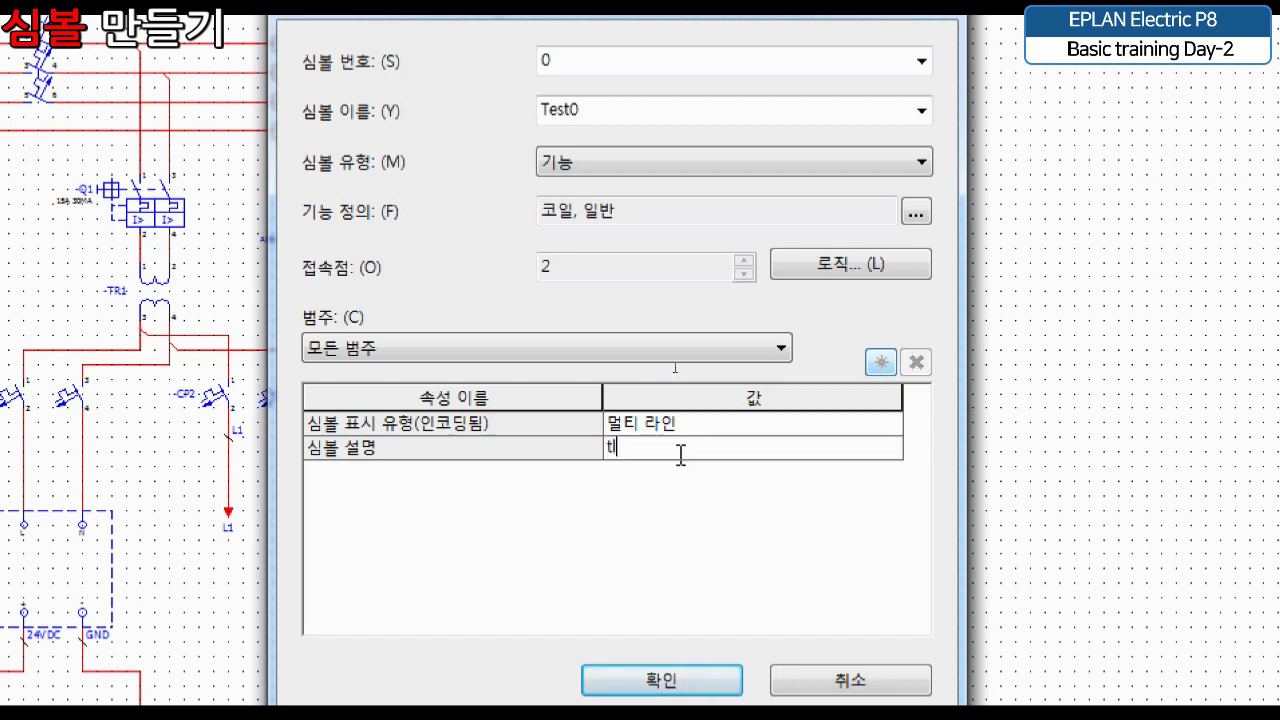
{"action": "key", "text": "BackSpace"}
{"action": "key", "text": "BackSpace"}
{"action": "key", "text": "BackSpace"}
{"action": "key", "text": "BackSpace"}
{"action": "key", "text": "BackSpace"}
{"action": "key", "text": "BackSpace"}
{"action": "type", "text": "ㅅ심볼 설명입니다"}
{"action": "key", "text": "Return"}
{"action": "key", "text": "Return"}
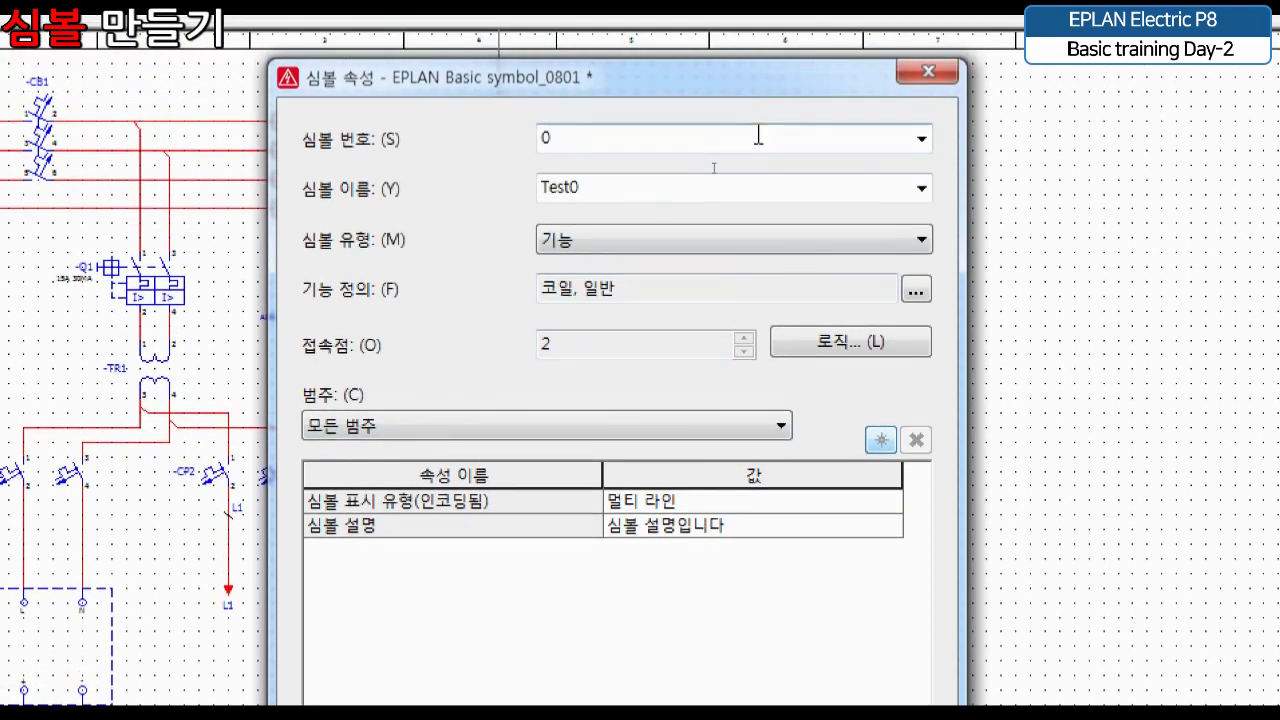
{"action": "left_click", "coordinate": [758, 58]}
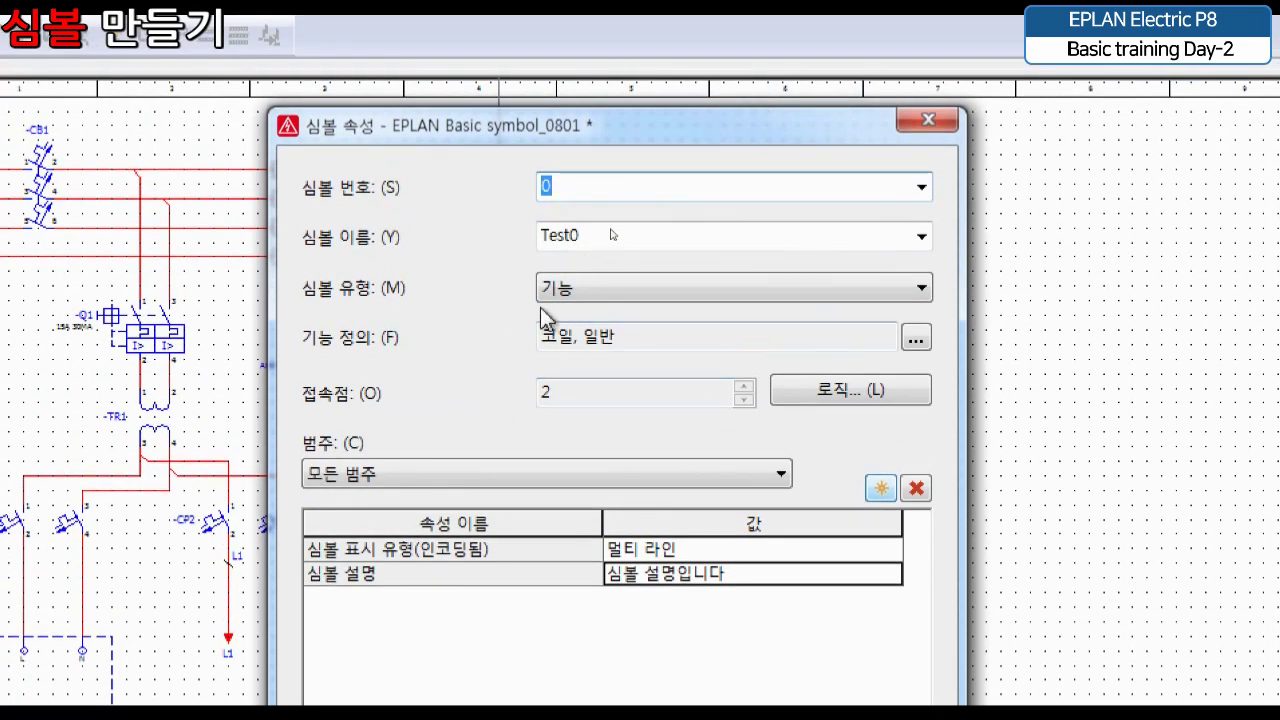
{"action": "key", "text": "Tab"}
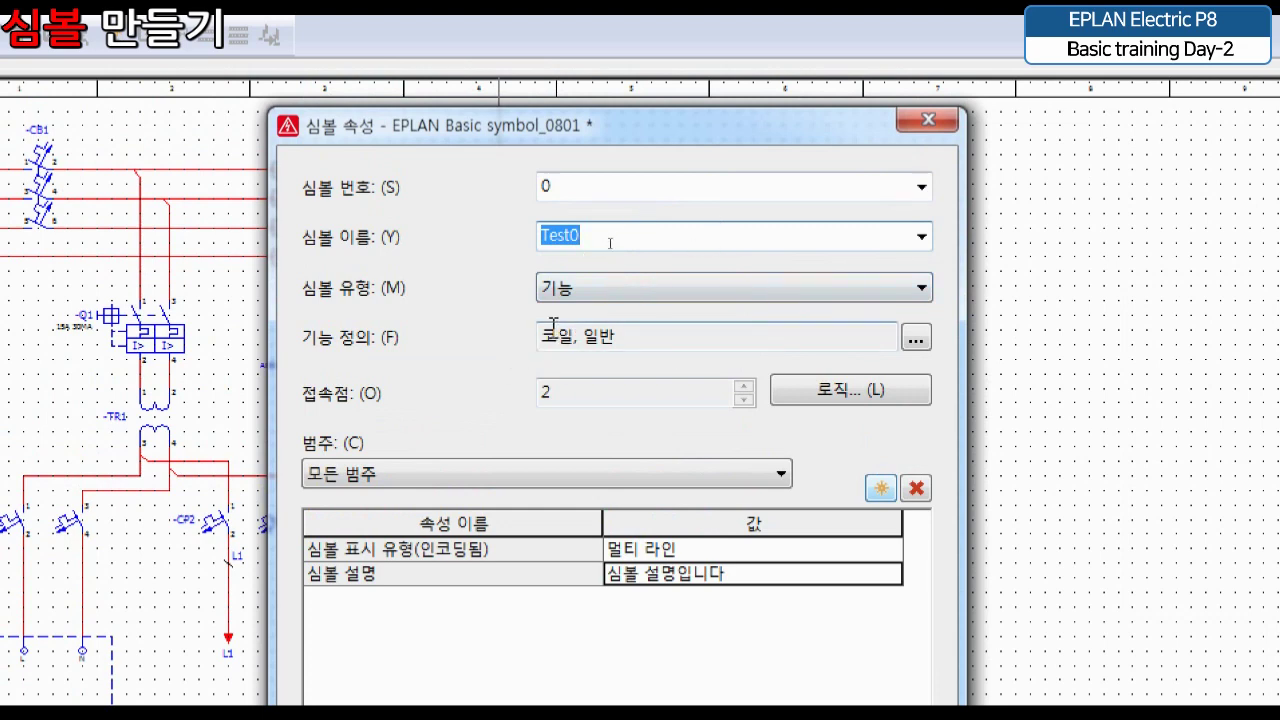
Check the function definition, display type and description values, and apply the symbol properties to create the Test0 symbol
{"action": "left_click_drag", "start_coordinate": [543, 336], "coordinate": [600, 335]}
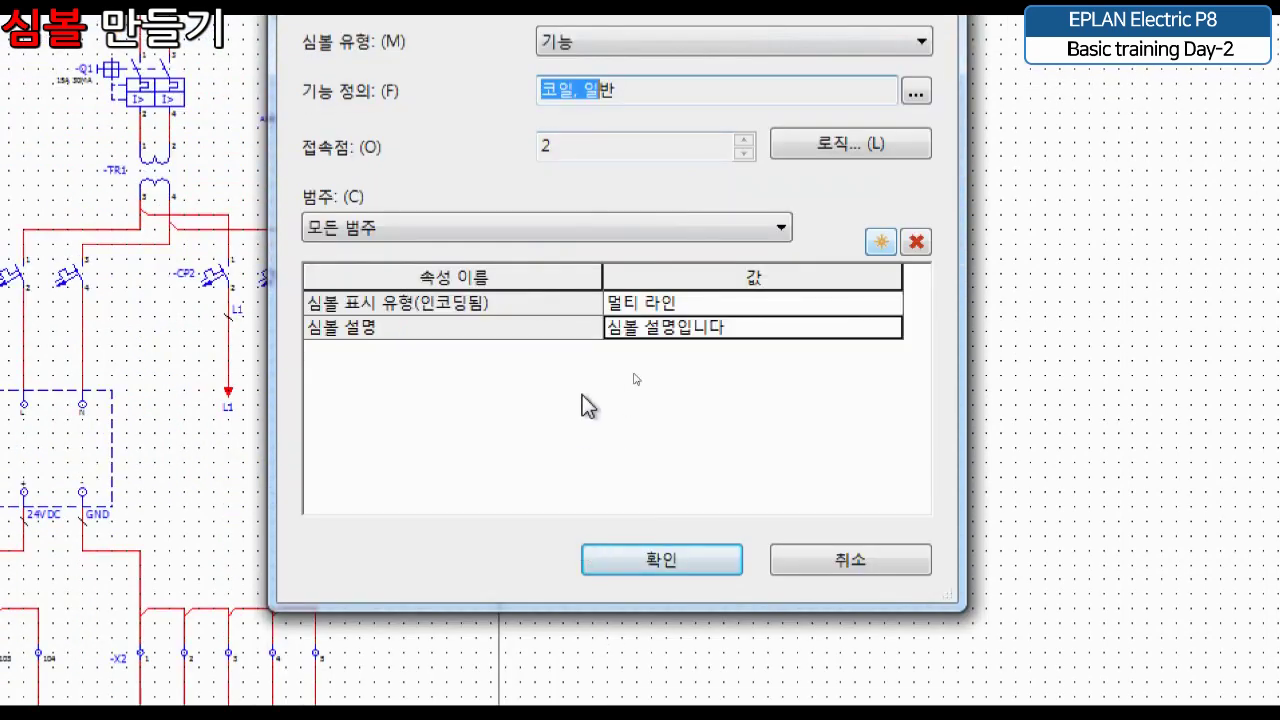
{"action": "left_click", "coordinate": [640, 549]}
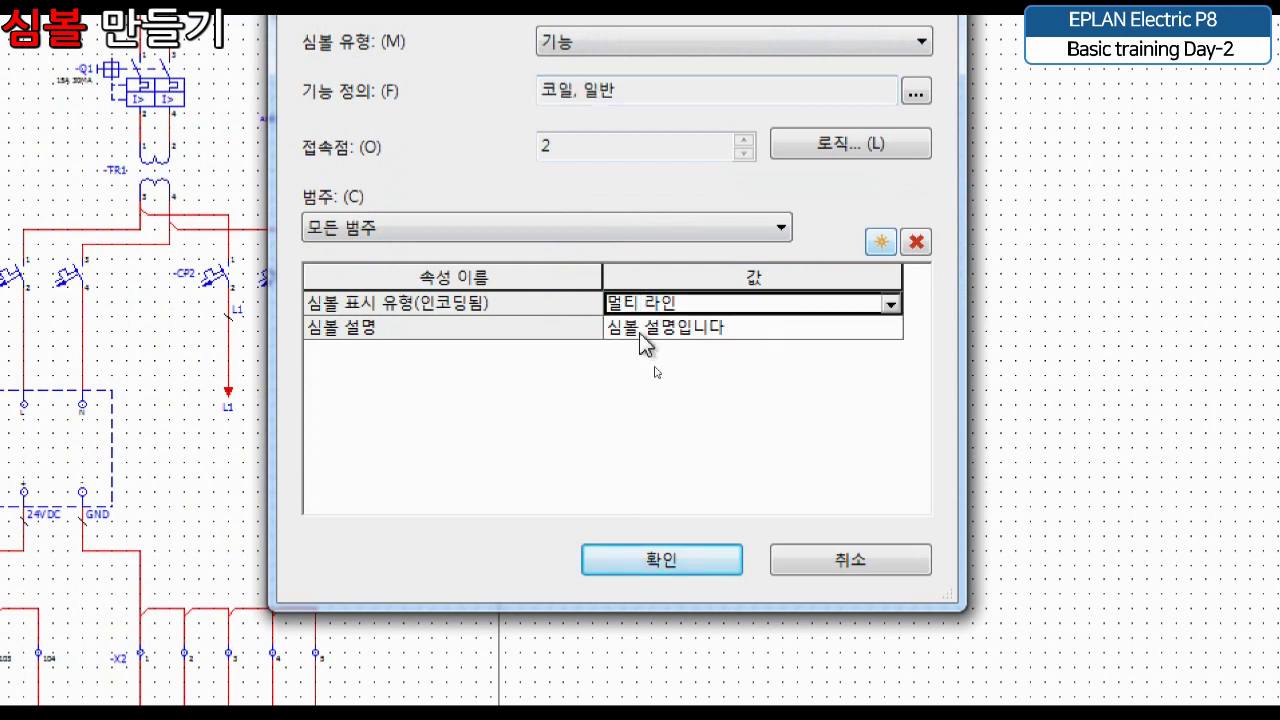
{"action": "left_click", "coordinate": [640, 330]}
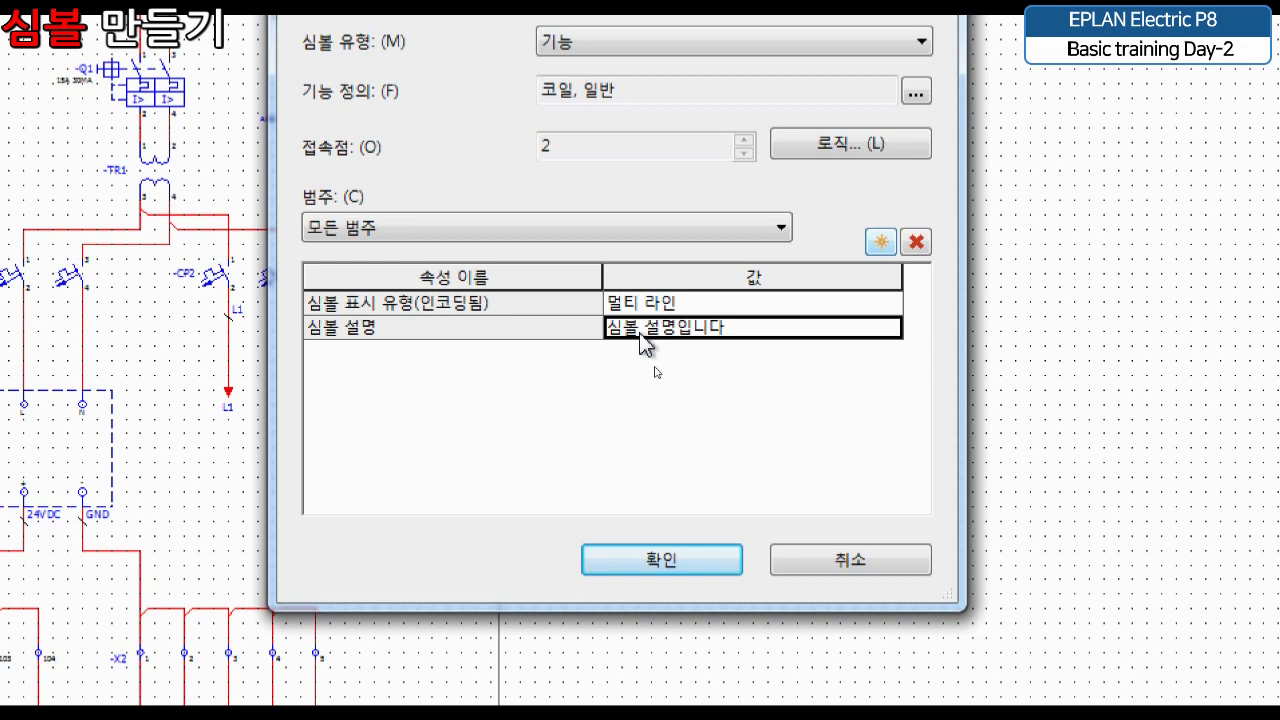
{"action": "left_click", "coordinate": [683, 556]}
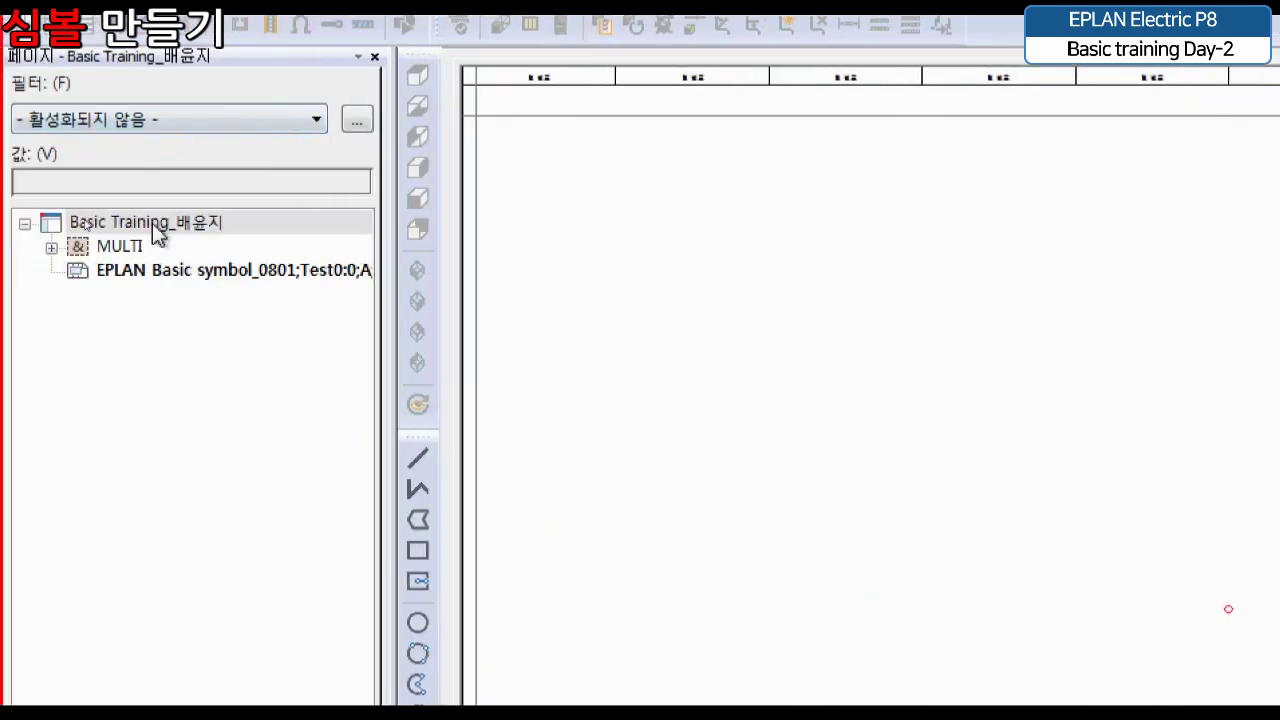
Select the Test0 symbol entry in the project tree and compare its editing page with the &MULTI/1 schematic page
{"action": "left_click", "coordinate": [188, 270]}
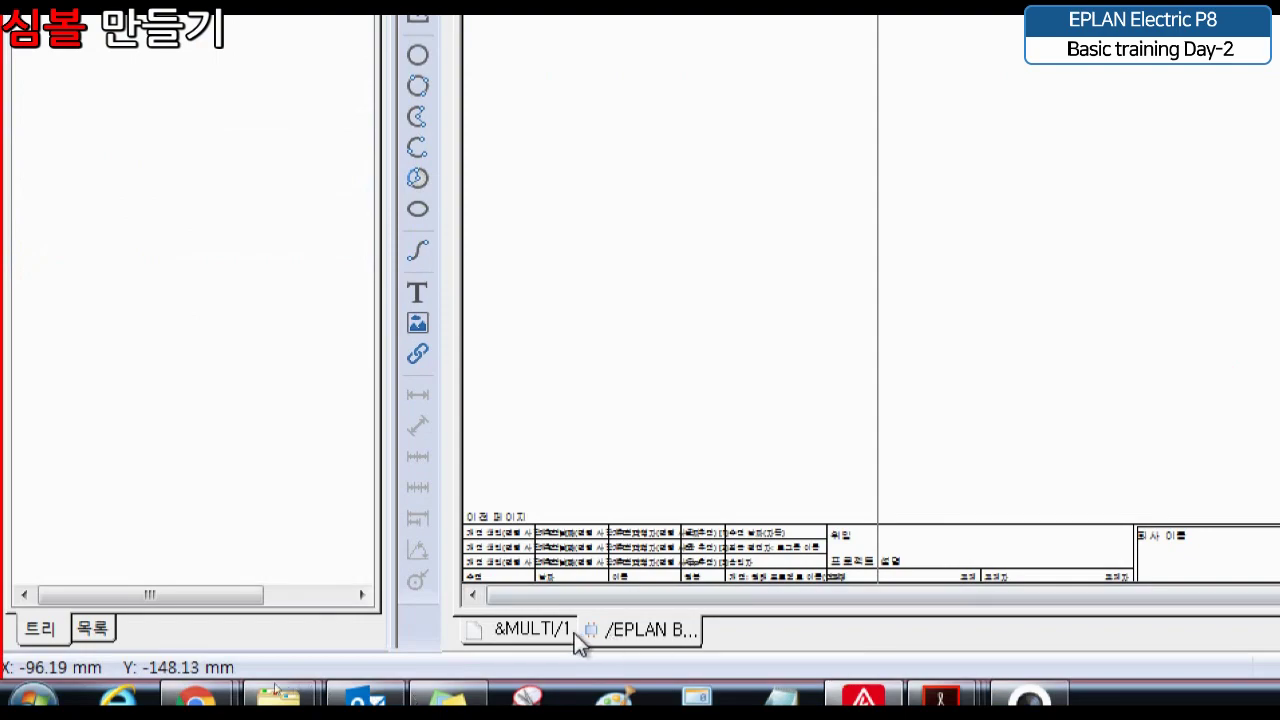
{"action": "left_click", "coordinate": [629, 634]}
{"action": "left_click", "coordinate": [540, 630]}
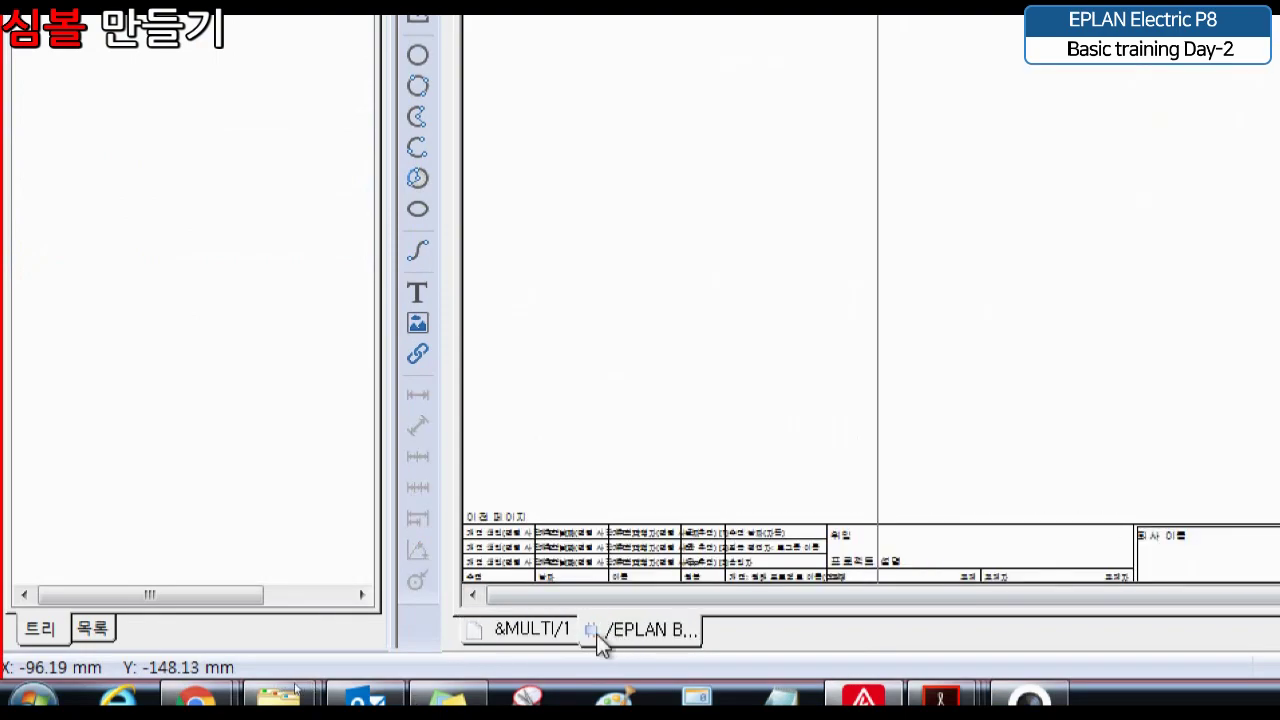
{"action": "left_click", "coordinate": [605, 648]}
{"action": "left_click", "coordinate": [549, 629]}
{"action": "left_click", "coordinate": [593, 634]}
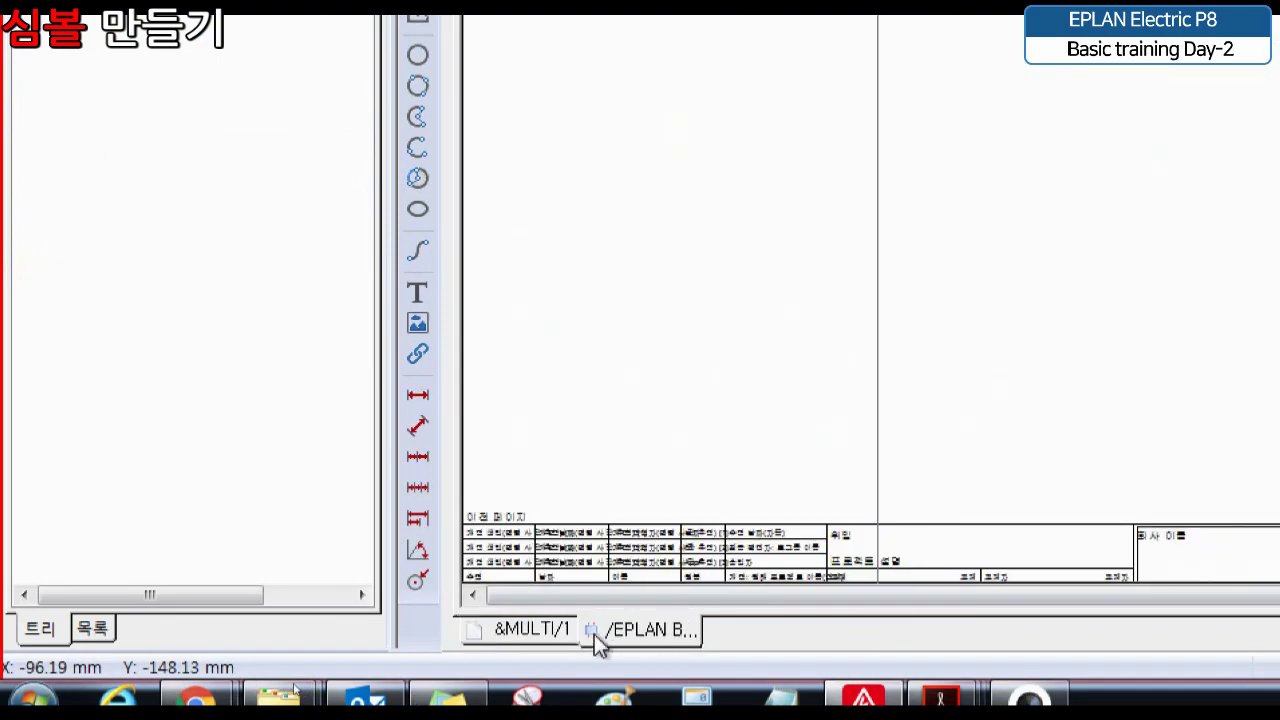
{"action": "left_click", "coordinate": [541, 633]}
{"action": "left_click", "coordinate": [604, 629]}
{"action": "left_click", "coordinate": [551, 627]}
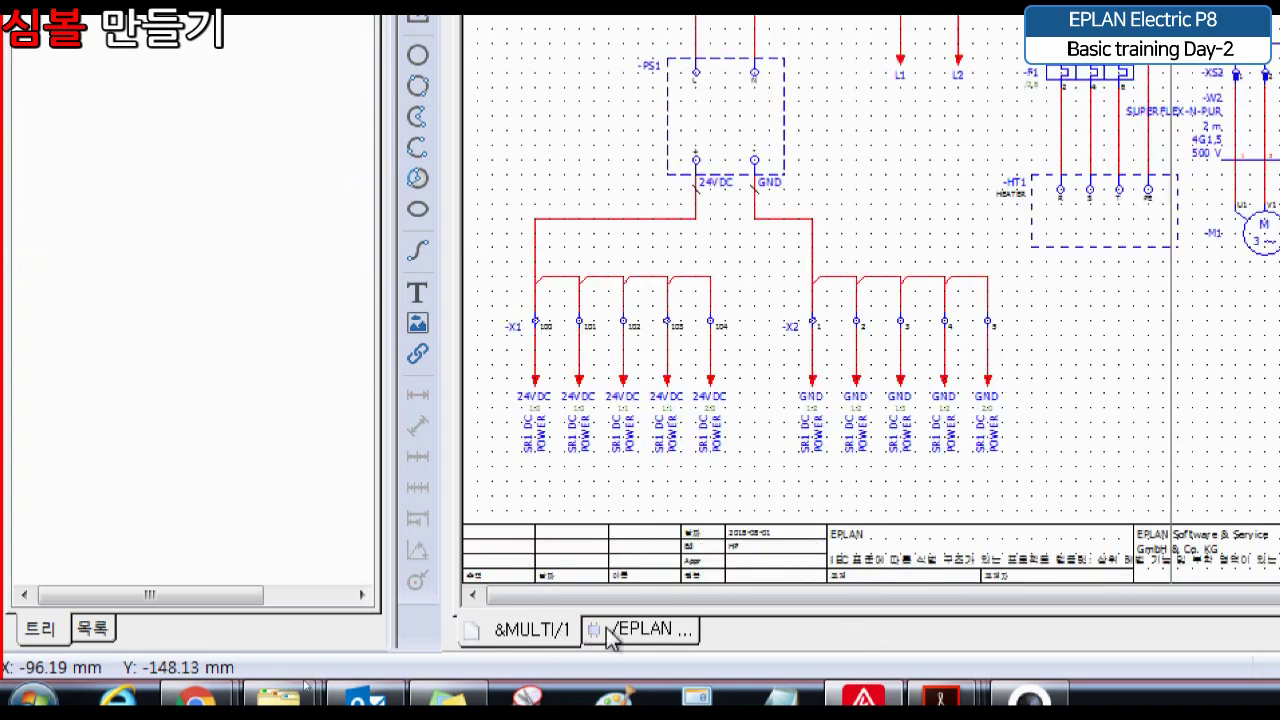
{"action": "left_click", "coordinate": [606, 629]}
{"action": "left_click", "coordinate": [541, 638]}
{"action": "left_click", "coordinate": [655, 634]}
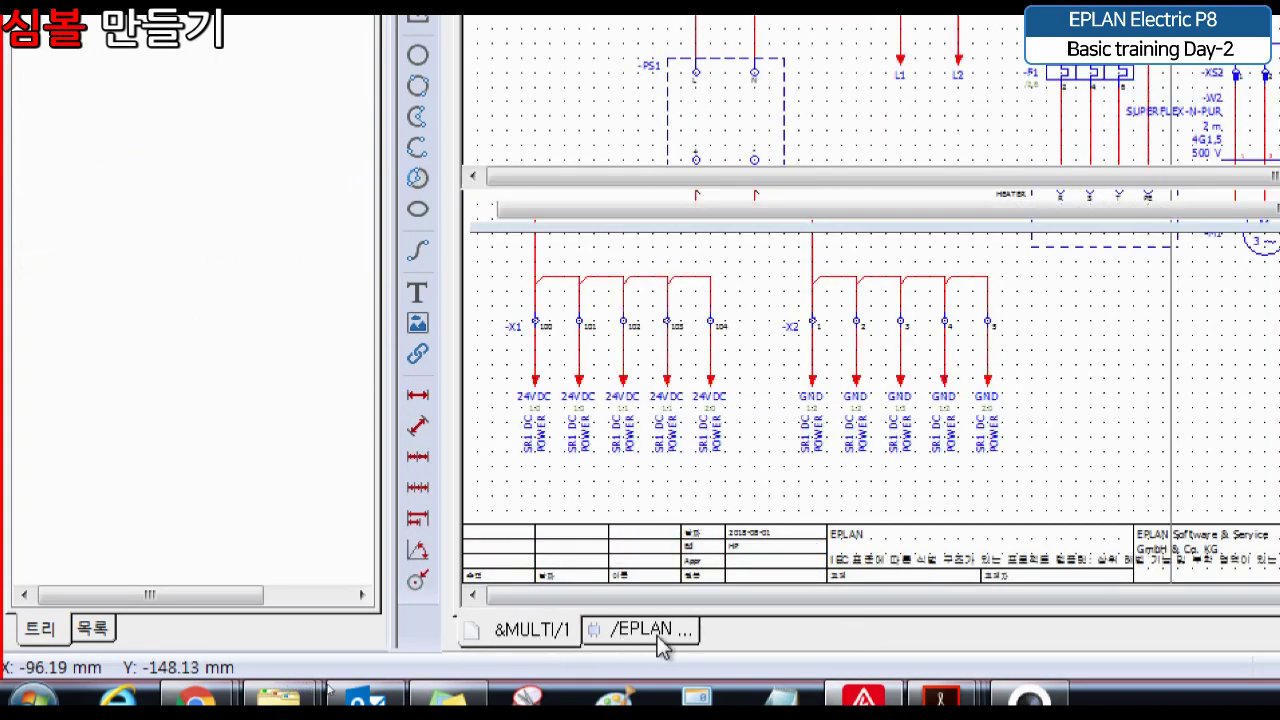
{"action": "left_click", "coordinate": [508, 641]}
{"action": "left_click", "coordinate": [660, 634]}
{"action": "left_click", "coordinate": [560, 634]}
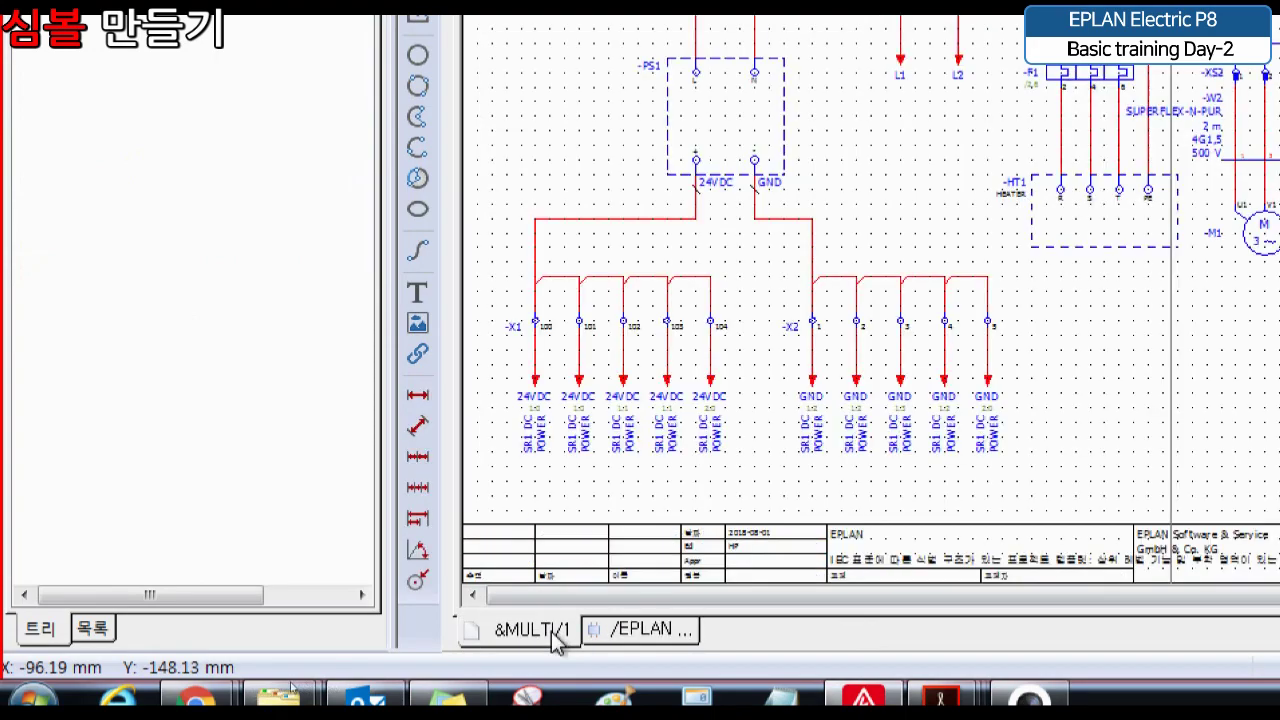
{"action": "left_click", "coordinate": [674, 634]}
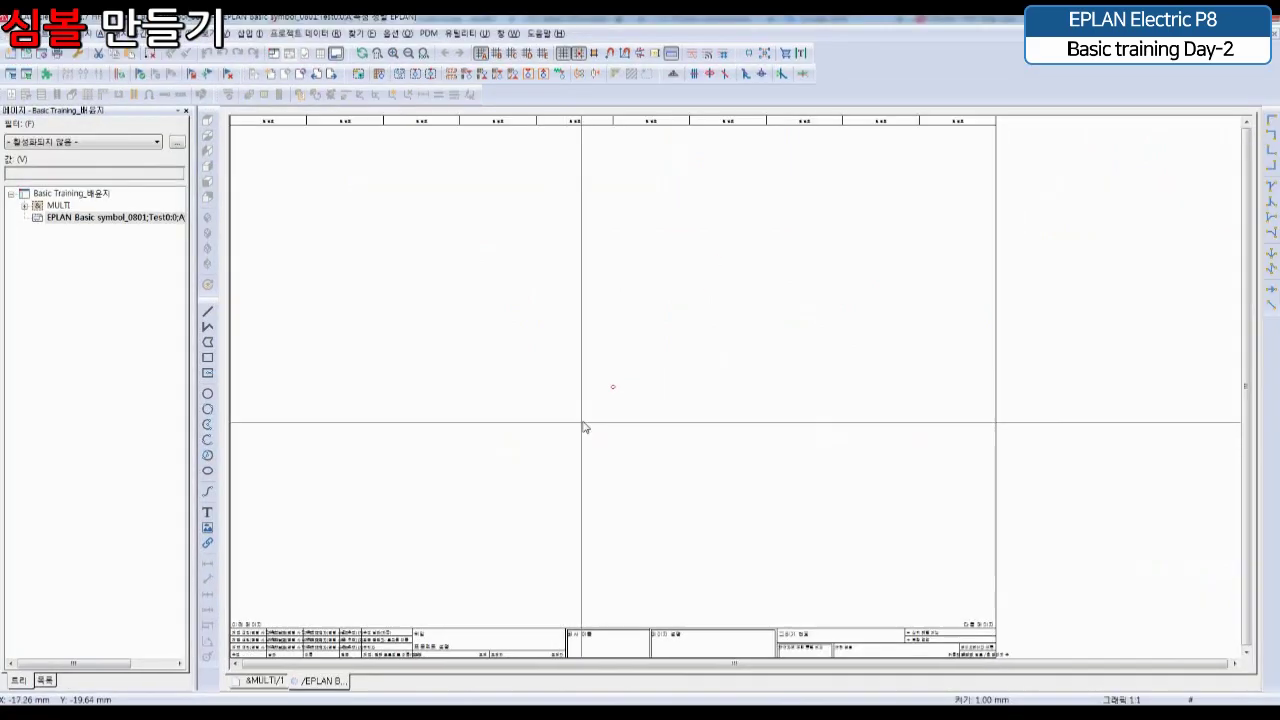
Examine the red insertion point circle at the origin of the empty symbol page up close
{"action": "scroll", "coordinate": [1255, 183], "scroll_direction": "up", "scroll_amount": 4}
{"action": "scroll", "coordinate": [643, 450], "scroll_direction": "up", "scroll_amount": 3}
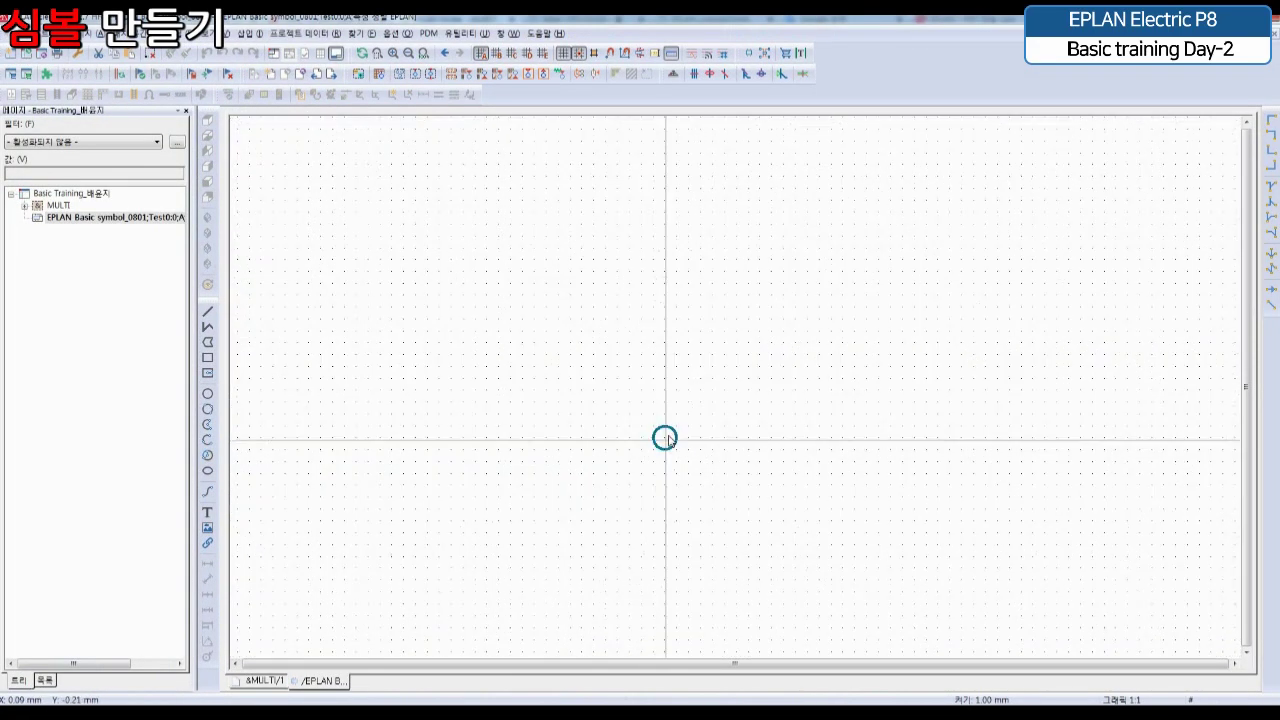
{"action": "scroll", "coordinate": [673, 461], "scroll_direction": "down", "scroll_amount": 5}
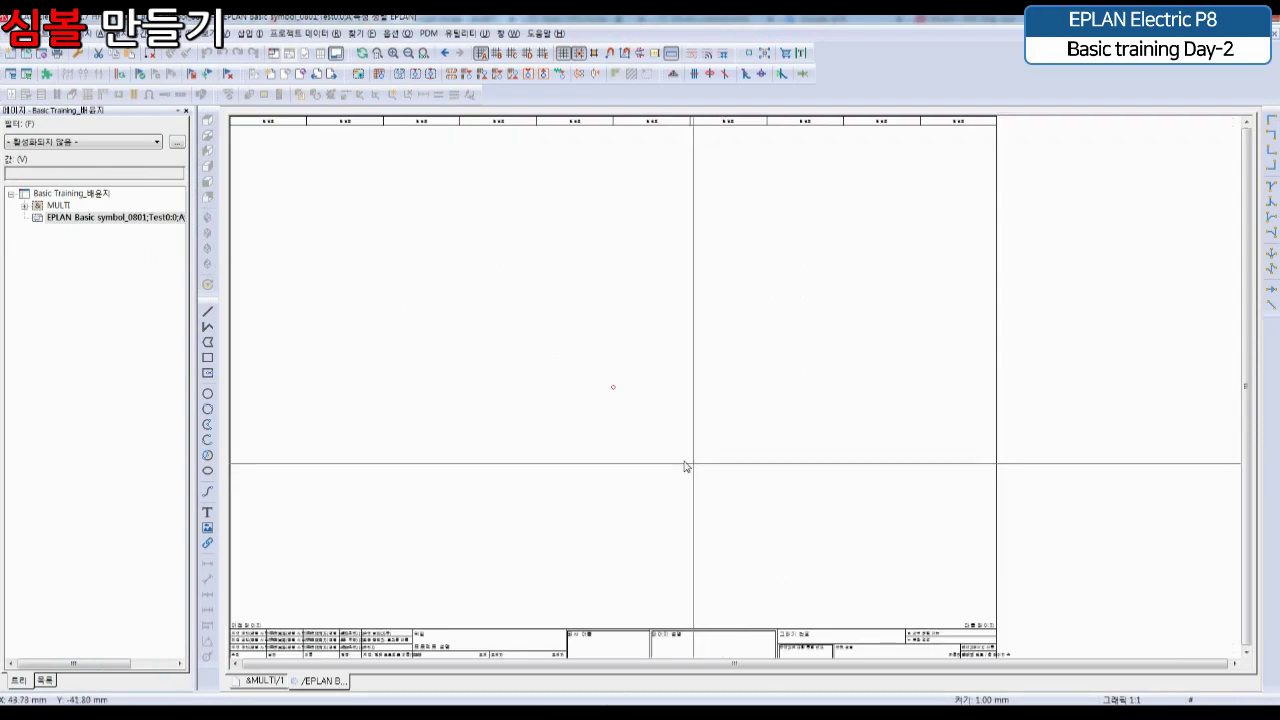
{"action": "scroll", "coordinate": [640, 423], "scroll_direction": "up", "scroll_amount": 5}
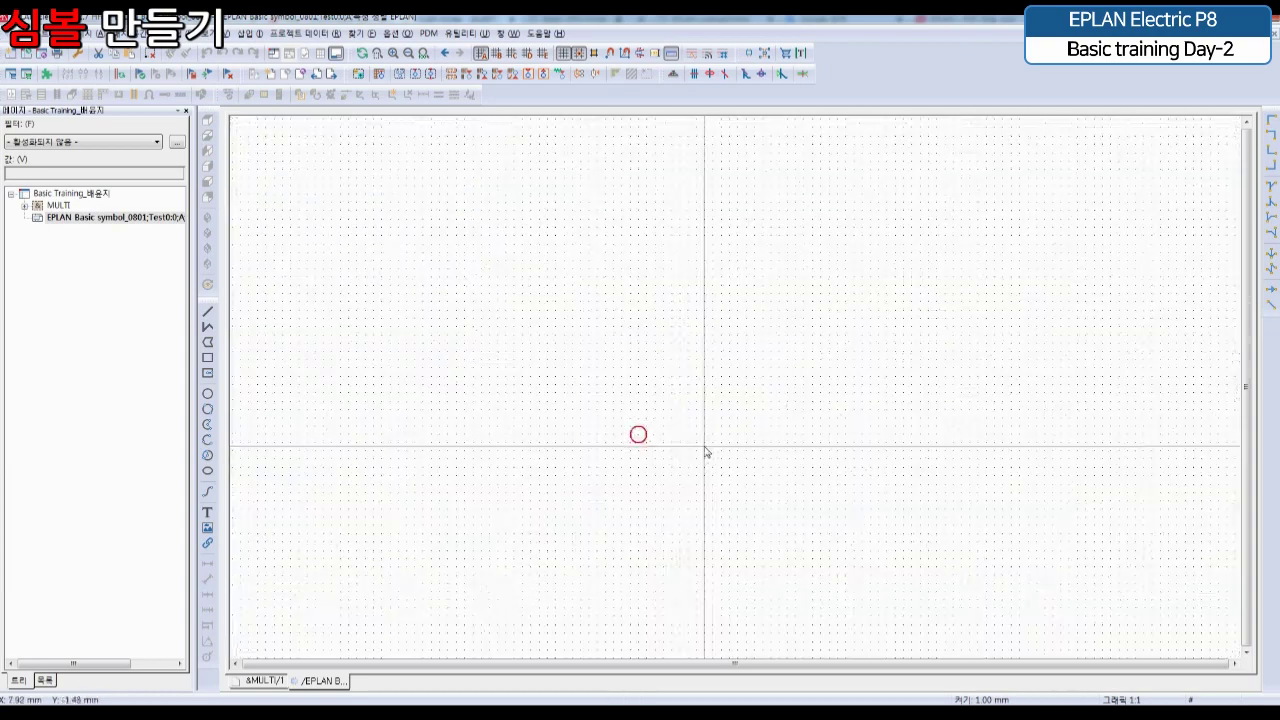
{"action": "scroll", "coordinate": [589, 441], "scroll_direction": "up", "scroll_amount": 4}
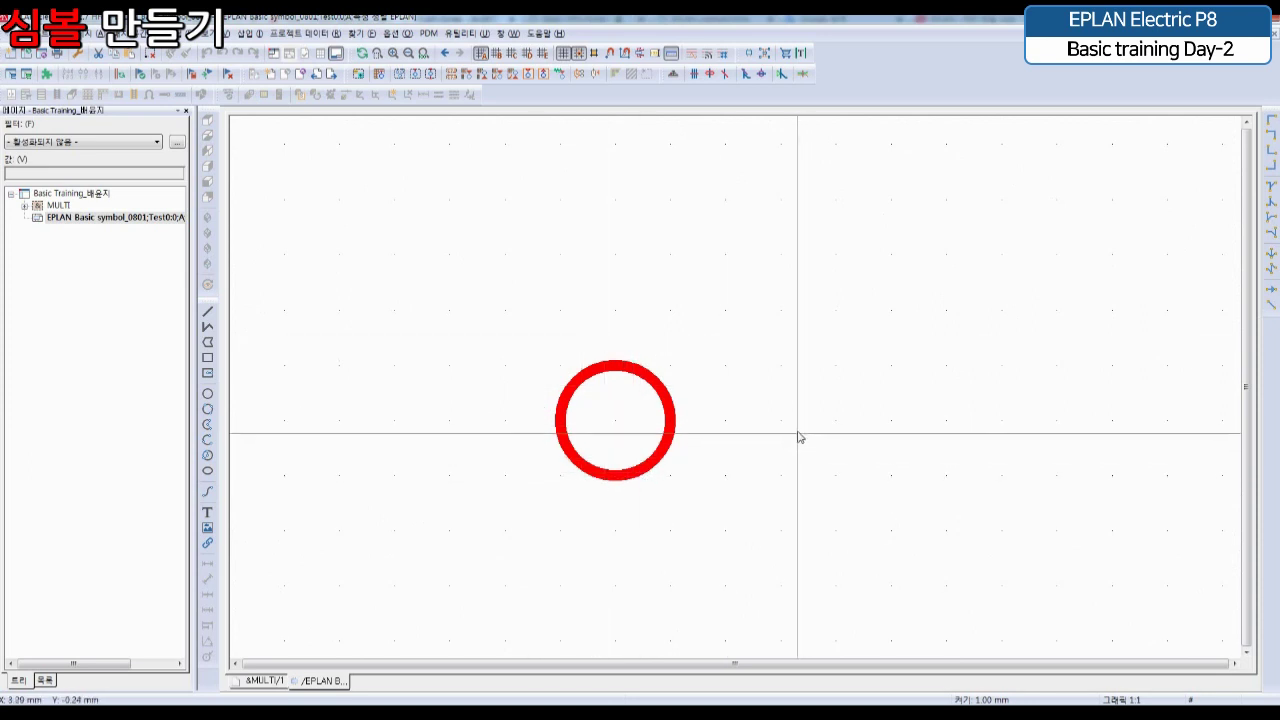
{"action": "left_click", "coordinate": [613, 422]}
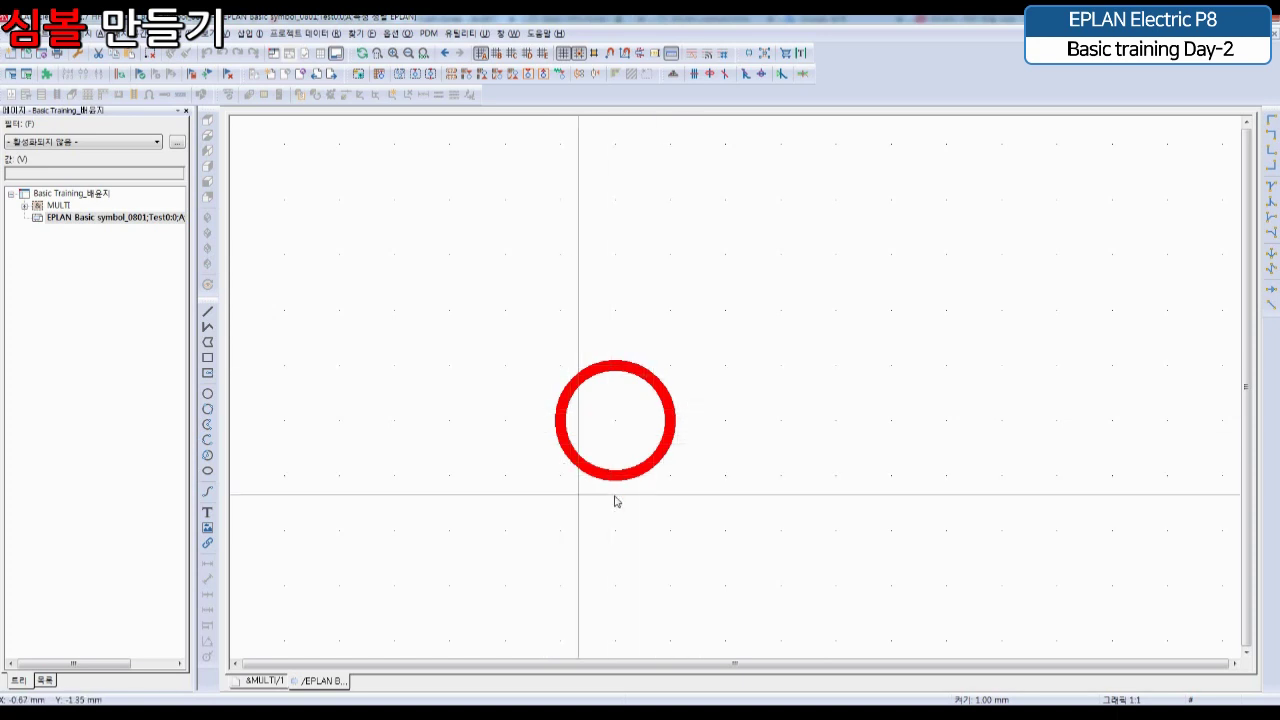
{"action": "left_click", "coordinate": [616, 418]}
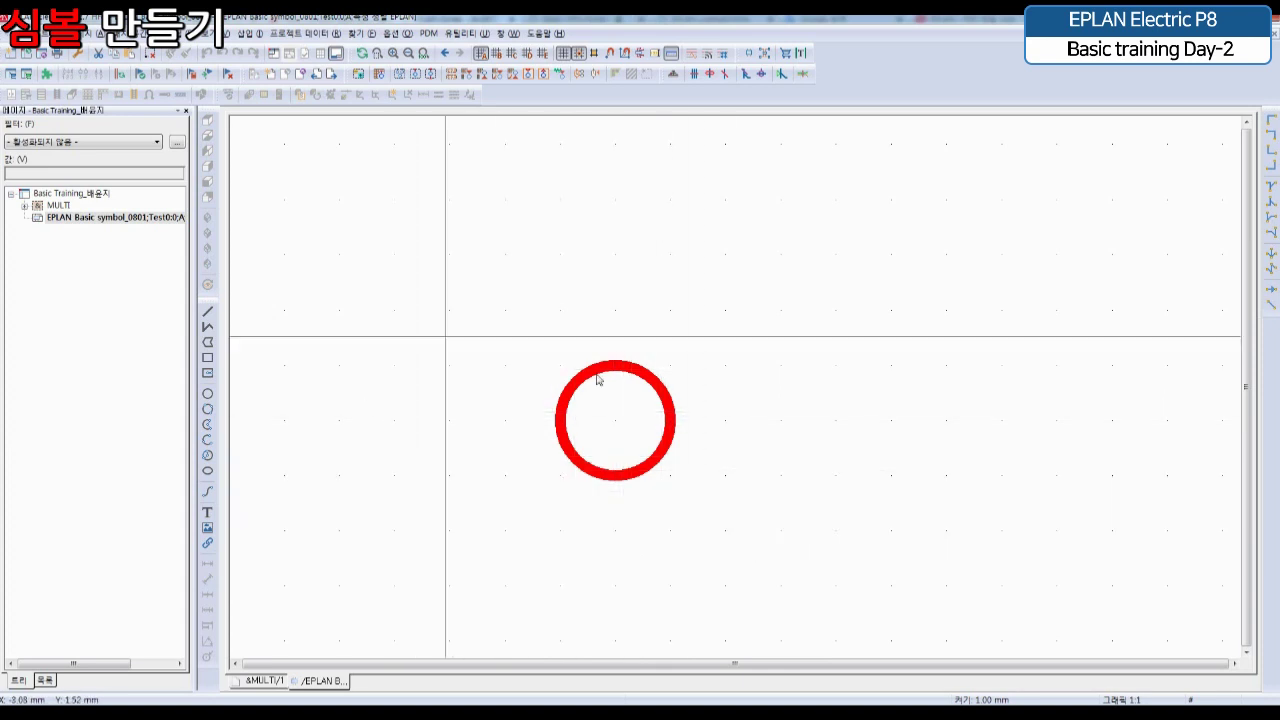
{"action": "middle_click", "coordinate": [579, 476]}
{"action": "middle_click", "coordinate": [579, 476]}
{"action": "scroll", "coordinate": [585, 440], "scroll_direction": "up", "scroll_amount": 5}
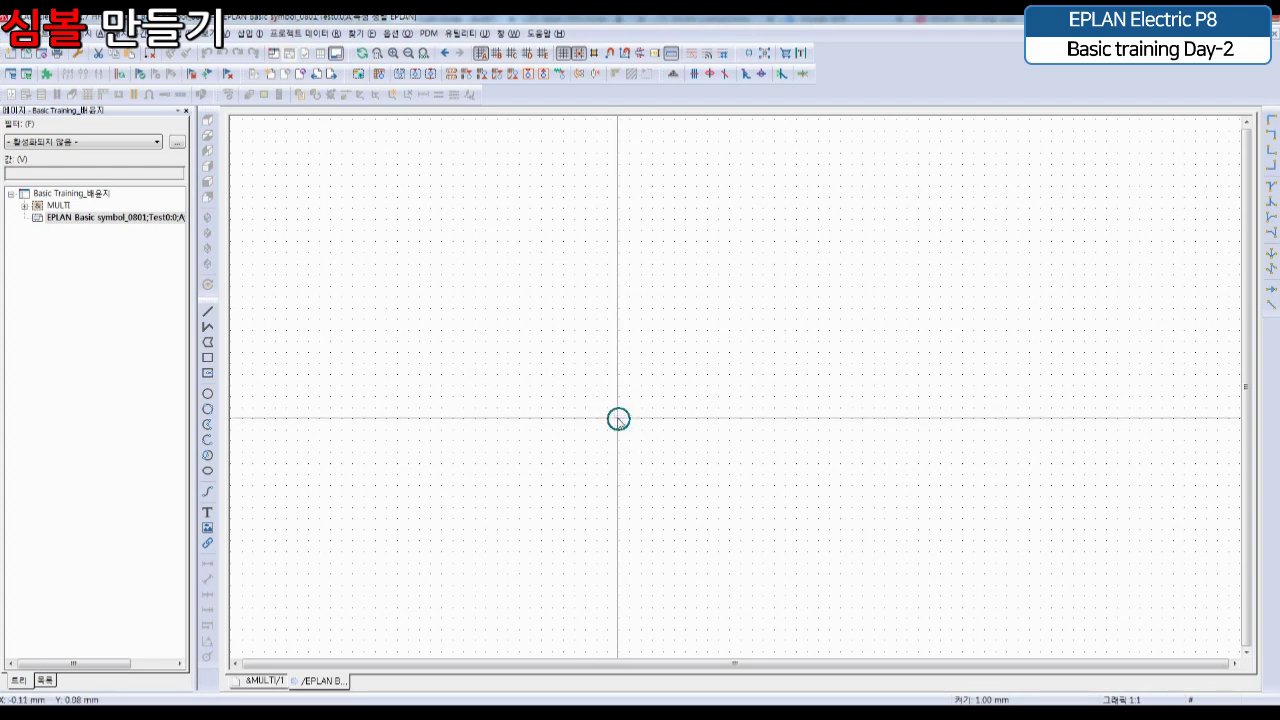
{"action": "scroll", "coordinate": [618, 419], "scroll_direction": "up", "scroll_amount": 3}
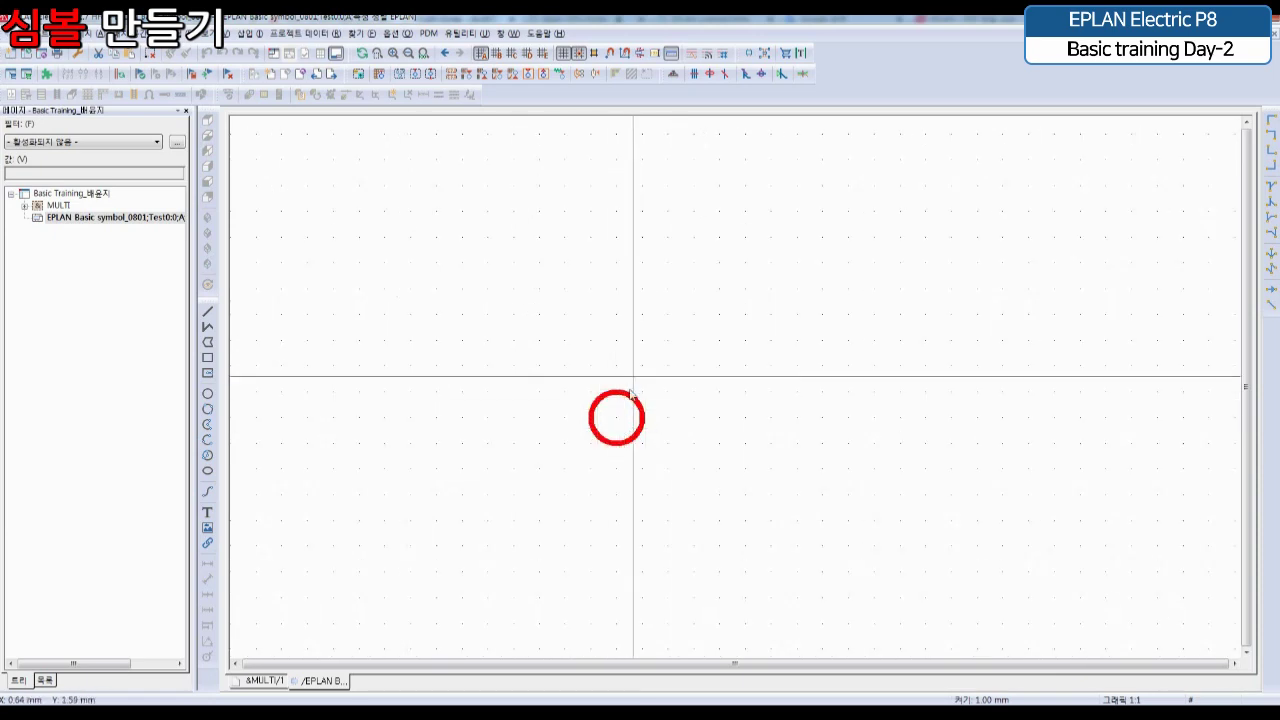
Switch to EPLAN Electric P8 Basic.pdf and examine the A유형 symbol on the 심볼 생성하기 page
{"action": "mouse_move", "coordinate": [472, 713]}
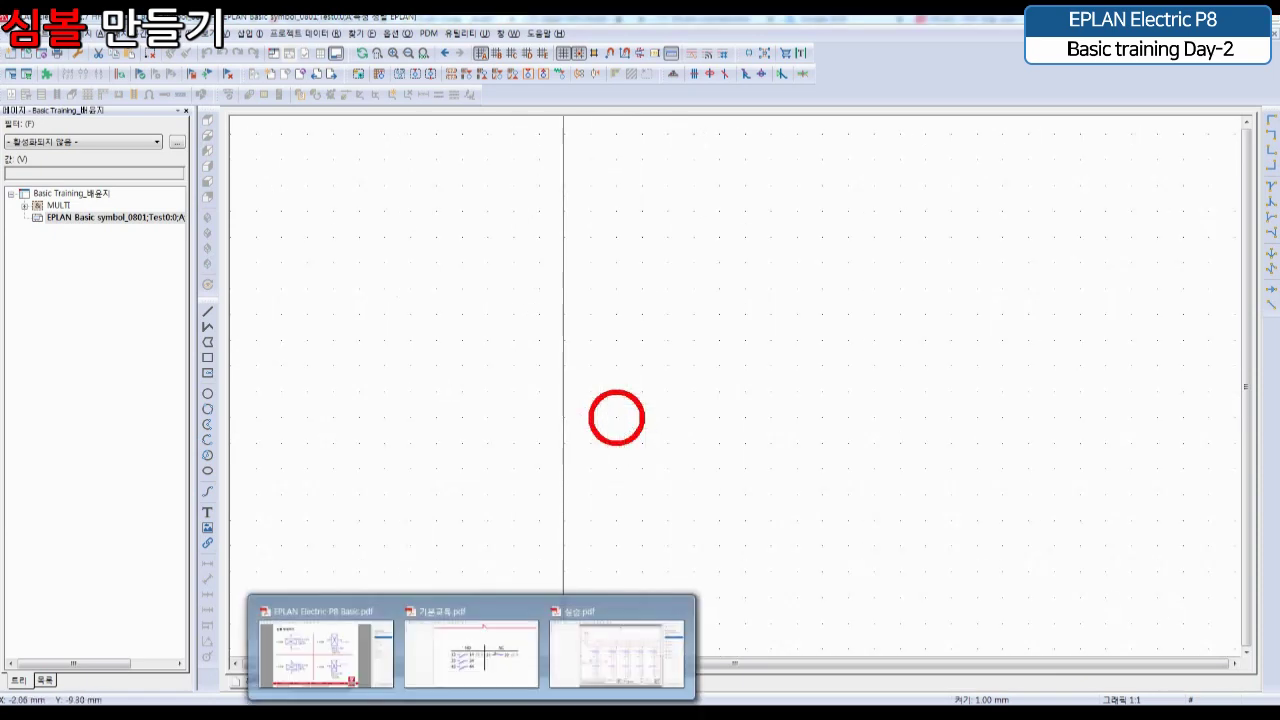
{"action": "left_click", "coordinate": [325, 652]}
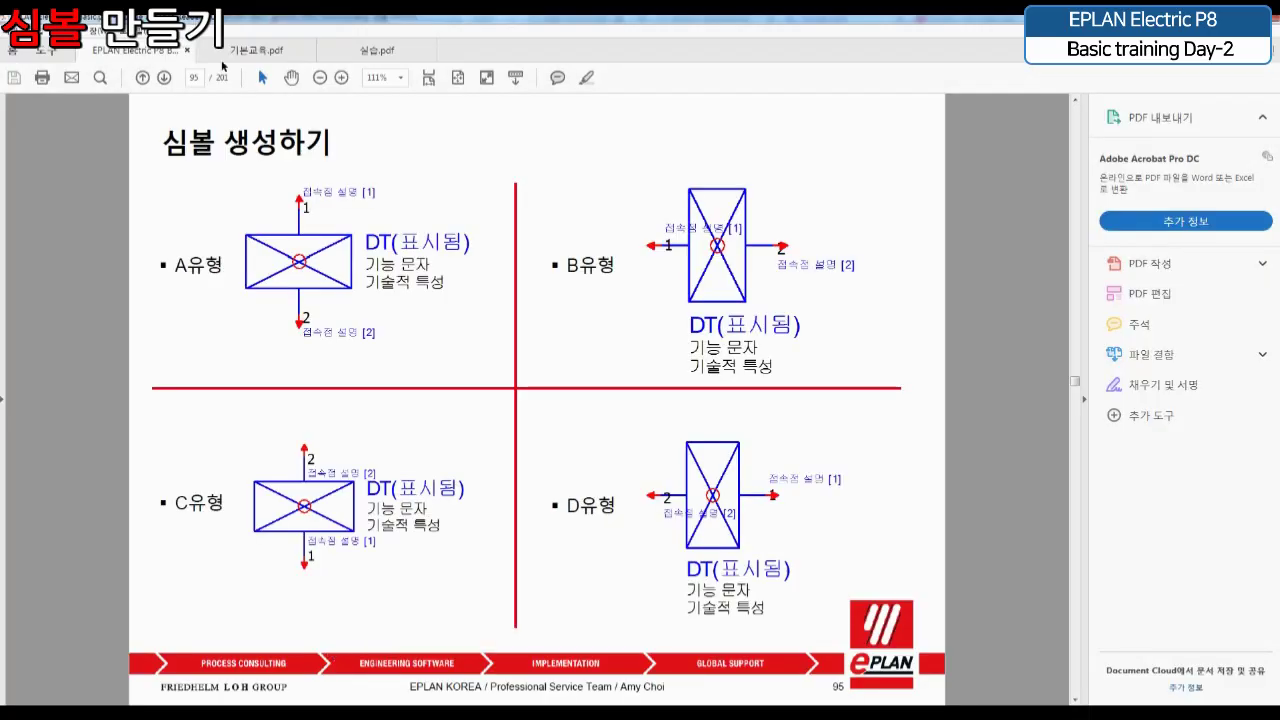
{"action": "scroll", "coordinate": [295, 331], "scroll_direction": "up", "scroll_amount": 2, "text": "ctrl"}
{"action": "scroll", "coordinate": [420, 372], "scroll_direction": "up", "scroll_amount": 1}
{"action": "scroll", "coordinate": [217, 360], "scroll_direction": "up", "scroll_amount": 2, "text": "ctrl"}
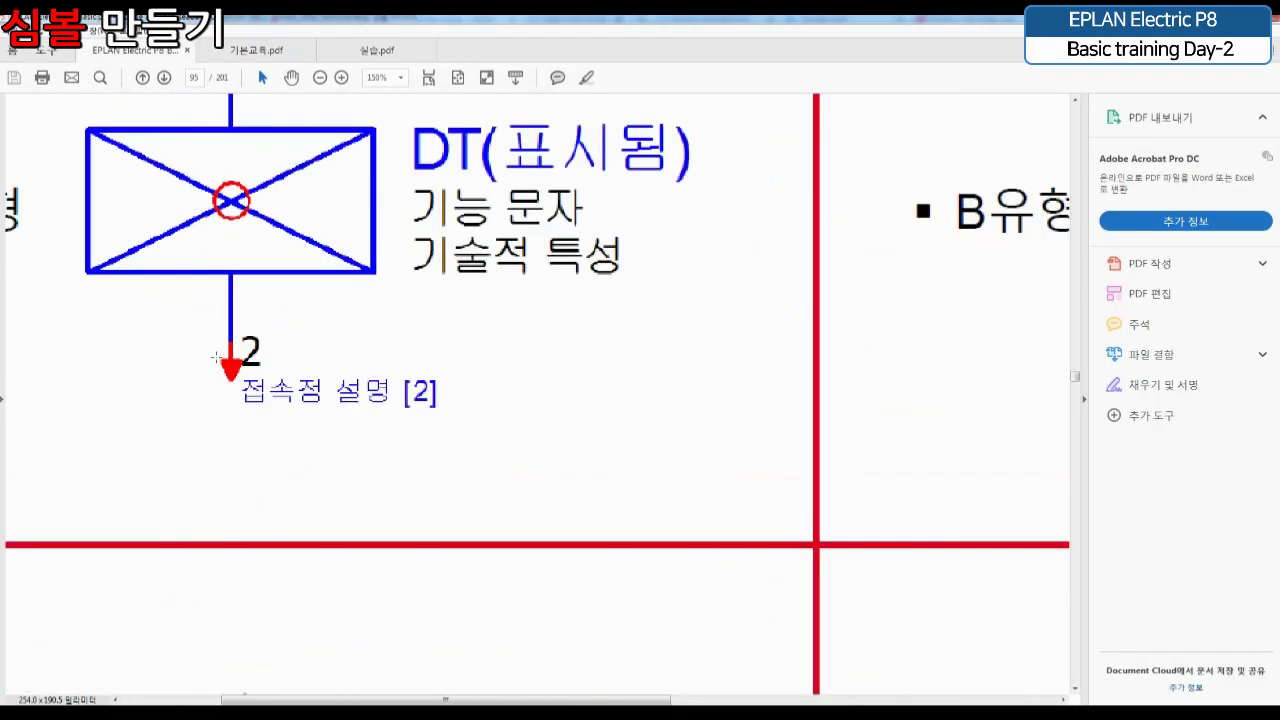
{"action": "left_click", "coordinate": [291, 78]}
{"action": "left_click_drag", "start_coordinate": [577, 363], "coordinate": [943, 536]}
{"action": "scroll", "coordinate": [943, 536], "scroll_direction": "down", "scroll_amount": 1}
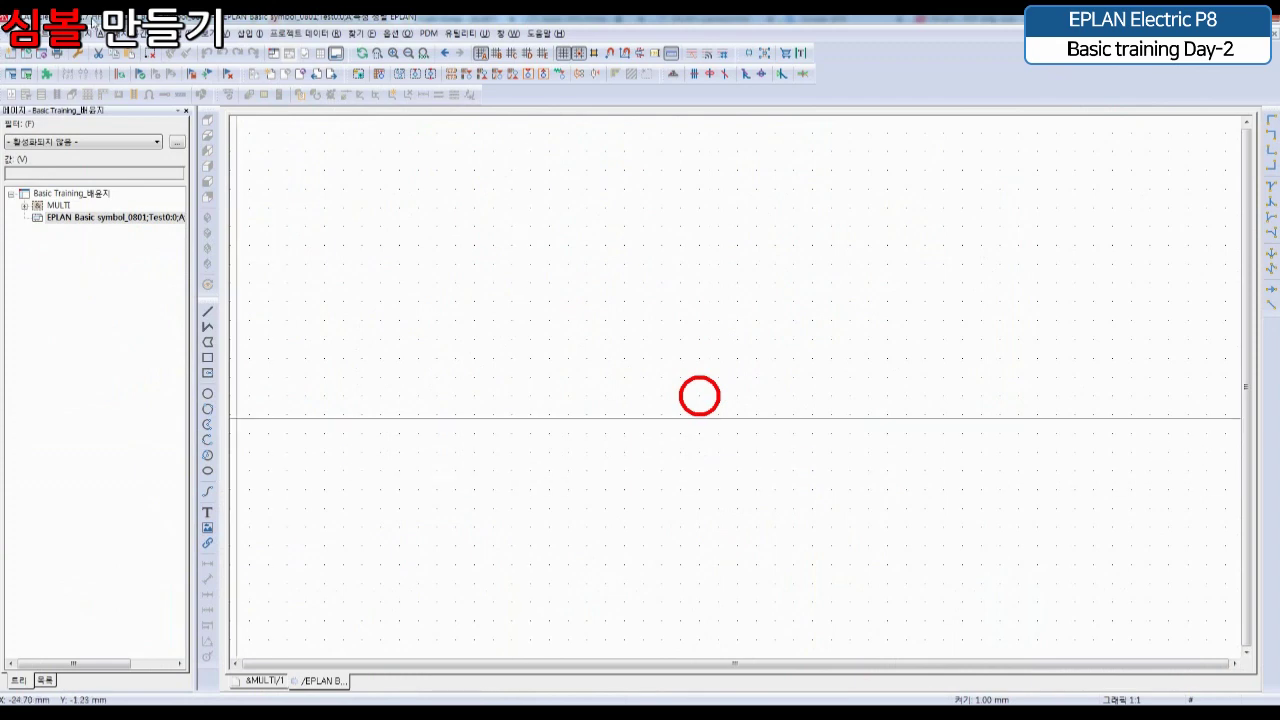
Return to EPLAN and draw a 10 mm by 6 mm rectangle centred on the symbol's insertion point
{"action": "left_click", "coordinate": [248, 35]}
{"action": "mouse_move", "coordinate": [265, 80]}
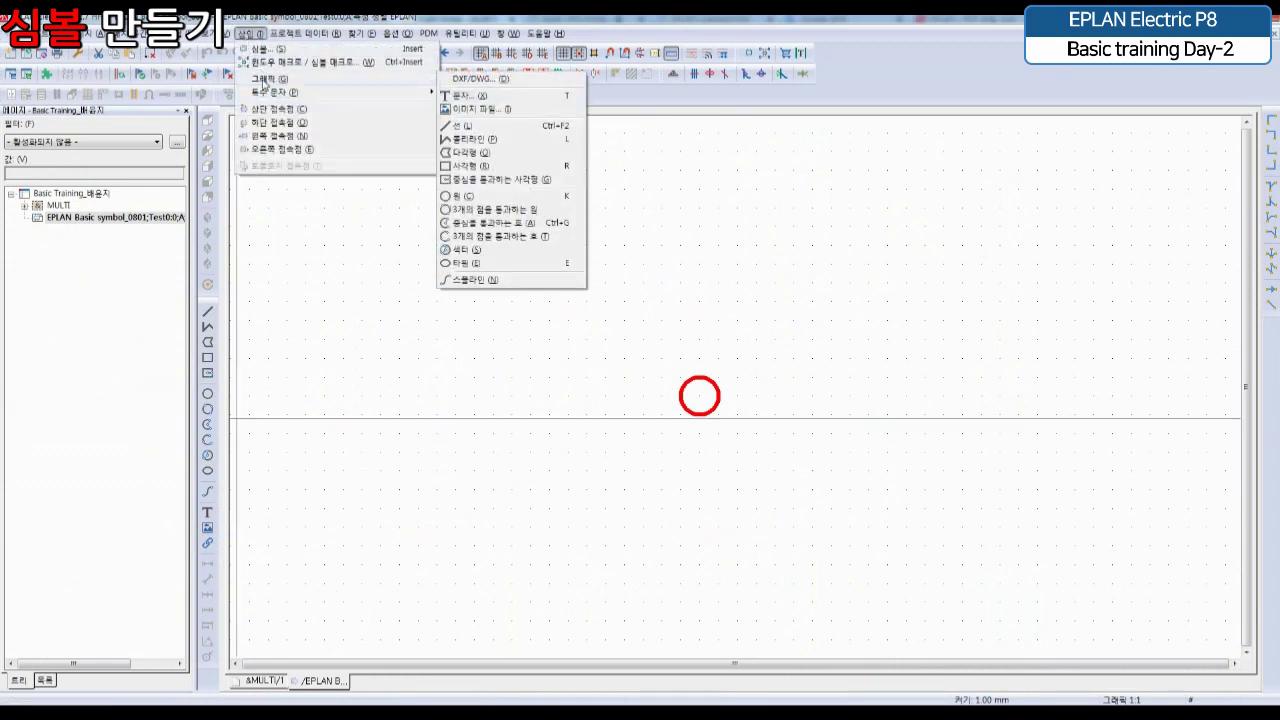
{"action": "left_click", "coordinate": [478, 165]}
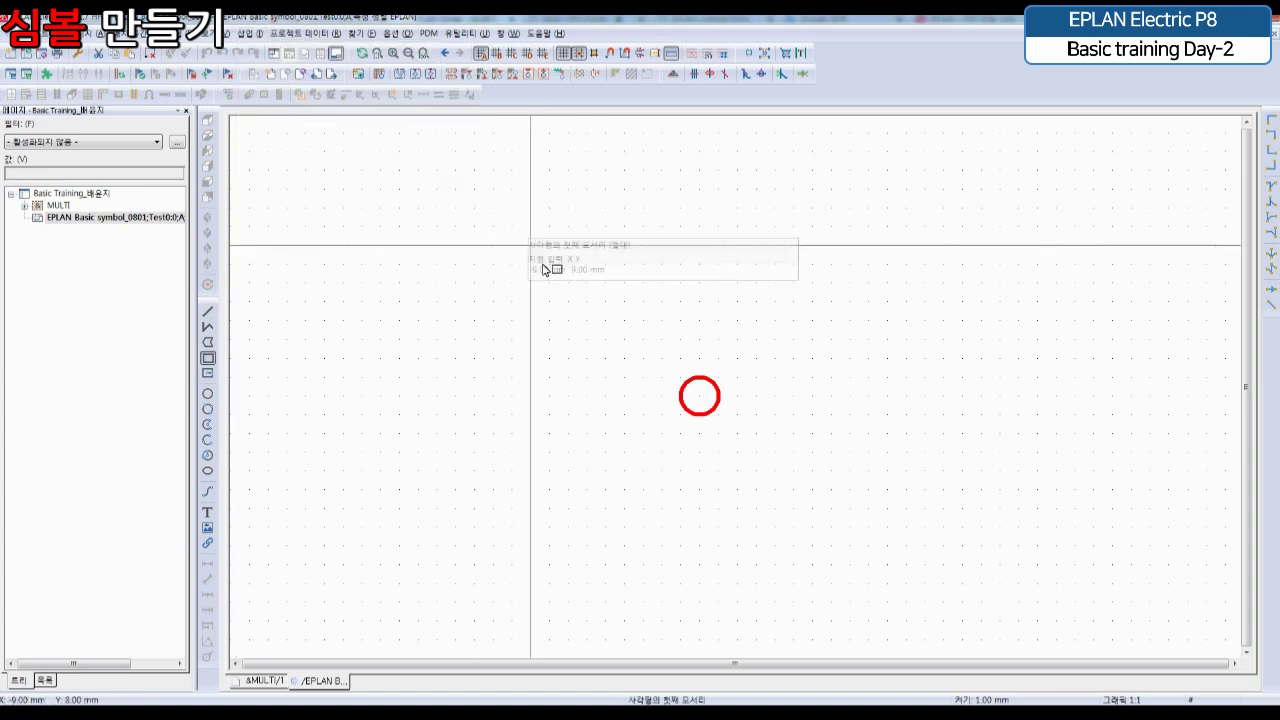
{"action": "left_click", "coordinate": [605, 340]}
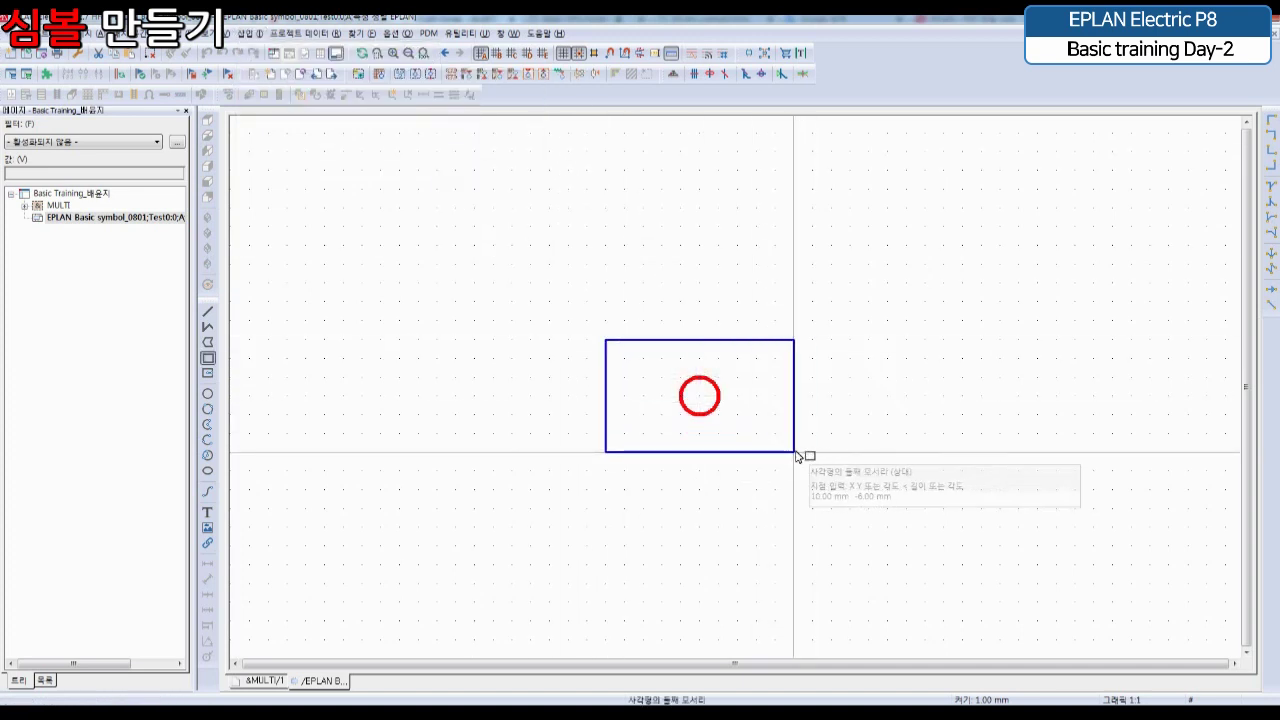
{"action": "left_click", "coordinate": [794, 452]}
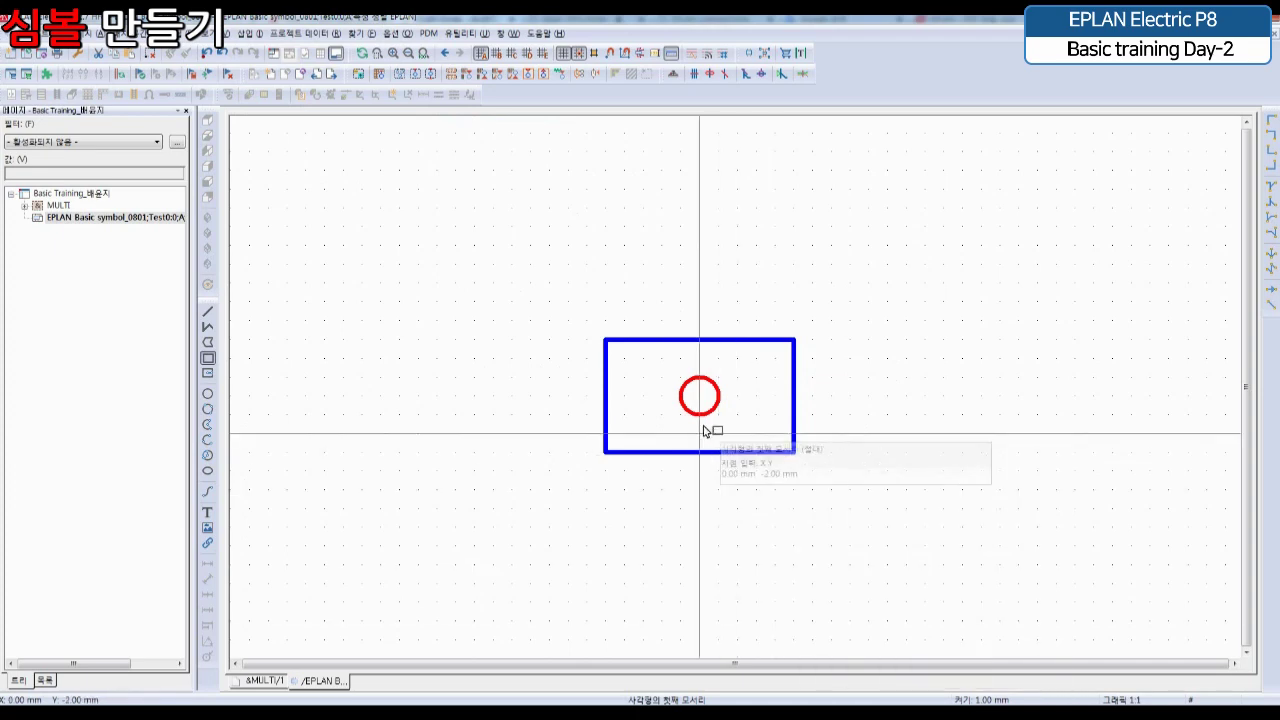
{"action": "key", "text": "Escape"}
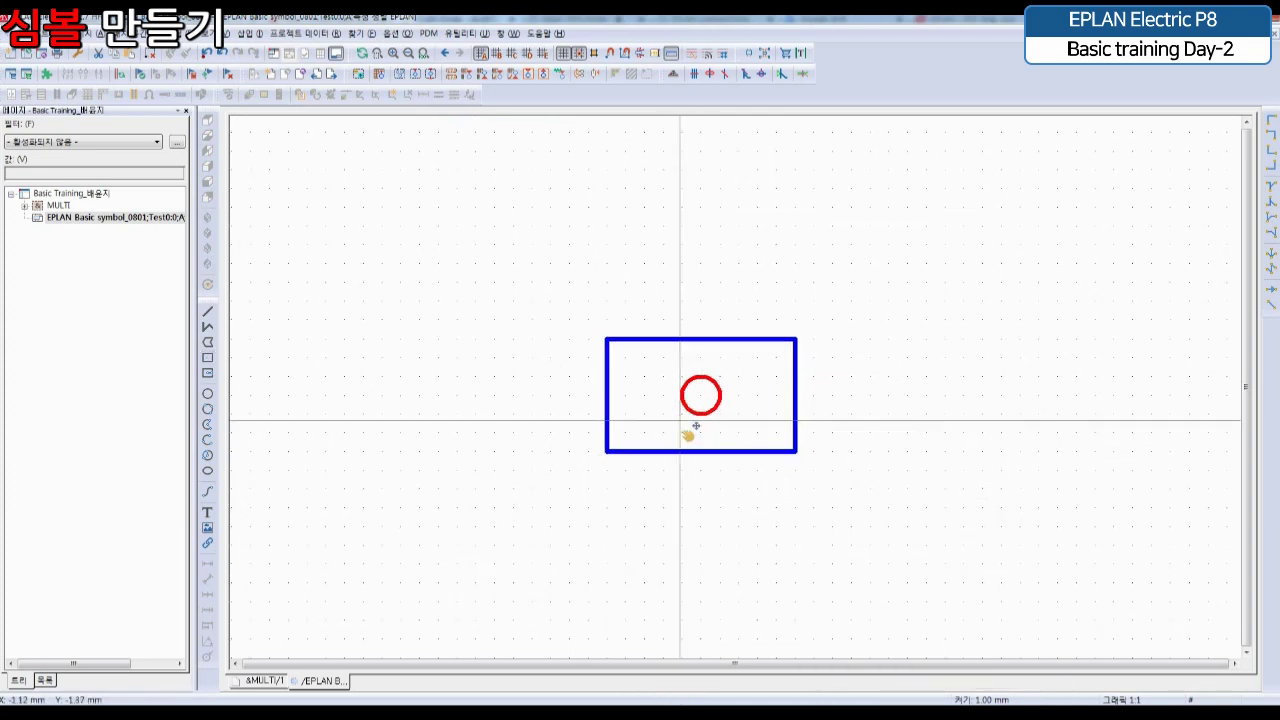
Draw two diagonal lines joining the opposite corners of the rectangle so that they cross at the insertion point
{"action": "scroll", "coordinate": [683, 428], "scroll_direction": "up", "scroll_amount": 2}
{"action": "mouse_move", "coordinate": [722, 431]}
{"action": "middle_mouse_down"}
{"action": "mouse_move", "coordinate": [700, 452]}
{"action": "mouse_move", "coordinate": [664, 439]}
{"action": "middle_mouse_up"}
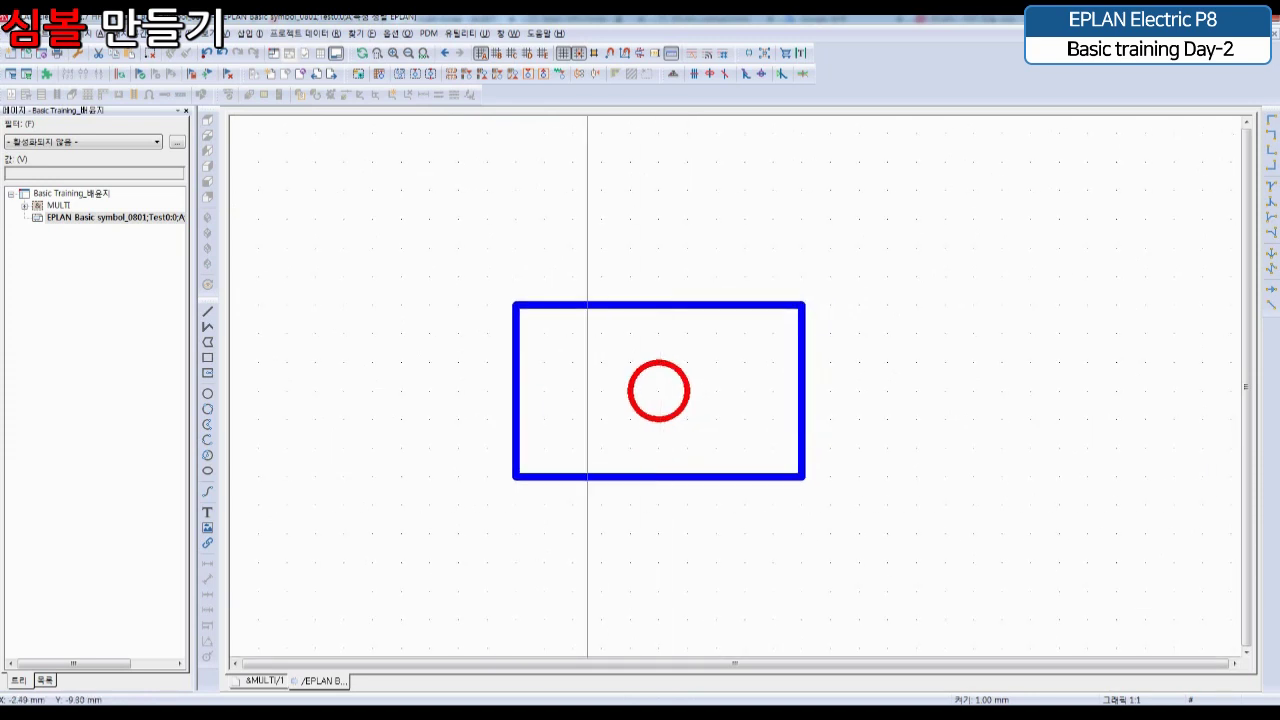
{"action": "mouse_move", "coordinate": [459, 705]}
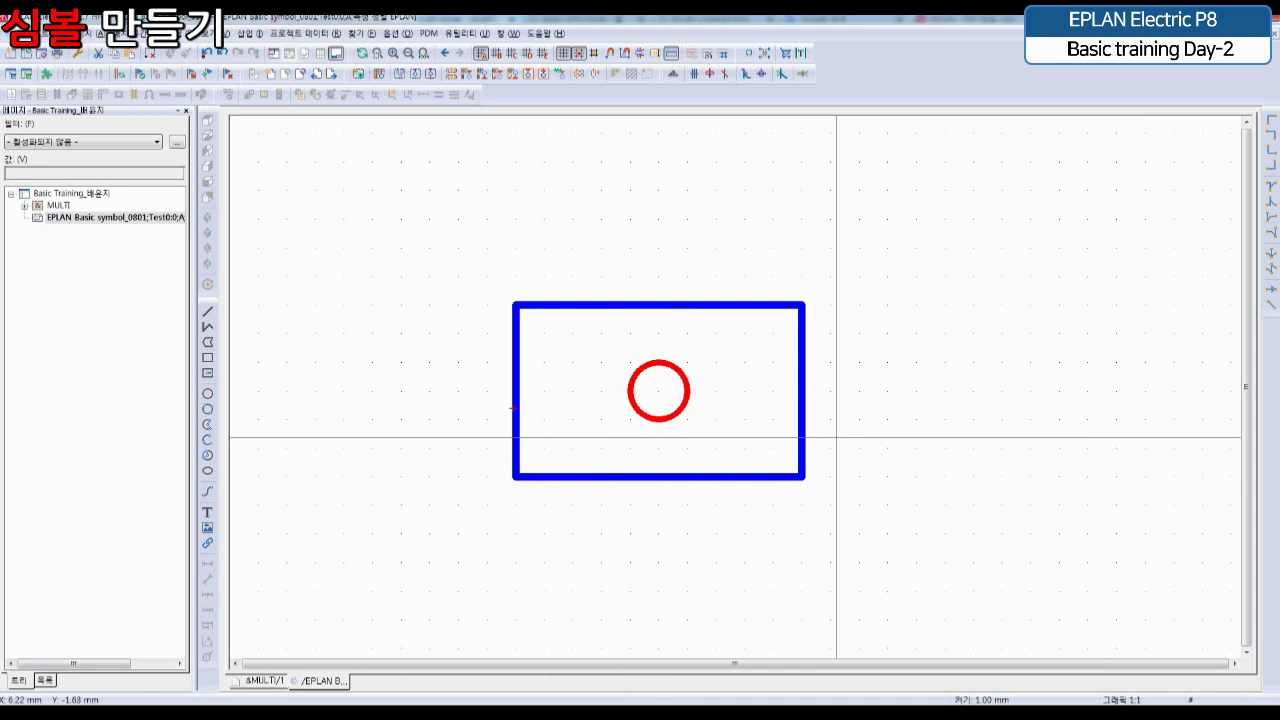
{"action": "key", "text": "ctrl+F2"}
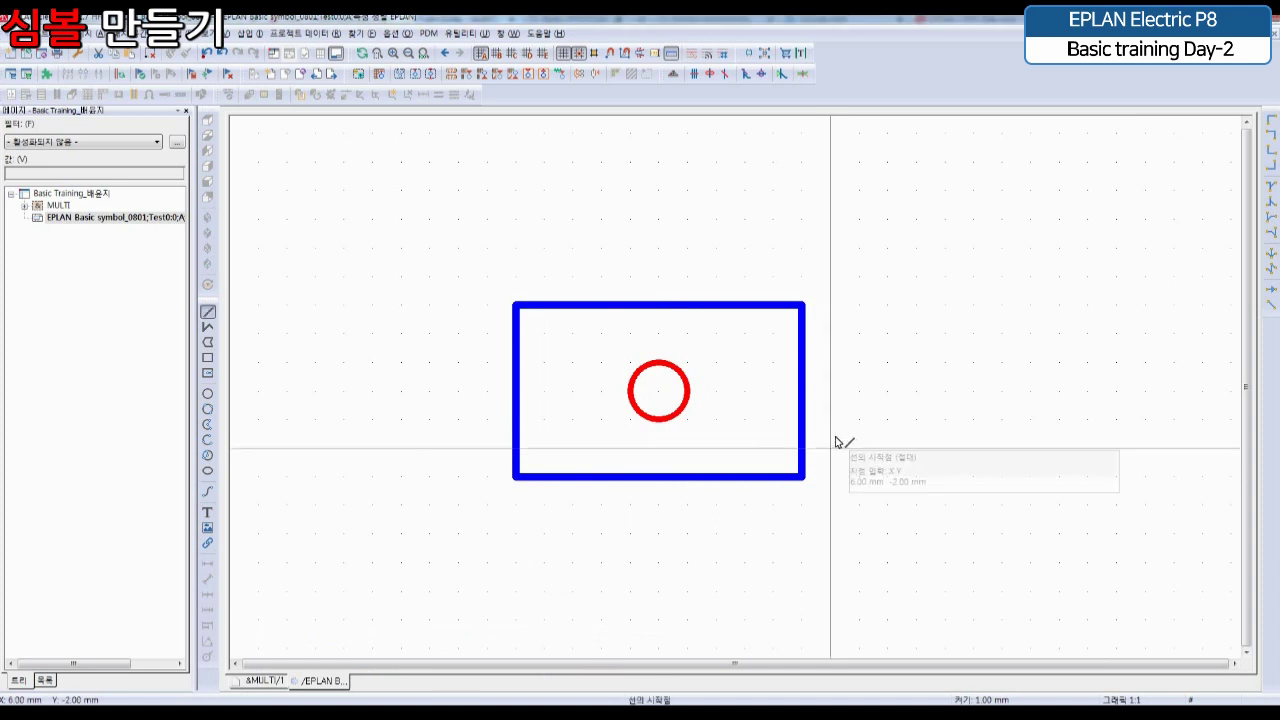
{"action": "left_click", "coordinate": [516, 478]}
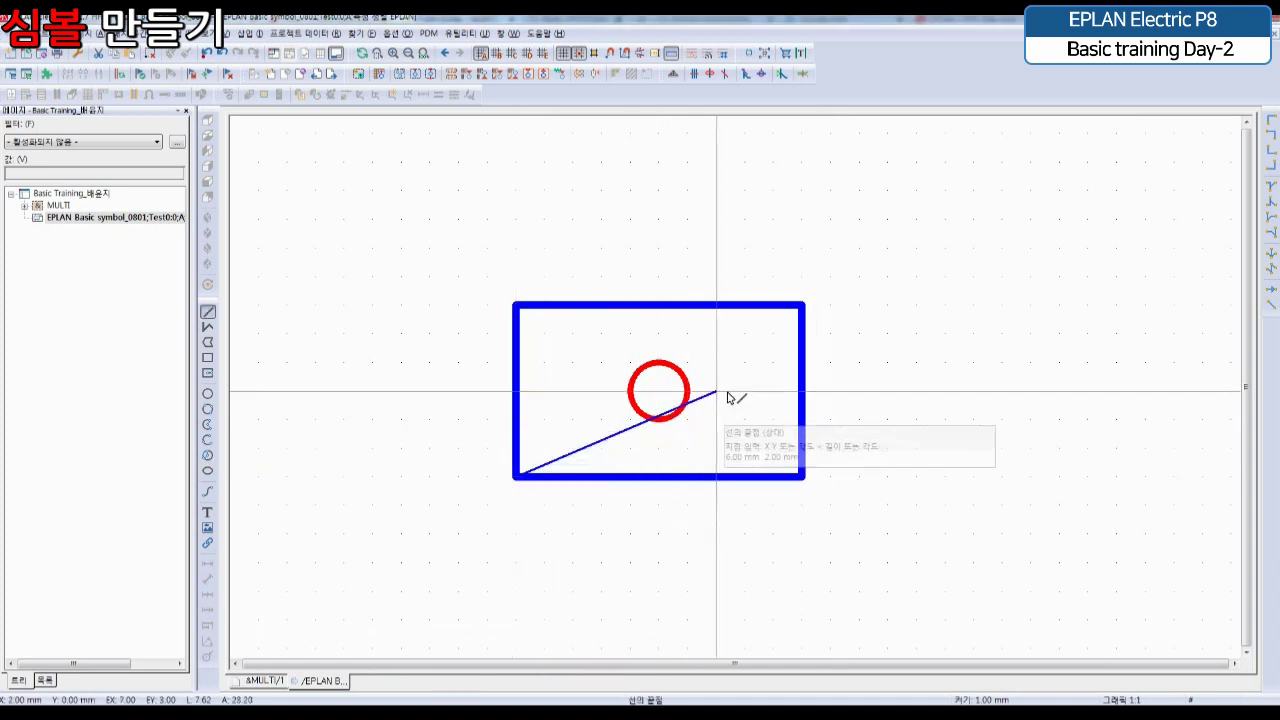
{"action": "left_click", "coordinate": [802, 306]}
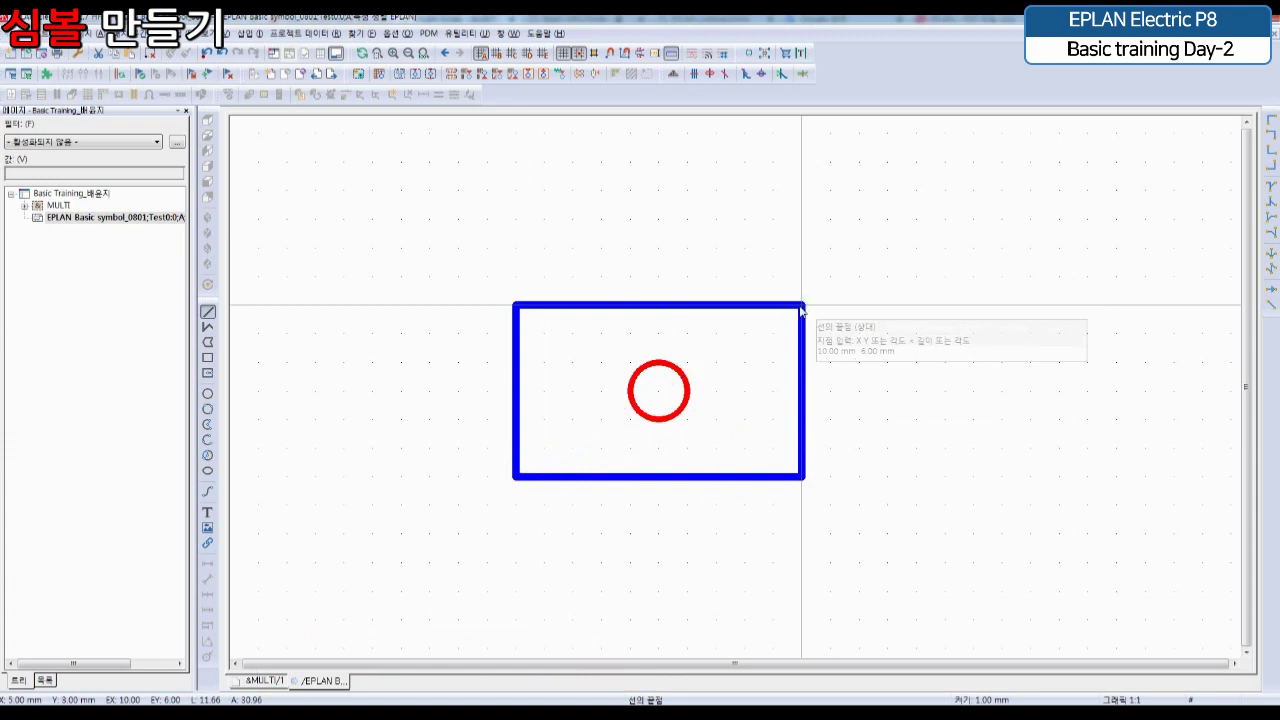
{"action": "left_click", "coordinate": [516, 306]}
{"action": "left_click", "coordinate": [802, 477]}
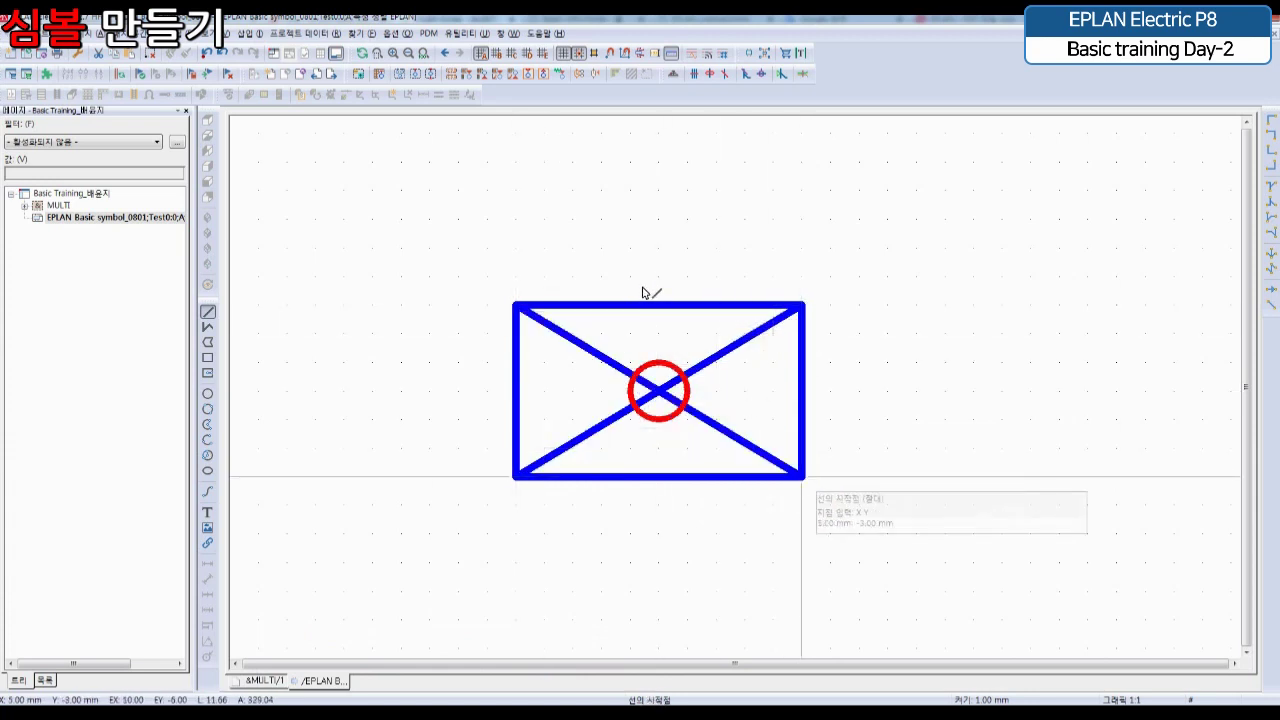
Draw 3 mm vertical lines outward from the midpoints of the rectangle's upper and lower edges
{"action": "left_click", "coordinate": [658, 304]}
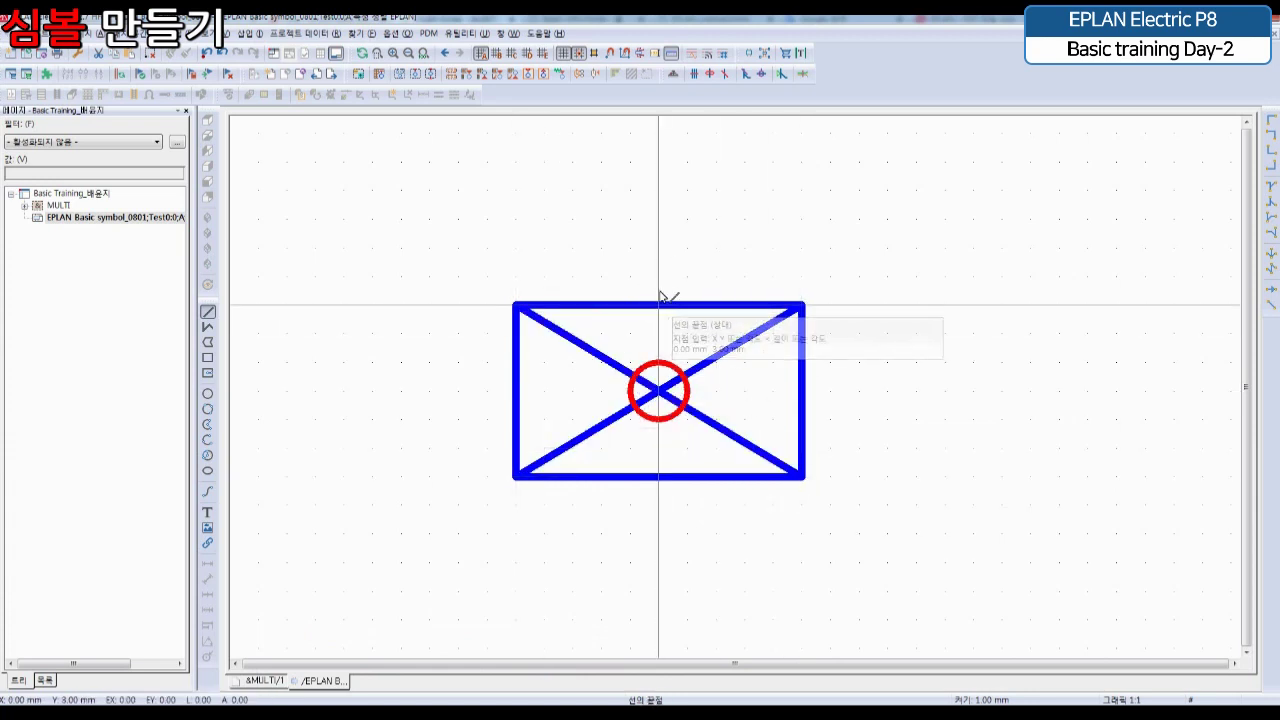
{"action": "left_click", "coordinate": [658, 218]}
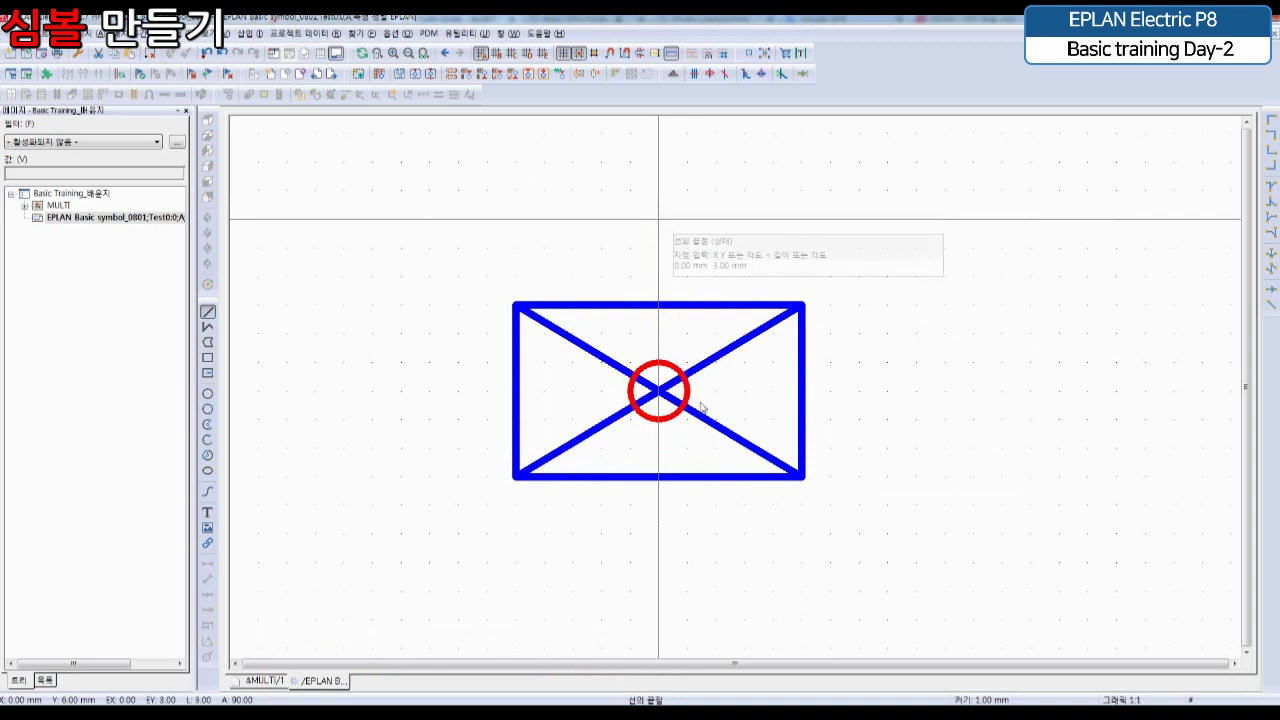
{"action": "left_click", "coordinate": [658, 477]}
{"action": "left_click", "coordinate": [658, 563]}
{"action": "key", "text": "Escape"}
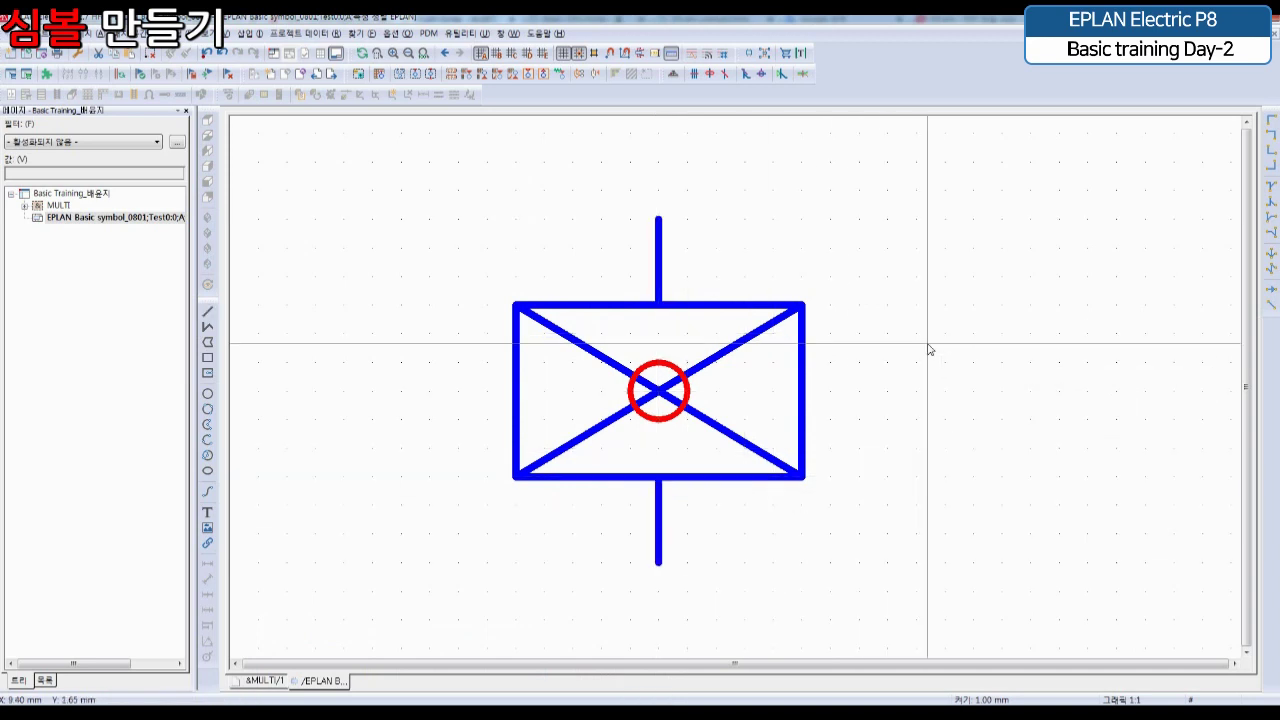
Draw an irregular closed polyline with seven corners in the empty area beside the coil symbol and delete it
{"action": "scroll", "coordinate": [931, 374], "scroll_direction": "up", "scroll_amount": 2}
{"action": "middle_click_drag", "start_coordinate": [931, 375], "coordinate": [983, 372]}
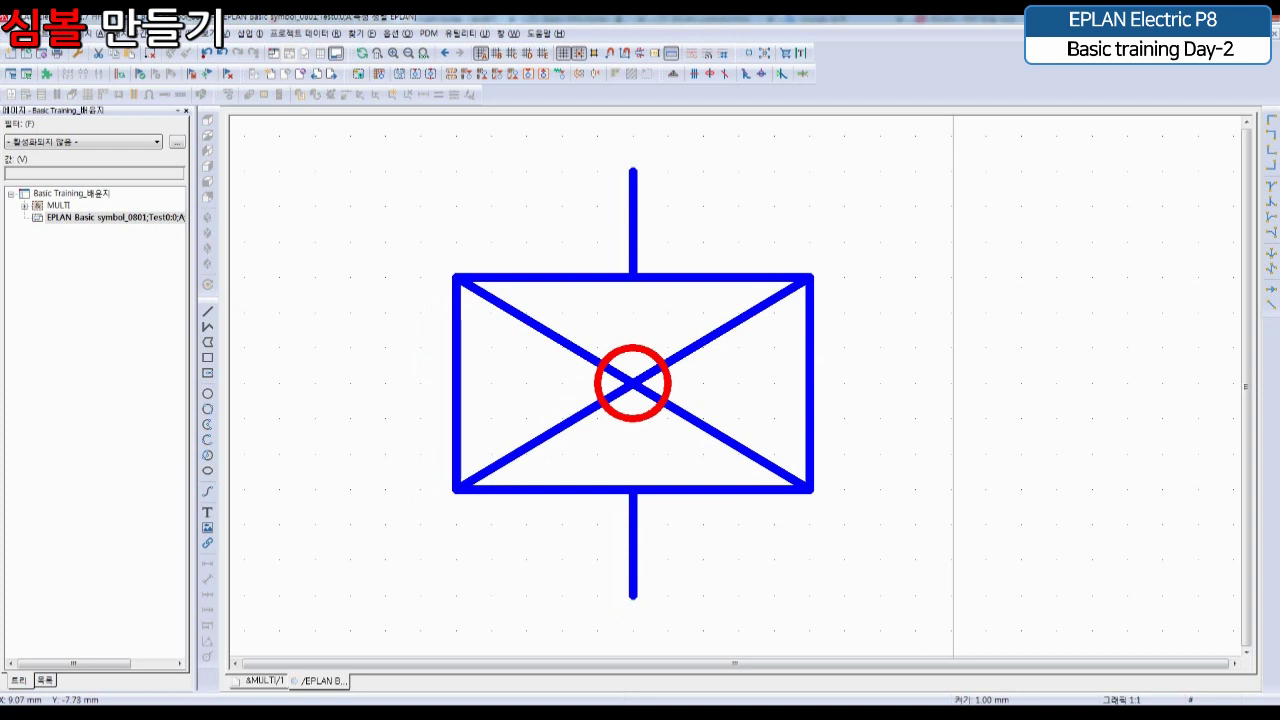
{"action": "left_click", "coordinate": [208, 327]}
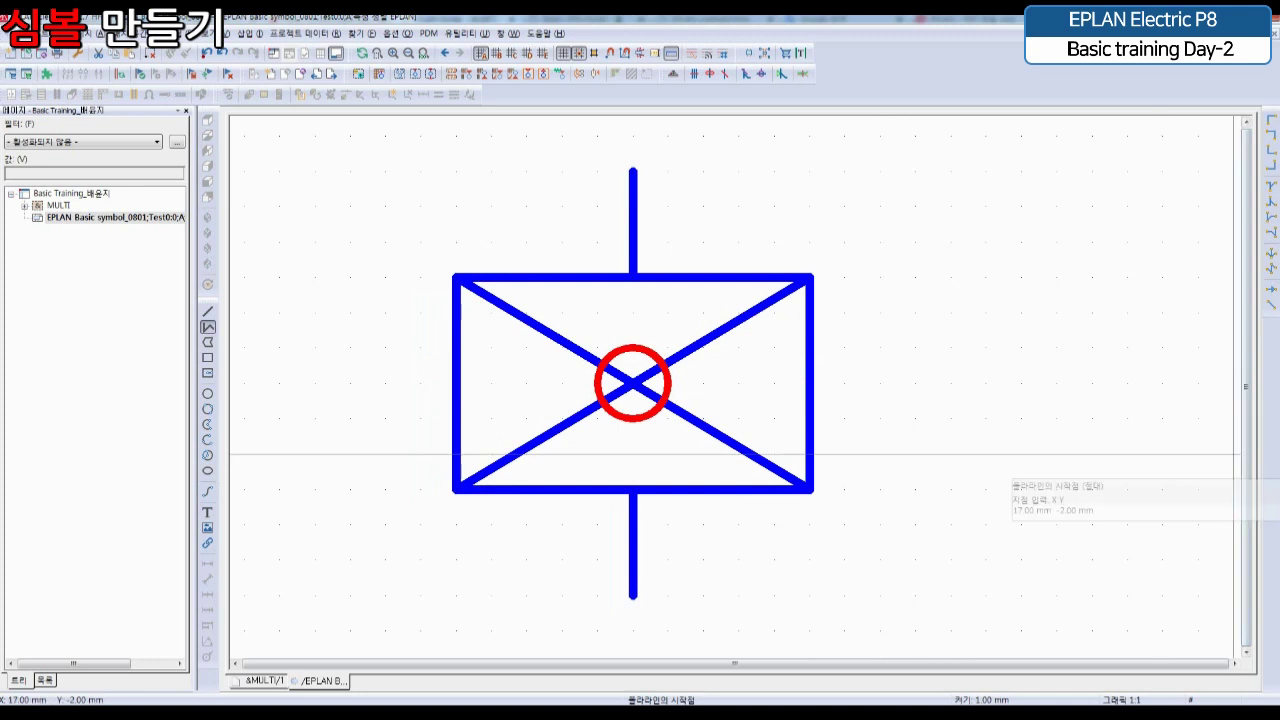
{"action": "left_click", "coordinate": [951, 172]}
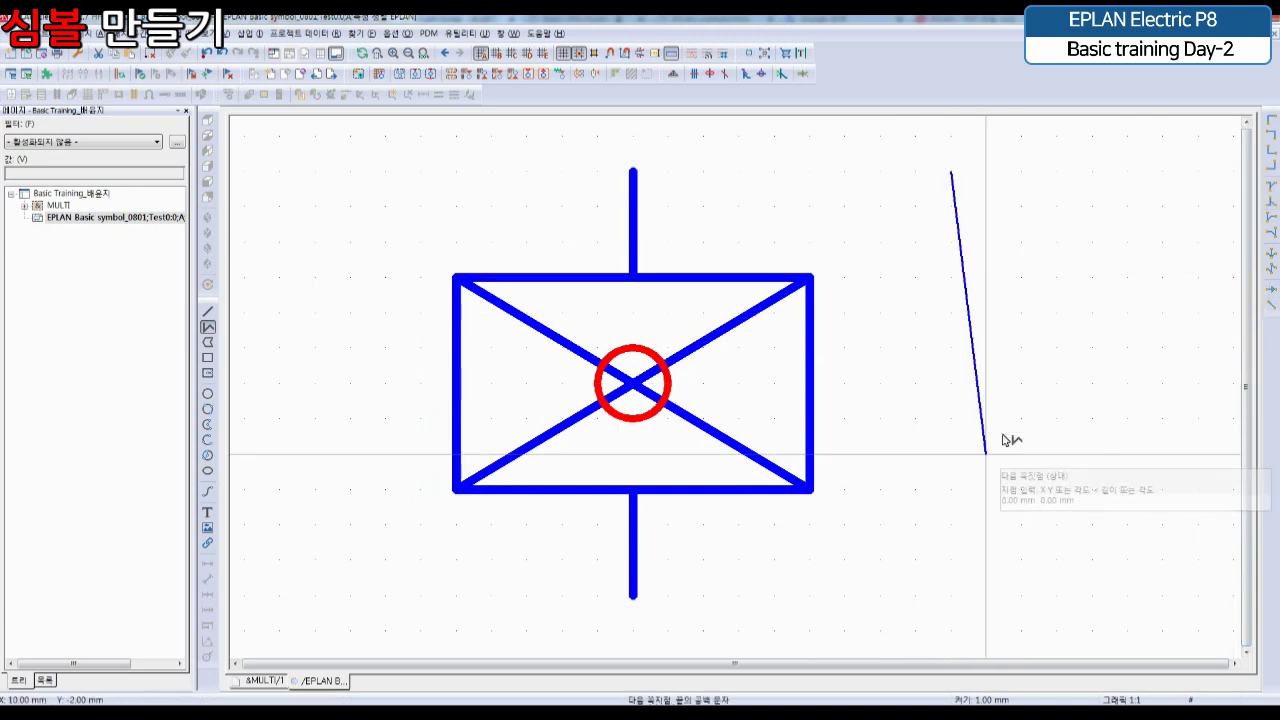
{"action": "left_click", "coordinate": [986, 453]}
{"action": "left_click", "coordinate": [1092, 278]}
{"action": "left_click", "coordinate": [1023, 207]}
{"action": "left_click", "coordinate": [1198, 205]}
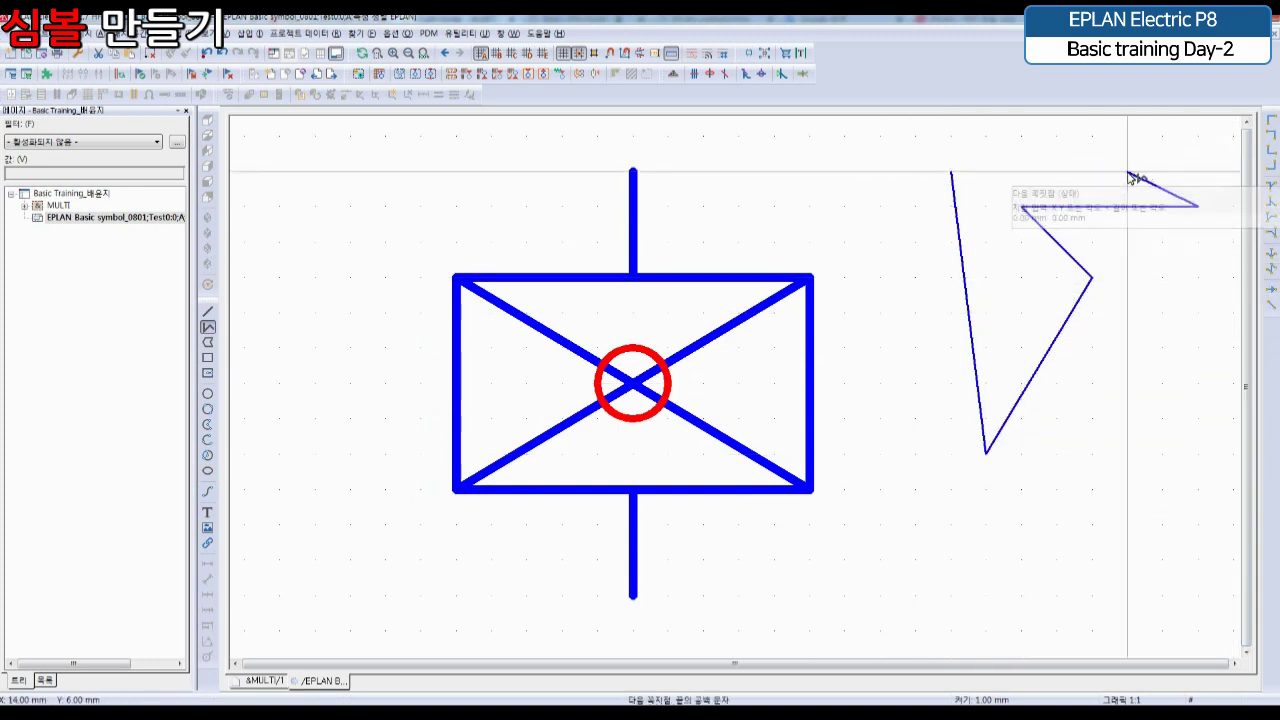
{"action": "left_click", "coordinate": [1128, 172]}
{"action": "left_click", "coordinate": [1021, 136]}
{"action": "left_click", "coordinate": [951, 172]}
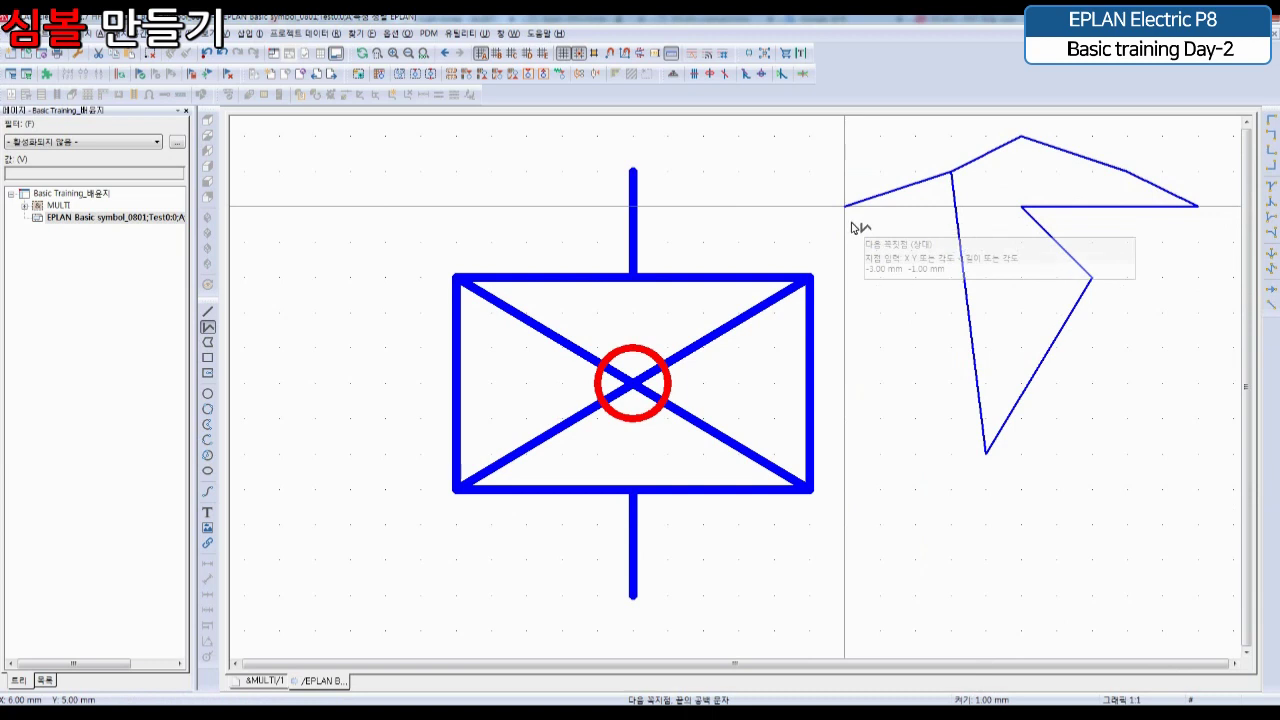
{"action": "right_click", "coordinate": [893, 194]}
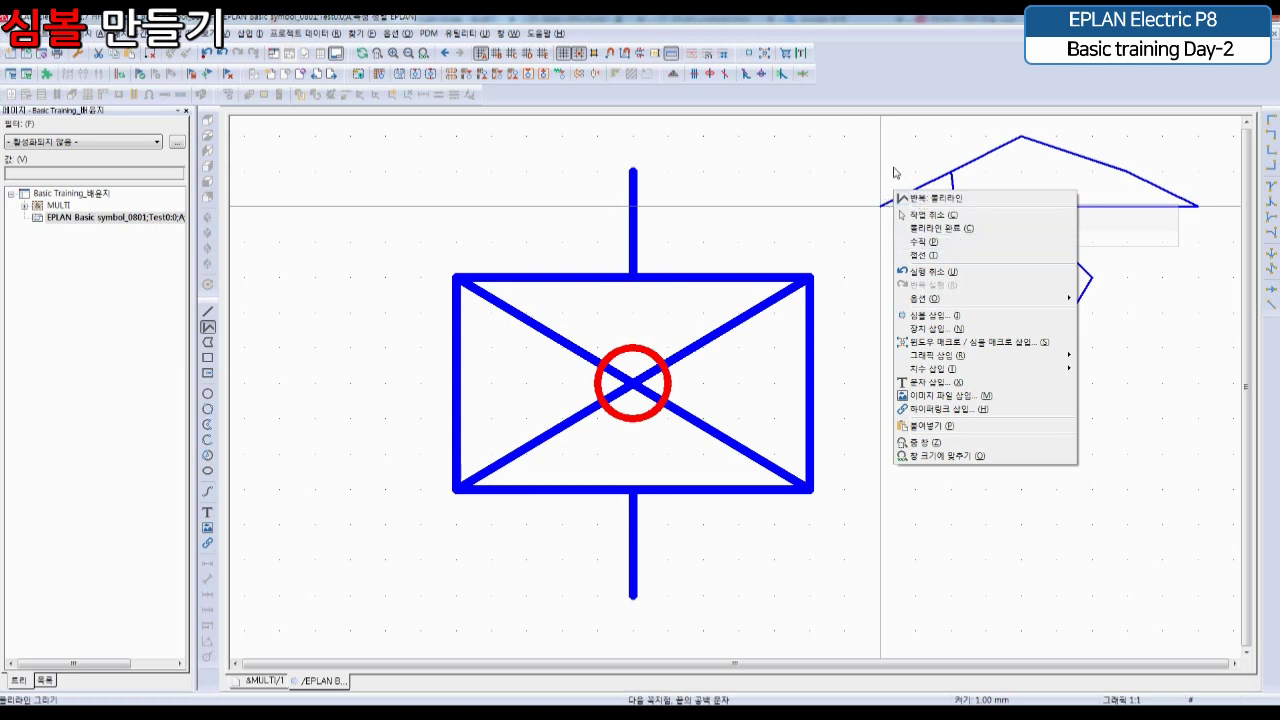
{"action": "left_click", "coordinate": [935, 228]}
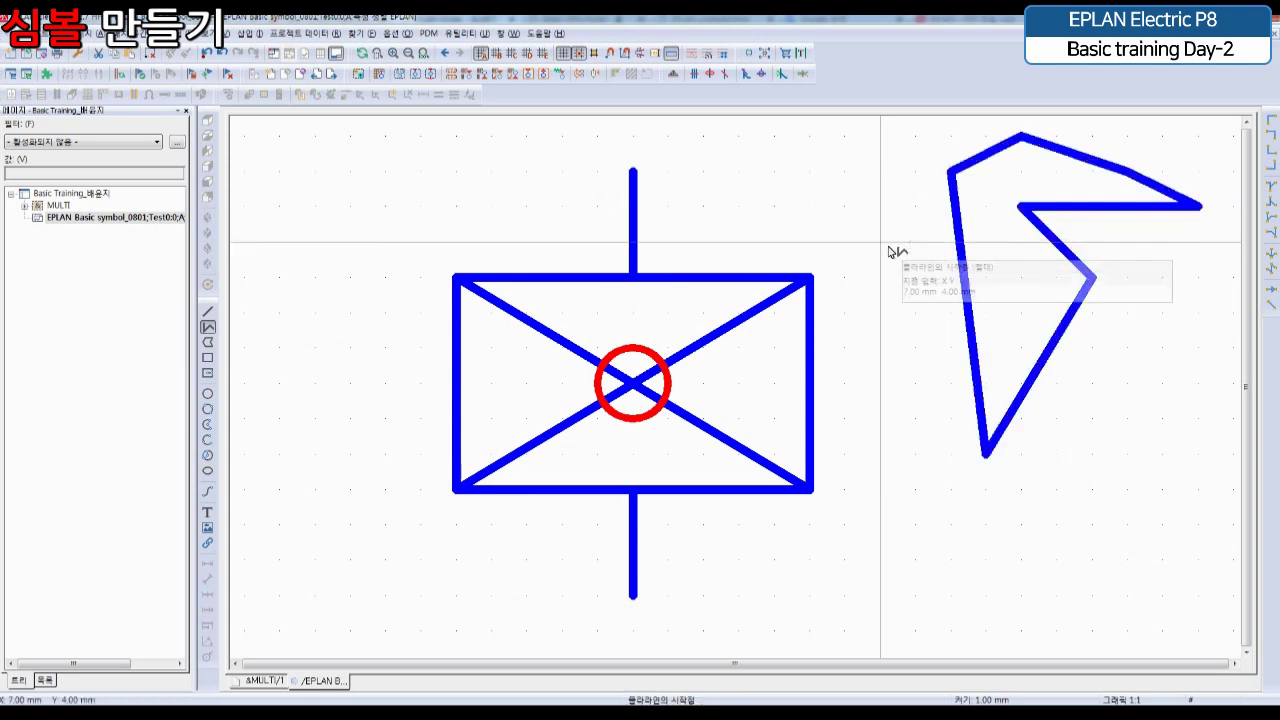
{"action": "left_click", "coordinate": [988, 447]}
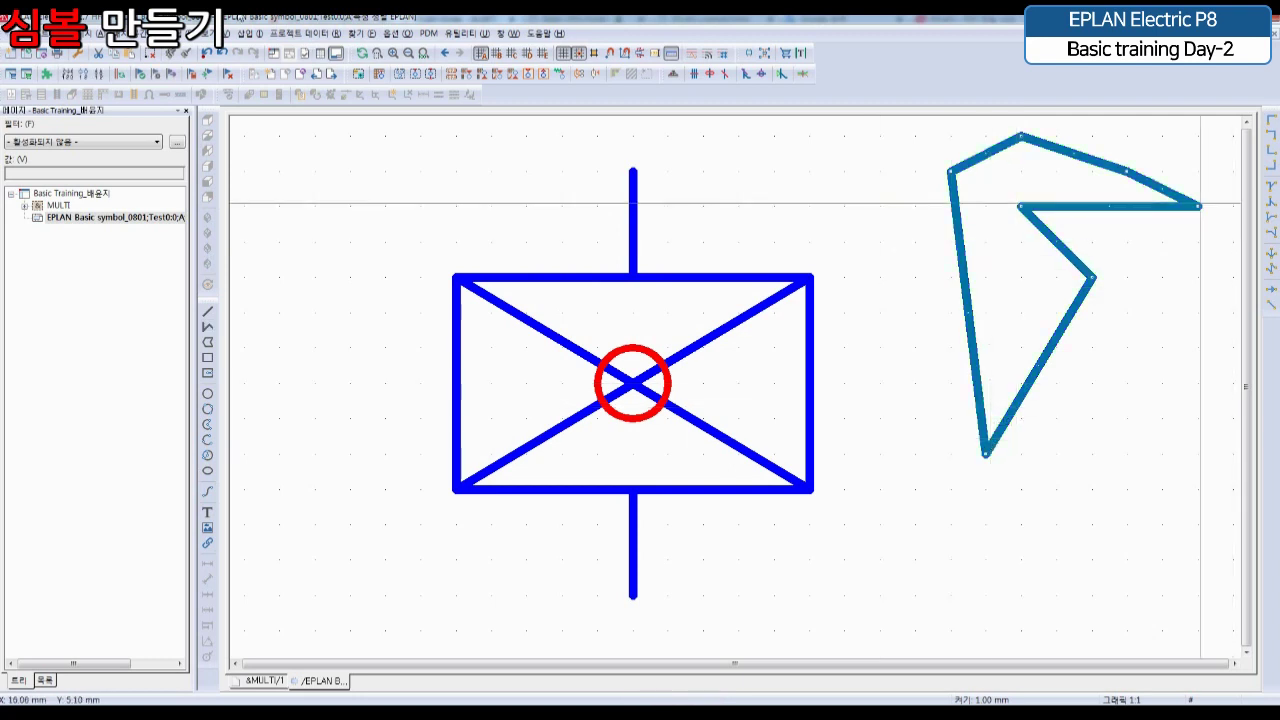
{"action": "key", "text": "Delete"}
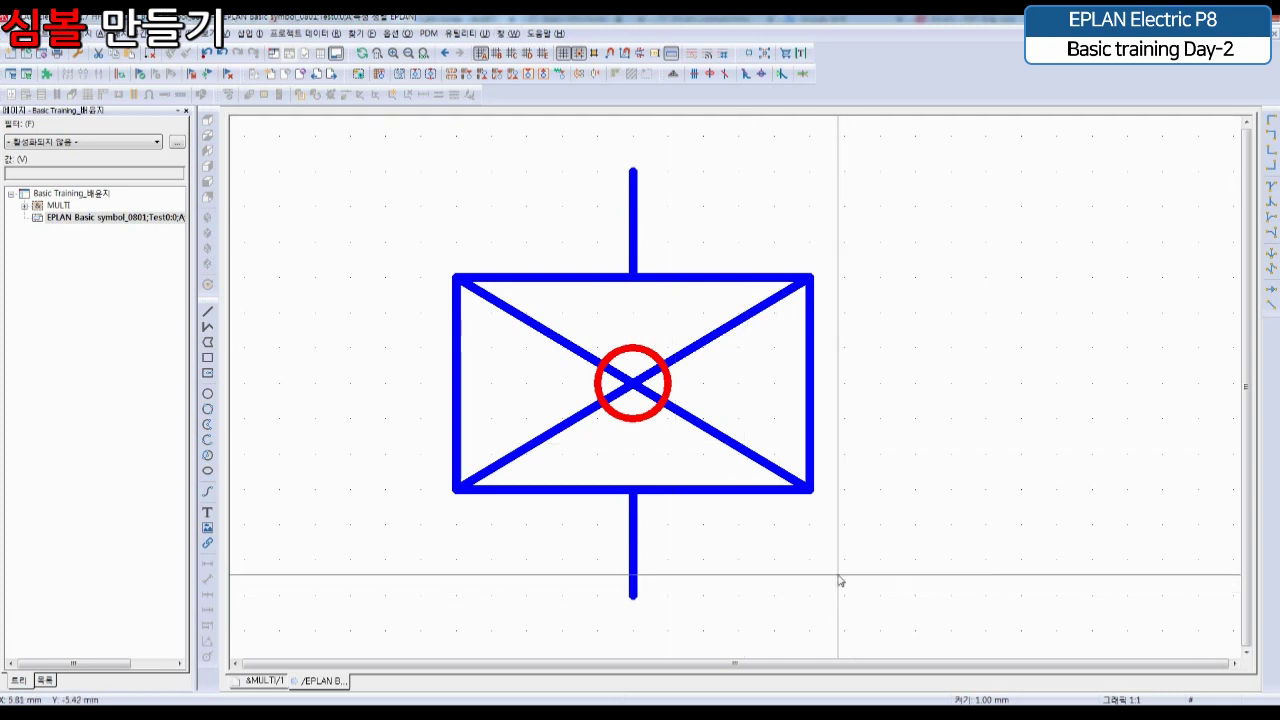
Insert an upward connection point numbered 1 on the upper vertical line at X 0, Y 5 mm
{"action": "mouse_move", "coordinate": [840, 580]}
{"action": "middle_mouse_down"}
{"action": "mouse_move", "coordinate": [870, 635]}
{"action": "mouse_move", "coordinate": [846, 606]}
{"action": "middle_mouse_up"}
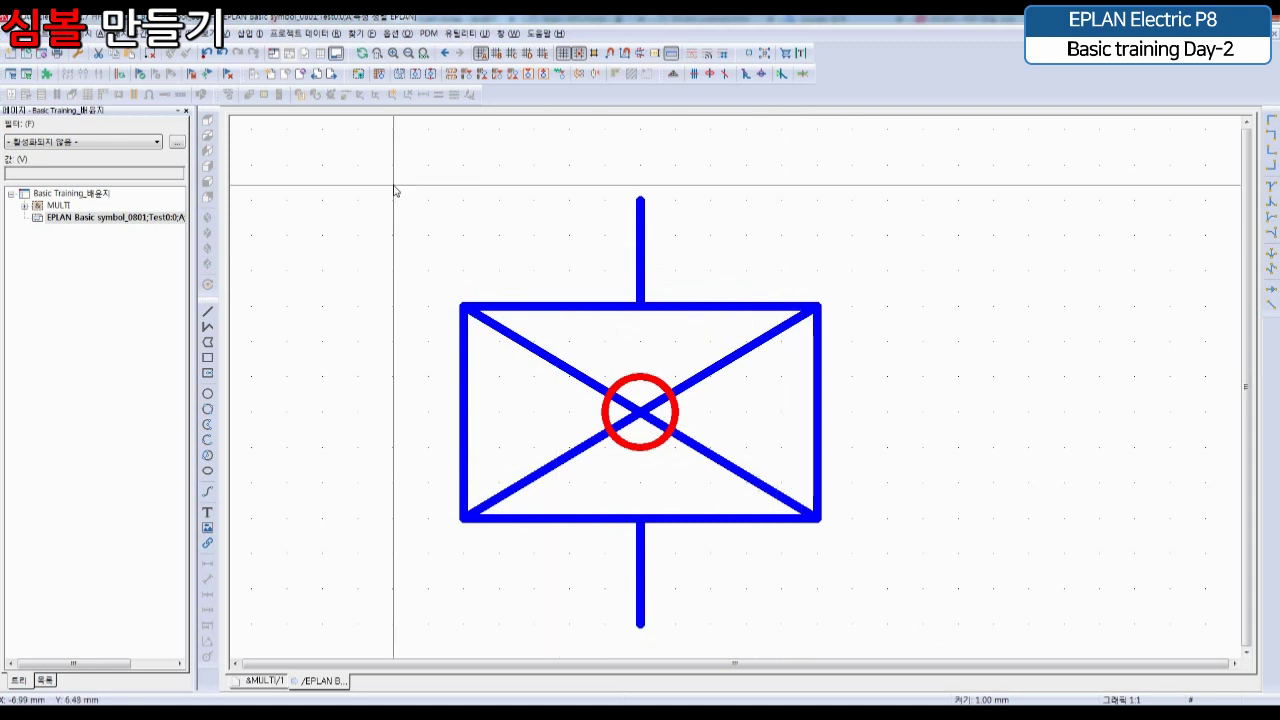
{"action": "middle_click_drag", "start_coordinate": [612, 236], "coordinate": [596, 221]}
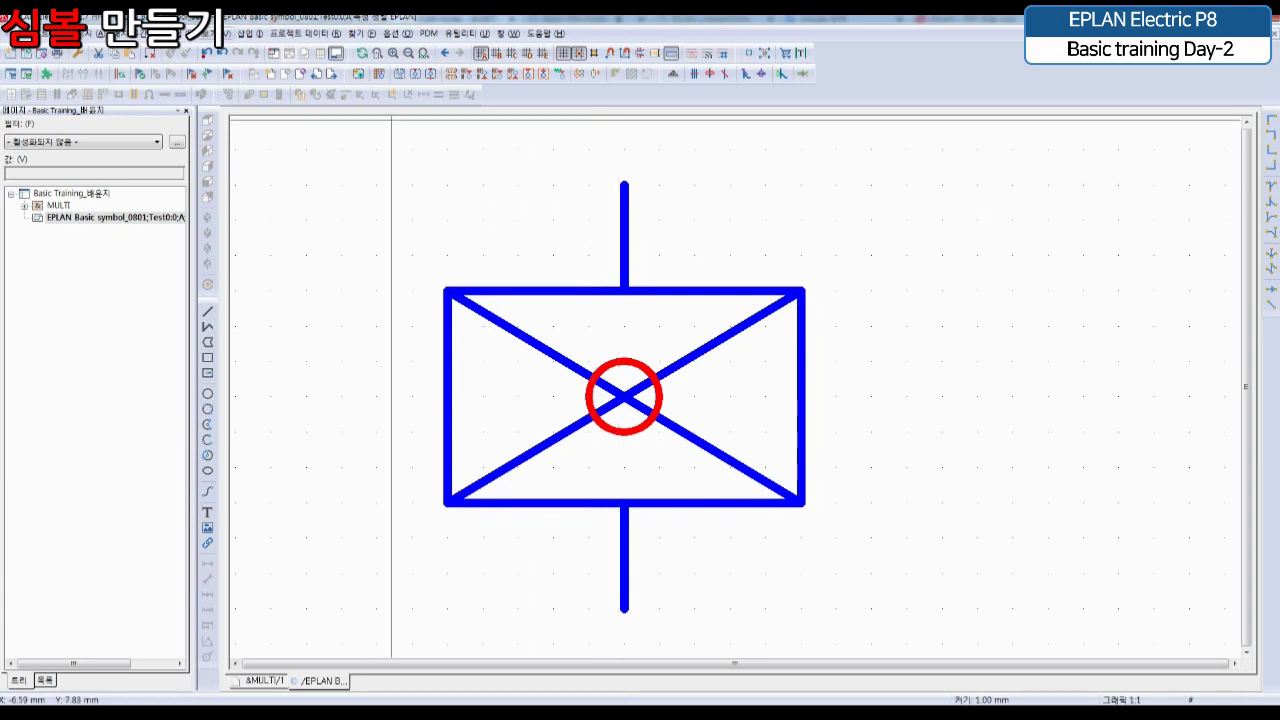
{"action": "left_click", "coordinate": [262, 35]}
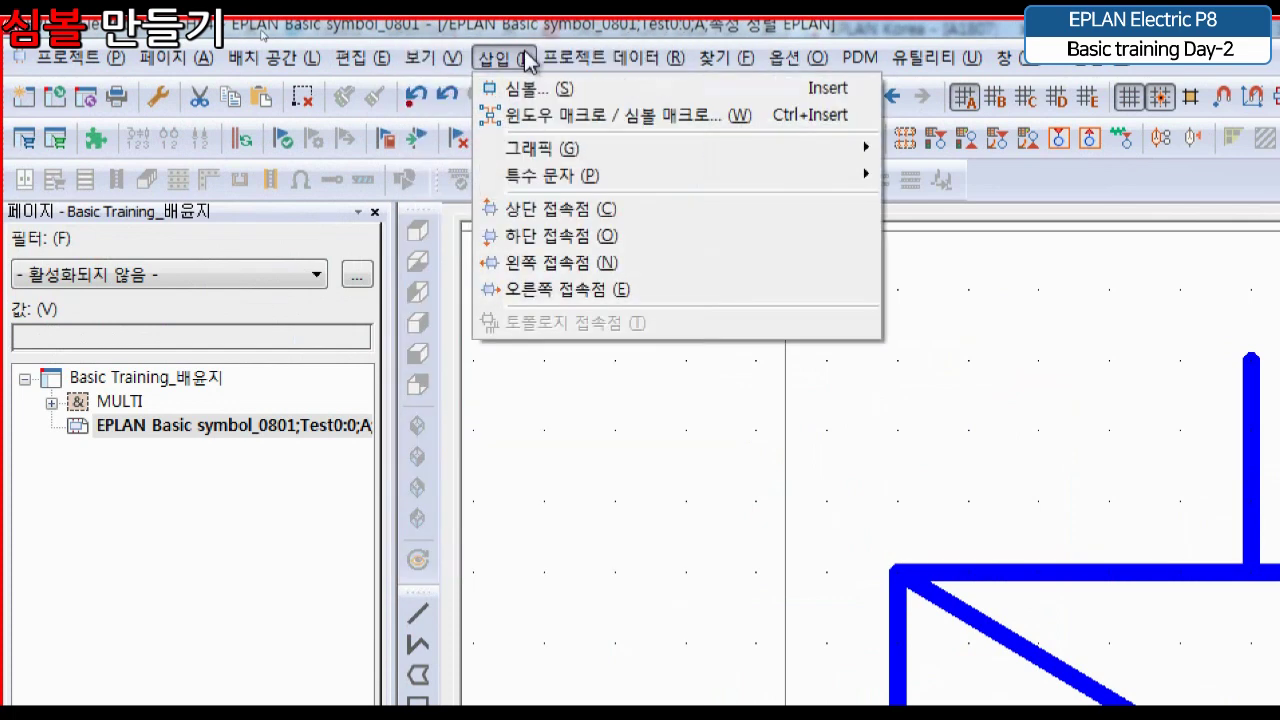
{"action": "left_click", "coordinate": [550, 208]}
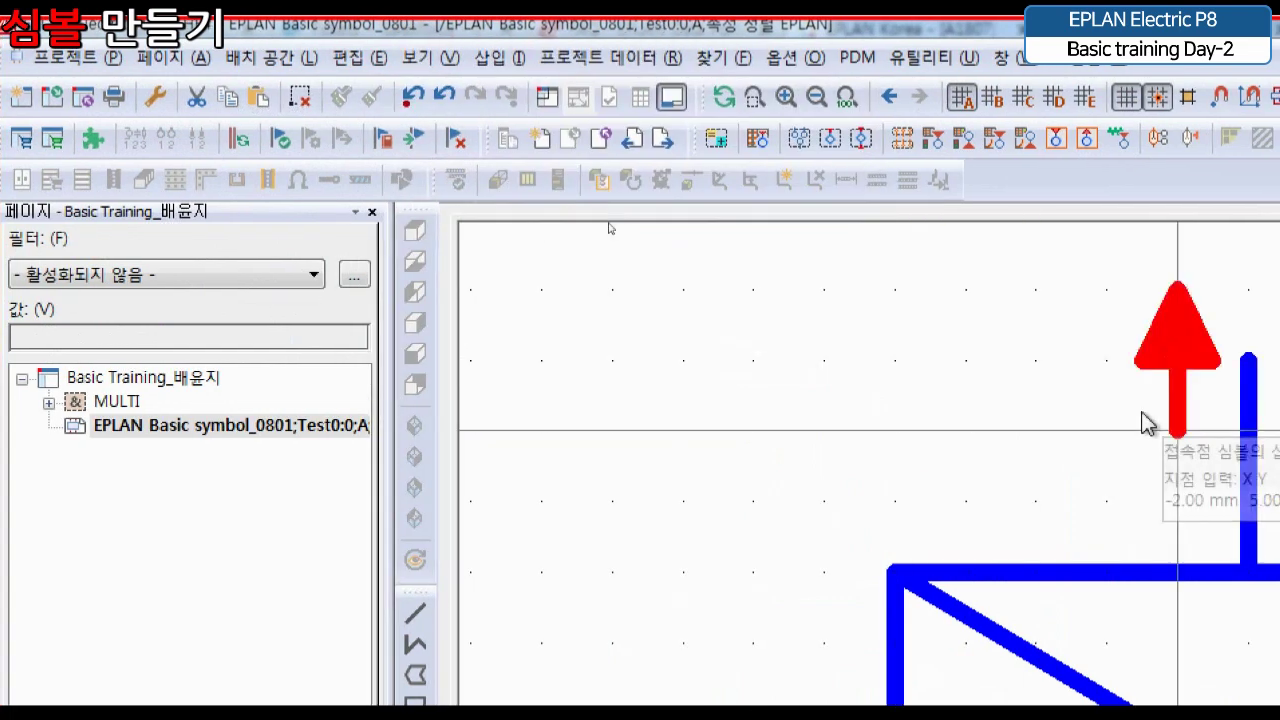
{"action": "left_click", "coordinate": [1268, 433]}
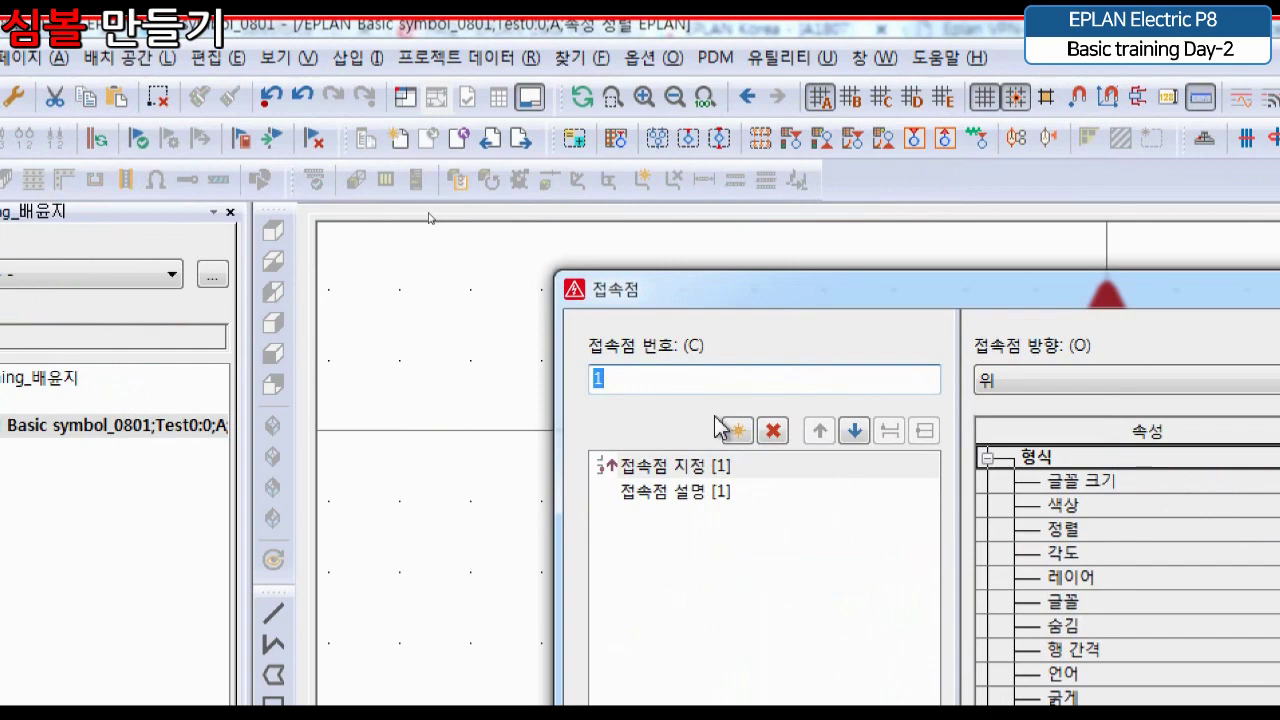
{"action": "key", "text": "Return"}
Place a downward connection point numbered 2 on the lower vertical line at X 0, Y -5 mm
{"action": "scroll", "coordinate": [714, 423], "scroll_direction": "down", "scroll_amount": 4}
{"action": "middle_click_drag", "start_coordinate": [1090, 638], "coordinate": [900, 280]}
{"action": "key", "text": "Tab"}
{"action": "key", "text": "Tab"}
{"action": "left_click", "coordinate": [760, 515]}
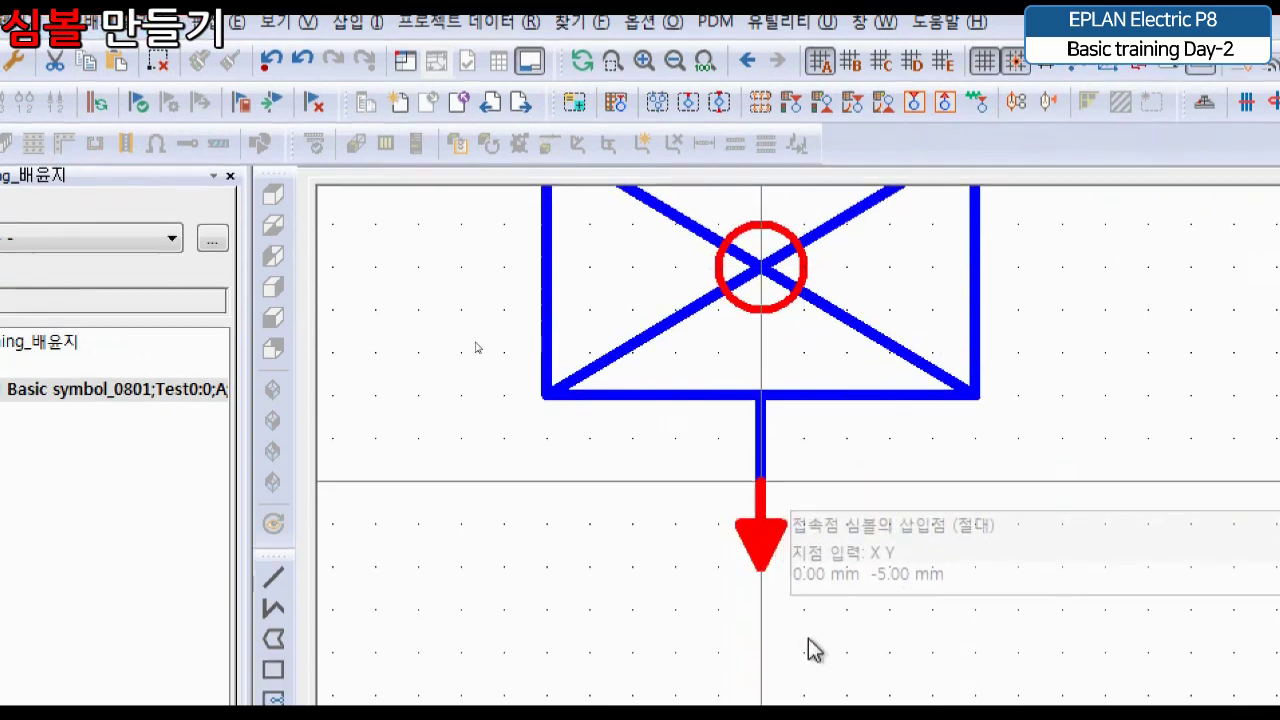
{"action": "key", "text": "Return"}
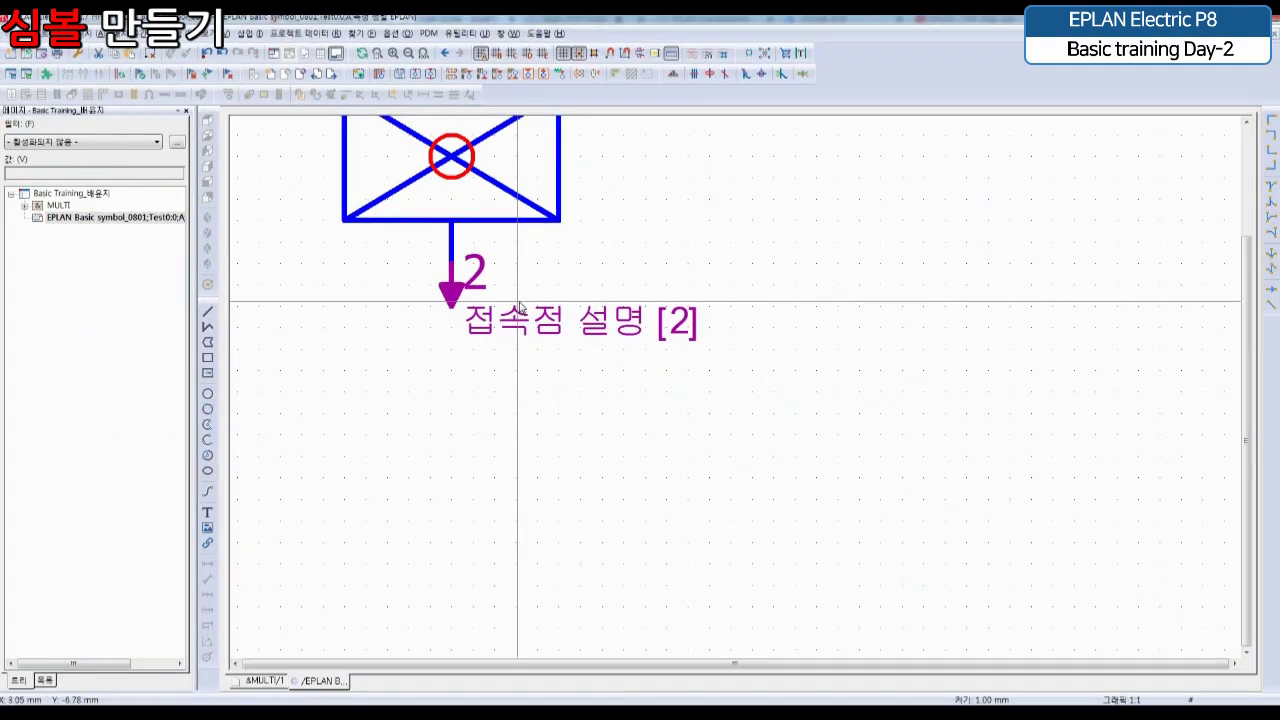
{"action": "middle_click_drag", "start_coordinate": [609, 297], "coordinate": [790, 517]}
{"action": "scroll", "coordinate": [789, 434], "scroll_direction": "up", "scroll_amount": 2}
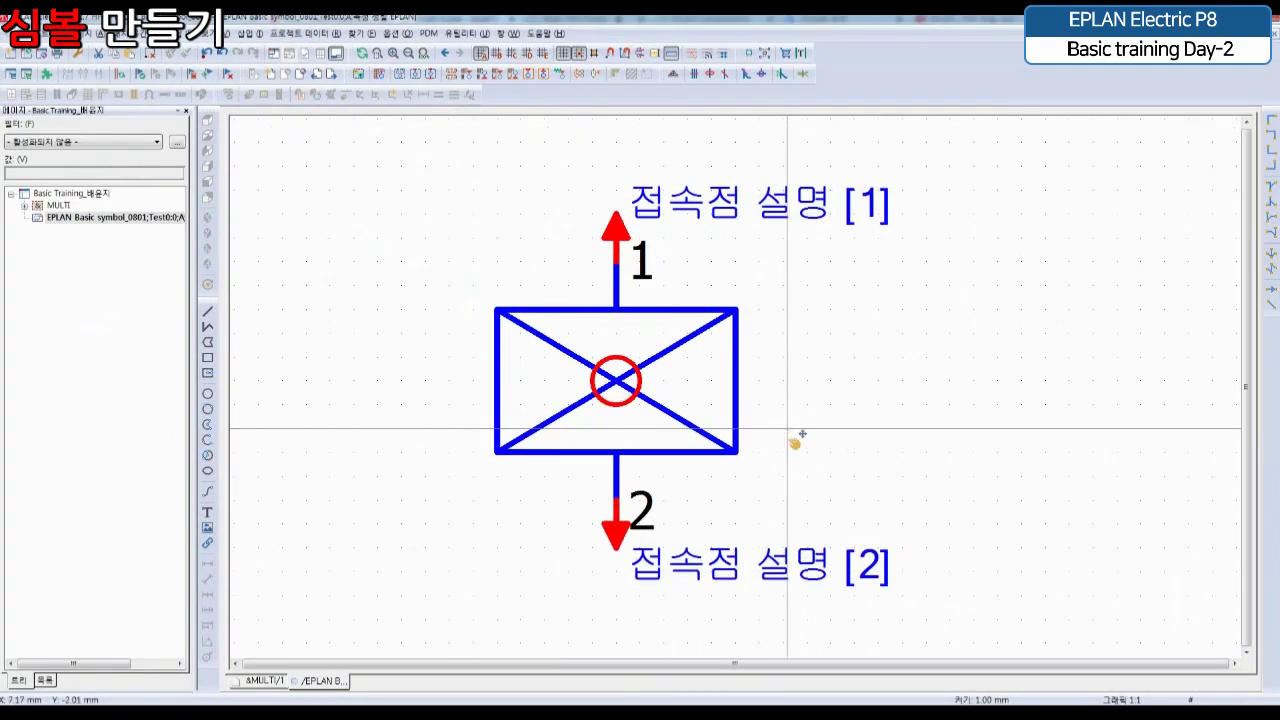
{"action": "scroll", "coordinate": [762, 462], "scroll_direction": "up", "scroll_amount": 1}
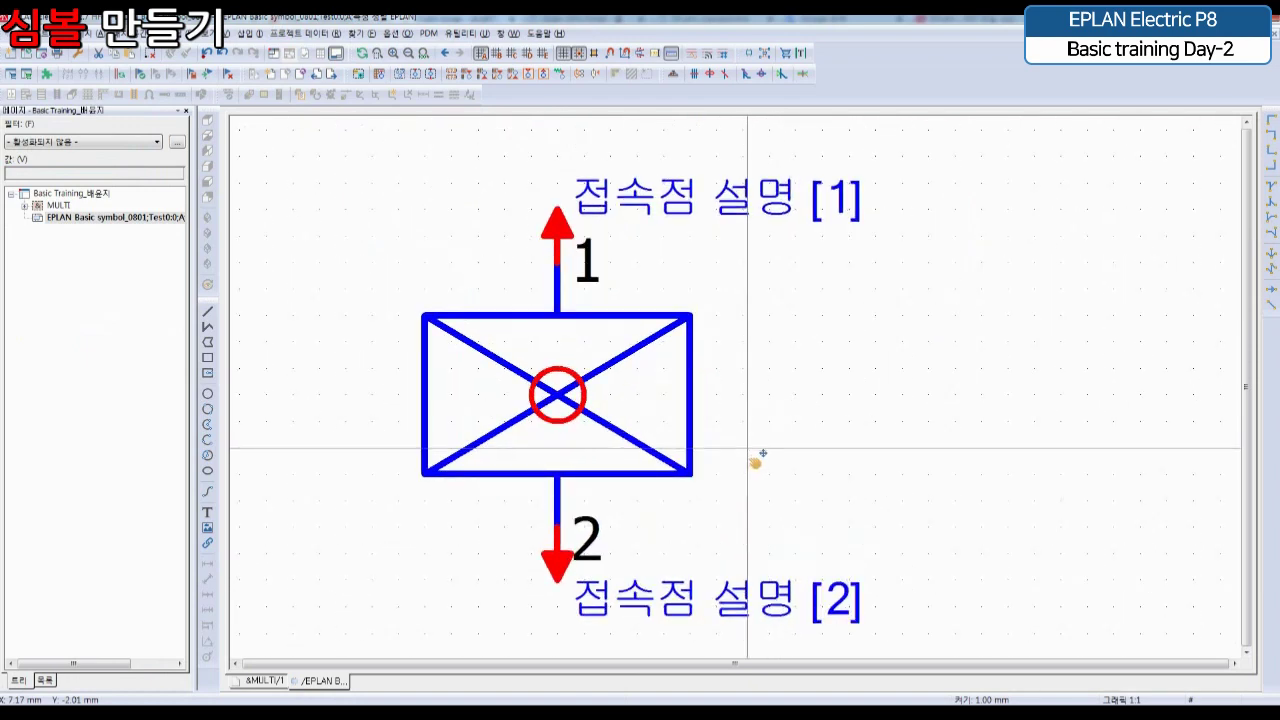
{"action": "middle_click_drag", "start_coordinate": [757, 457], "coordinate": [718, 428]}
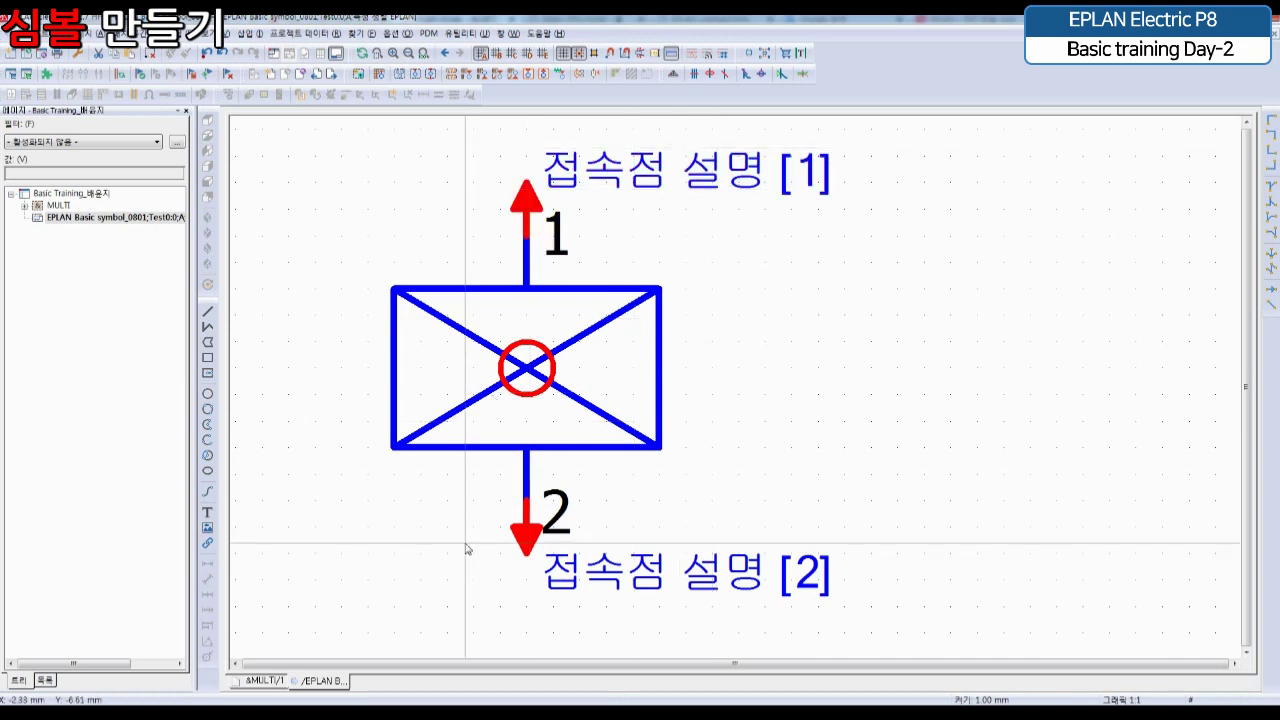
Switch to the MULTI/1 page and examine the display properties of the -Q3 device, closing them without changes
{"action": "left_click", "coordinate": [272, 680]}
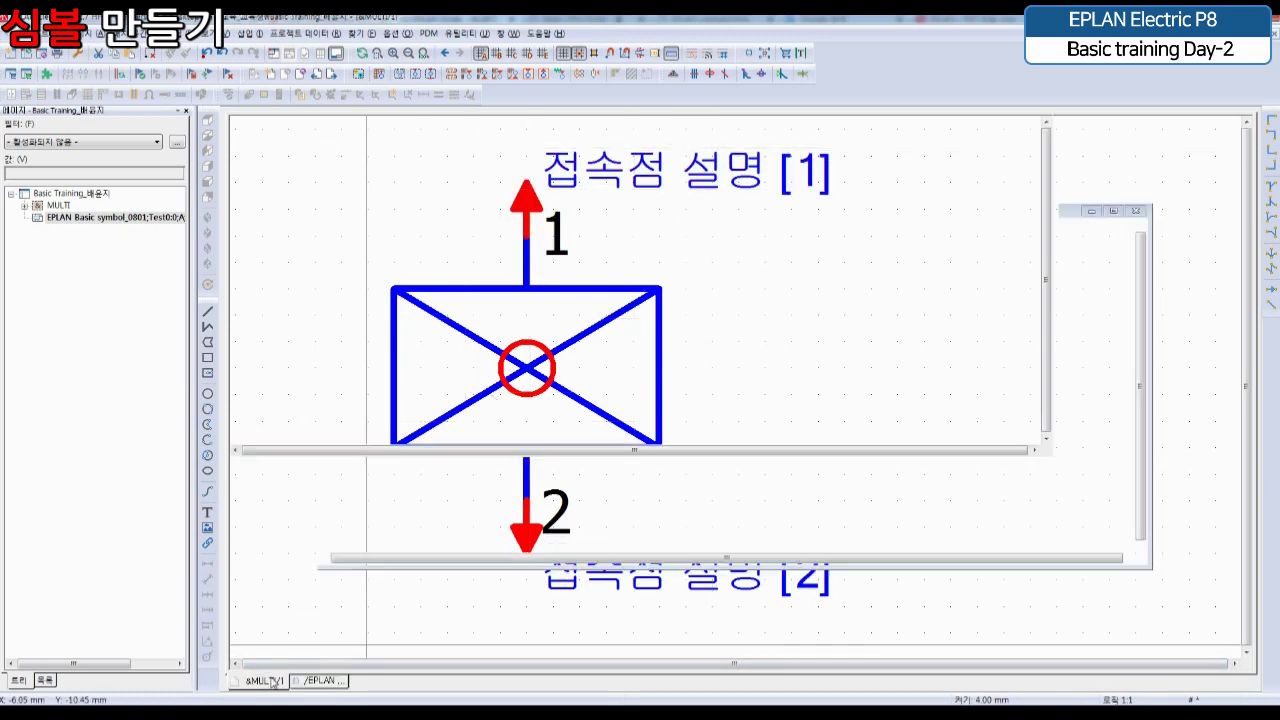
{"action": "scroll", "coordinate": [649, 413], "scroll_direction": "up", "scroll_amount": 6}
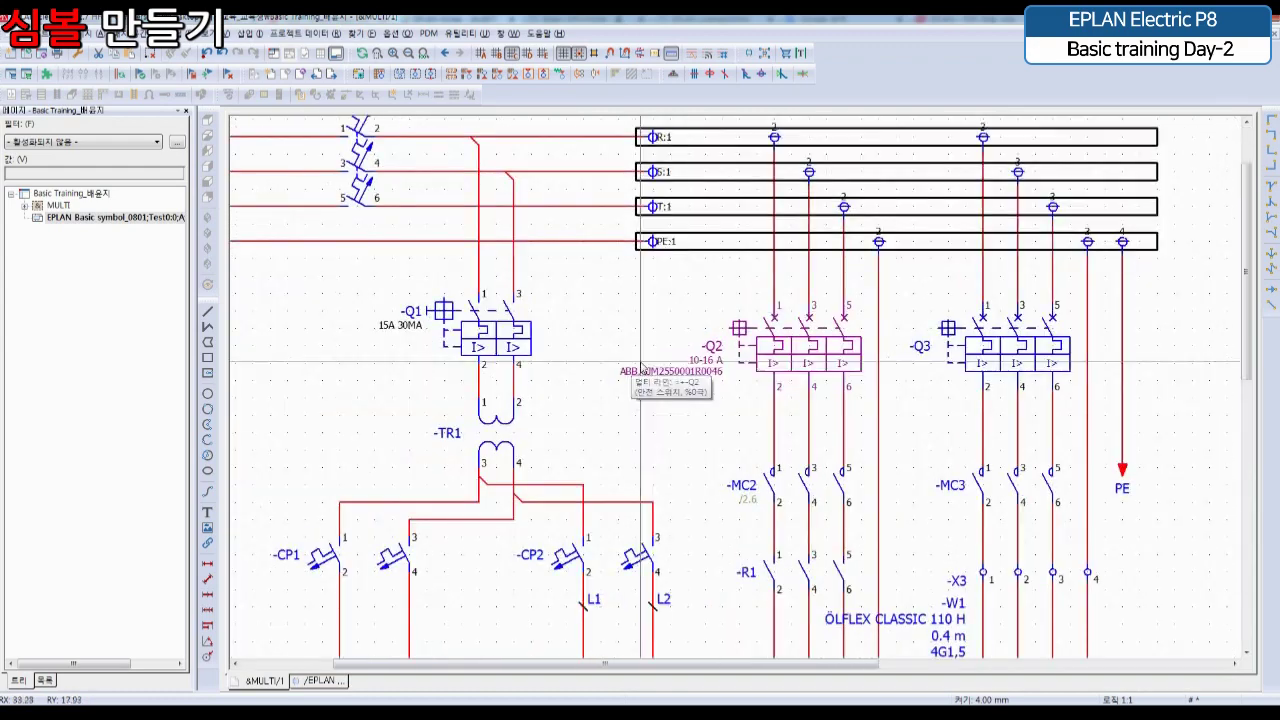
{"action": "scroll", "coordinate": [649, 413], "scroll_direction": "right", "scroll_amount": 3}
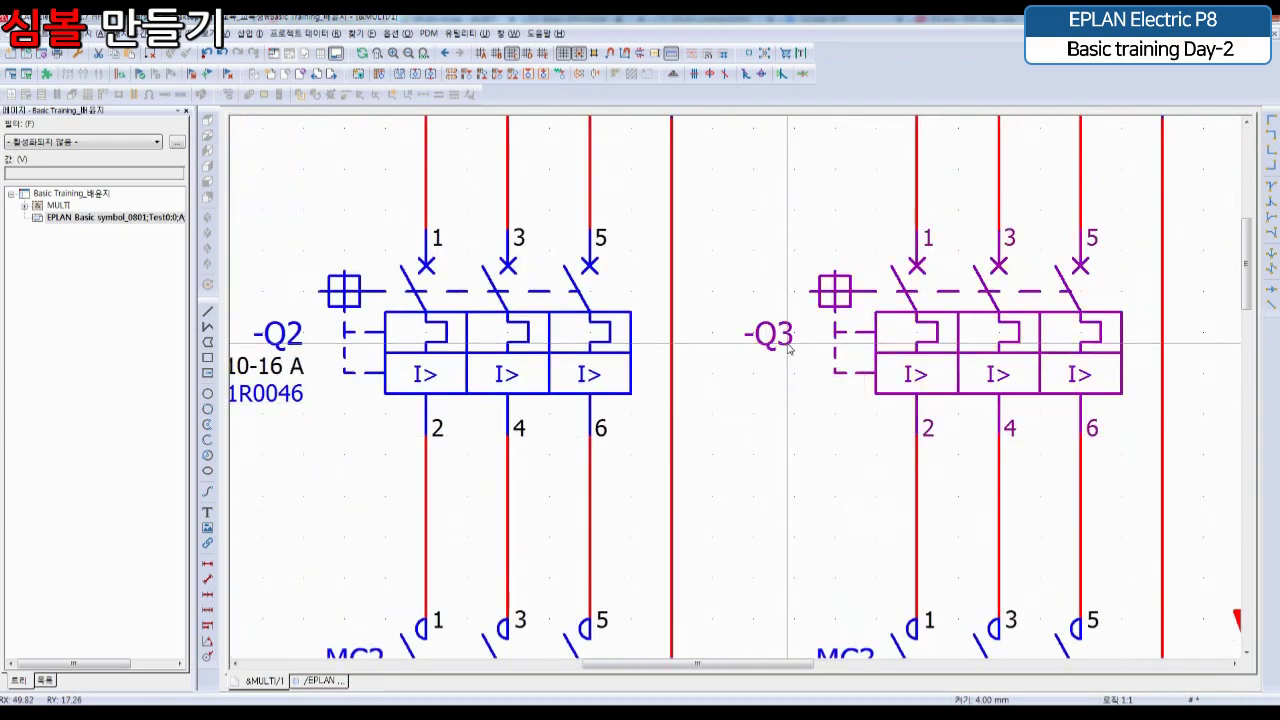
{"action": "left_click", "coordinate": [789, 347]}
{"action": "double_click", "coordinate": [789, 347]}
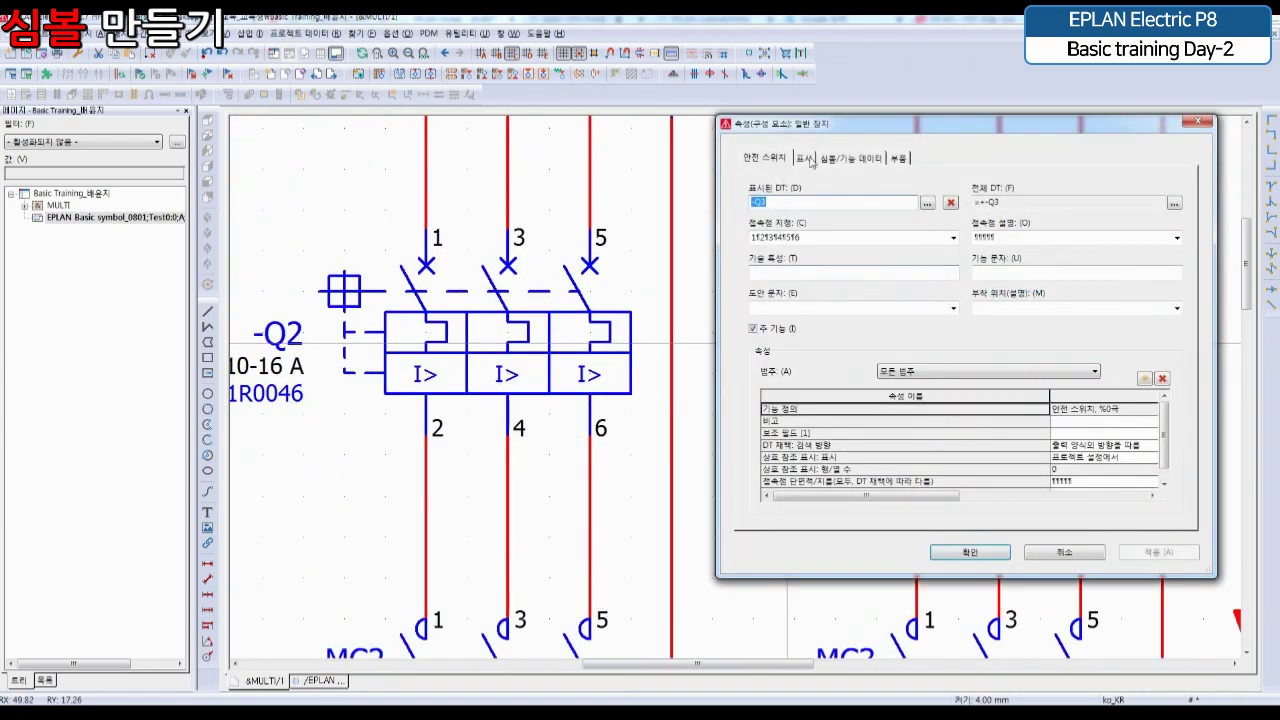
{"action": "left_click", "coordinate": [802, 158]}
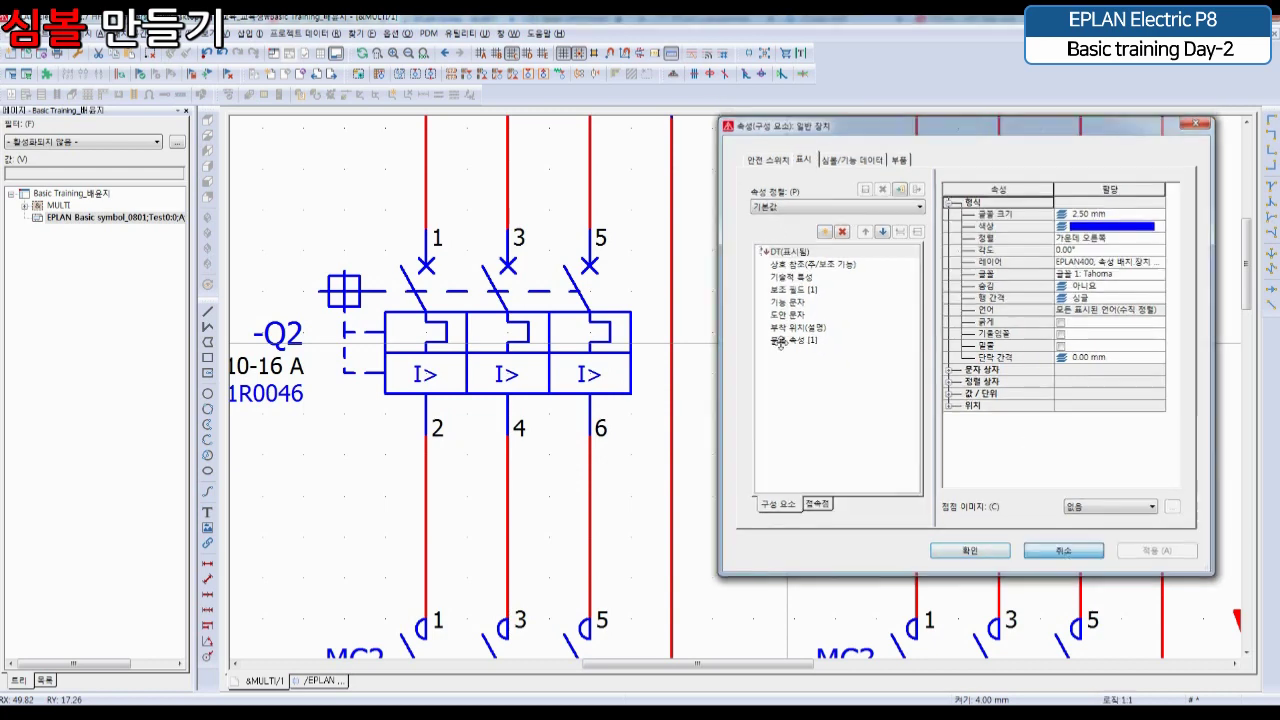
{"action": "key", "text": "Escape"}
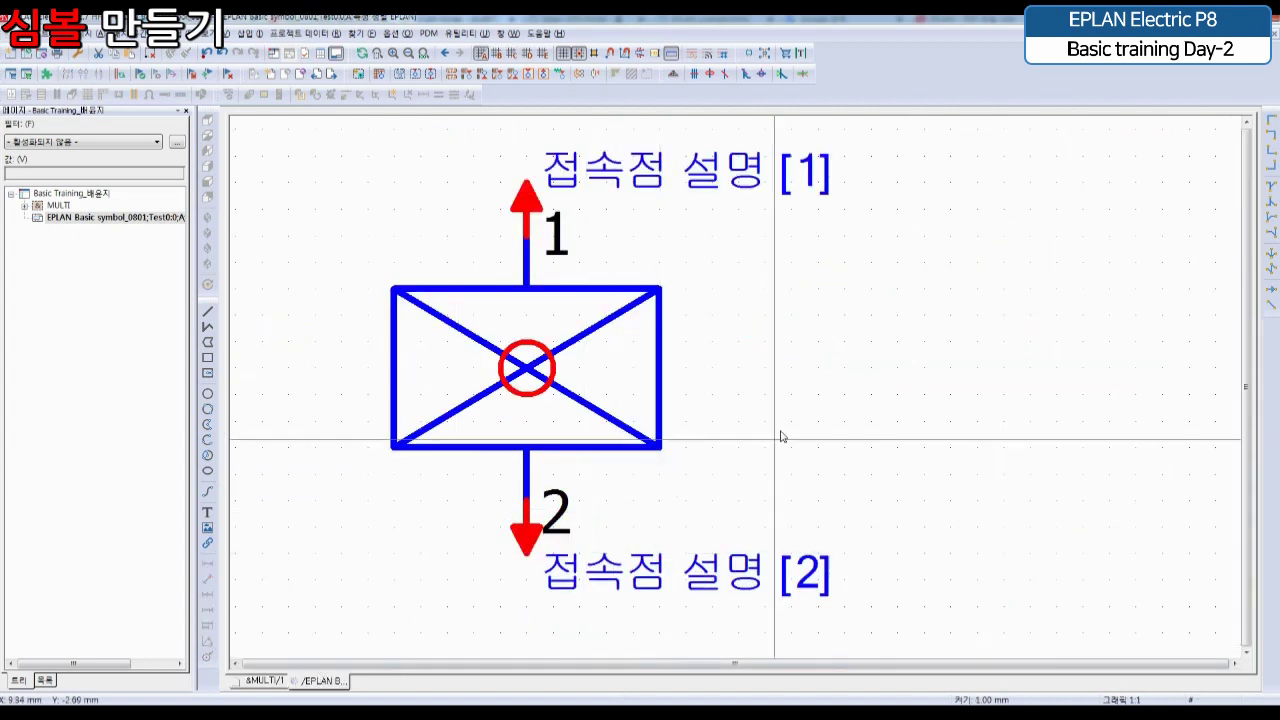
Open the symbol's placed properties and add the function property DT(표시됨) to the property arrangement
{"action": "middle_click_drag", "start_coordinate": [780, 434], "coordinate": [680, 424]}
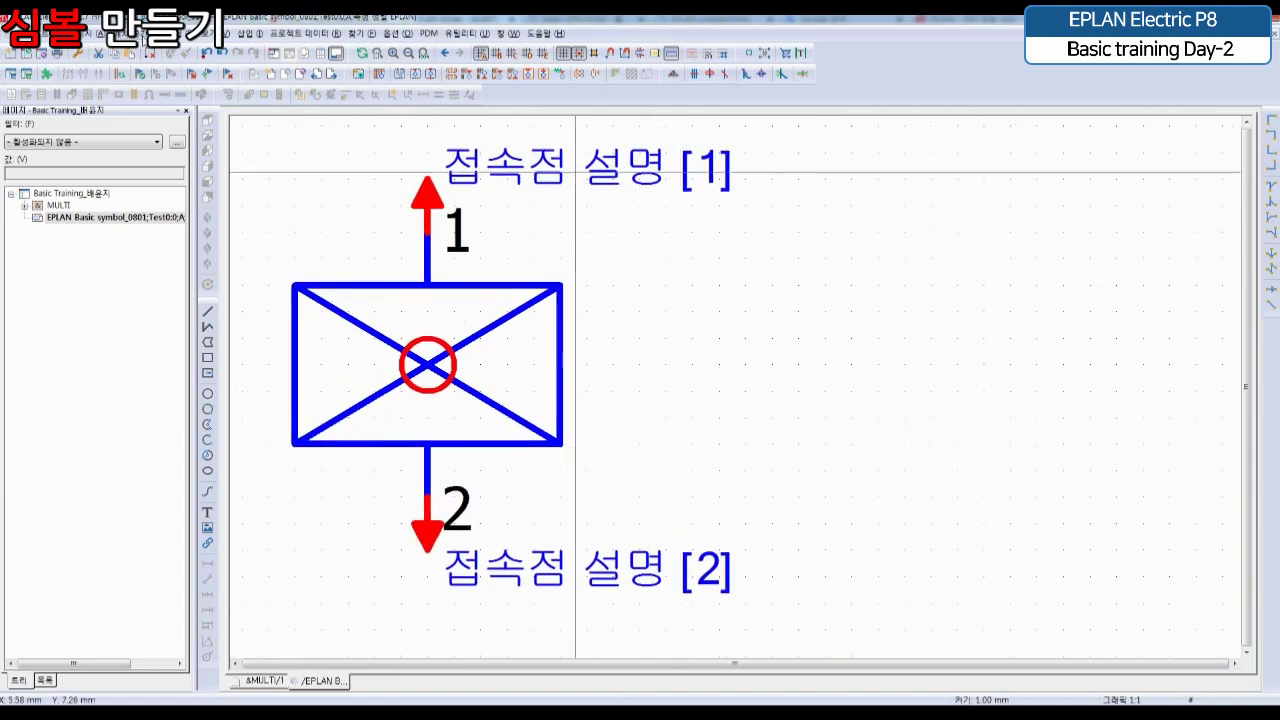
{"action": "left_click", "coordinate": [186, 33]}
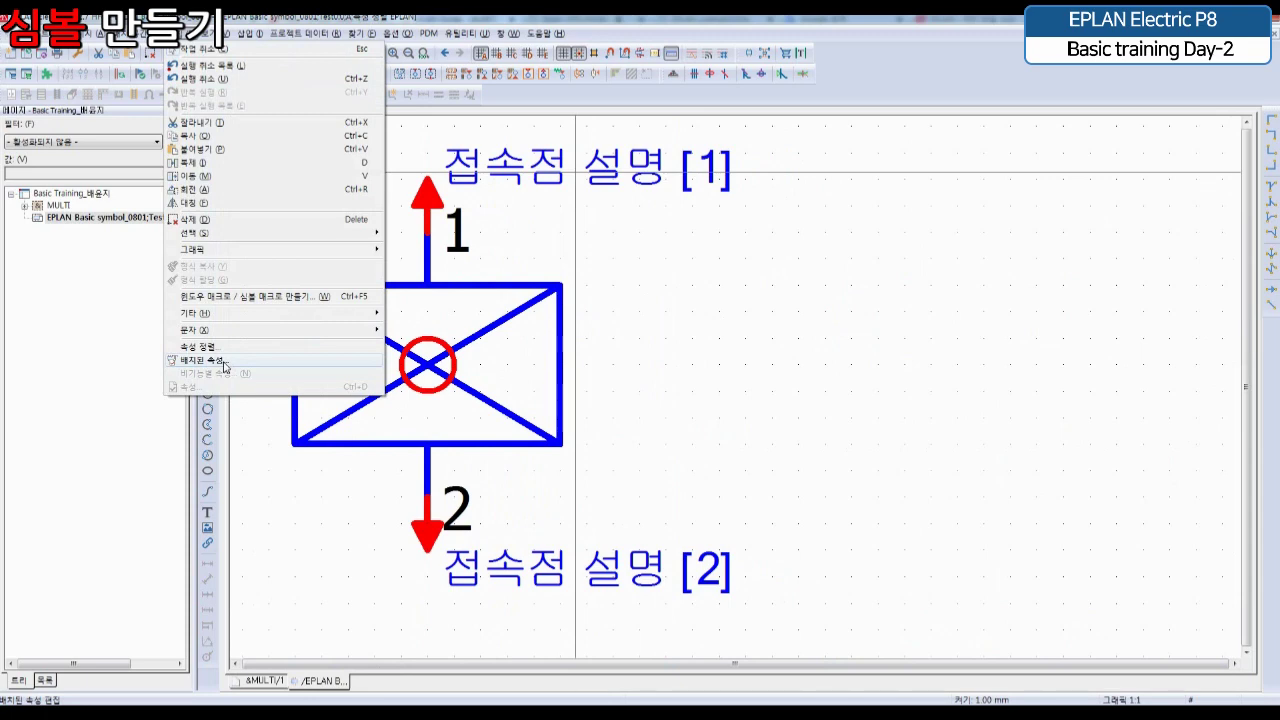
{"action": "left_click", "coordinate": [224, 362]}
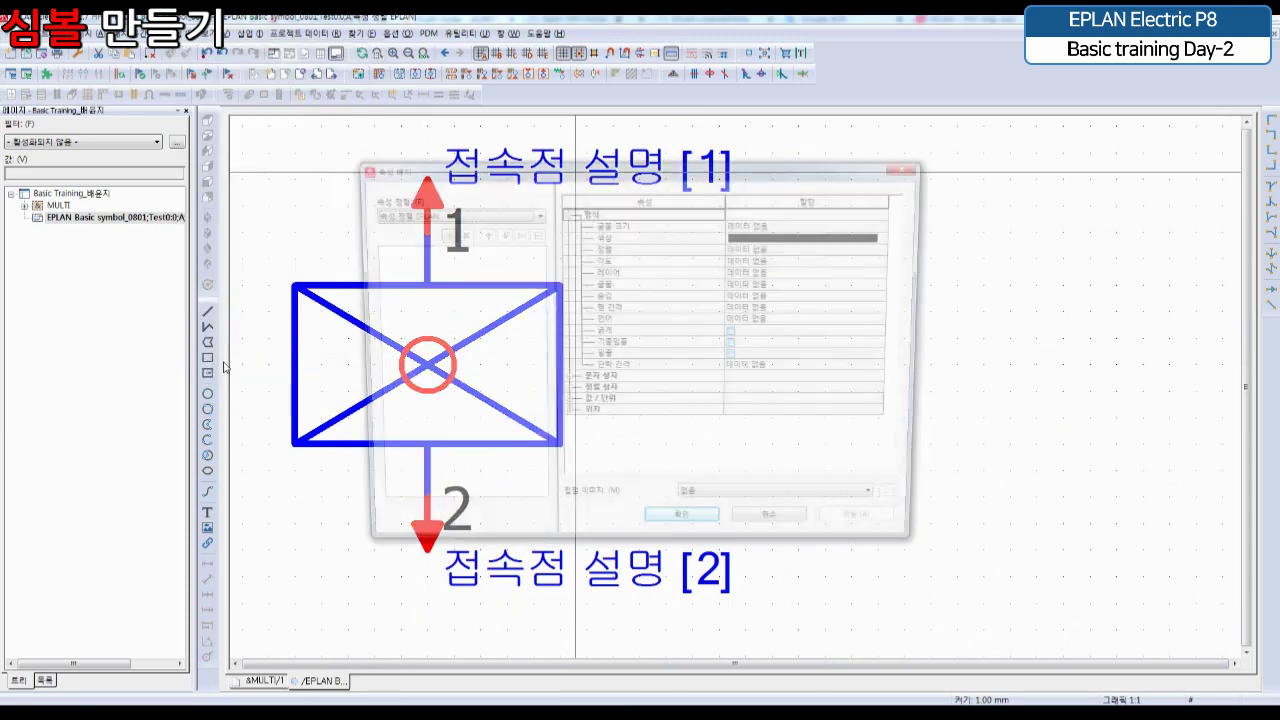
{"action": "left_click_drag", "start_coordinate": [466, 170], "coordinate": [694, 222]}
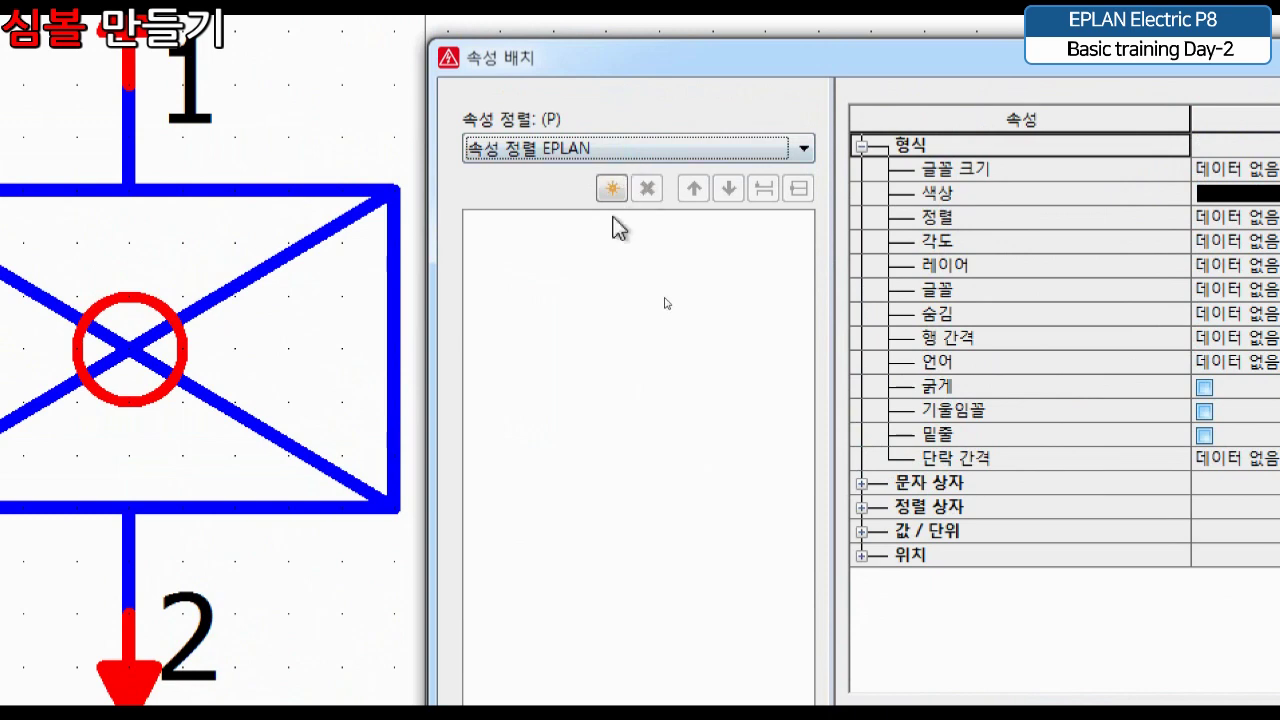
{"action": "left_click", "coordinate": [613, 189]}
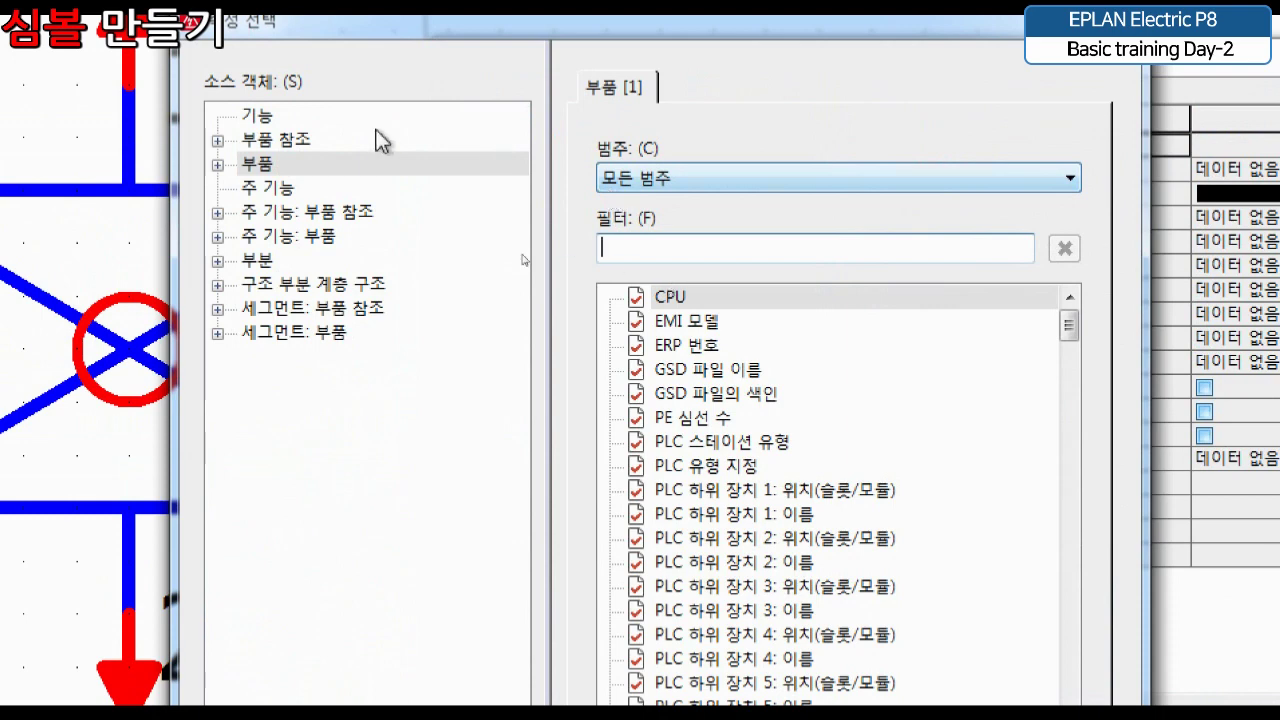
{"action": "left_click", "coordinate": [258, 116]}
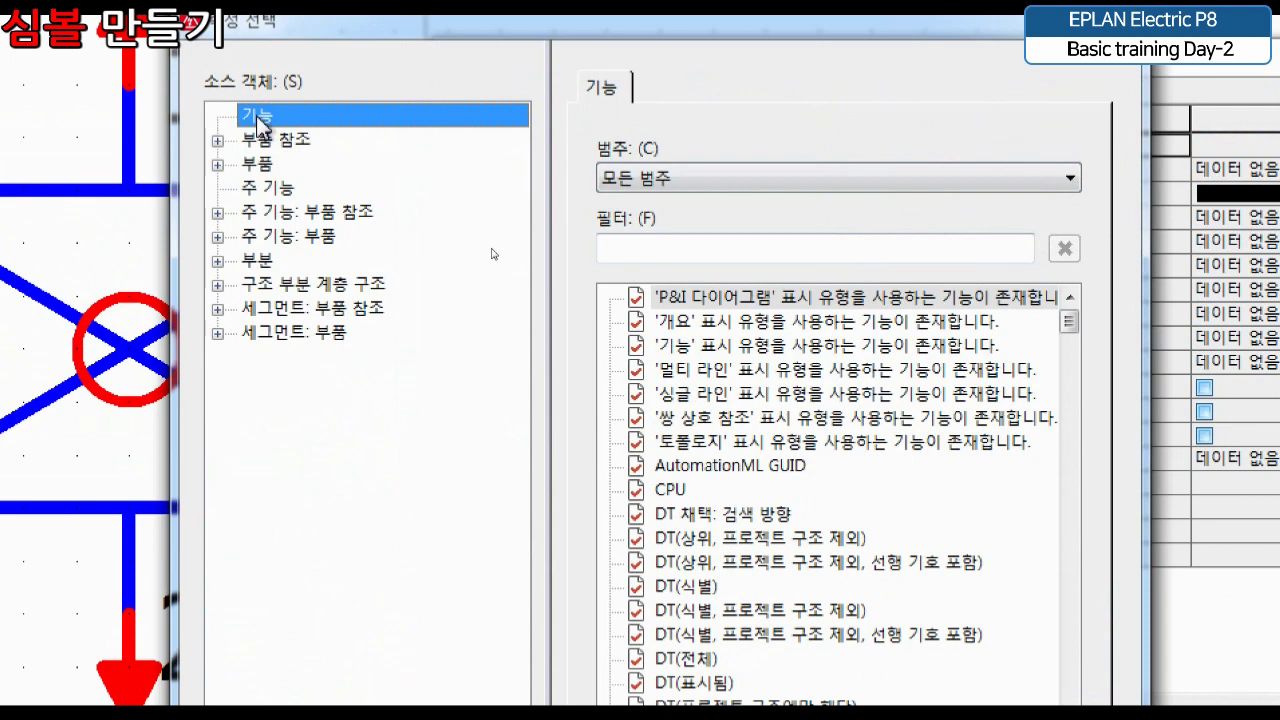
{"action": "left_click", "coordinate": [688, 686]}
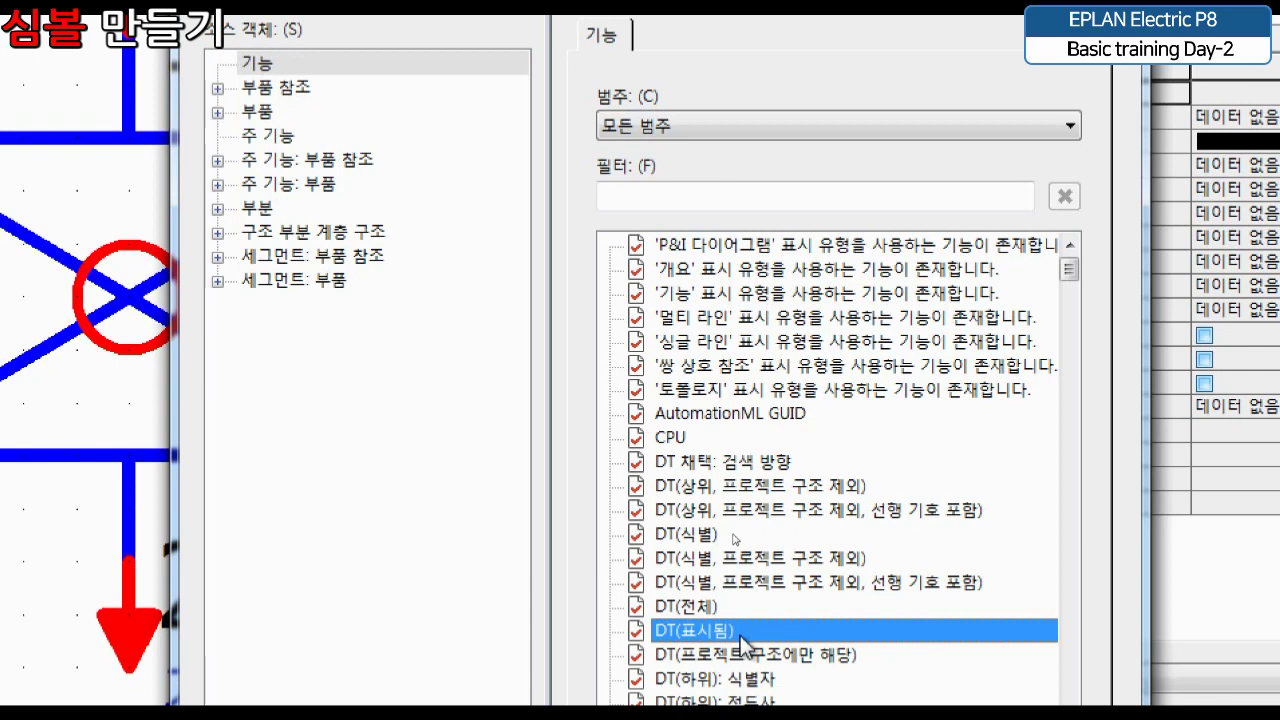
{"action": "double_click", "coordinate": [741, 631]}
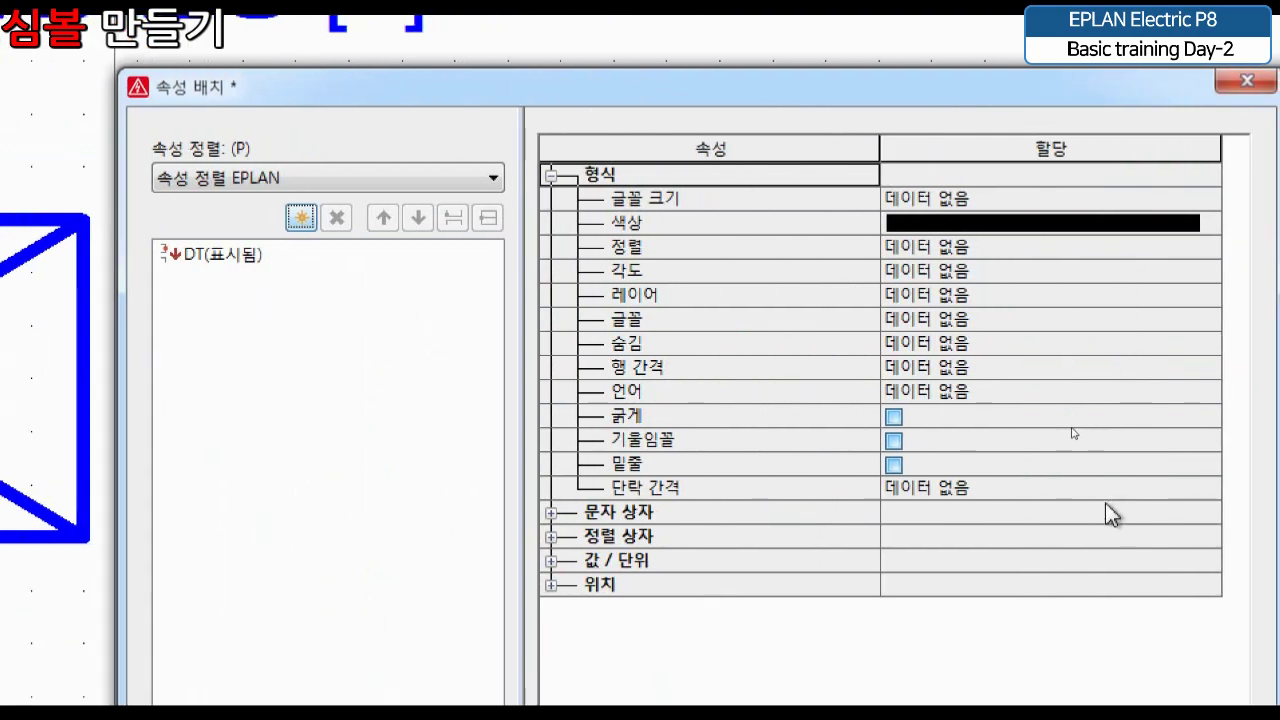
Filter the function properties for 기능 and add 기능 문자 to the property arrangement
{"action": "left_click", "coordinate": [299, 218]}
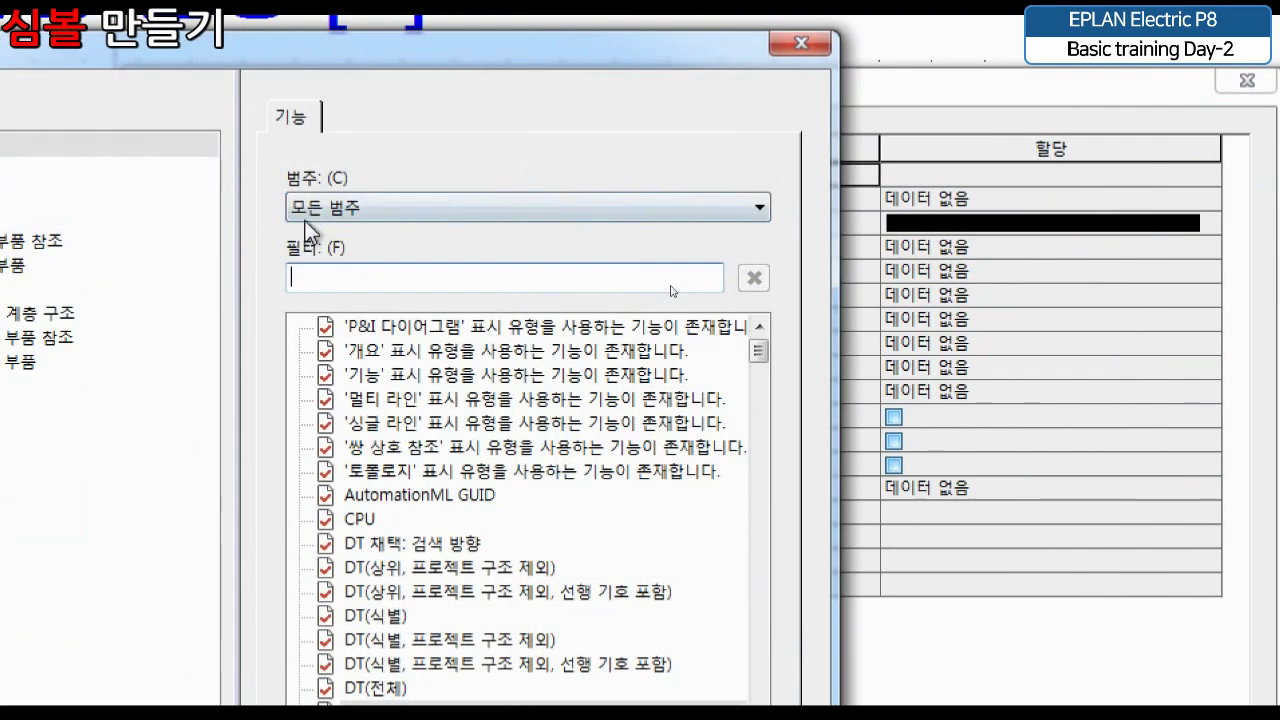
{"action": "left_click_drag", "start_coordinate": [291, 166], "coordinate": [725, 114]}
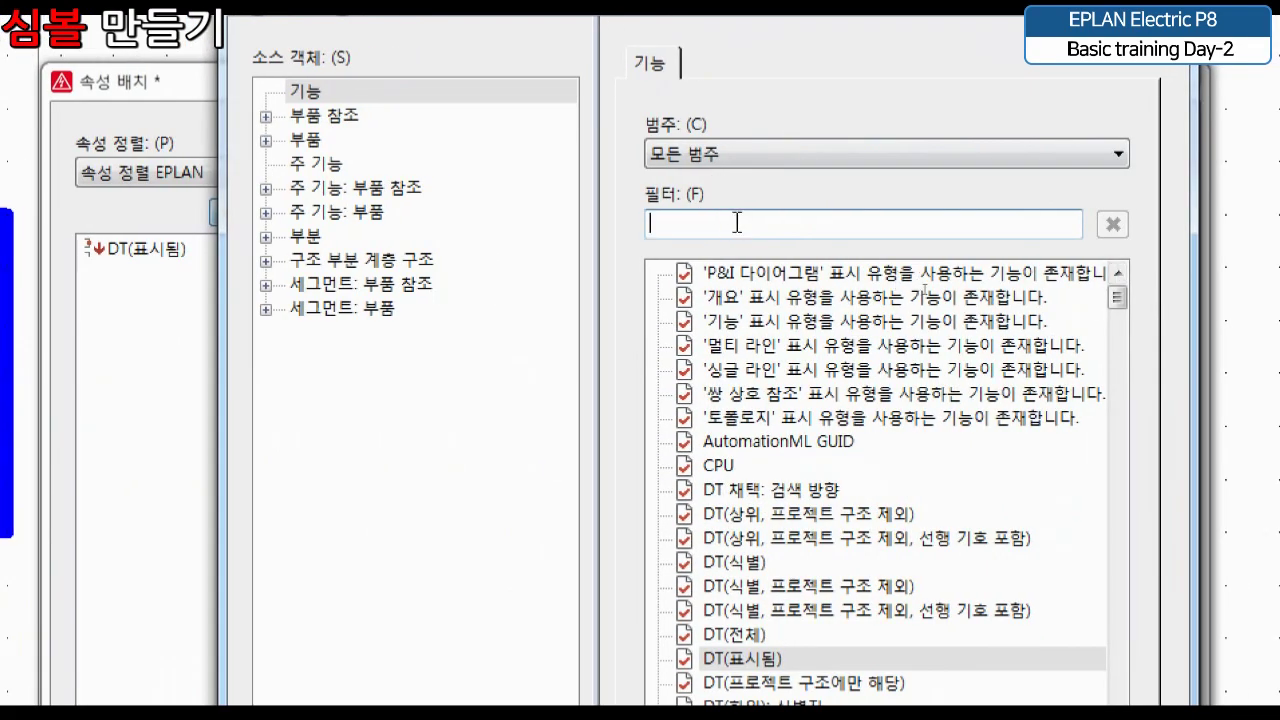
{"action": "type", "text": "ㄱㅣ능"}
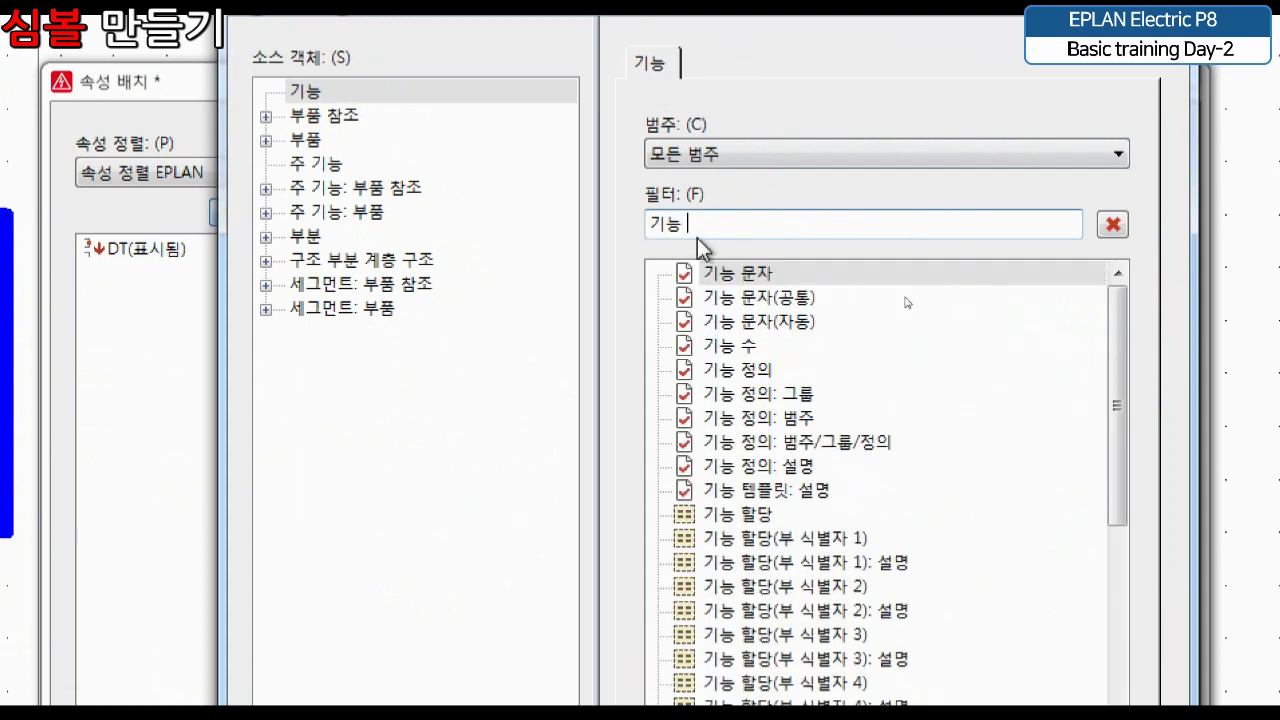
{"action": "double_click", "coordinate": [741, 272]}
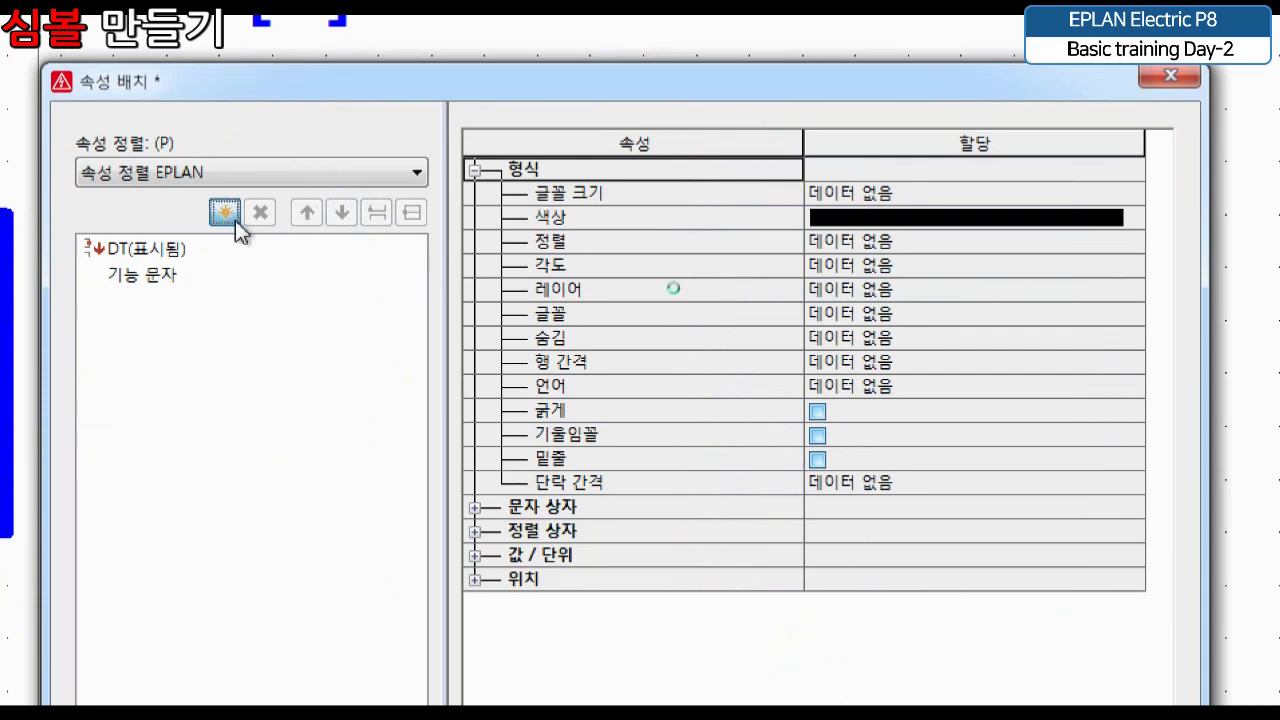
Filter the function properties for 기술적 특성 and add that property to the arrangement
{"action": "type", "text": "기"}
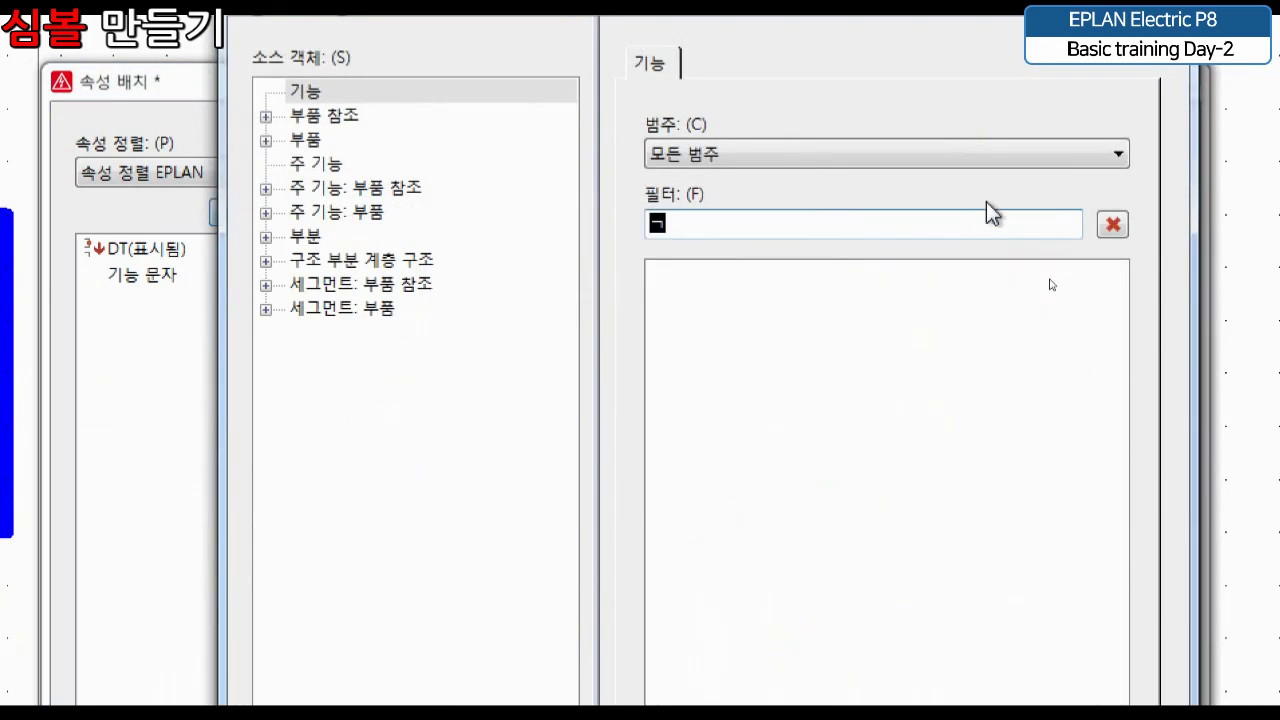
{"action": "type", "text": "술적 ㅌ"}
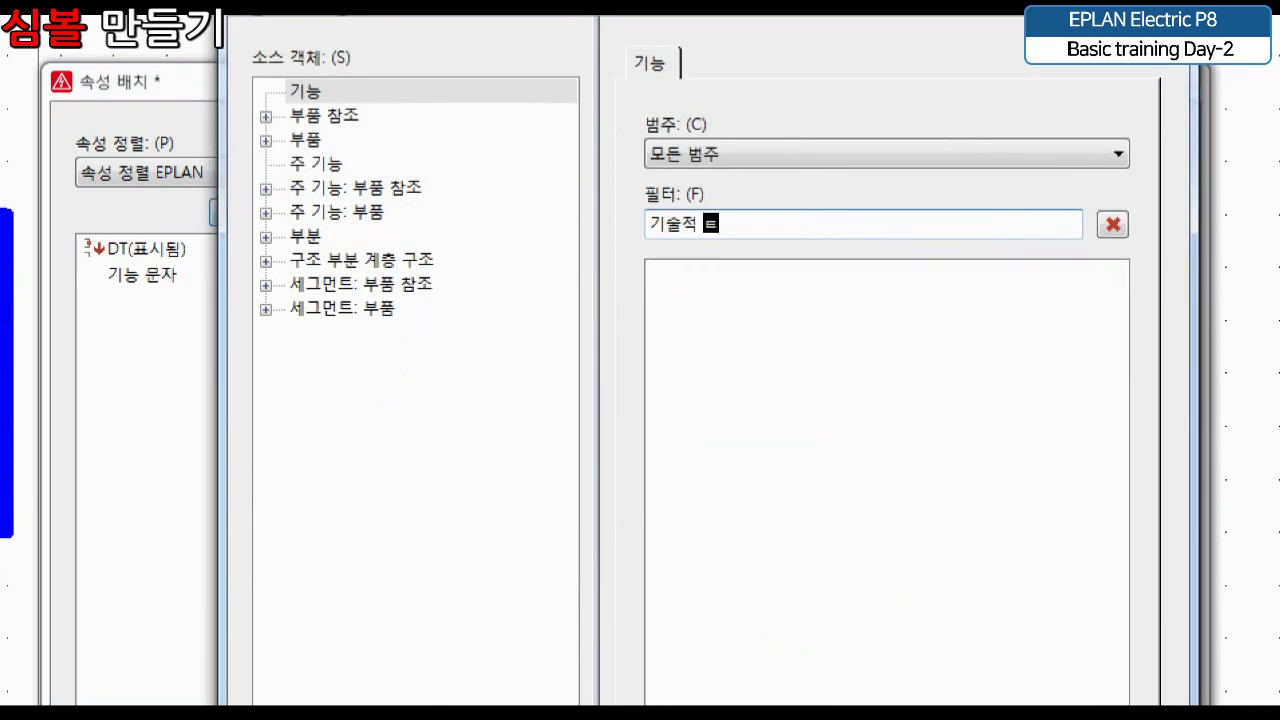
{"action": "type", "text": "특성"}
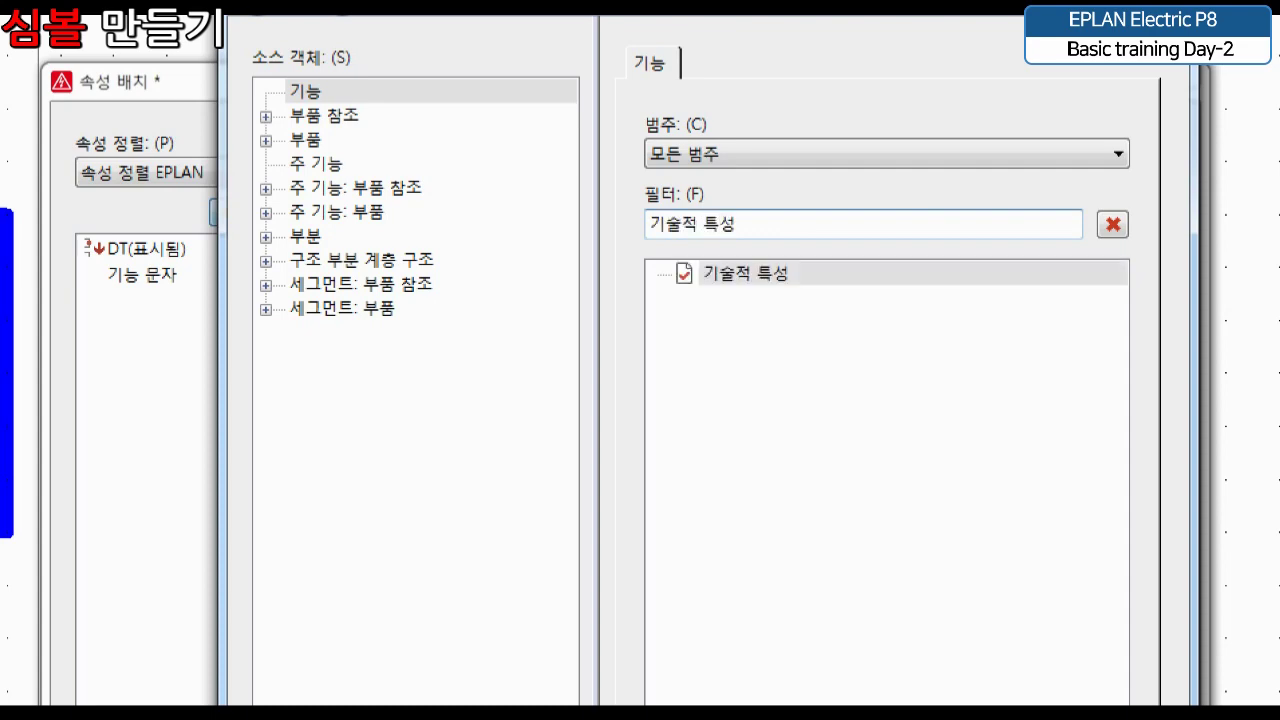
{"action": "double_click", "coordinate": [812, 272]}
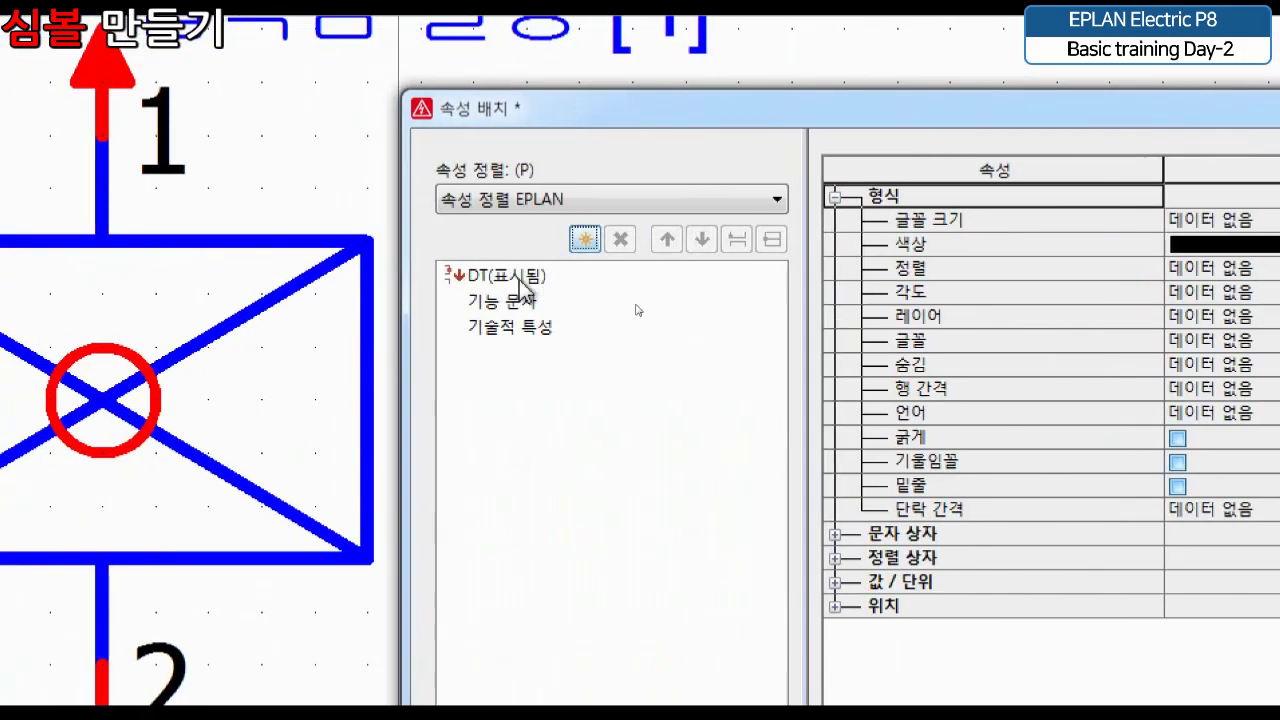
Compare the format settings of DT(표시됨), 기능 문자 and 기술적 특성, checking font size, colour, angle and layer
{"action": "left_click", "coordinate": [338, 292]}
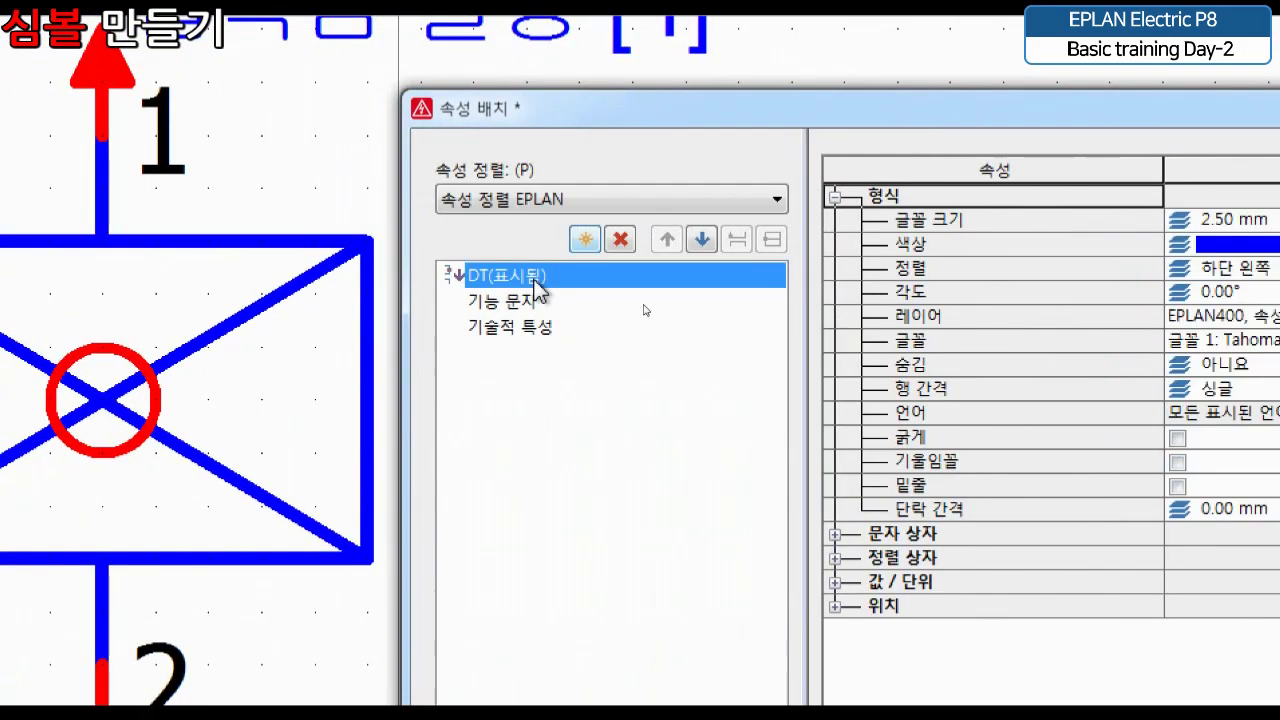
{"action": "left_click", "coordinate": [340, 320]}
{"action": "left_click", "coordinate": [647, 325]}
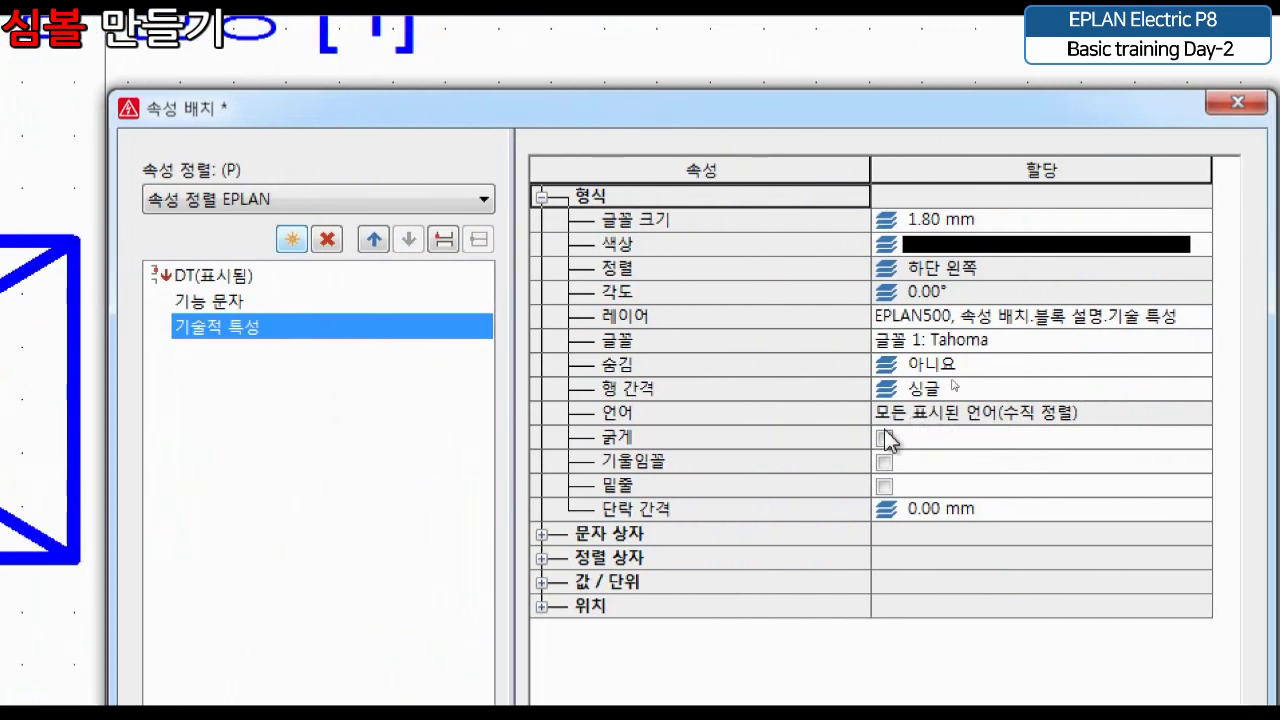
{"action": "left_click", "coordinate": [226, 280]}
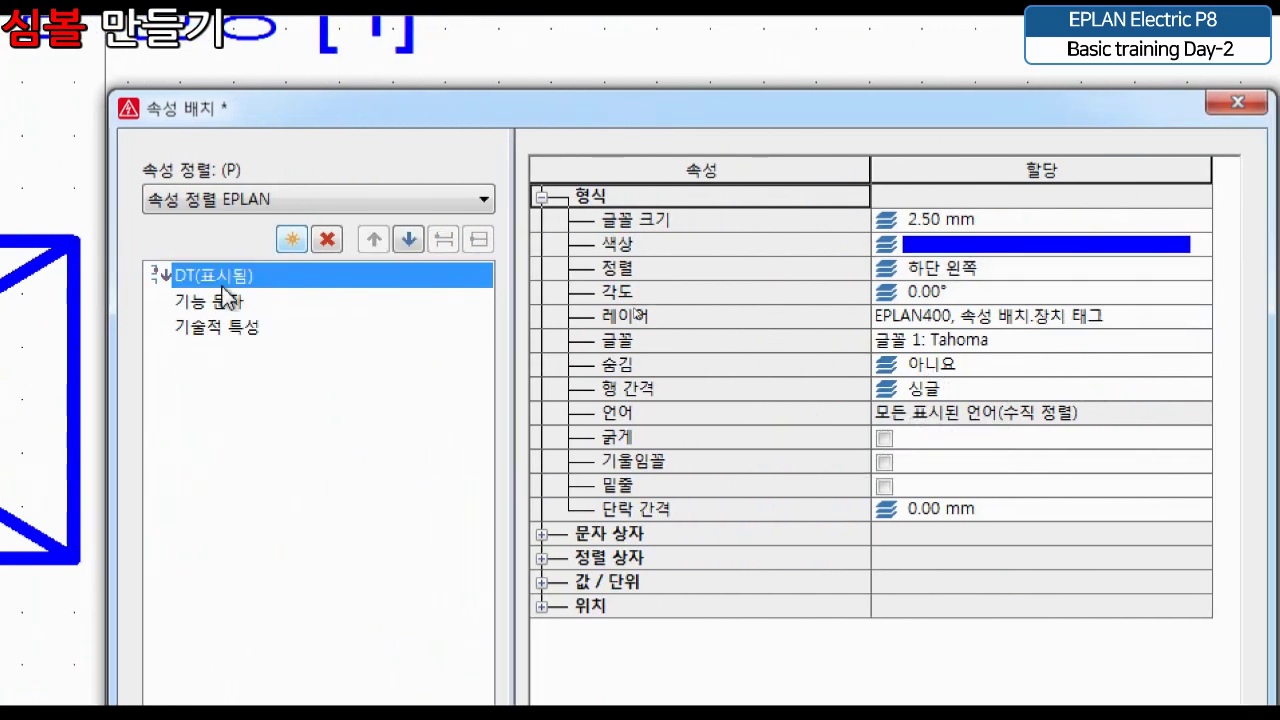
{"action": "left_click", "coordinate": [945, 292]}
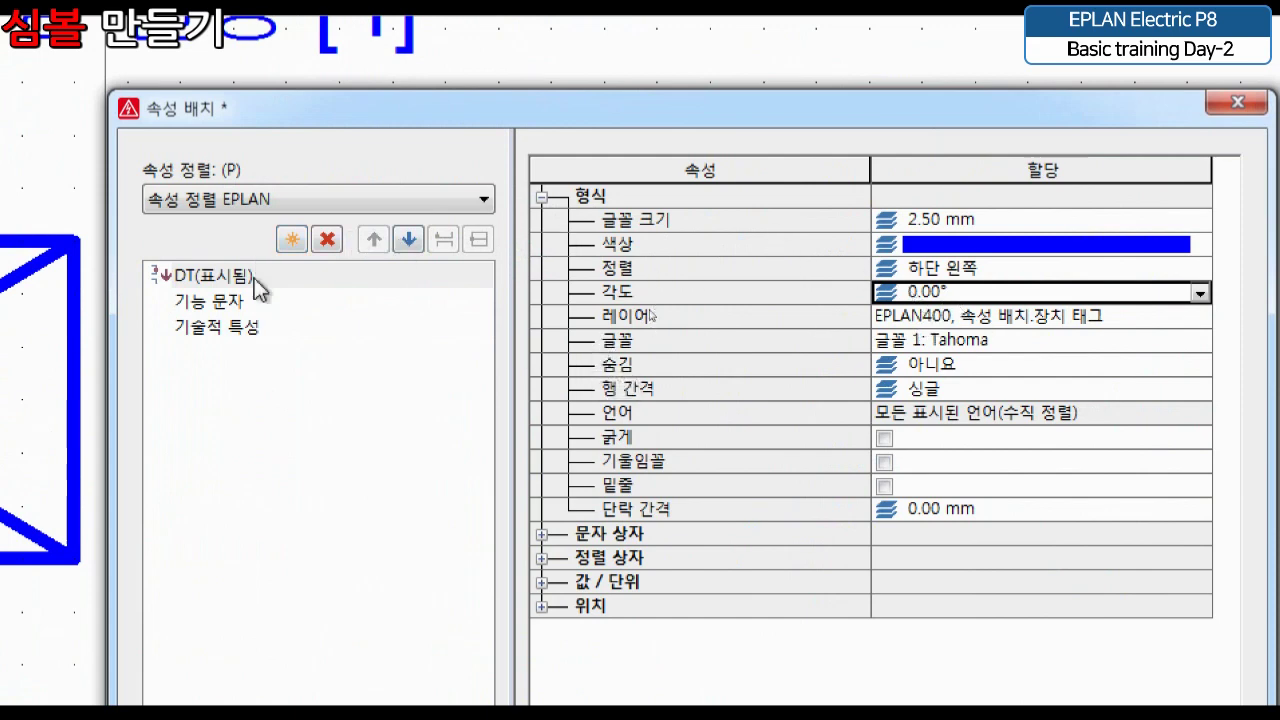
{"action": "left_click", "coordinate": [257, 310]}
{"action": "left_click", "coordinate": [260, 328]}
{"action": "left_click", "coordinate": [275, 300]}
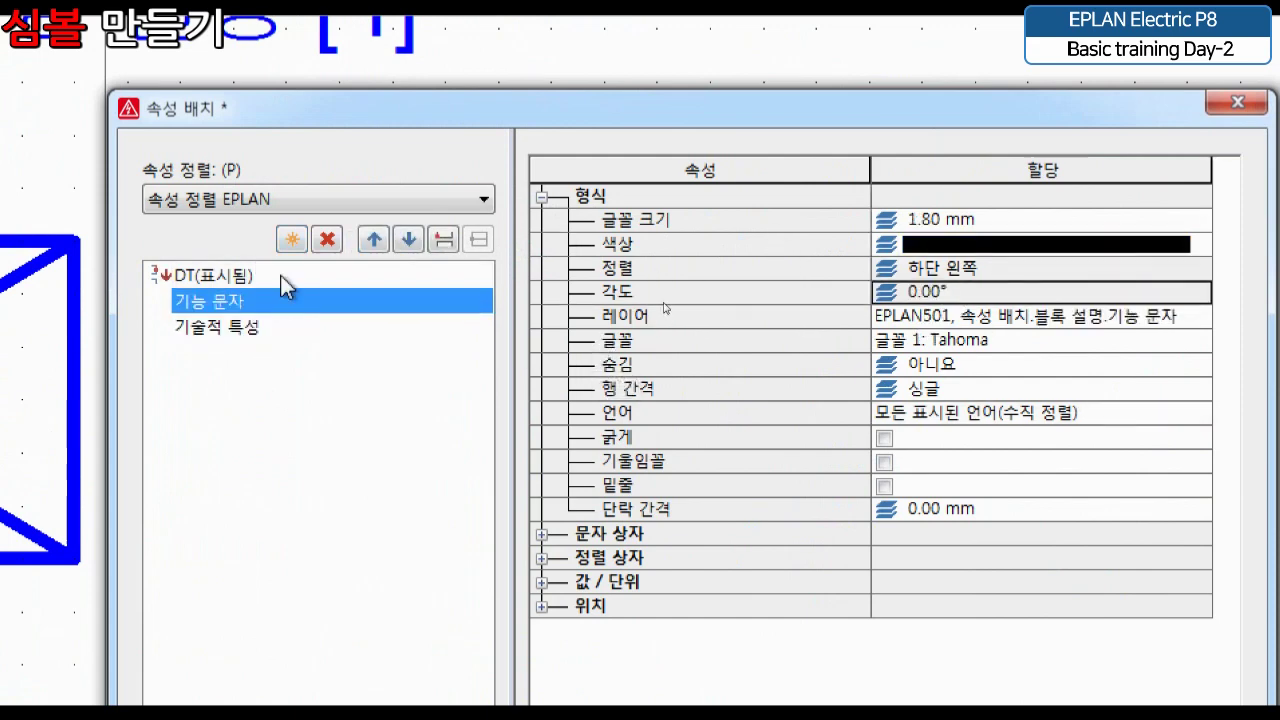
Accept the property arrangement and position the three property texts just to the right of the coil rectangle
{"action": "left_click", "coordinate": [285, 276]}
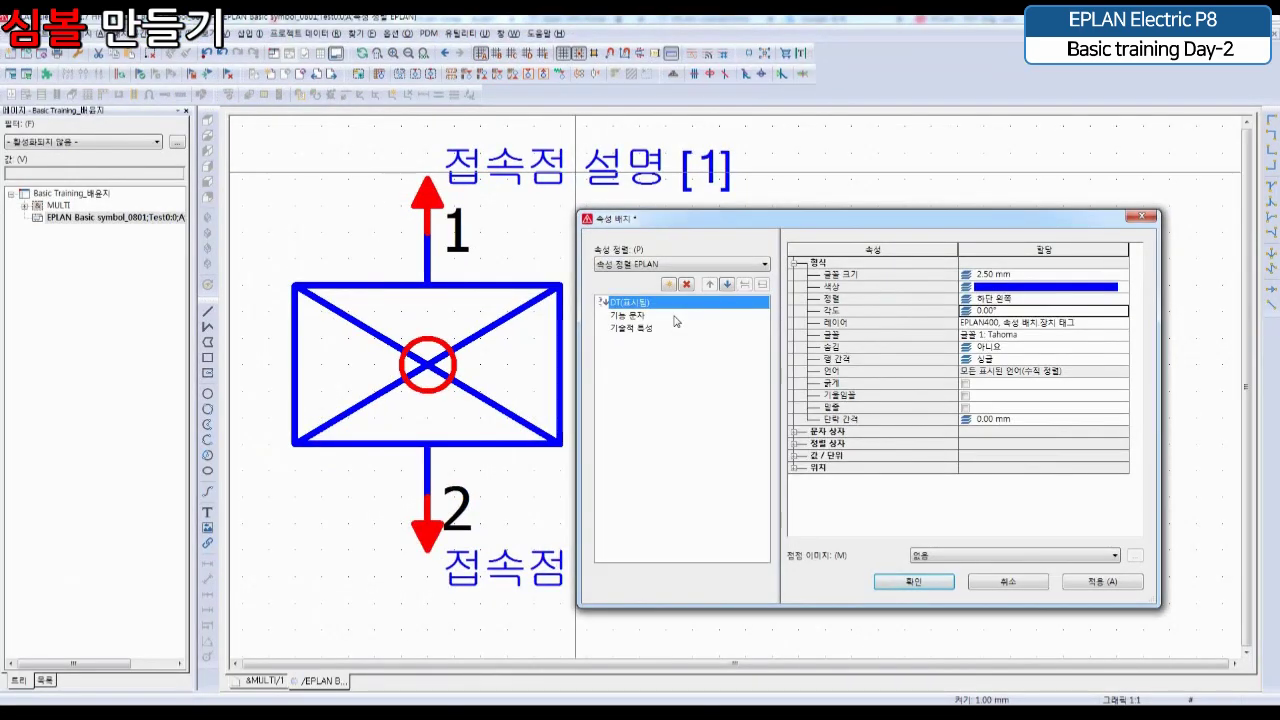
{"action": "left_click", "coordinate": [928, 583]}
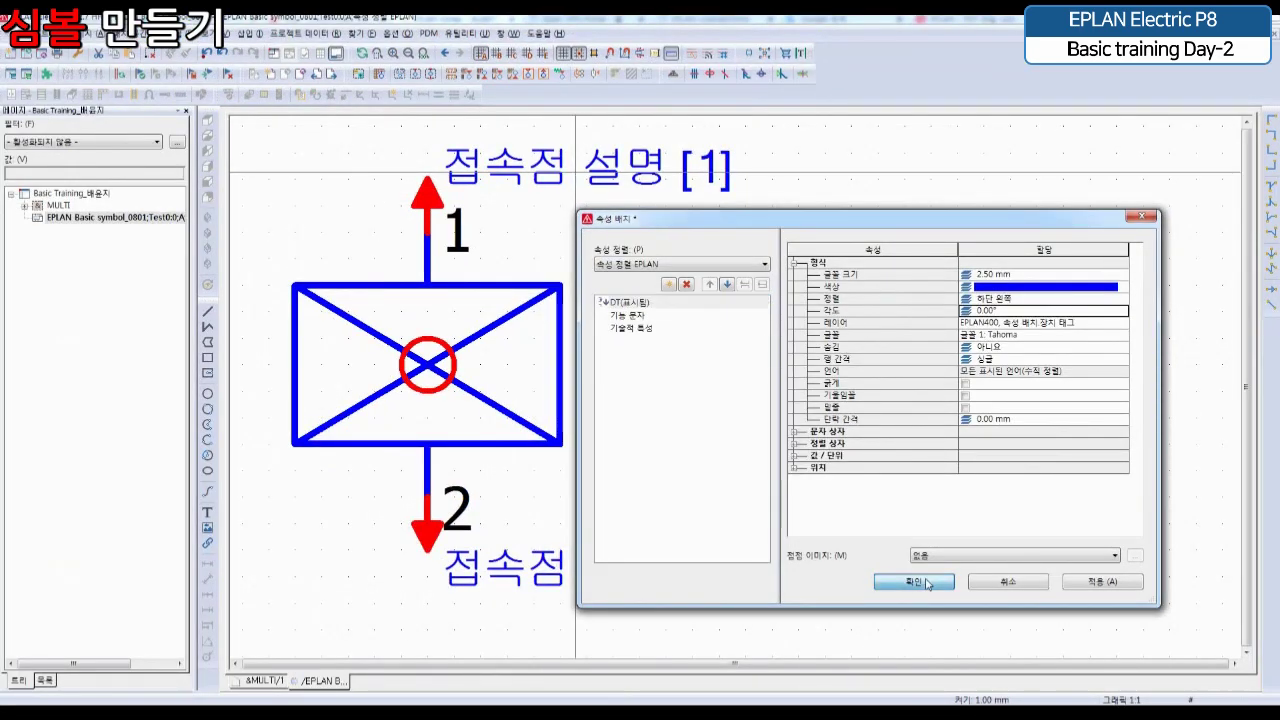
{"action": "left_click_drag", "start_coordinate": [600, 292], "coordinate": [785, 273]}
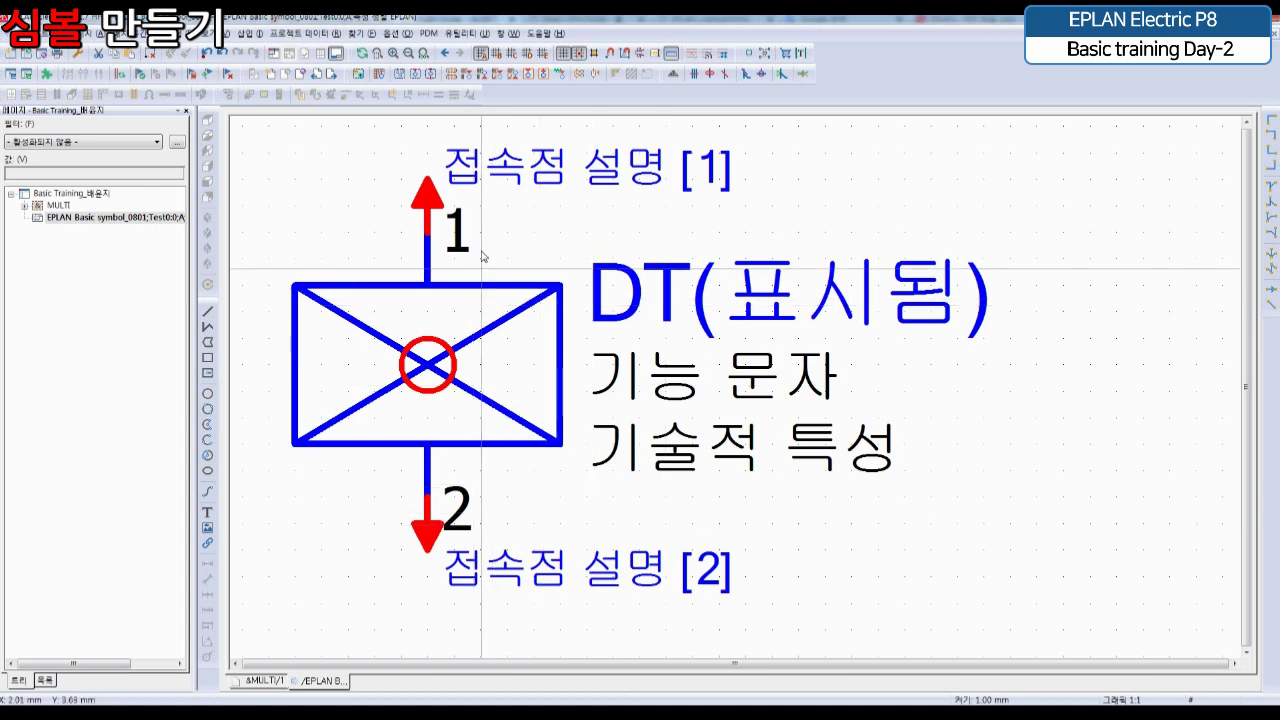
Create the symbol's B variant from source variant A with a 90° rotation, leaving the mirroring and other rotation options off
{"action": "left_click", "coordinate": [451, 37]}
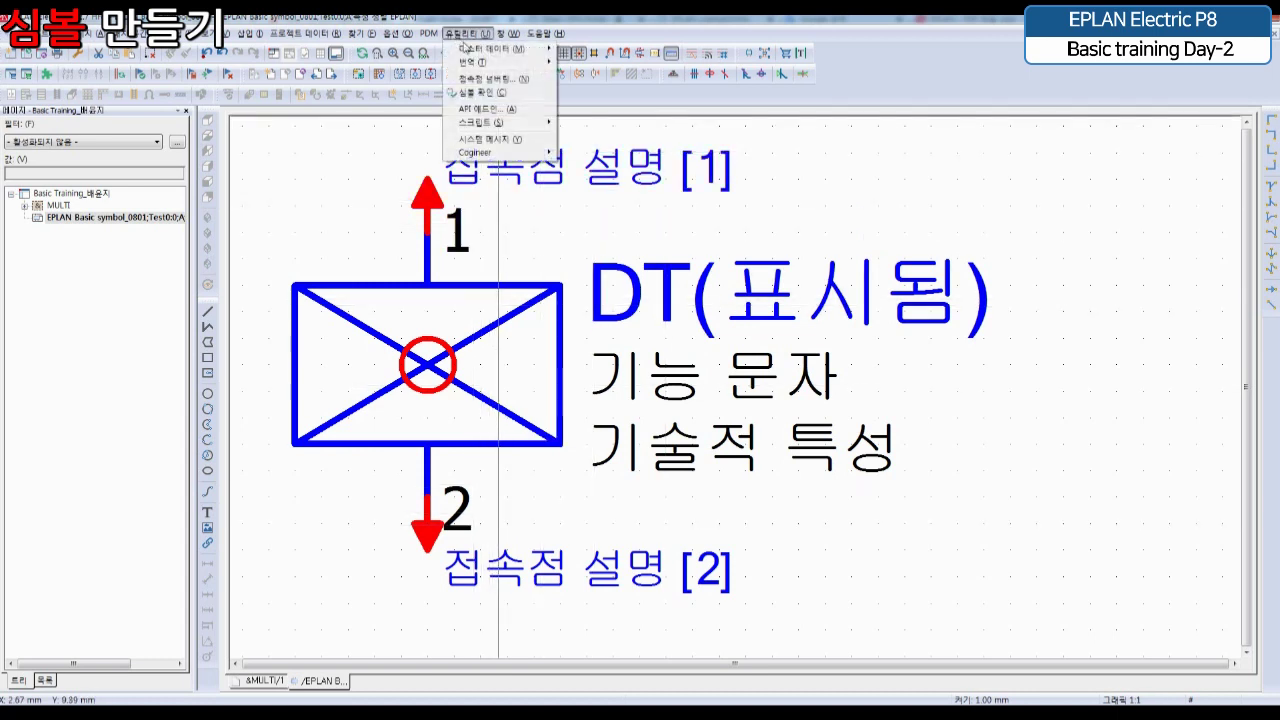
{"action": "mouse_move", "coordinate": [474, 55]}
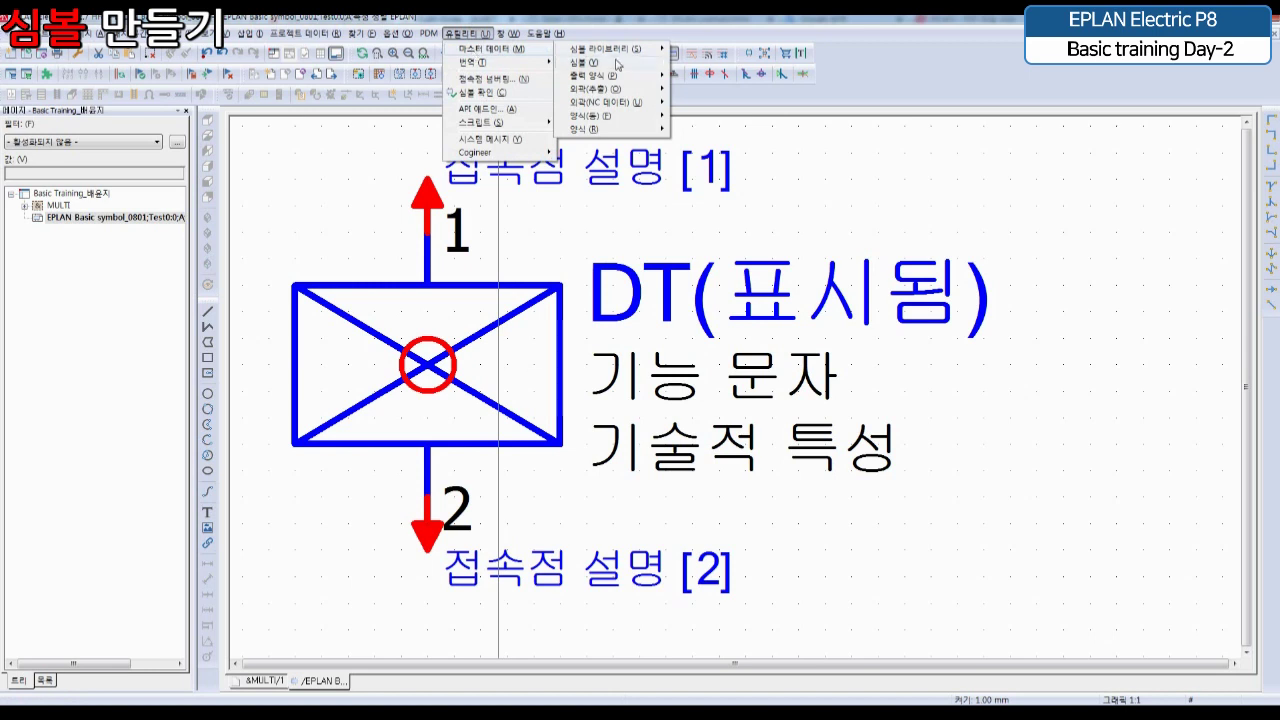
{"action": "mouse_move", "coordinate": [618, 64]}
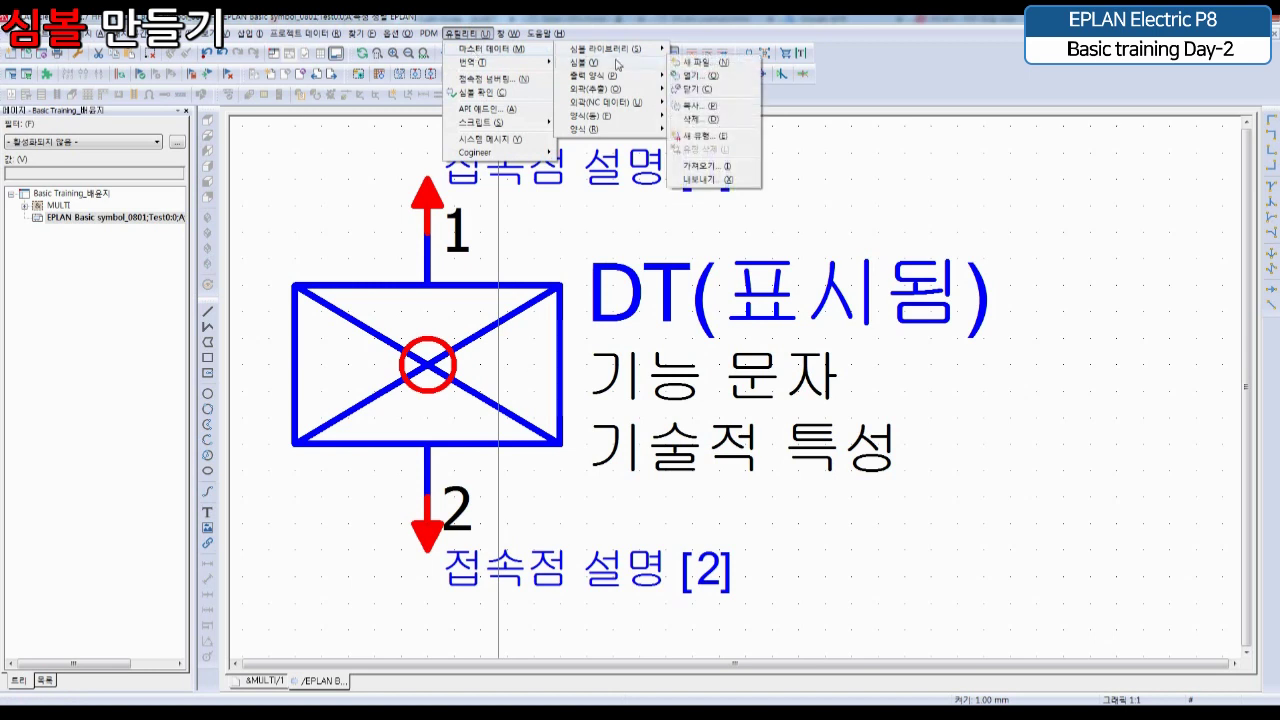
{"action": "left_click", "coordinate": [704, 136]}
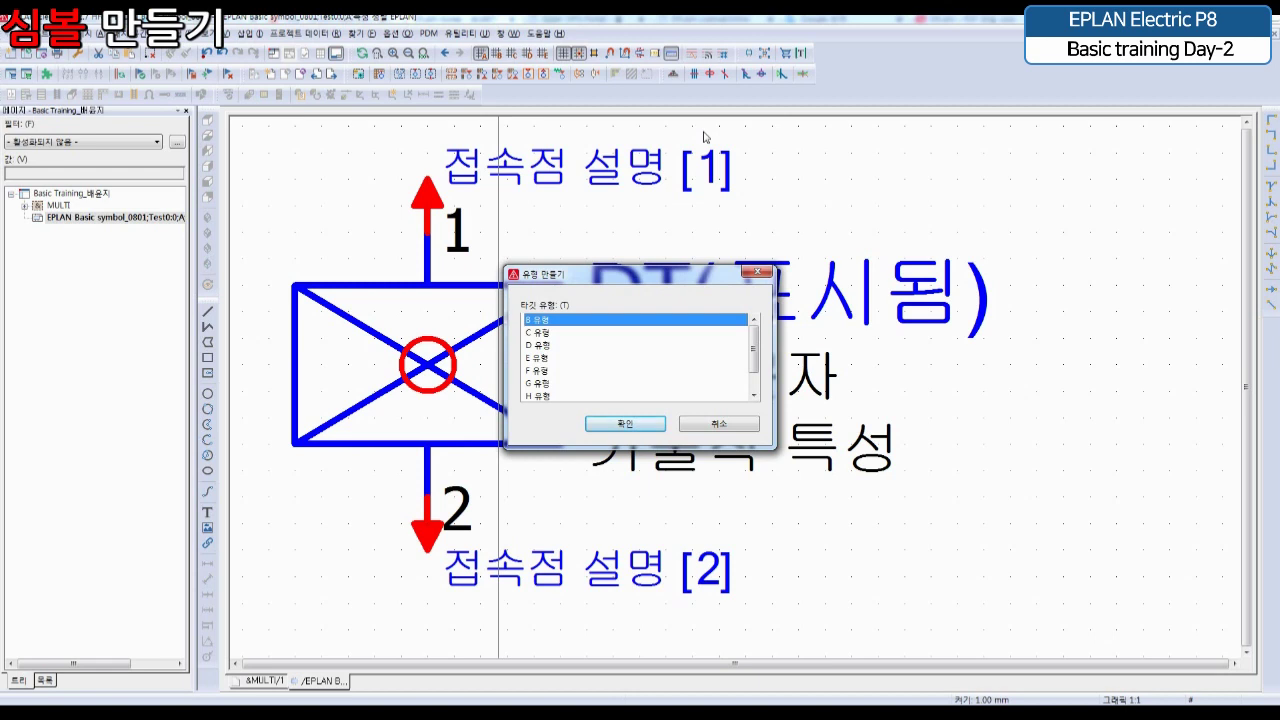
{"action": "left_click", "coordinate": [650, 422]}
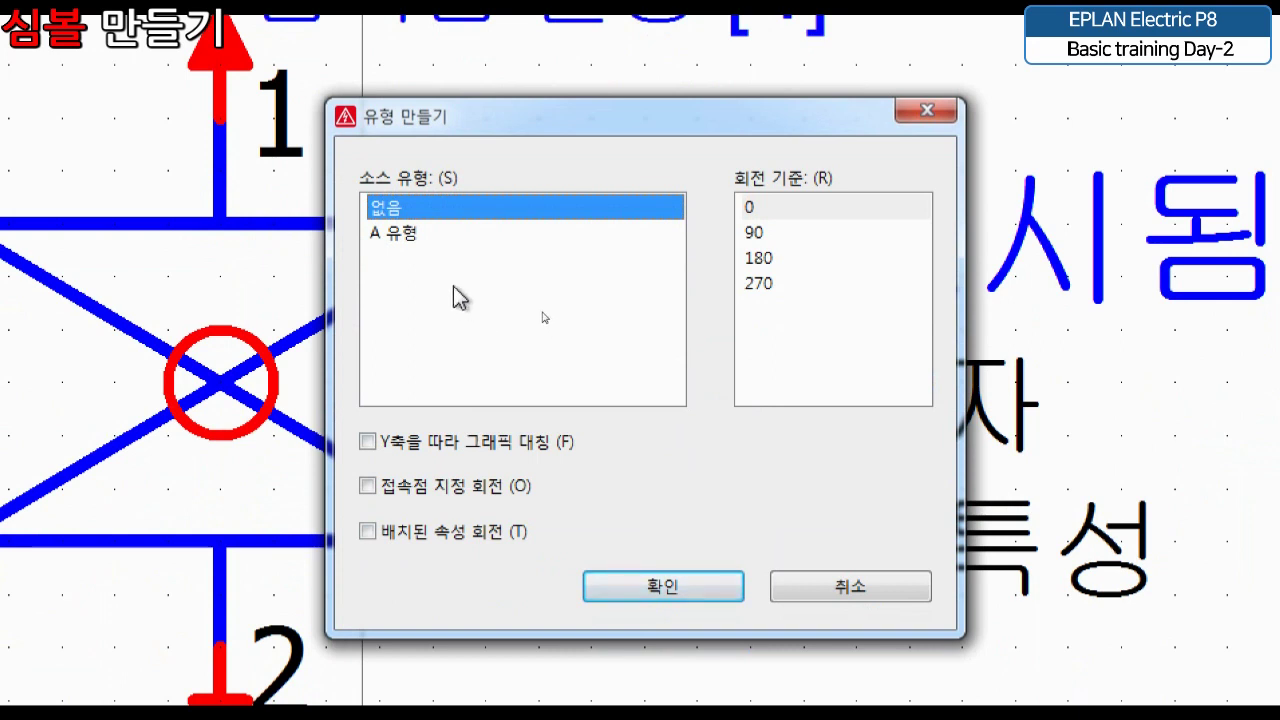
{"action": "left_click", "coordinate": [422, 236]}
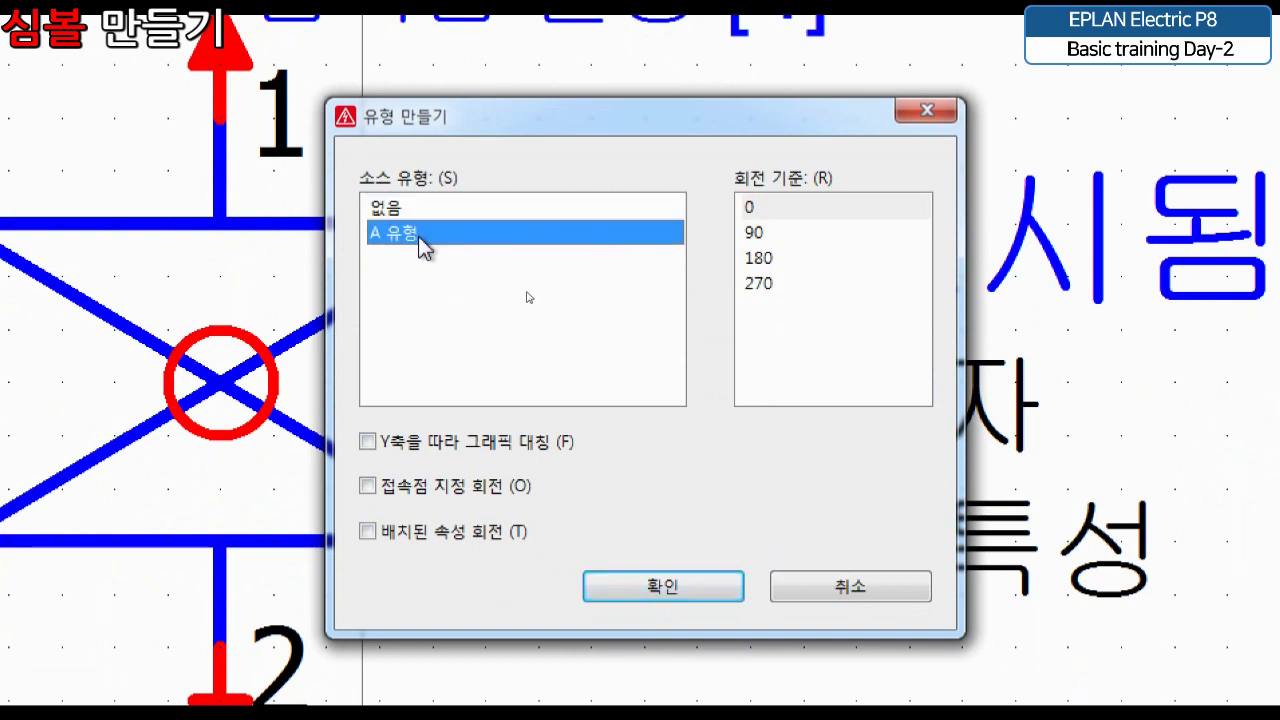
{"action": "left_click", "coordinate": [843, 236]}
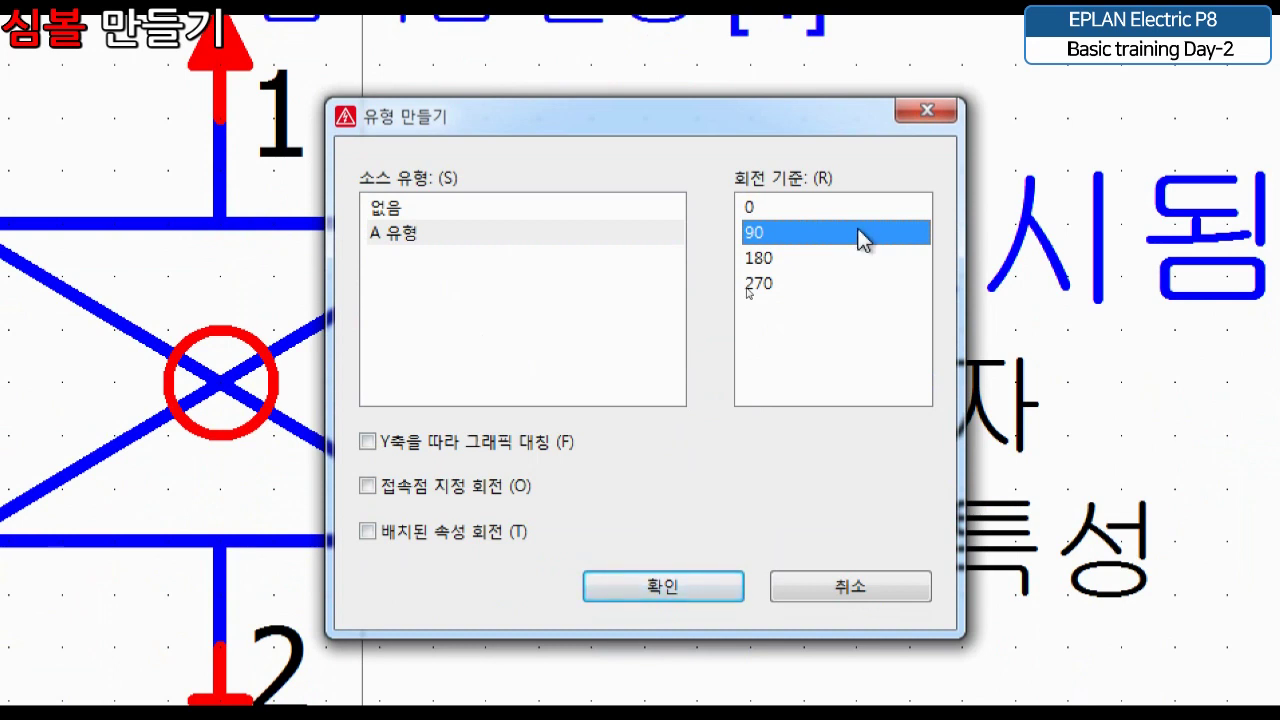
{"action": "left_click", "coordinate": [657, 248]}
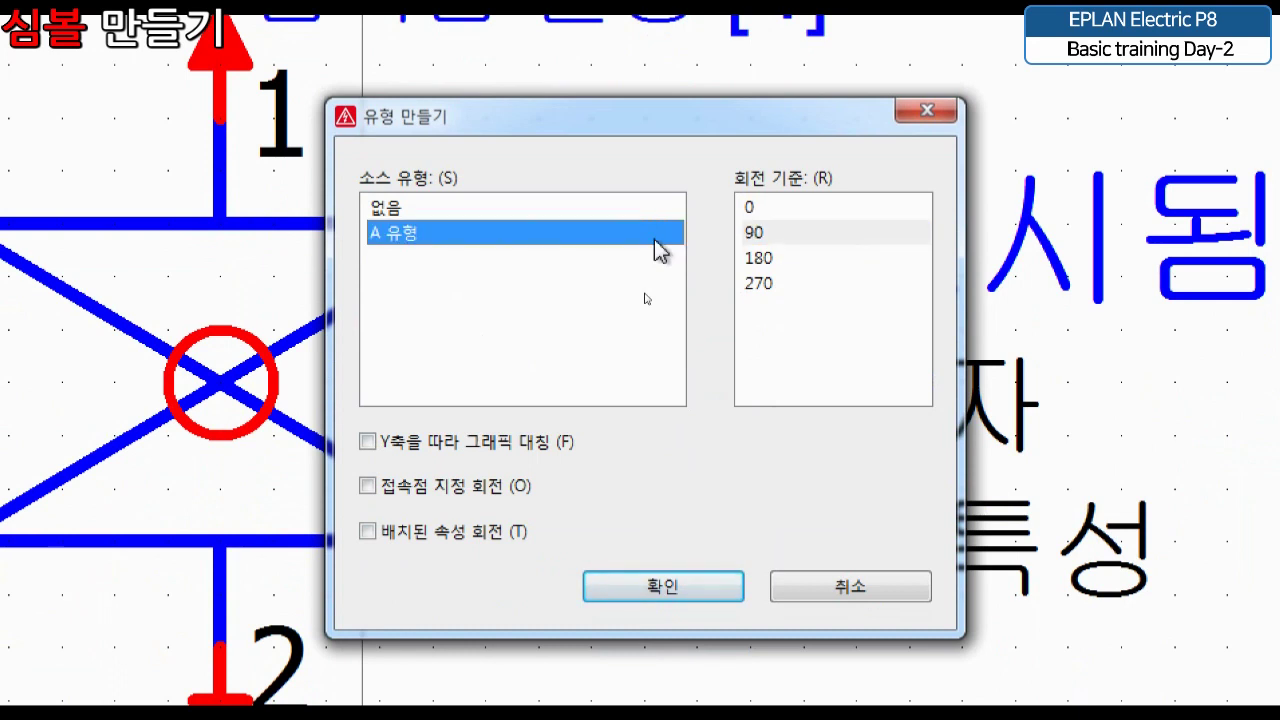
{"action": "left_click", "coordinate": [798, 235]}
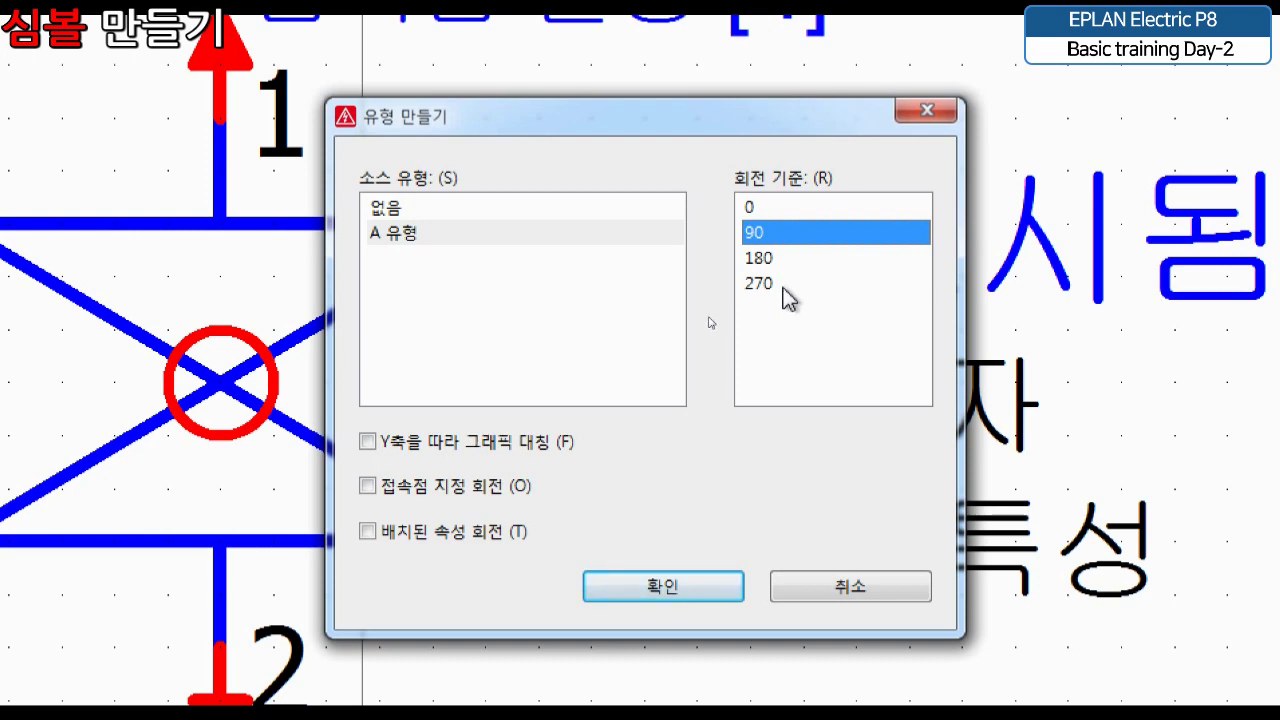
{"action": "left_click", "coordinate": [718, 596]}
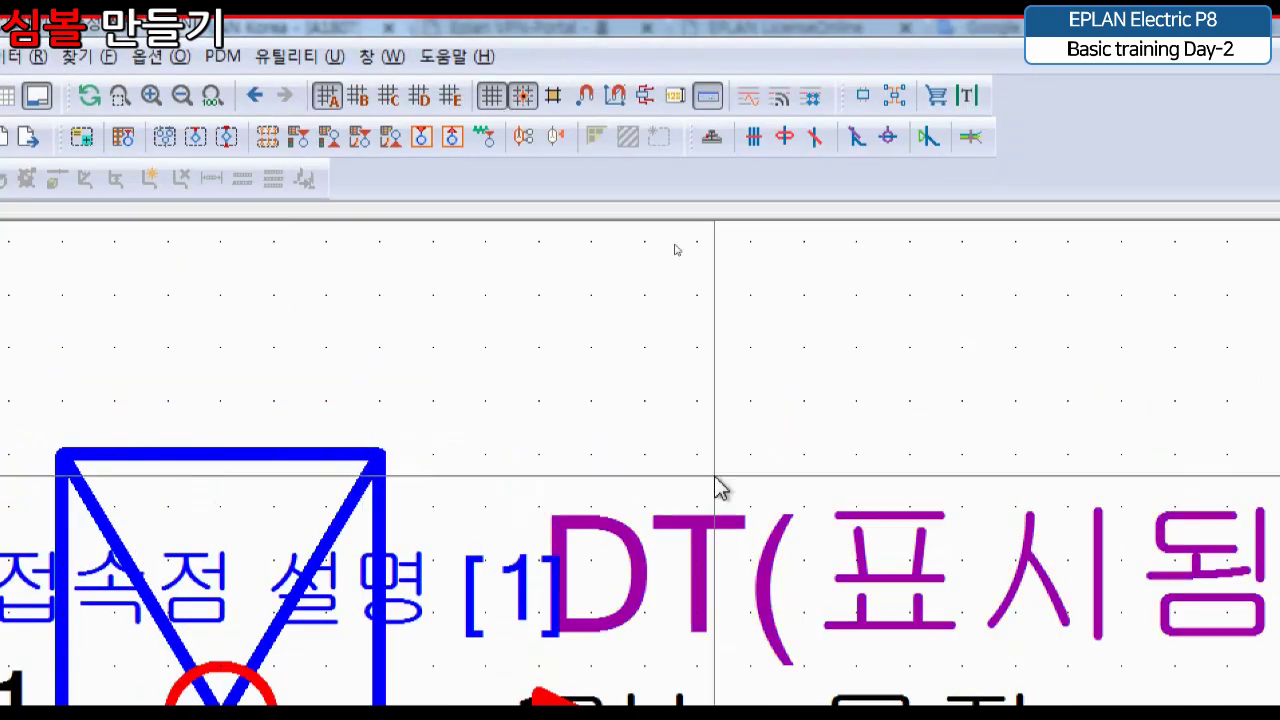
{"action": "middle_click_drag", "start_coordinate": [714, 477], "coordinate": [855, 271]}
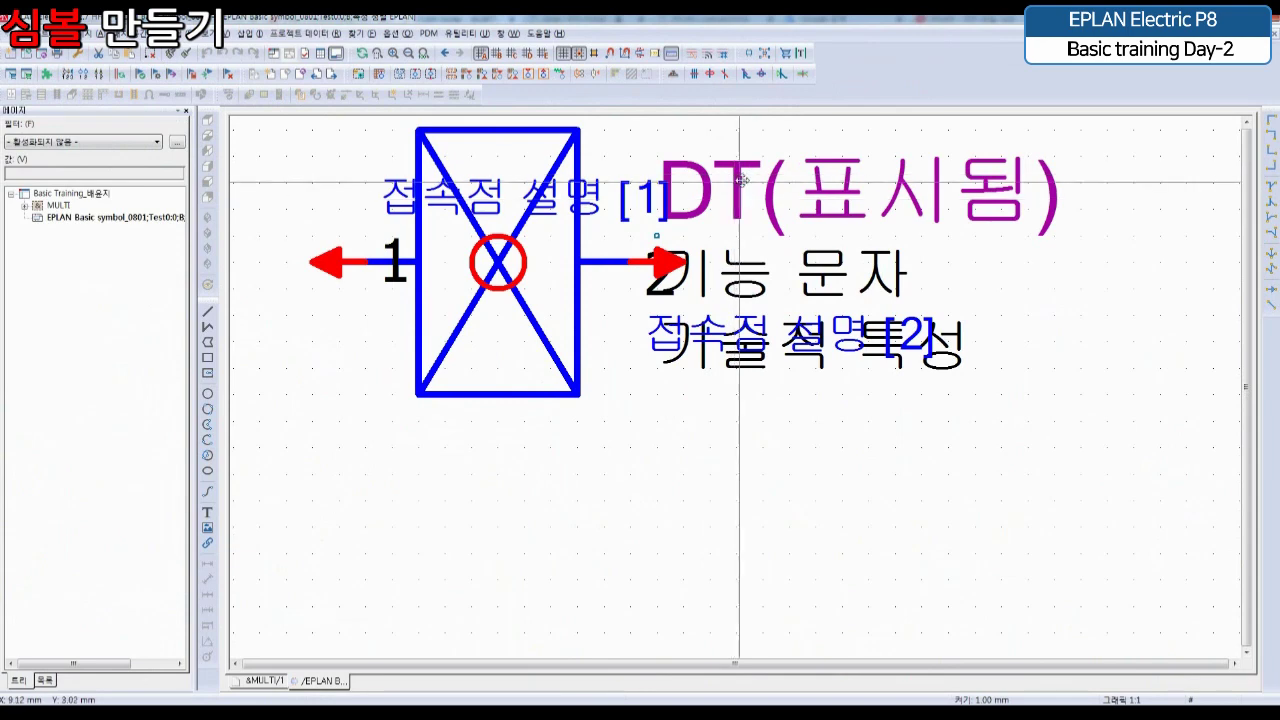
Move the B variant's three property texts below the coil rectangle and display the symbol editor (심볼 편집기) toolbar
{"action": "left_click_drag", "start_coordinate": [727, 184], "coordinate": [456, 459]}
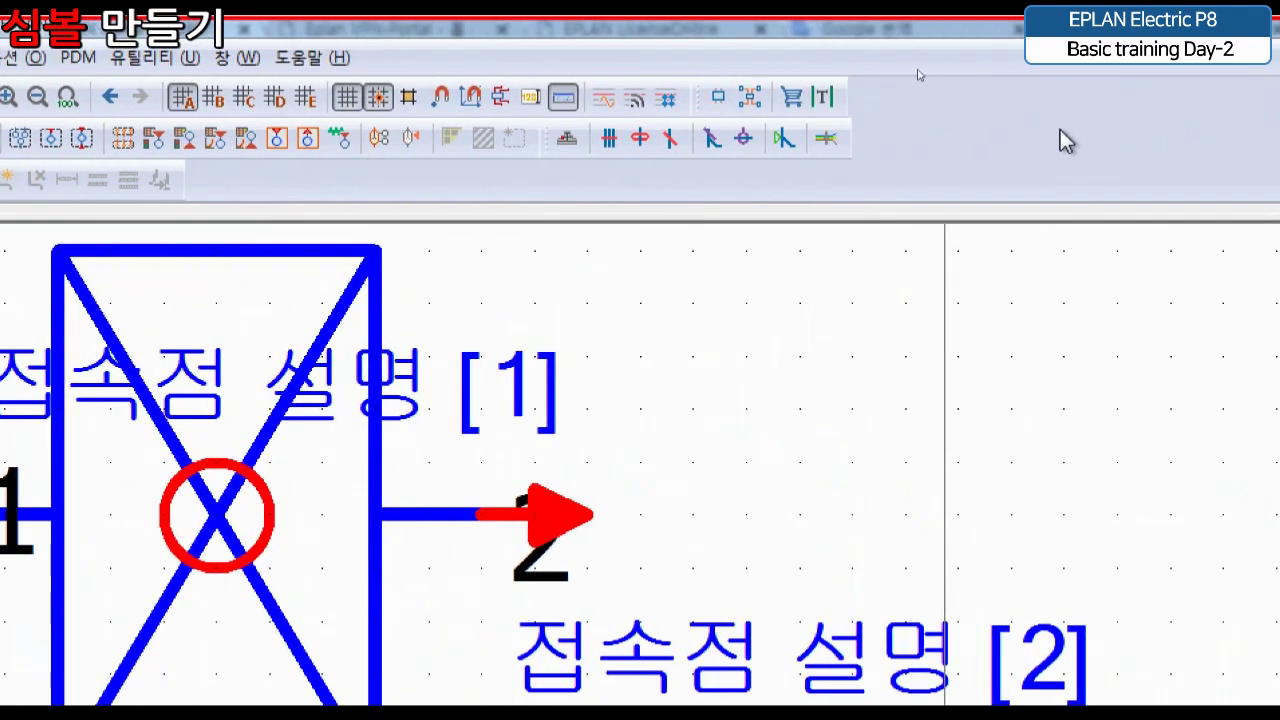
{"action": "right_click", "coordinate": [980, 112]}
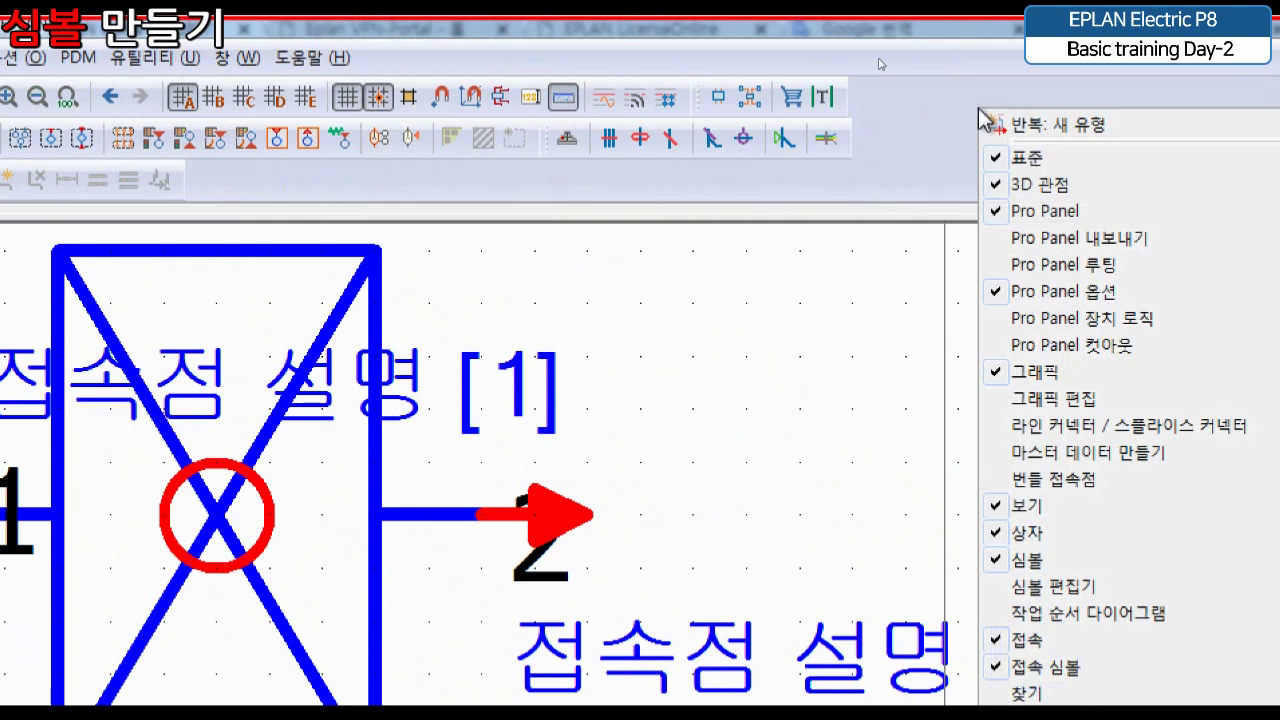
{"action": "left_click", "coordinate": [1050, 598]}
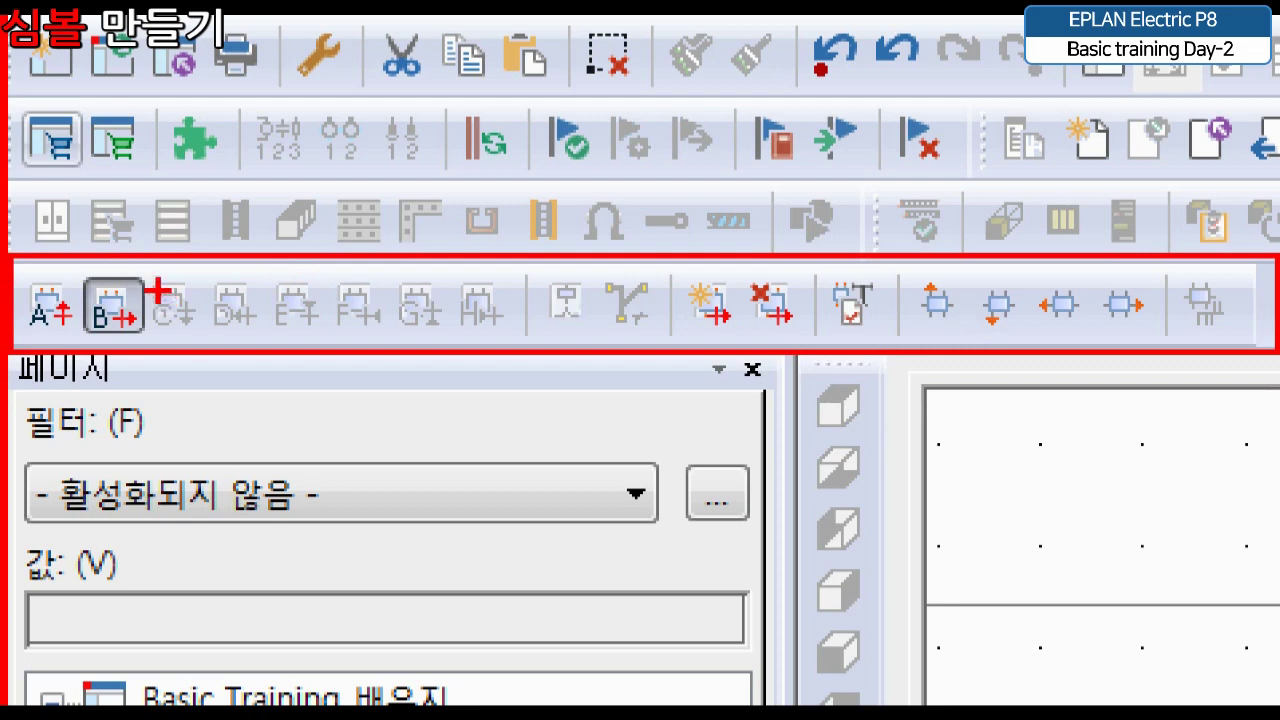
{"action": "mouse_move", "coordinate": [182, 291]}
{"action": "left_mouse_down"}
{"action": "mouse_move", "coordinate": [172, 331]}
{"action": "mouse_move", "coordinate": [195, 341]}
{"action": "left_mouse_up"}
{"action": "left_click_drag", "start_coordinate": [137, 309], "coordinate": [519, 309]}
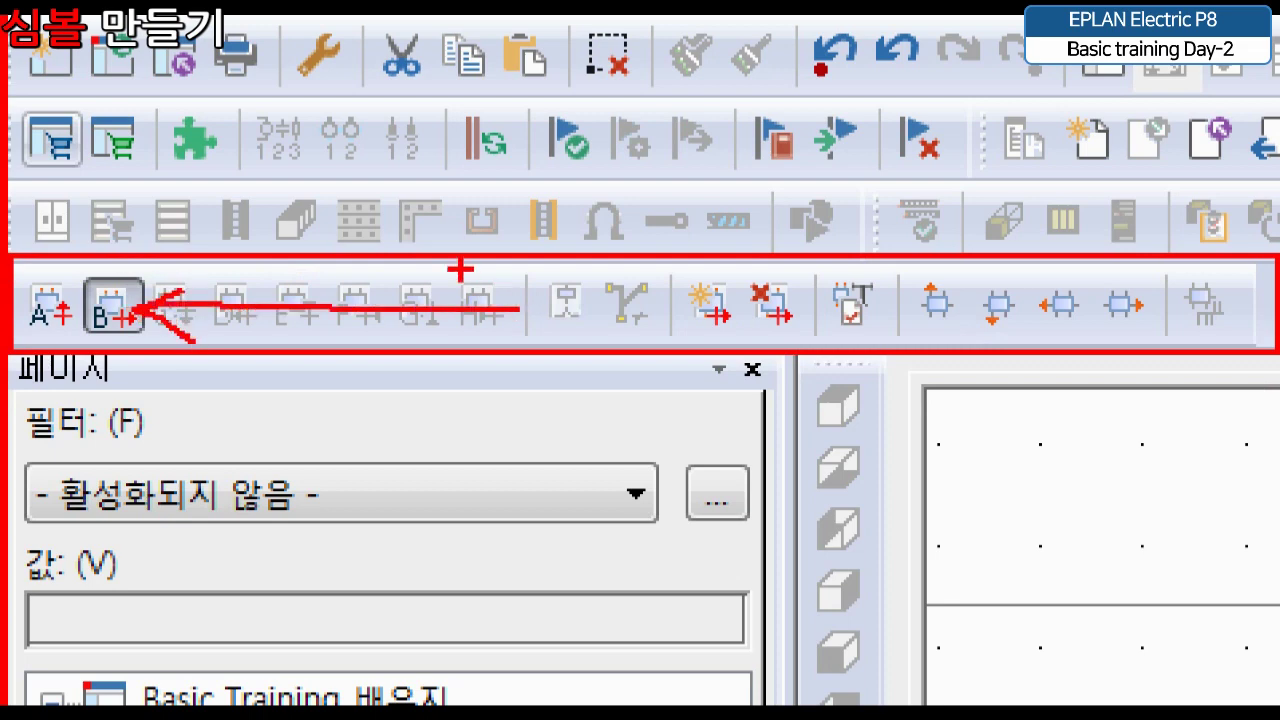
{"action": "left_click_drag", "start_coordinate": [463, 266], "coordinate": [471, 339]}
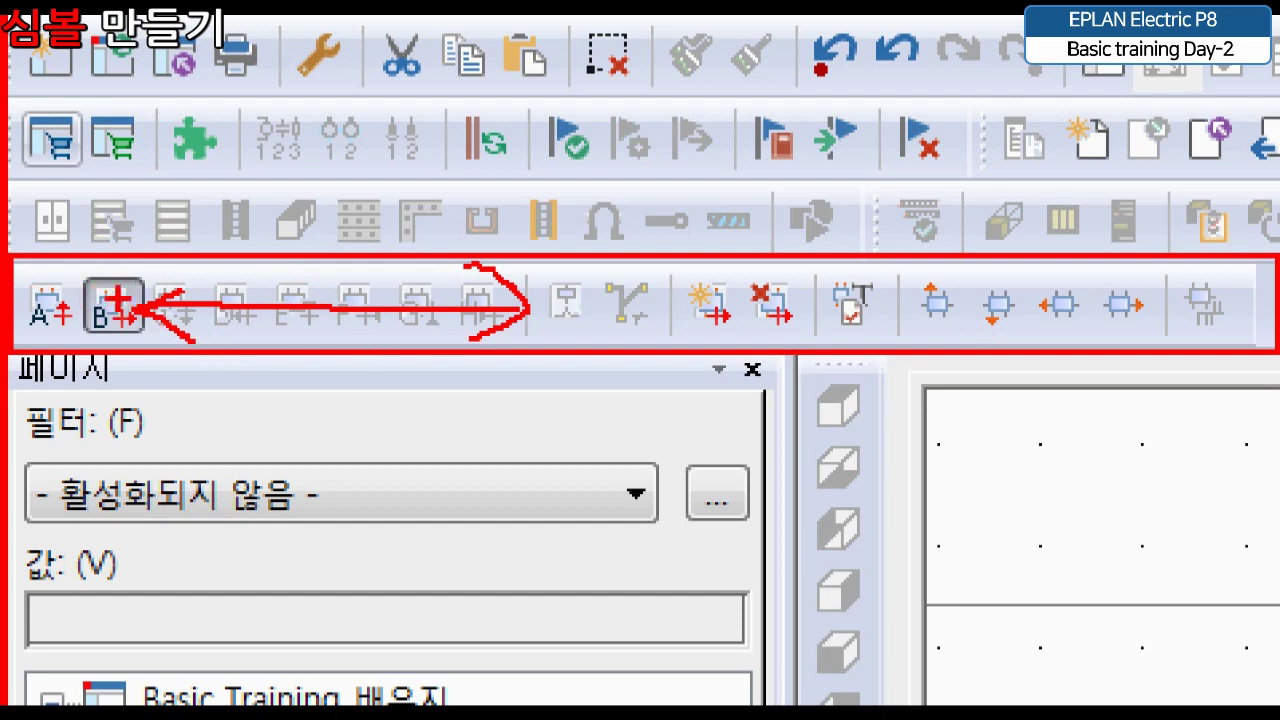
{"action": "left_click_drag", "start_coordinate": [104, 282], "coordinate": [87, 316]}
{"action": "left_click_drag", "start_coordinate": [158, 276], "coordinate": [121, 326]}
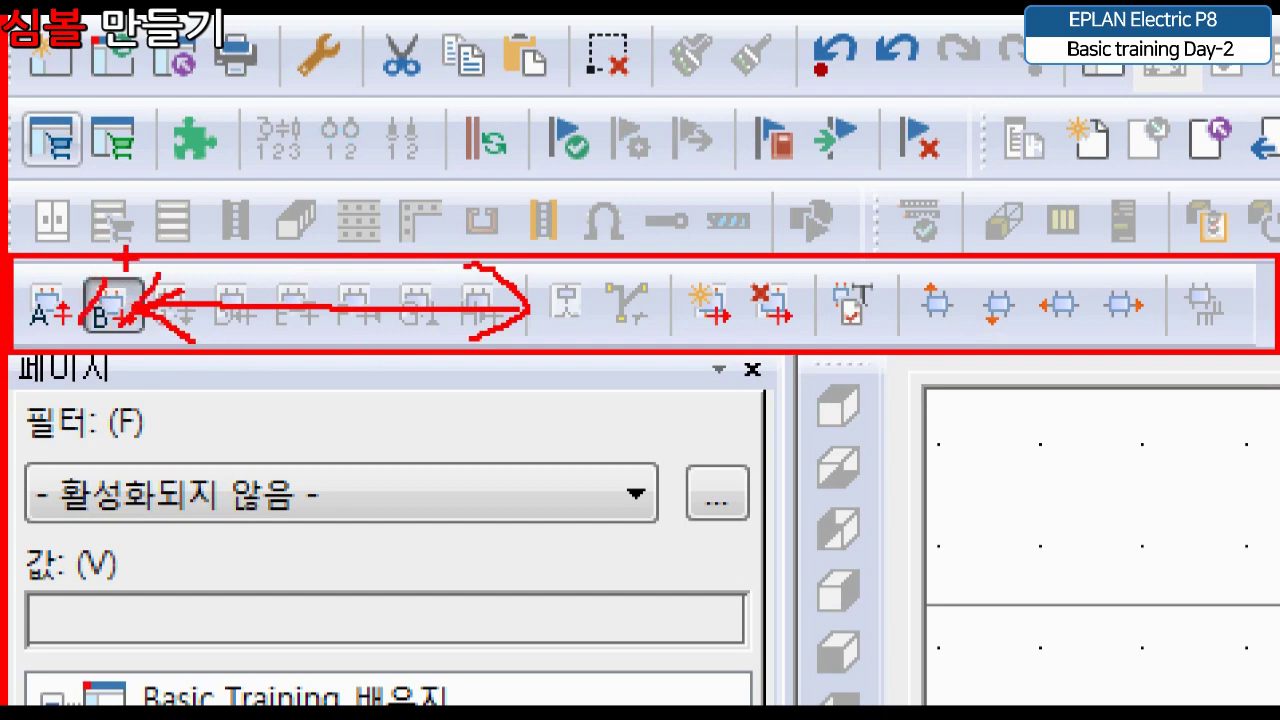
{"action": "mouse_move", "coordinate": [126, 261]}
{"action": "left_mouse_down"}
{"action": "mouse_move", "coordinate": [92, 316]}
{"action": "mouse_move", "coordinate": [112, 307]}
{"action": "left_mouse_up"}
{"action": "mouse_move", "coordinate": [670, 244]}
{"action": "left_mouse_down"}
{"action": "mouse_move", "coordinate": [810, 262]}
{"action": "mouse_move", "coordinate": [825, 228]}
{"action": "left_mouse_up"}
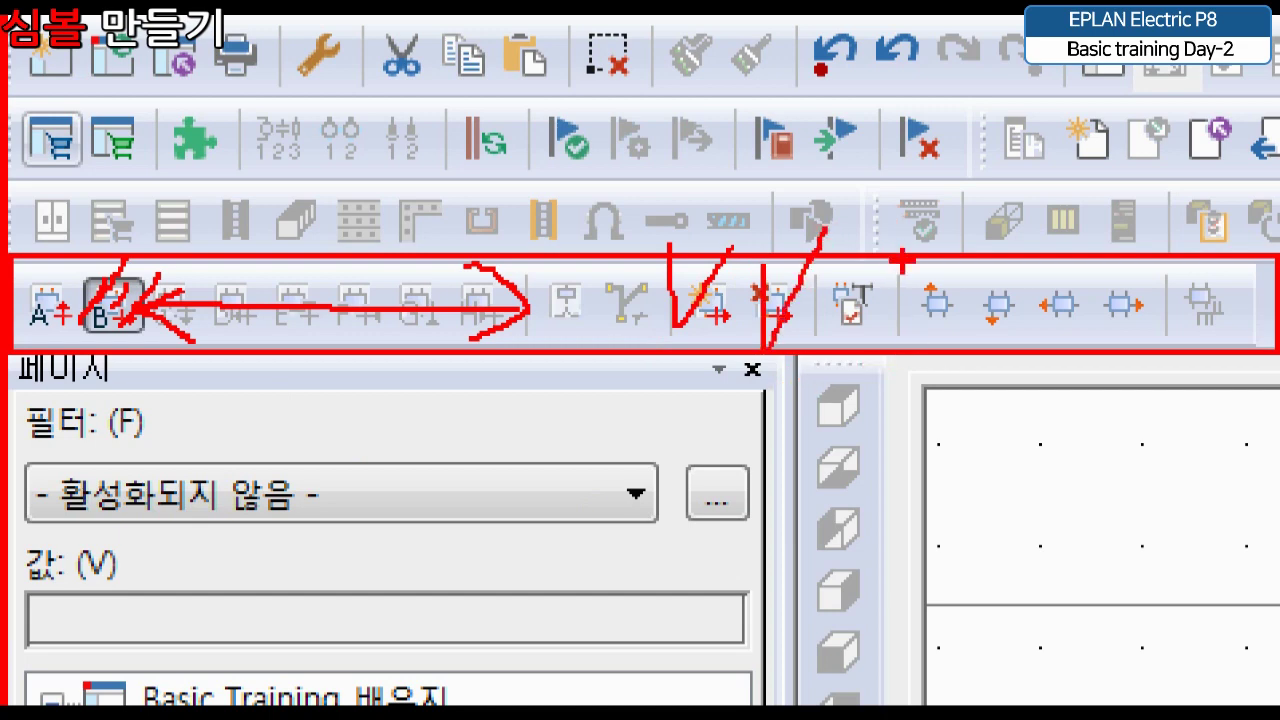
{"action": "mouse_move", "coordinate": [905, 258]}
{"action": "left_mouse_down"}
{"action": "mouse_move", "coordinate": [971, 337]}
{"action": "mouse_move", "coordinate": [1155, 365]}
{"action": "left_mouse_up"}
{"action": "mouse_move", "coordinate": [842, 258]}
{"action": "left_mouse_down"}
{"action": "mouse_move", "coordinate": [853, 325]}
{"action": "mouse_move", "coordinate": [922, 230]}
{"action": "left_mouse_up"}
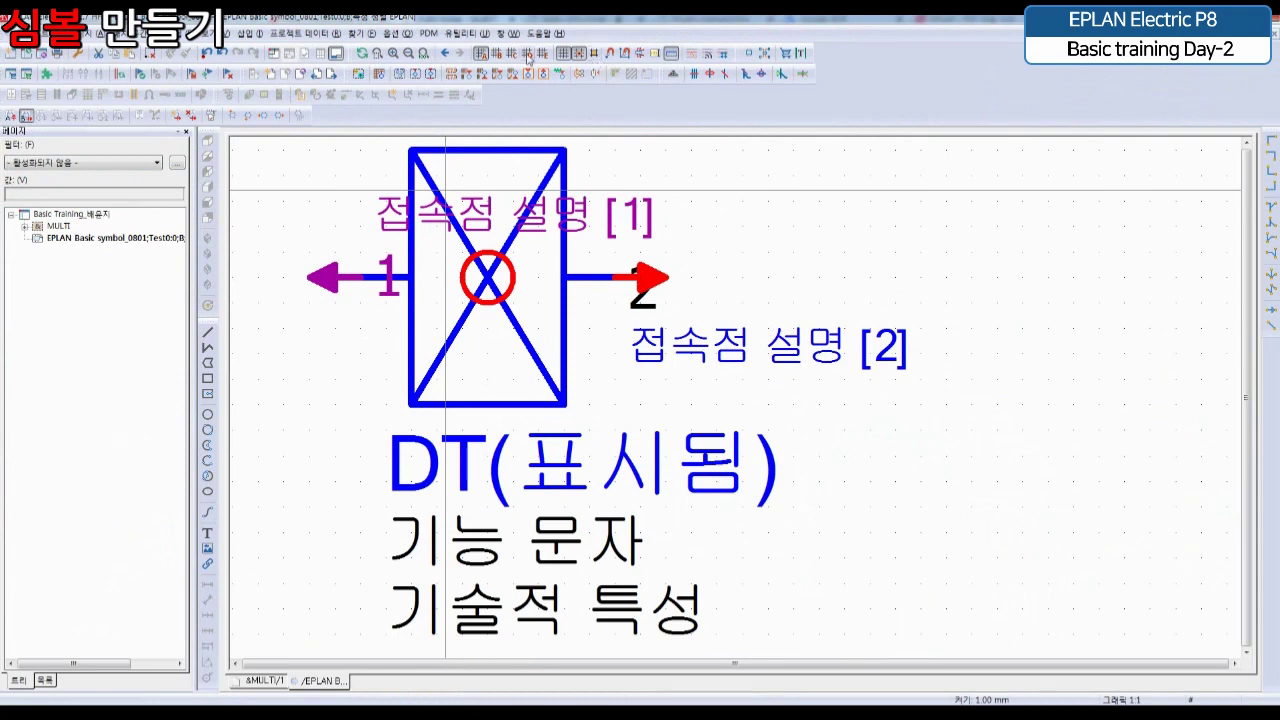
{"action": "left_click", "coordinate": [467, 33]}
{"action": "mouse_move", "coordinate": [484, 50]}
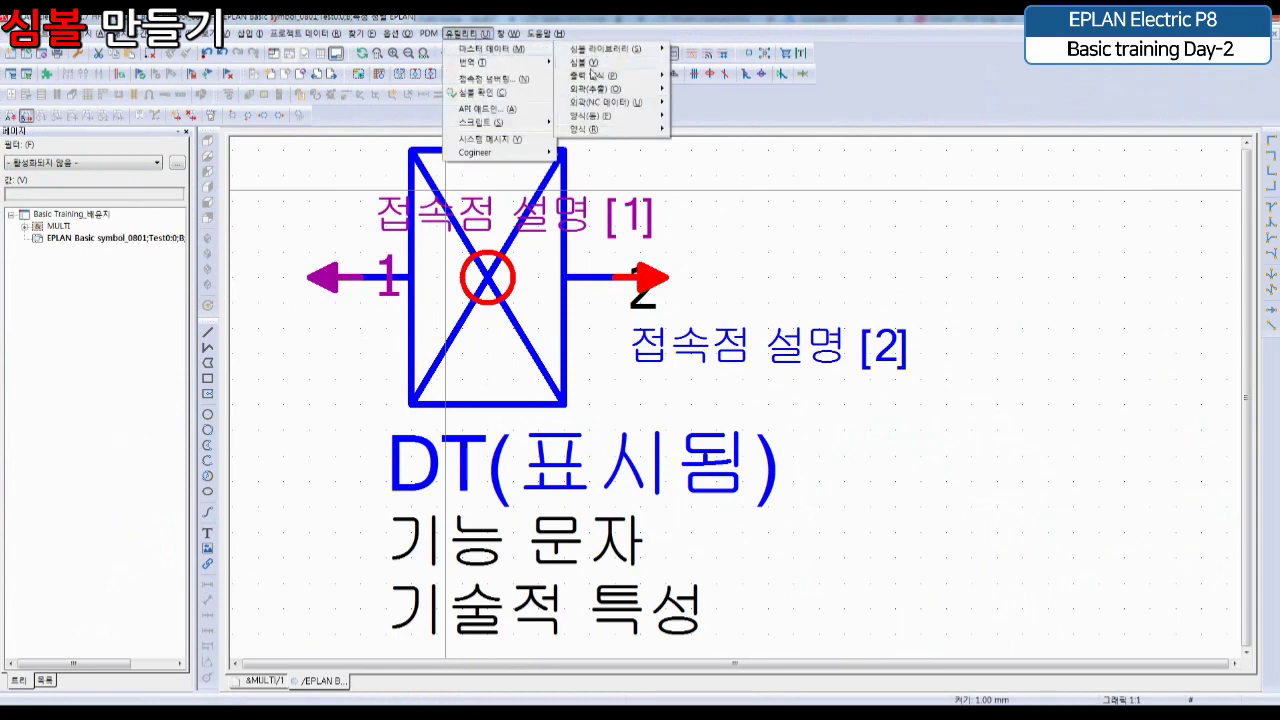
{"action": "left_click", "coordinate": [1035, 461]}
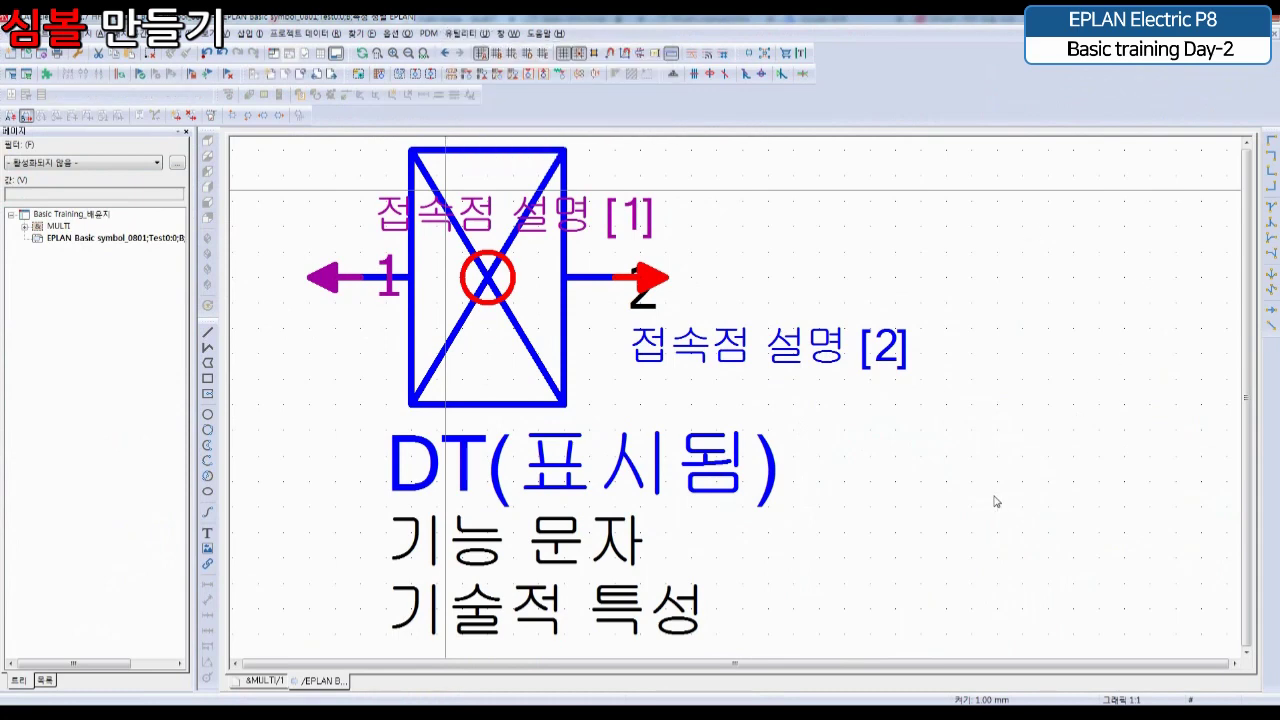
{"action": "scroll", "coordinate": [916, 563], "scroll_direction": "down", "scroll_amount": 2}
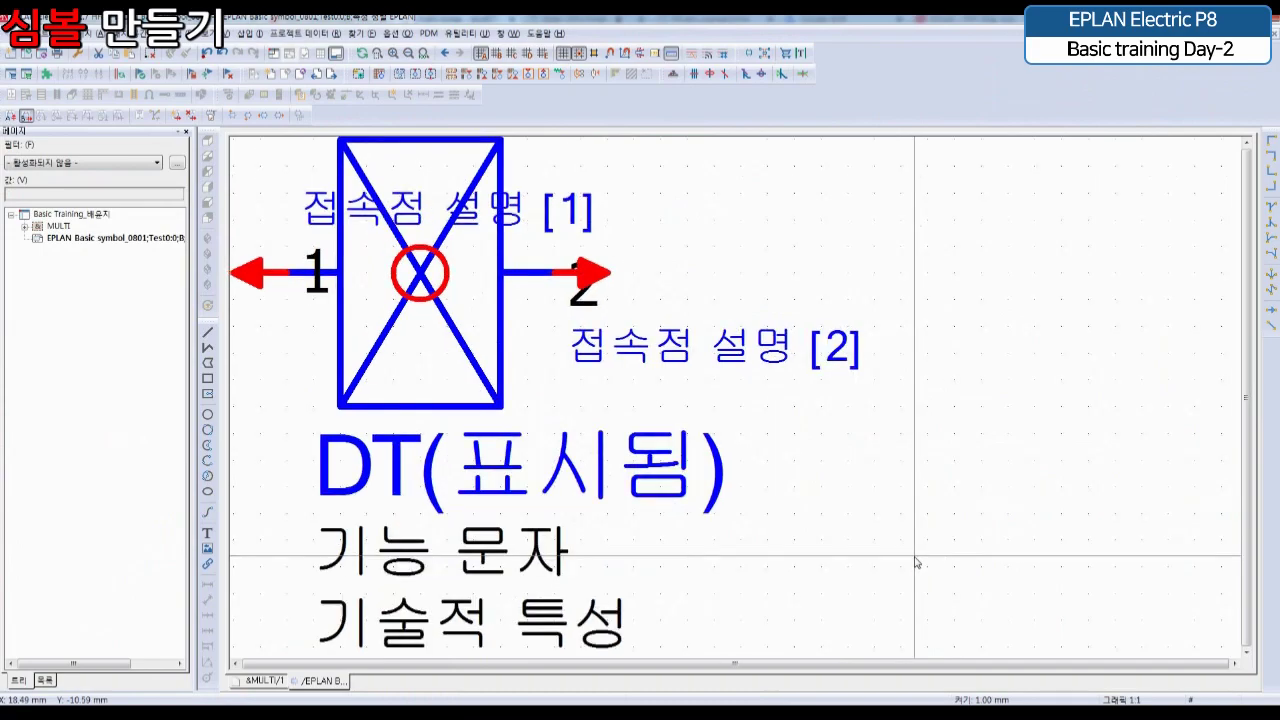
{"action": "scroll", "coordinate": [831, 432], "scroll_direction": "down", "scroll_amount": 2}
{"action": "scroll", "coordinate": [831, 432], "scroll_direction": "down", "scroll_amount": 4}
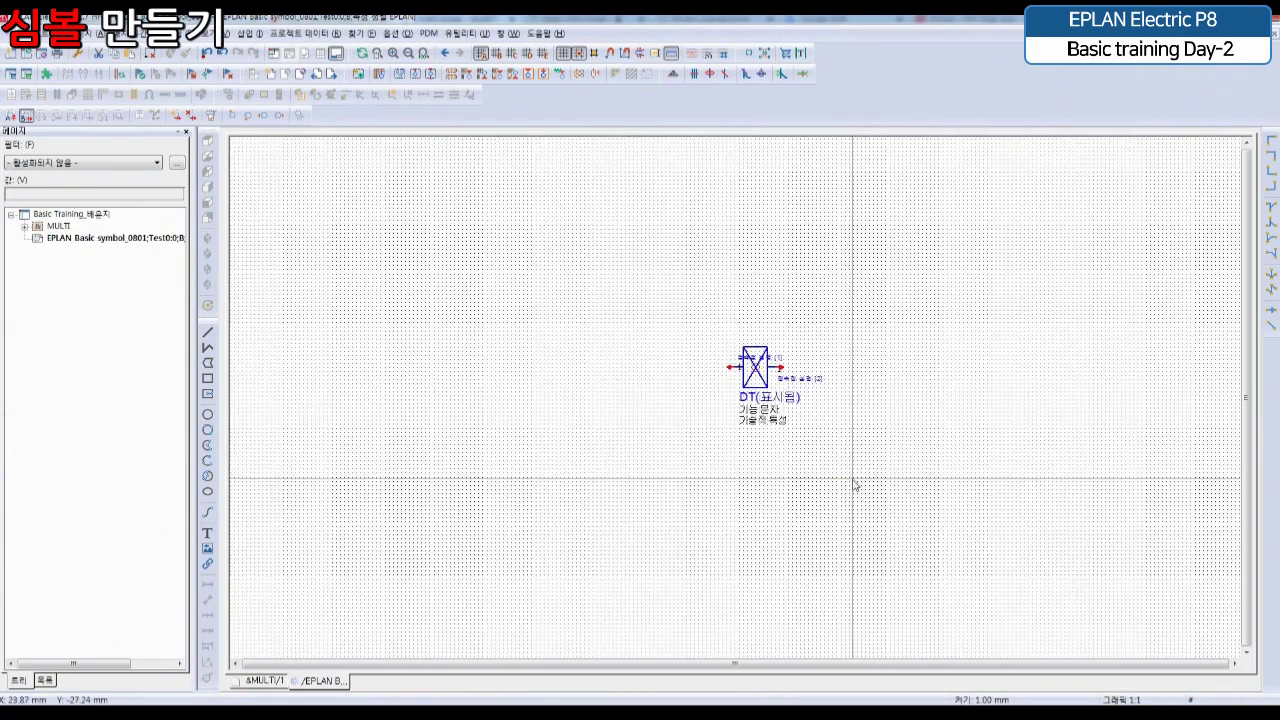
{"action": "scroll", "coordinate": [851, 480], "scroll_direction": "down", "scroll_amount": 2}
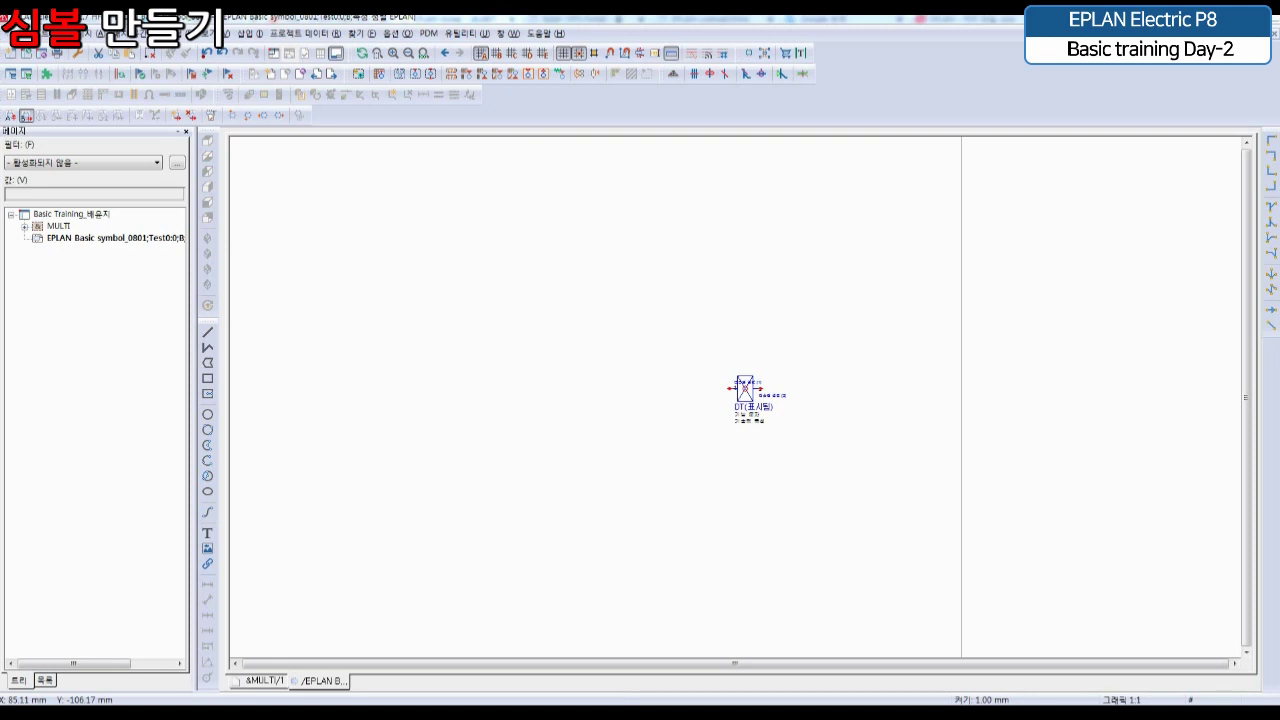
{"action": "key", "text": "alt+3"}
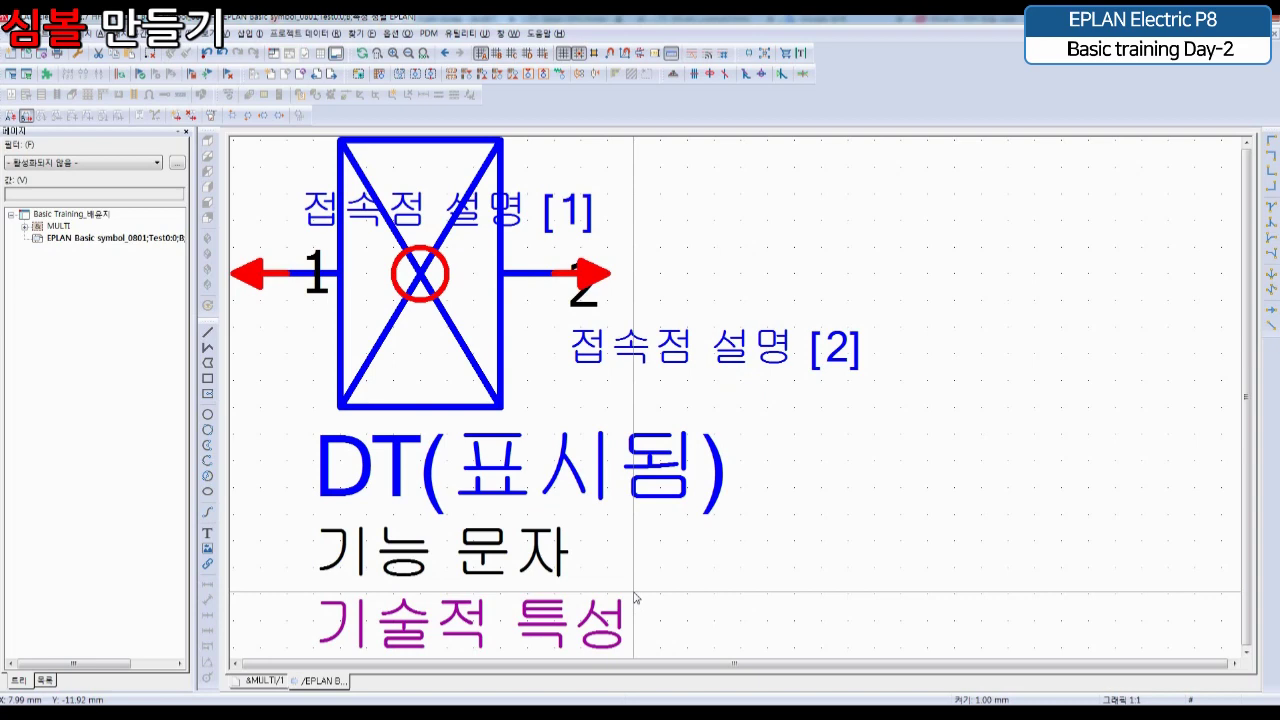
{"action": "scroll", "coordinate": [837, 514], "scroll_direction": "down", "scroll_amount": 3}
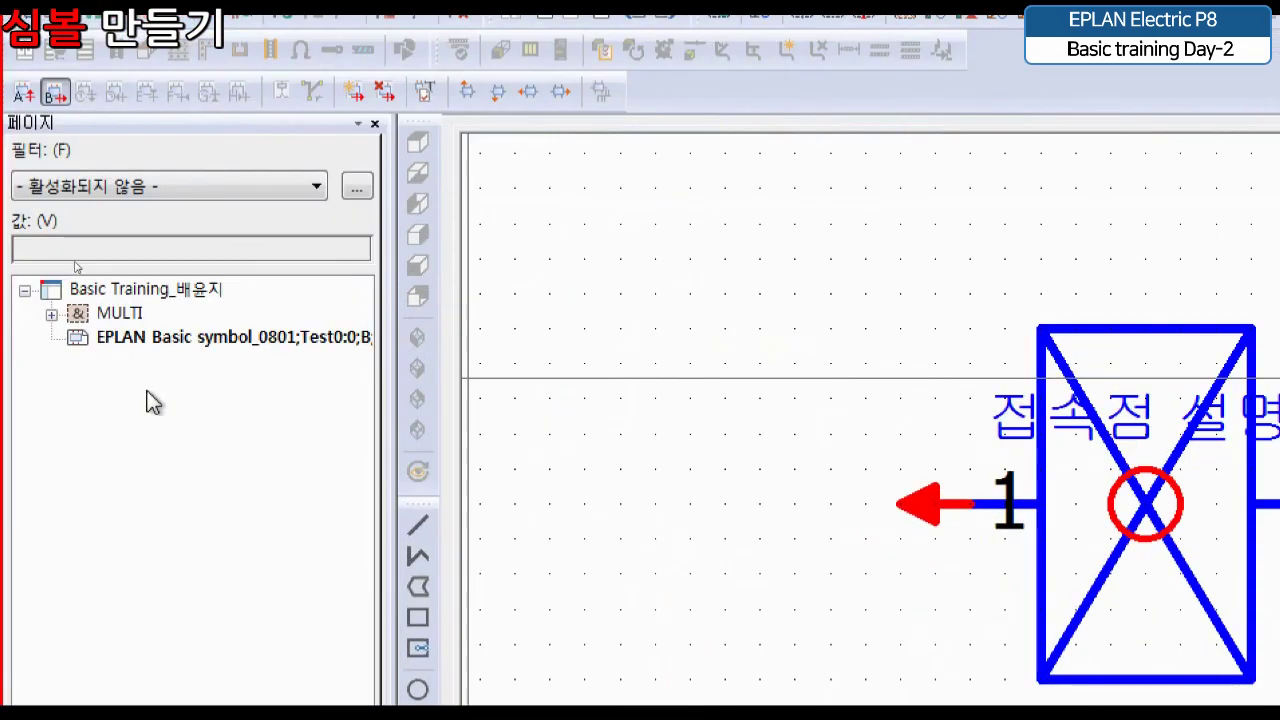
Close the Test0 symbol's editing page and expand the MULTI structure to list its schematic pages
{"action": "right_click", "coordinate": [168, 343]}
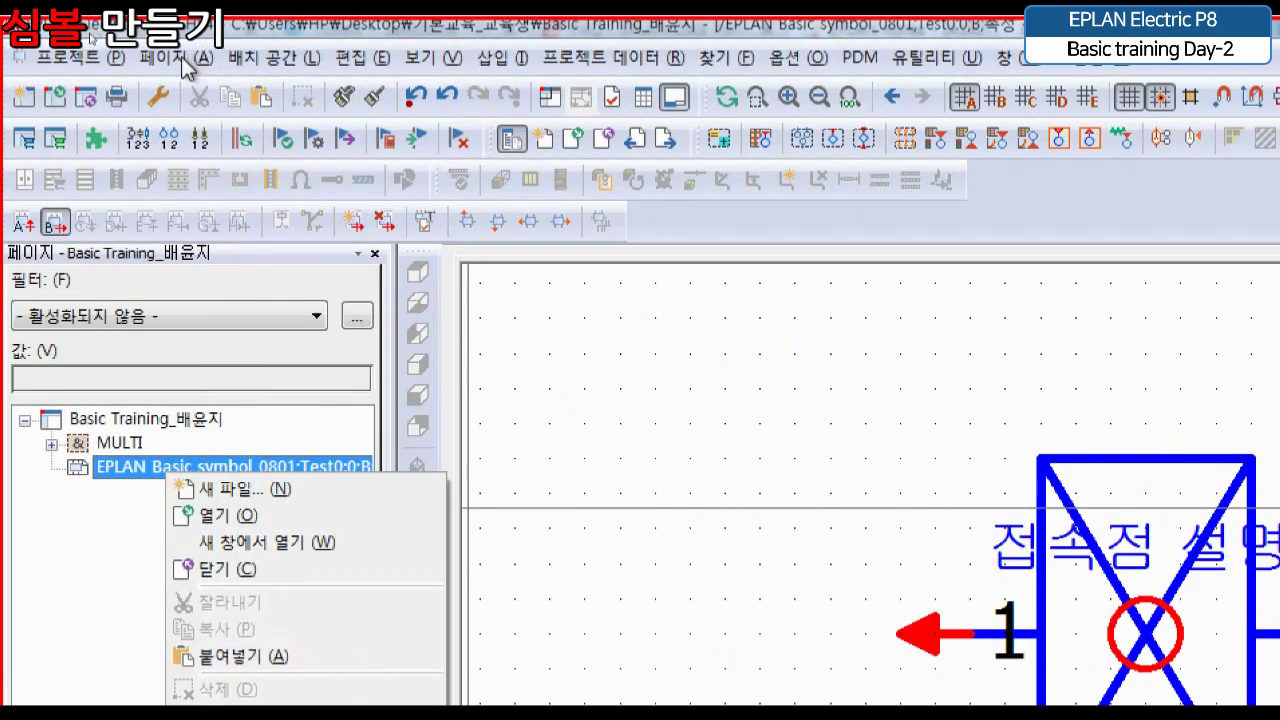
{"action": "left_click", "coordinate": [176, 57]}
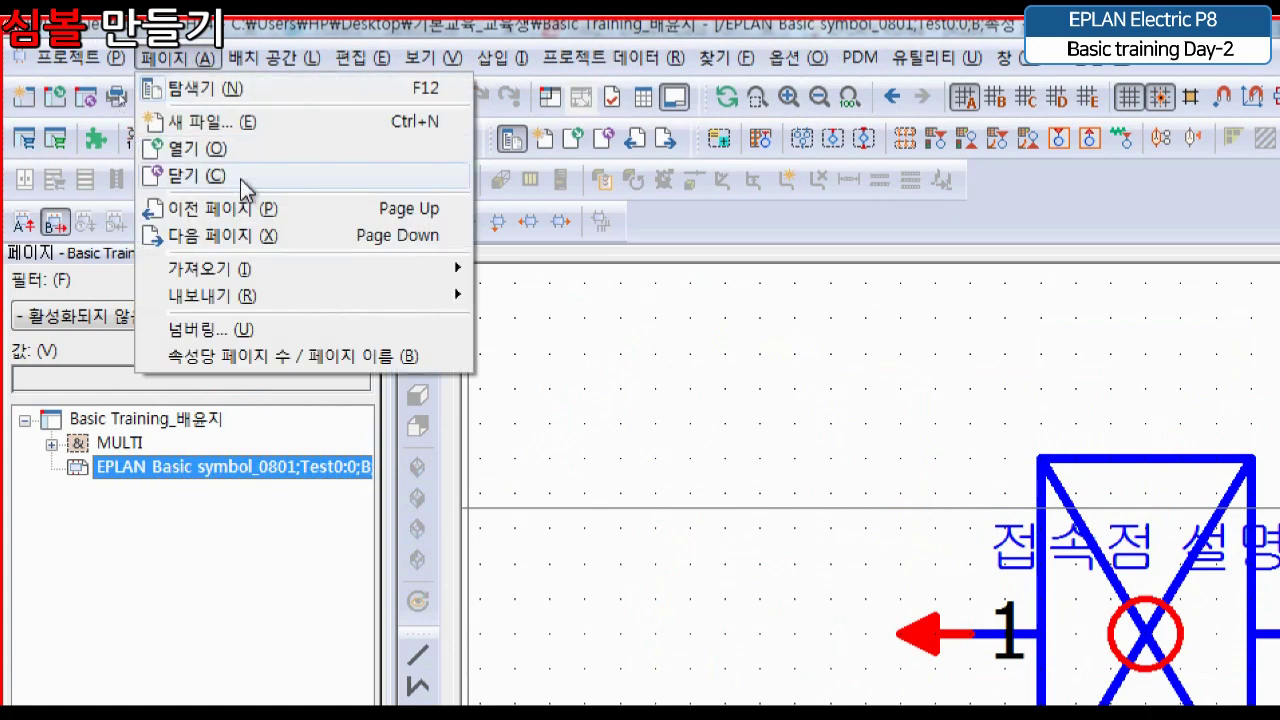
{"action": "left_click", "coordinate": [894, 380]}
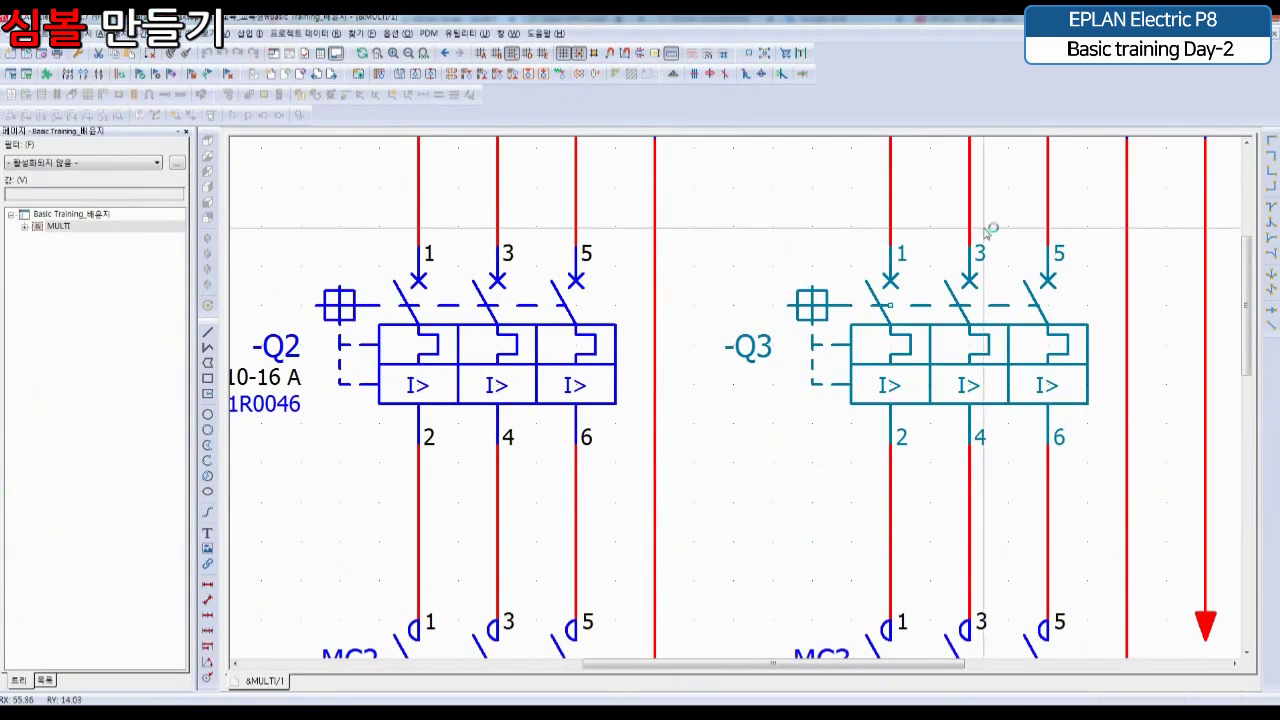
{"action": "scroll", "coordinate": [774, 209], "scroll_direction": "down", "scroll_amount": 5}
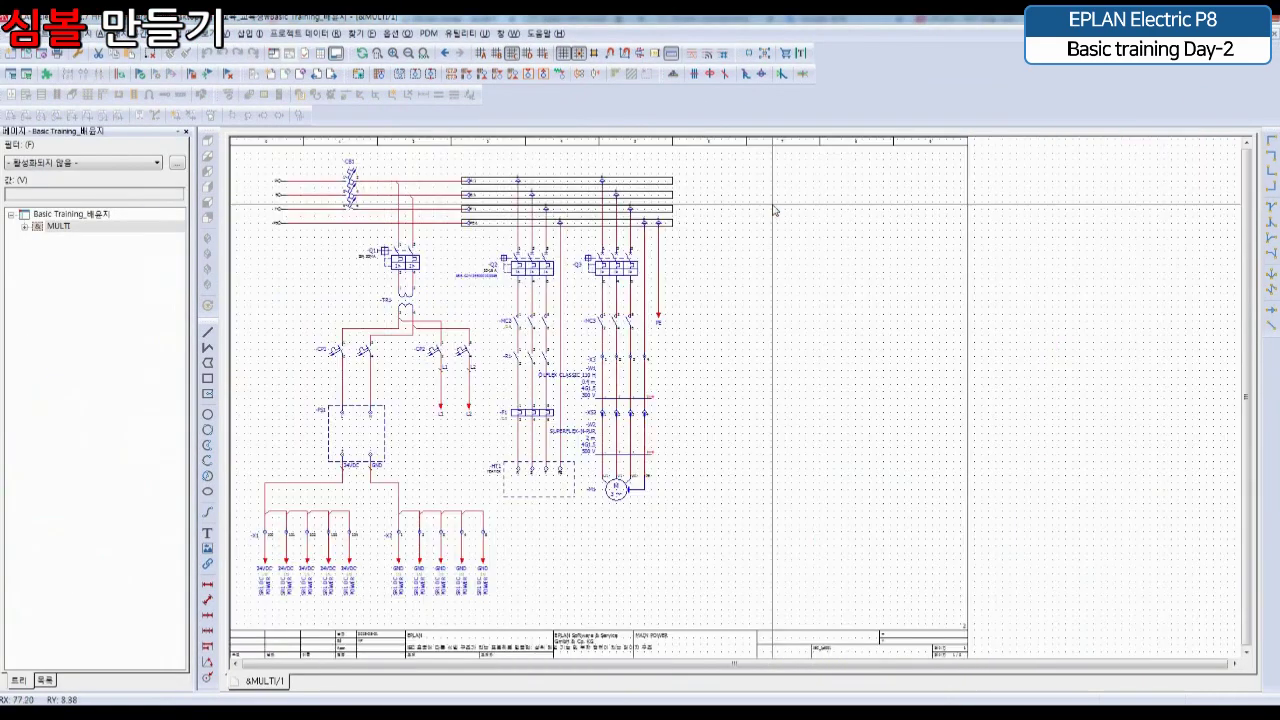
{"action": "left_click", "coordinate": [24, 228]}
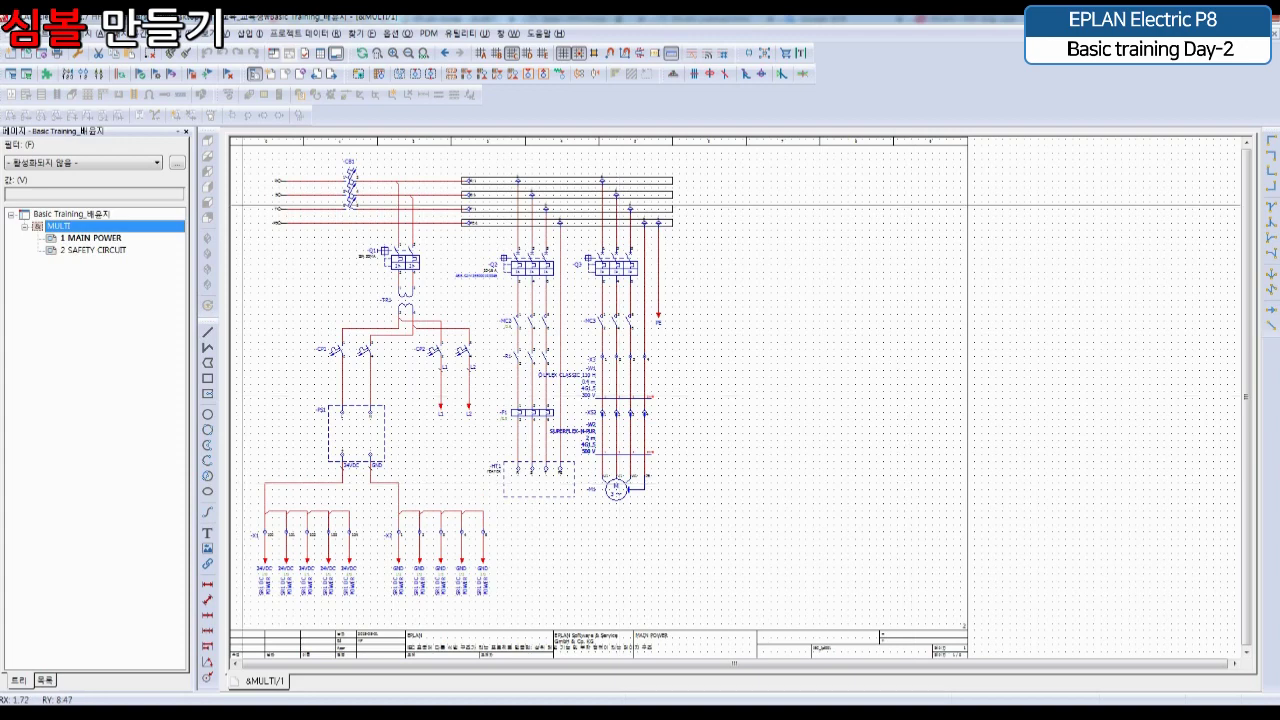
Start inserting a symbol into the schematic and collapse the IEC_symbol library in the symbol selection tree
{"action": "left_click", "coordinate": [249, 33]}
{"action": "left_click", "coordinate": [259, 55]}
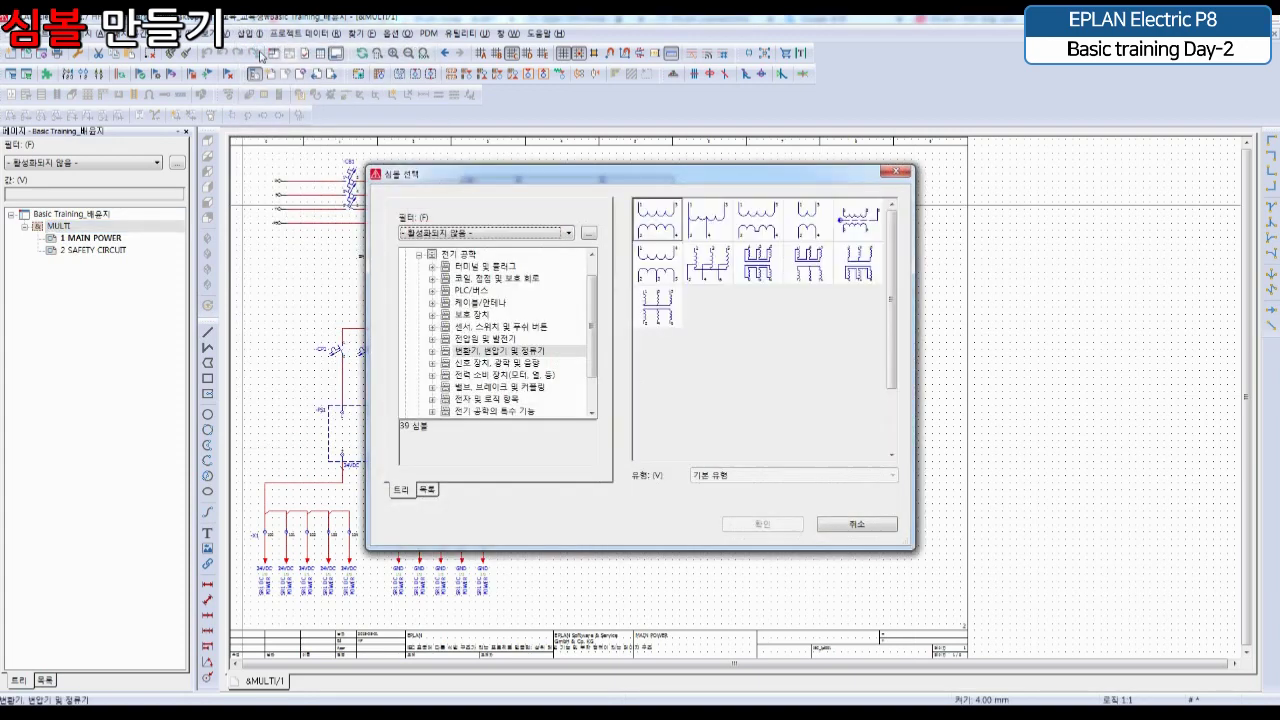
{"action": "scroll", "coordinate": [593, 330], "scroll_direction": "up", "scroll_amount": 1}
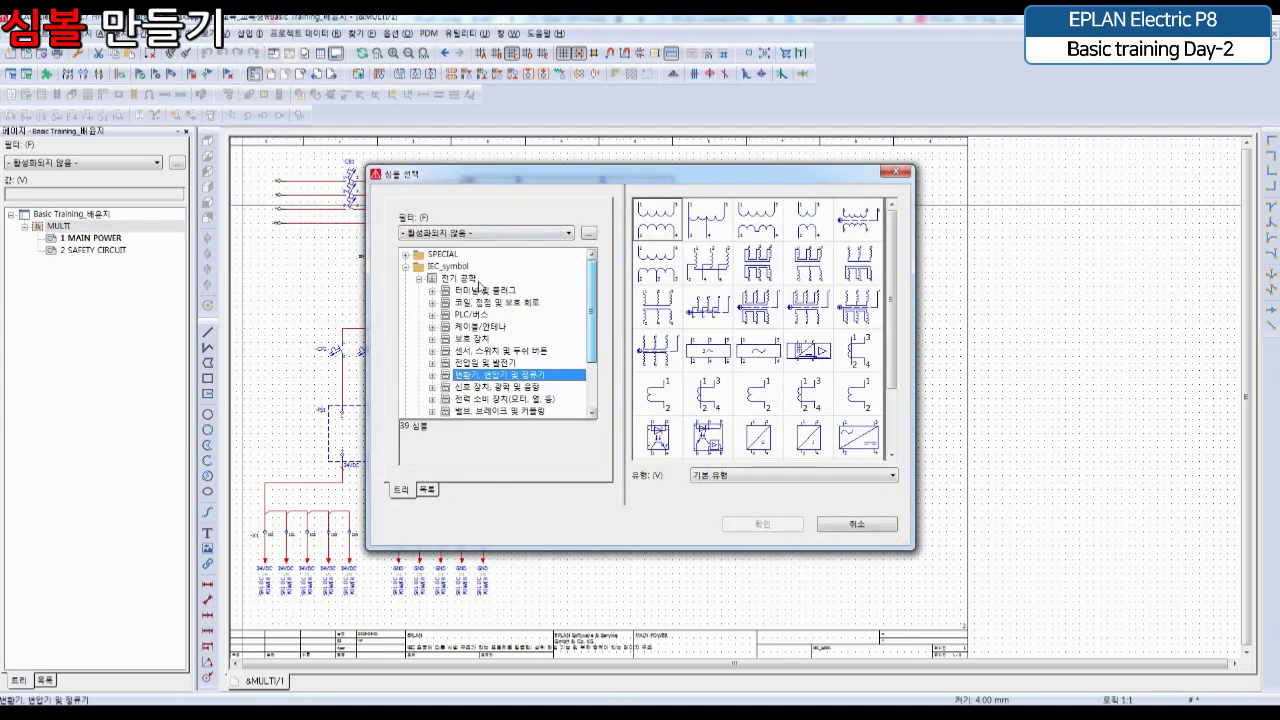
{"action": "left_click", "coordinate": [407, 268]}
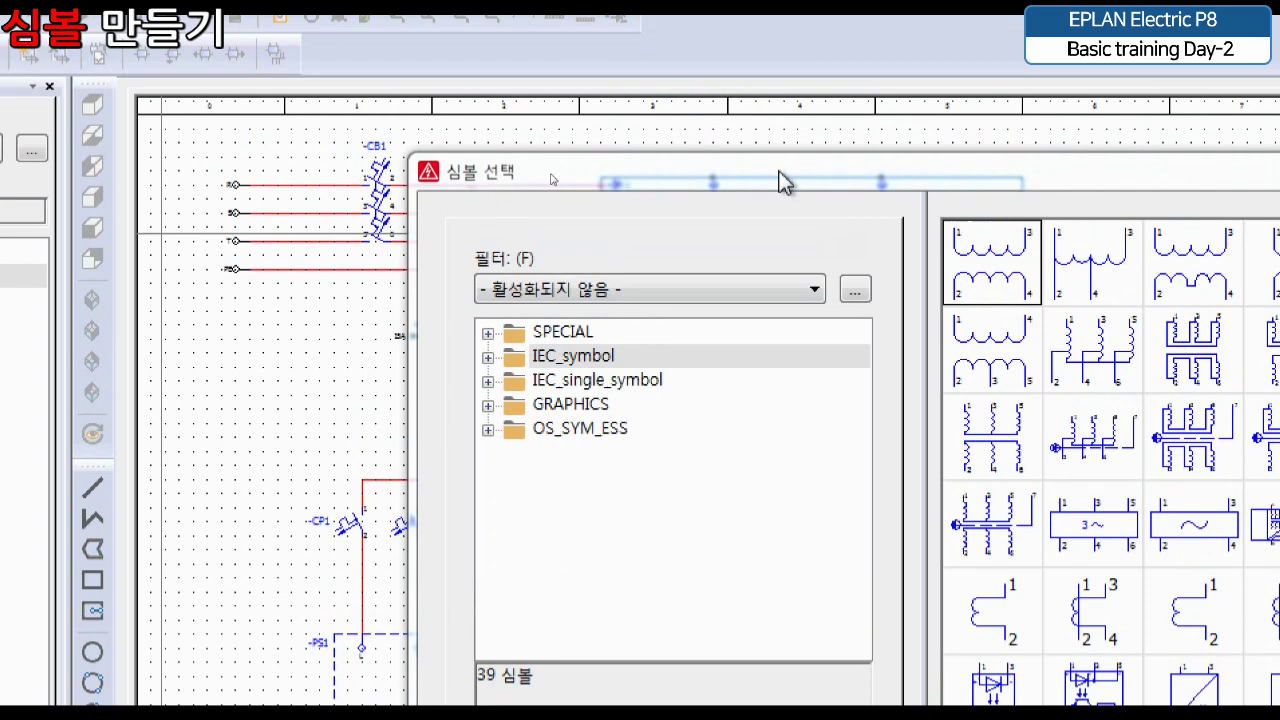
{"action": "left_click_drag", "start_coordinate": [786, 83], "coordinate": [726, 57]}
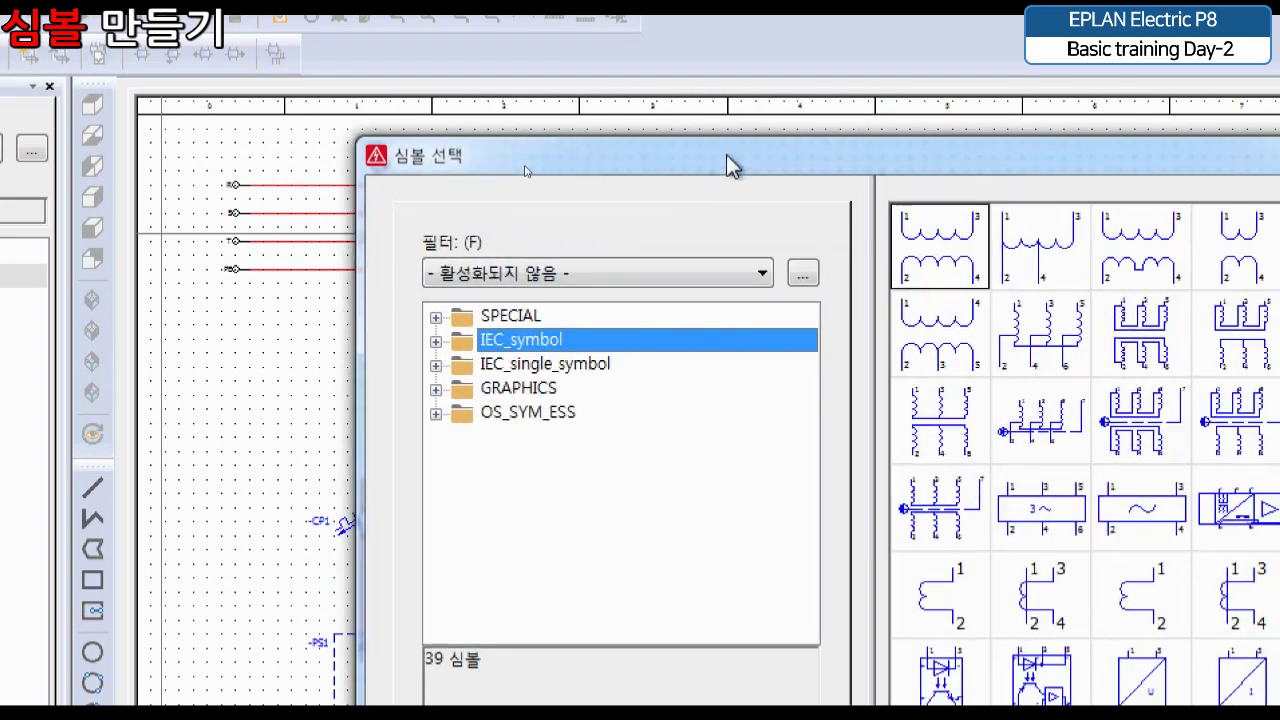
{"action": "left_click_drag", "start_coordinate": [727, 156], "coordinate": [709, 140]}
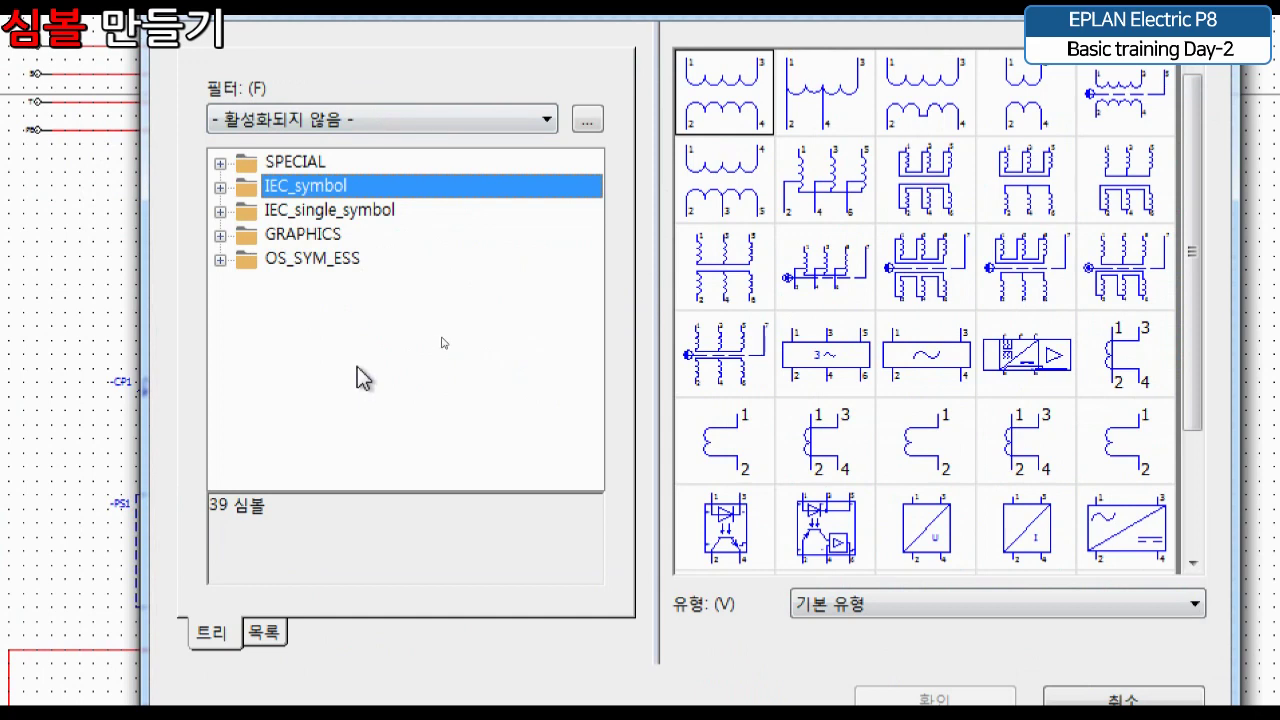
Add EPLAN Basic symbol_0801.slk as the sixth entry in the symbol library settings and accept them
{"action": "right_click", "coordinate": [362, 358]}
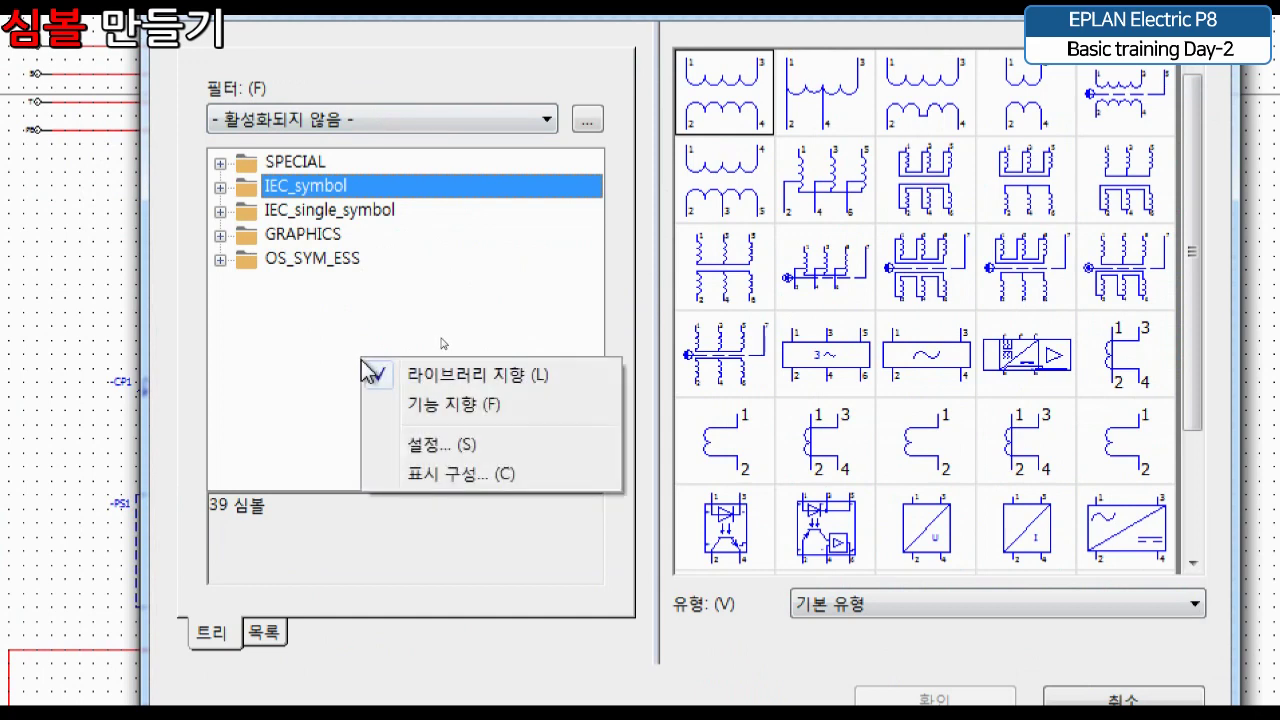
{"action": "left_click", "coordinate": [426, 450]}
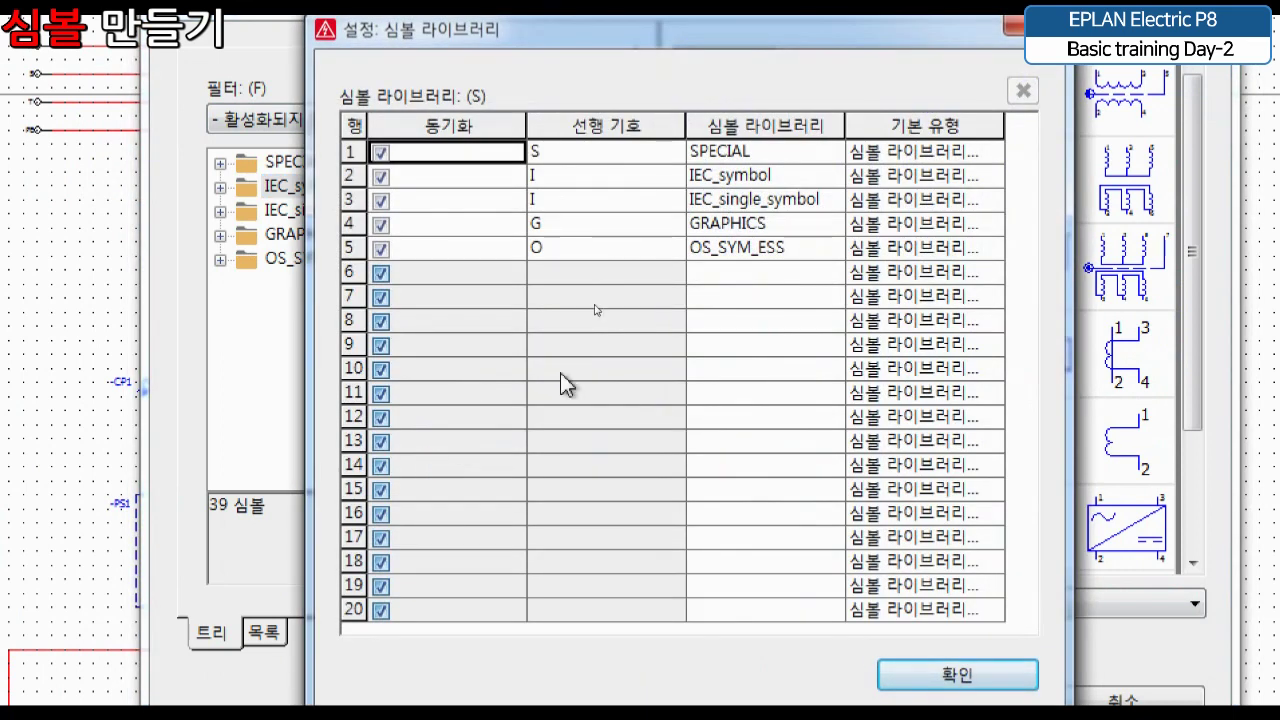
{"action": "left_click_drag", "start_coordinate": [760, 153], "coordinate": [756, 252]}
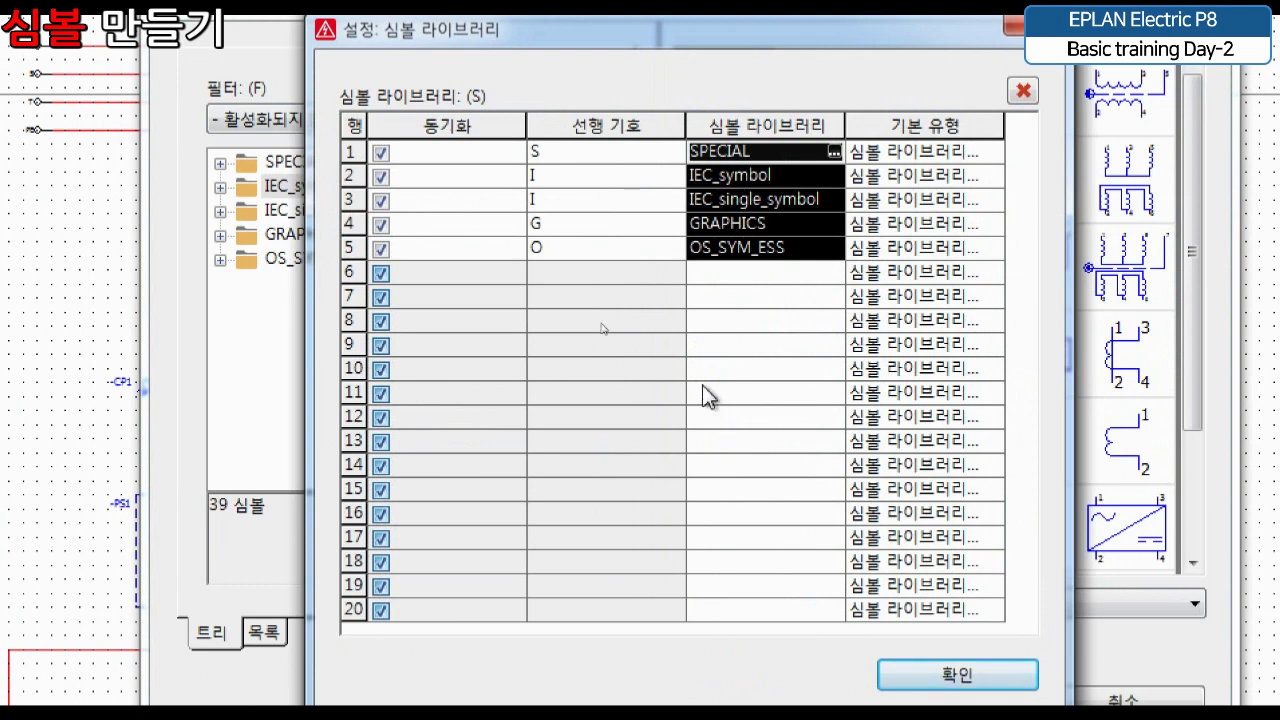
{"action": "left_click", "coordinate": [712, 272]}
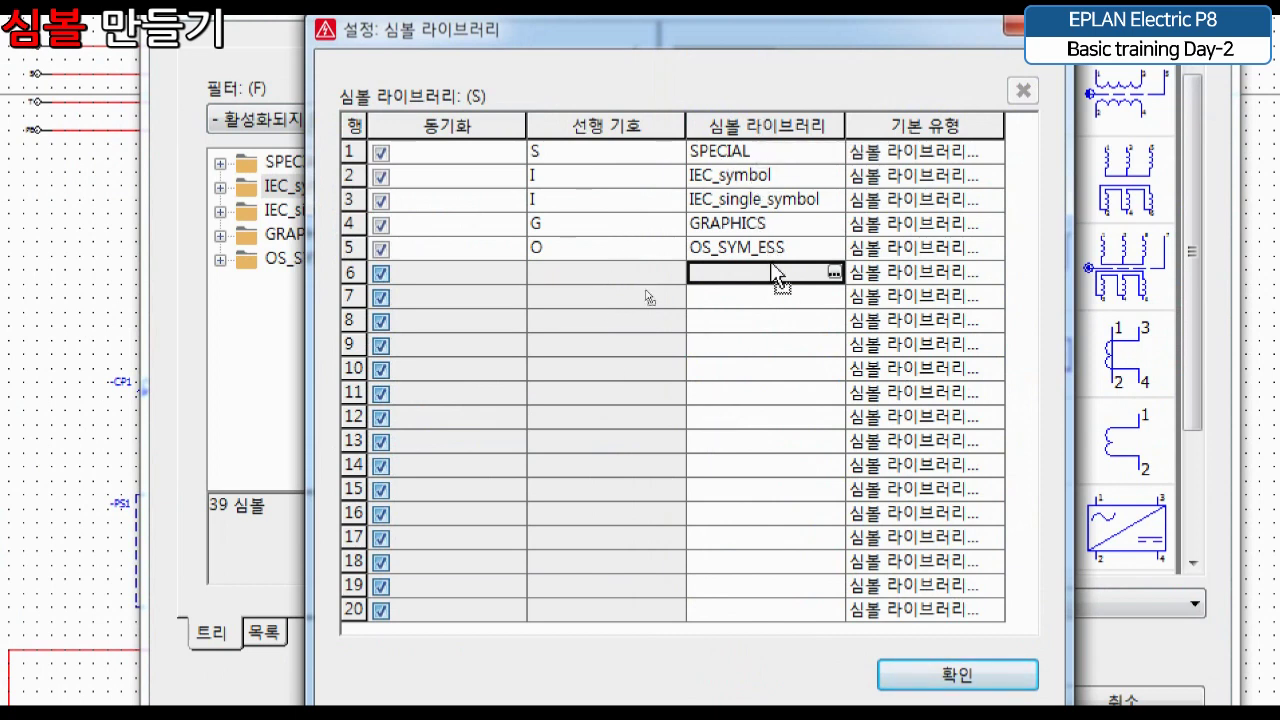
{"action": "left_click", "coordinate": [834, 272]}
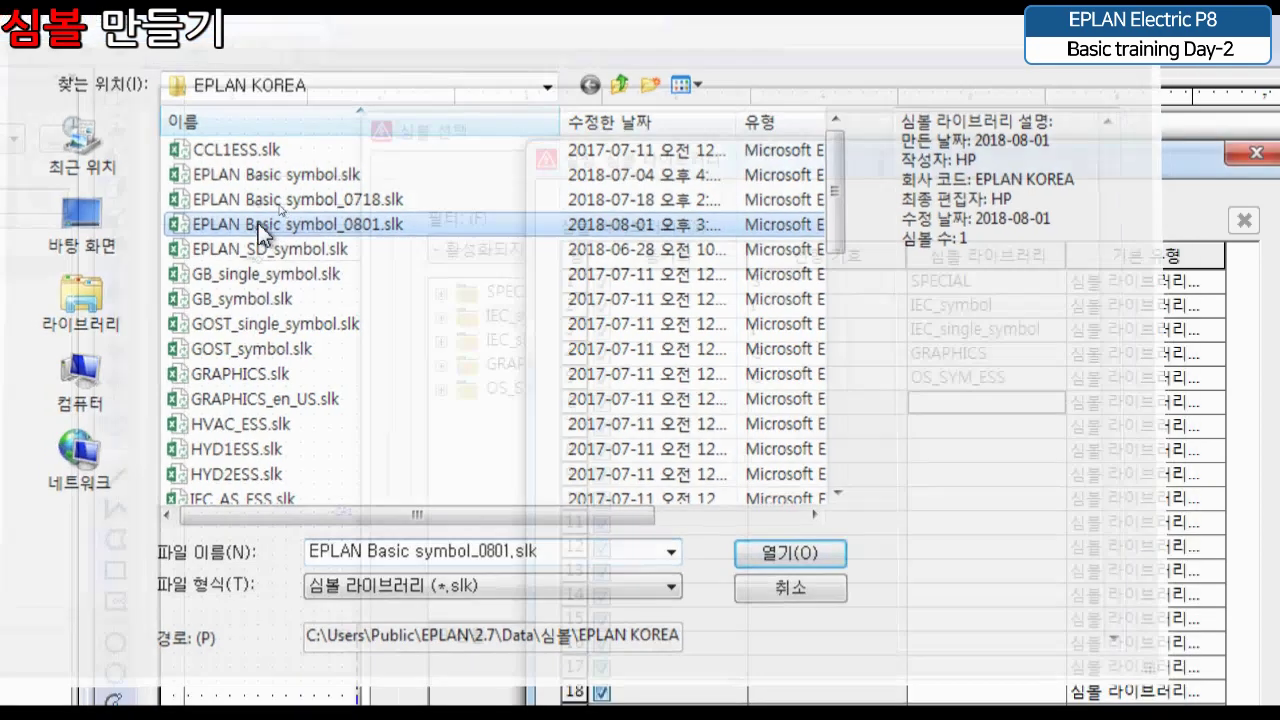
{"action": "left_click", "coordinate": [793, 556]}
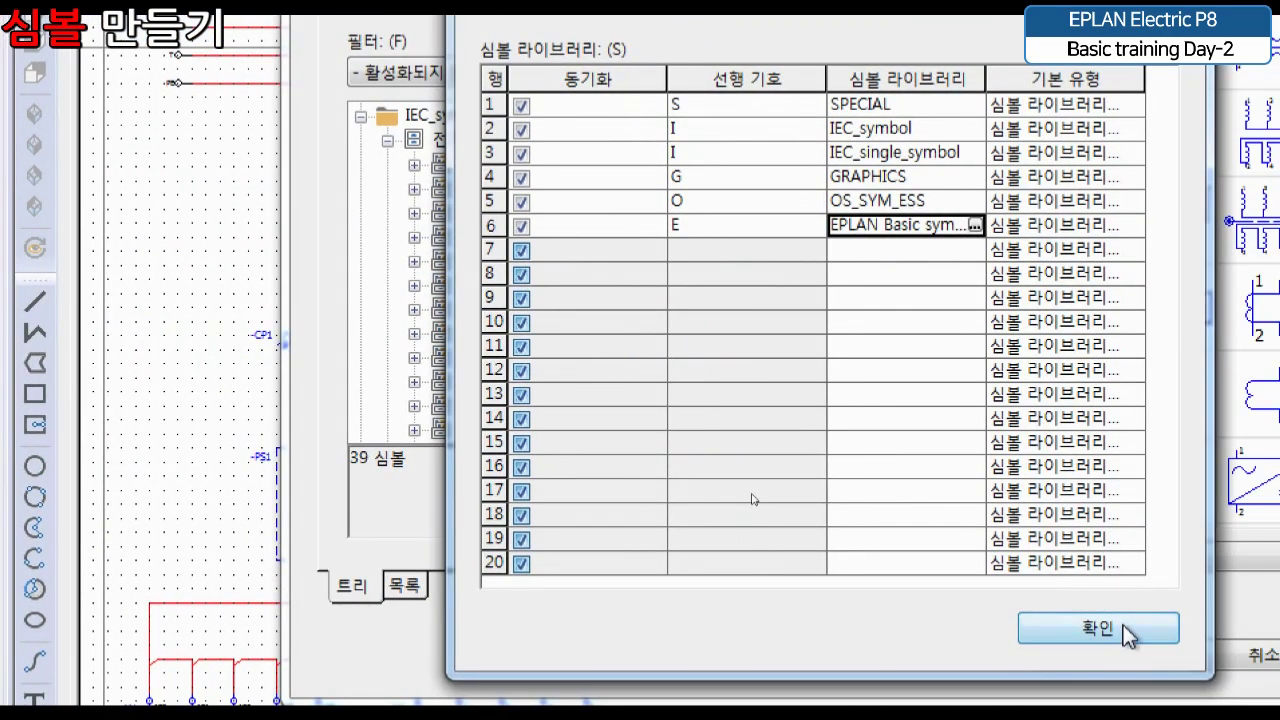
{"action": "left_click", "coordinate": [1205, 633]}
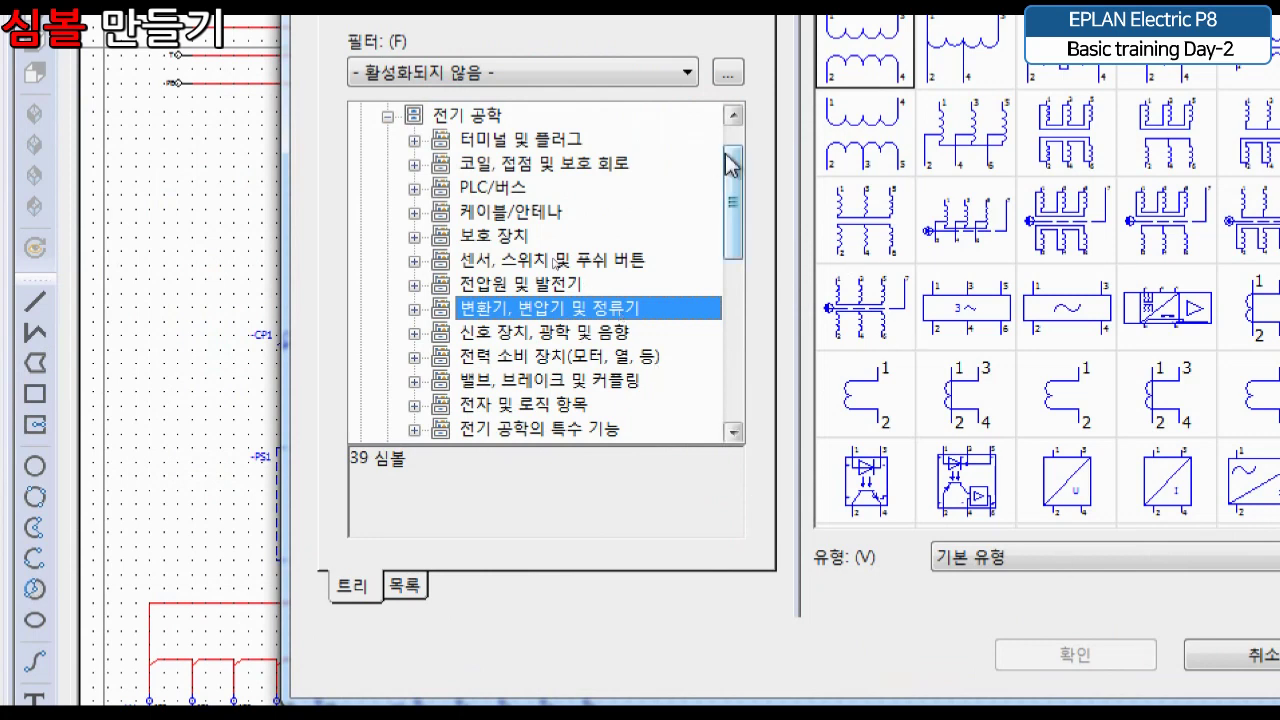
Expand the EPLAN Basic symbol_0801 library down to the two-connection coils (코일, 2 접속점) and select the Test0 symbol
{"action": "left_click_drag", "start_coordinate": [731, 157], "coordinate": [737, 340]}
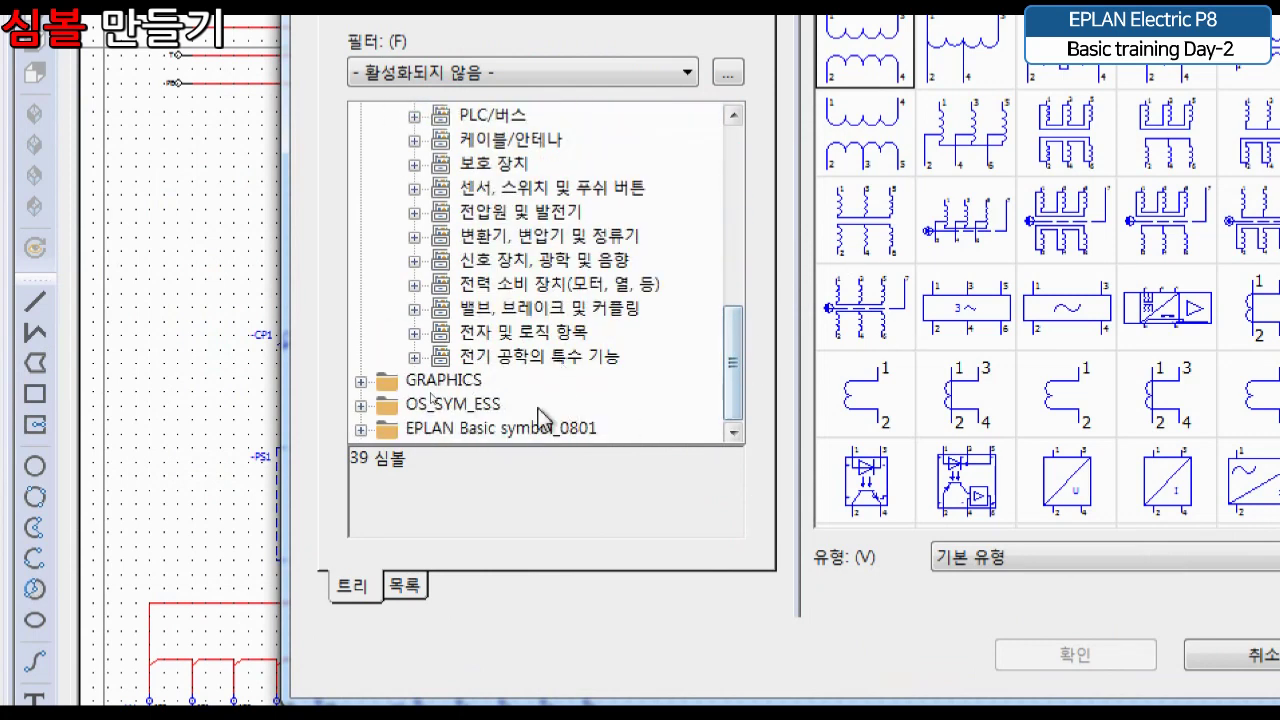
{"action": "left_click", "coordinate": [361, 430]}
{"action": "left_click", "coordinate": [387, 430]}
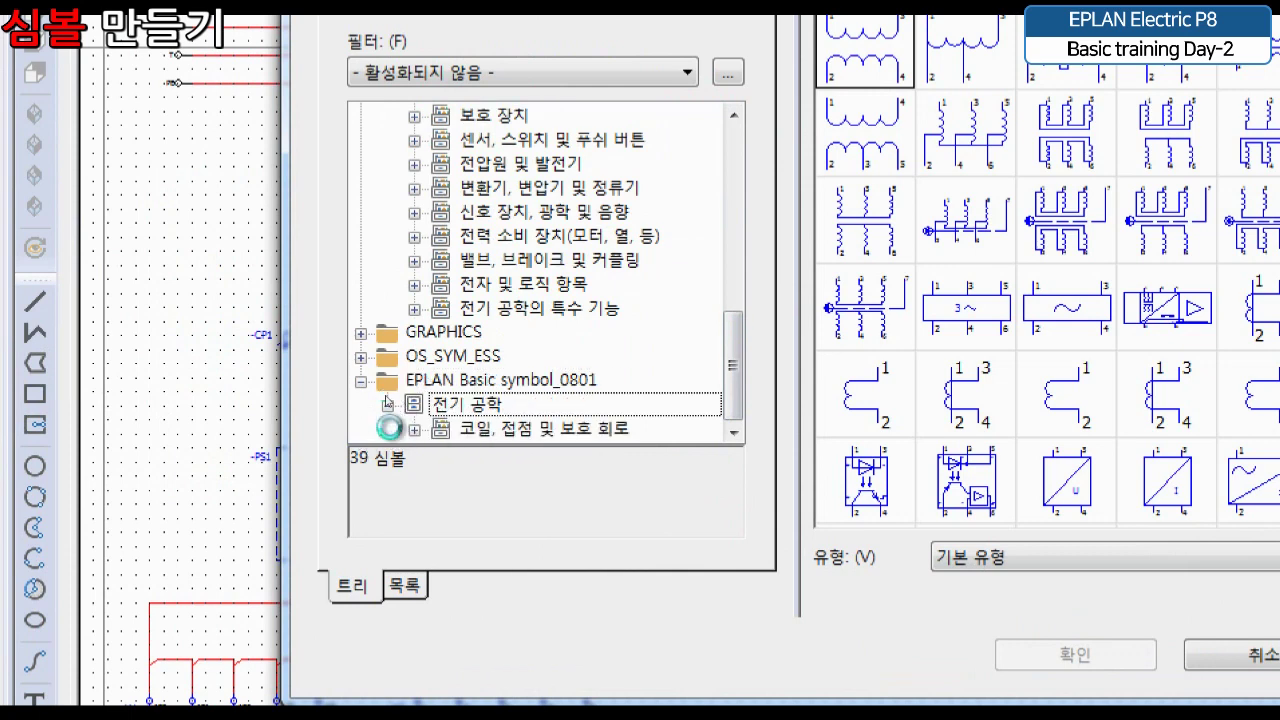
{"action": "left_click", "coordinate": [412, 429]}
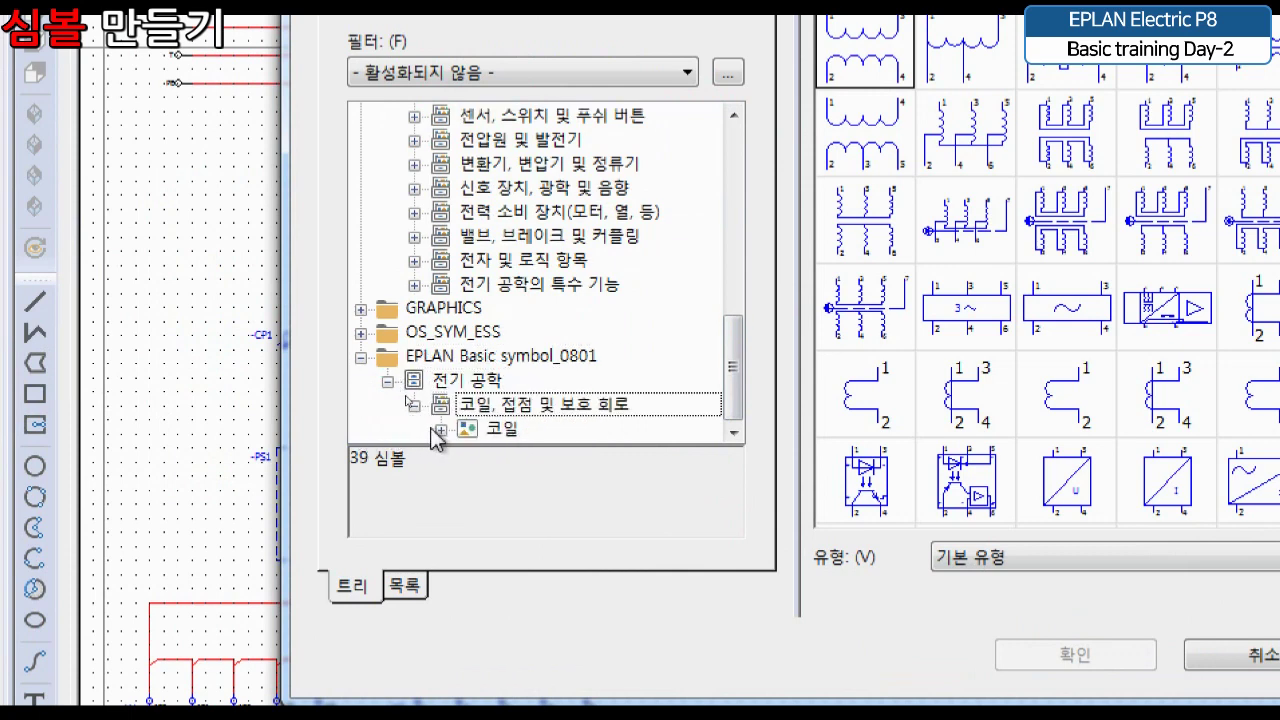
{"action": "left_click", "coordinate": [440, 429]}
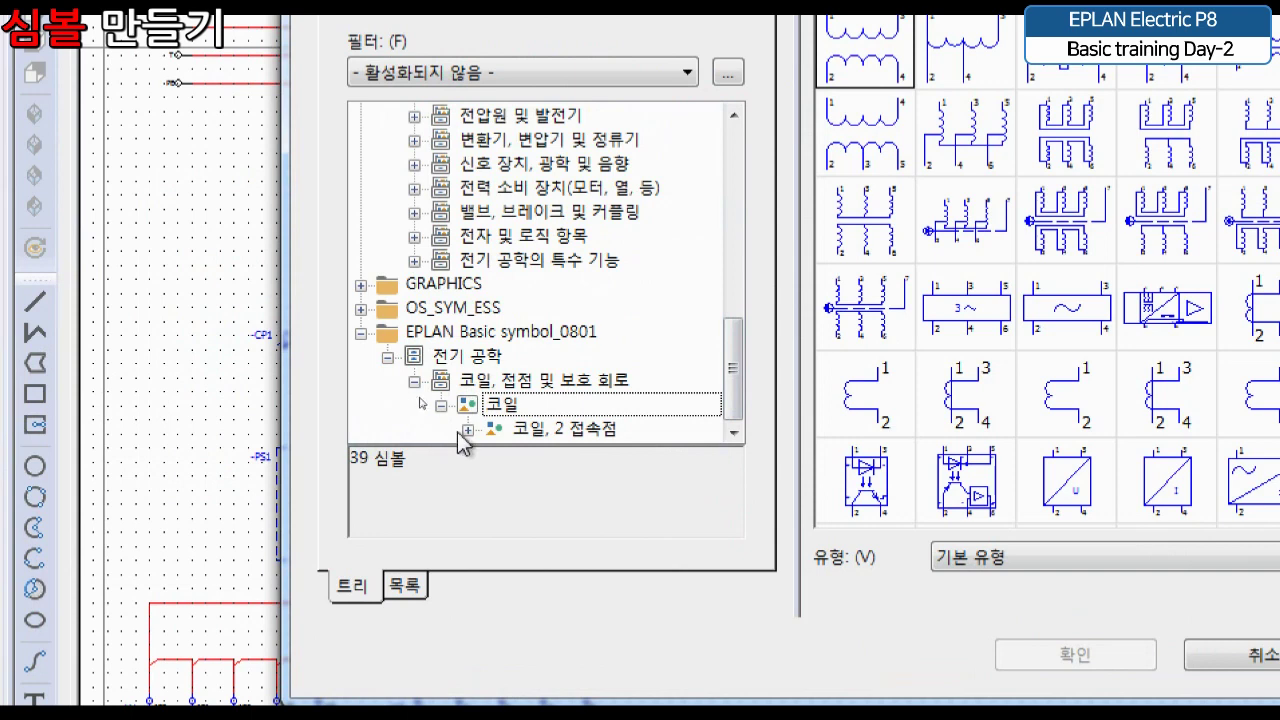
{"action": "left_click", "coordinate": [467, 430]}
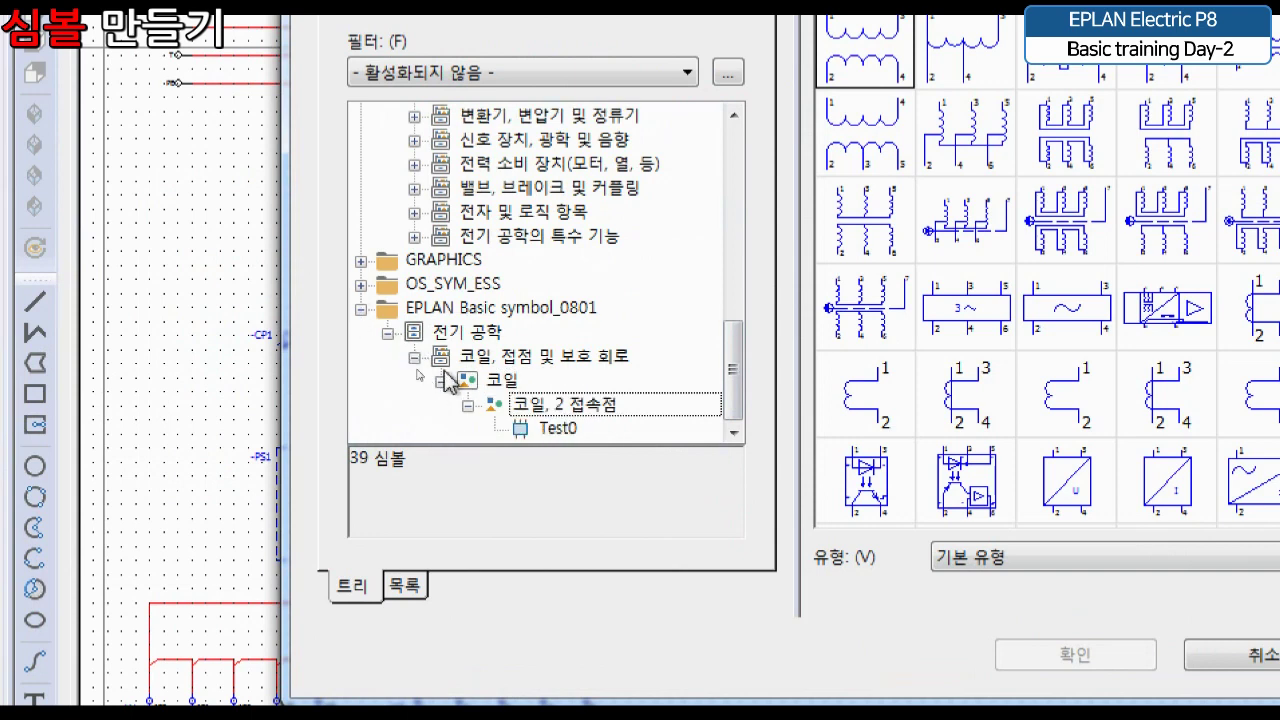
{"action": "left_click", "coordinate": [578, 430]}
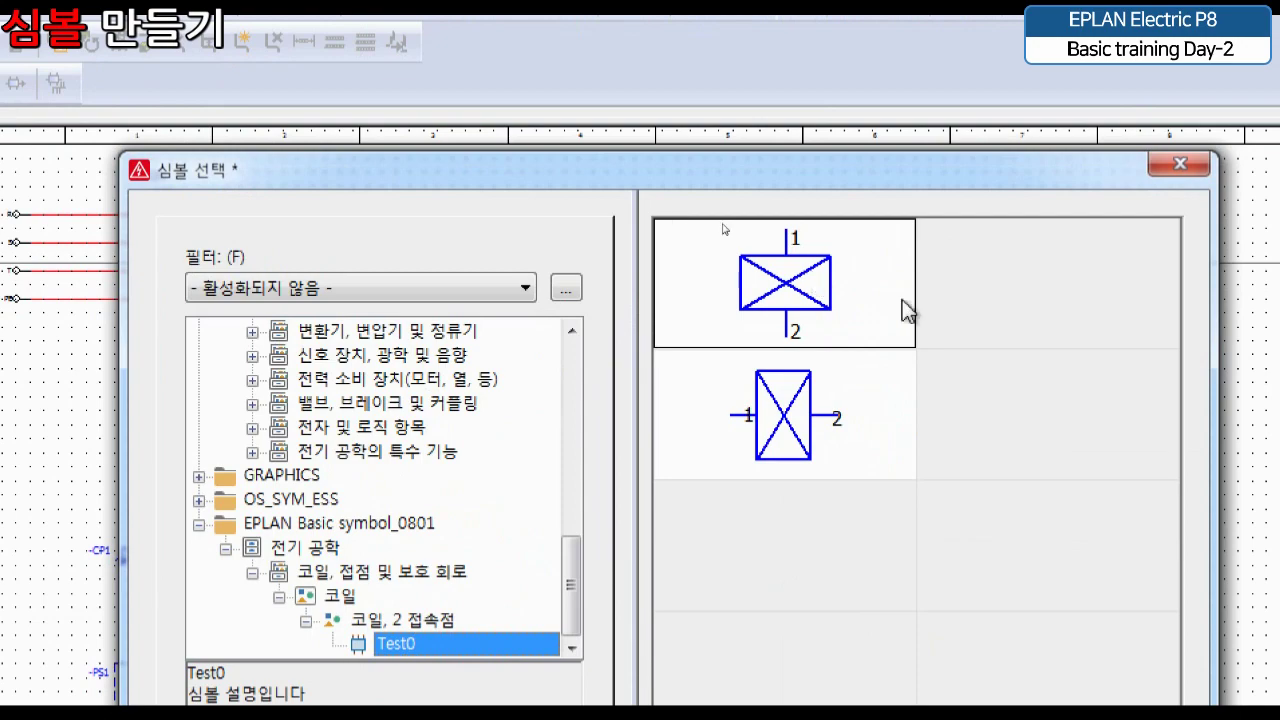
Place the Test0 coil in the empty area of column 7, switched to its horizontal B variant
{"action": "double_click", "coordinate": [847, 282]}
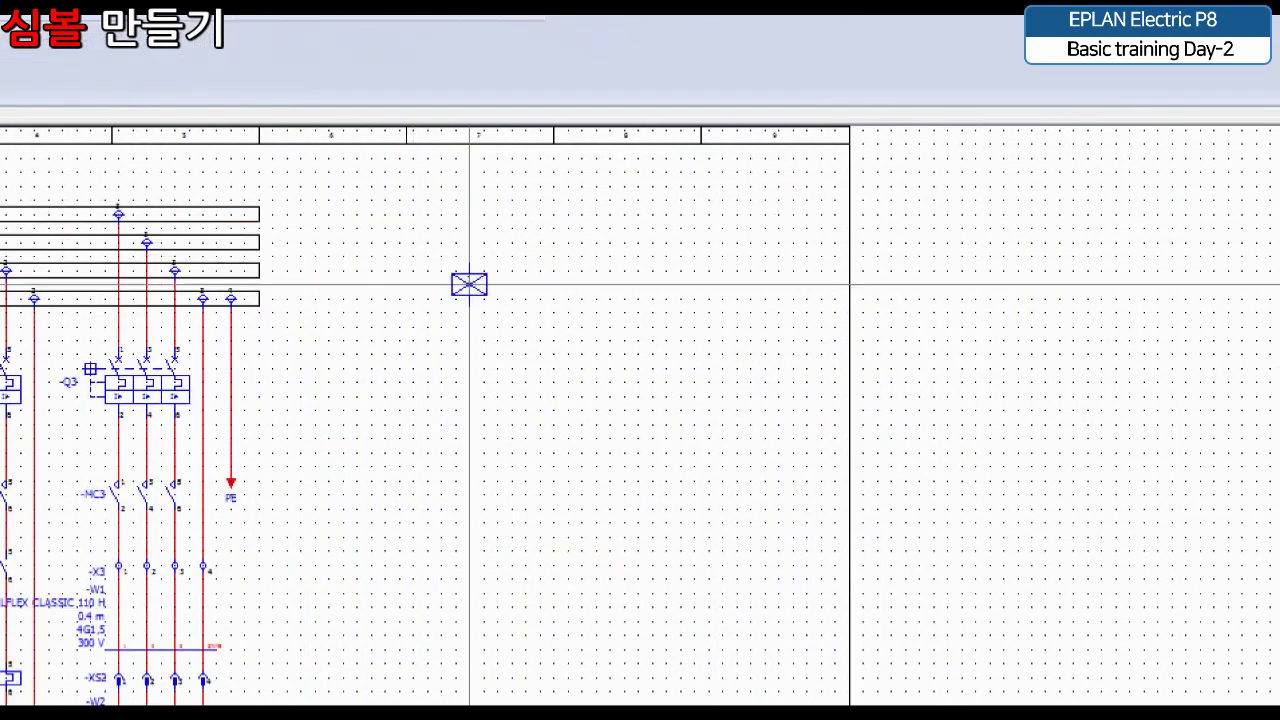
{"action": "middle_click_drag", "start_coordinate": [530, 330], "coordinate": [620, 423]}
{"action": "scroll", "coordinate": [620, 422], "scroll_direction": "up", "scroll_amount": 2}
{"action": "key", "text": "Tab"}
{"action": "key", "text": "Tab"}
{"action": "key", "text": "Tab"}
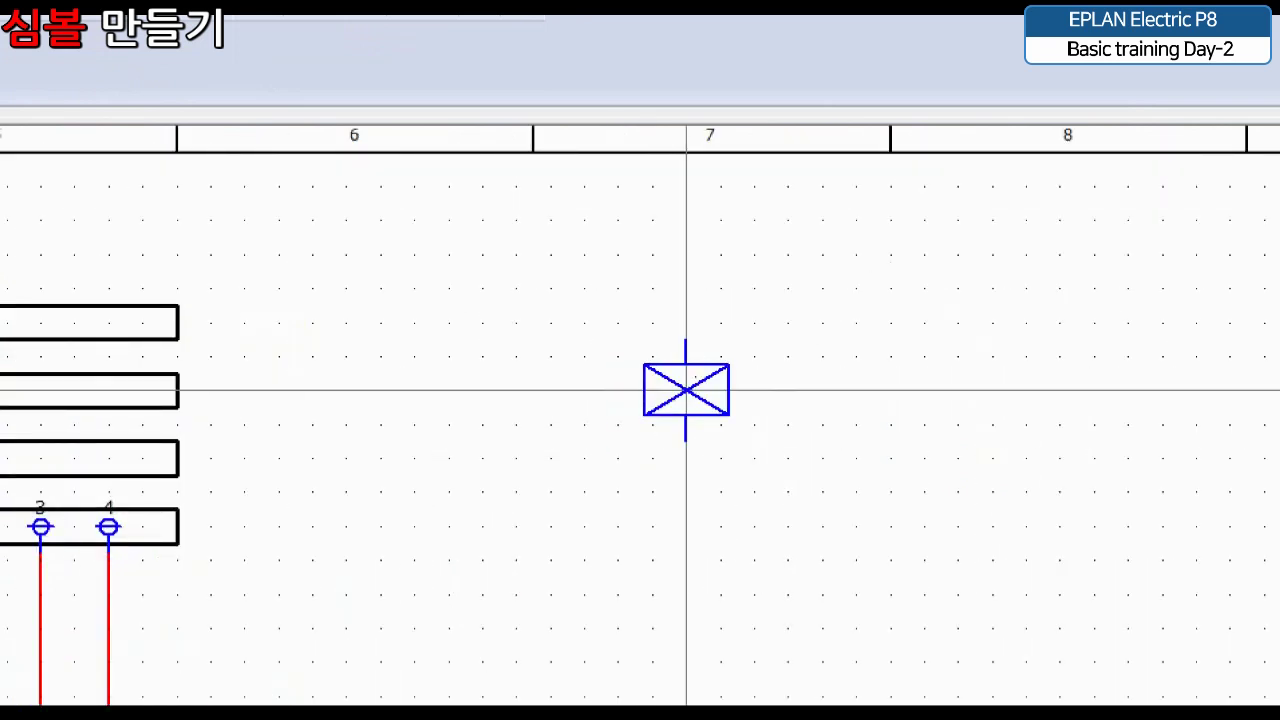
{"action": "key", "text": "Tab"}
{"action": "key", "text": "Tab"}
{"action": "left_click", "coordinate": [686, 390]}
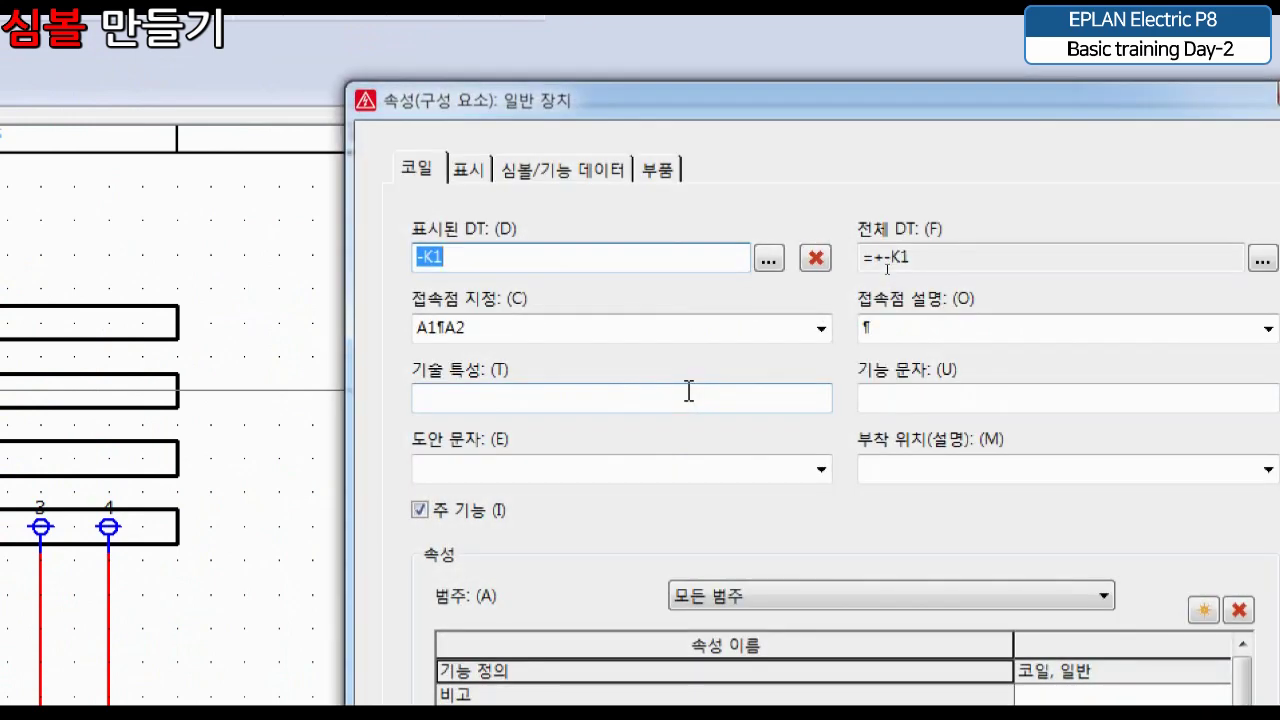
{"action": "key", "text": "Return"}
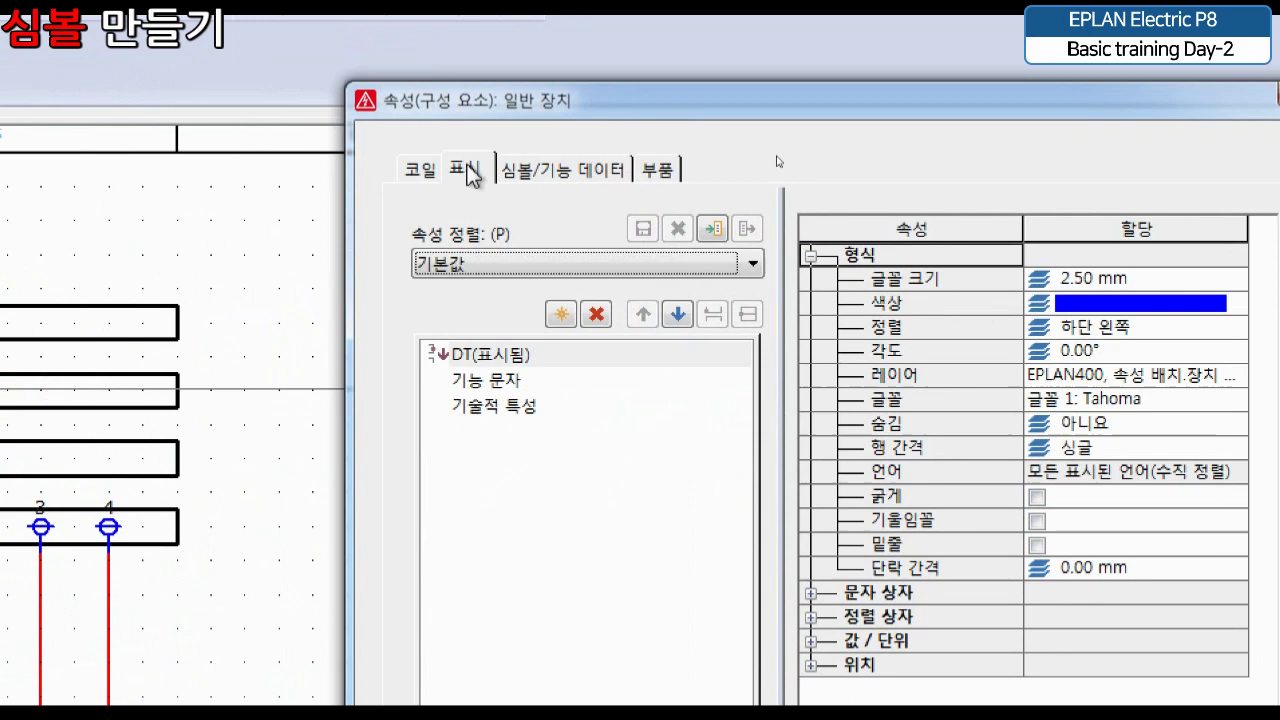
Examine the placed coil's display settings (표시) and the arrangement of its DT, function text and technical characteristics, and leave its properties
{"action": "left_click", "coordinate": [467, 164]}
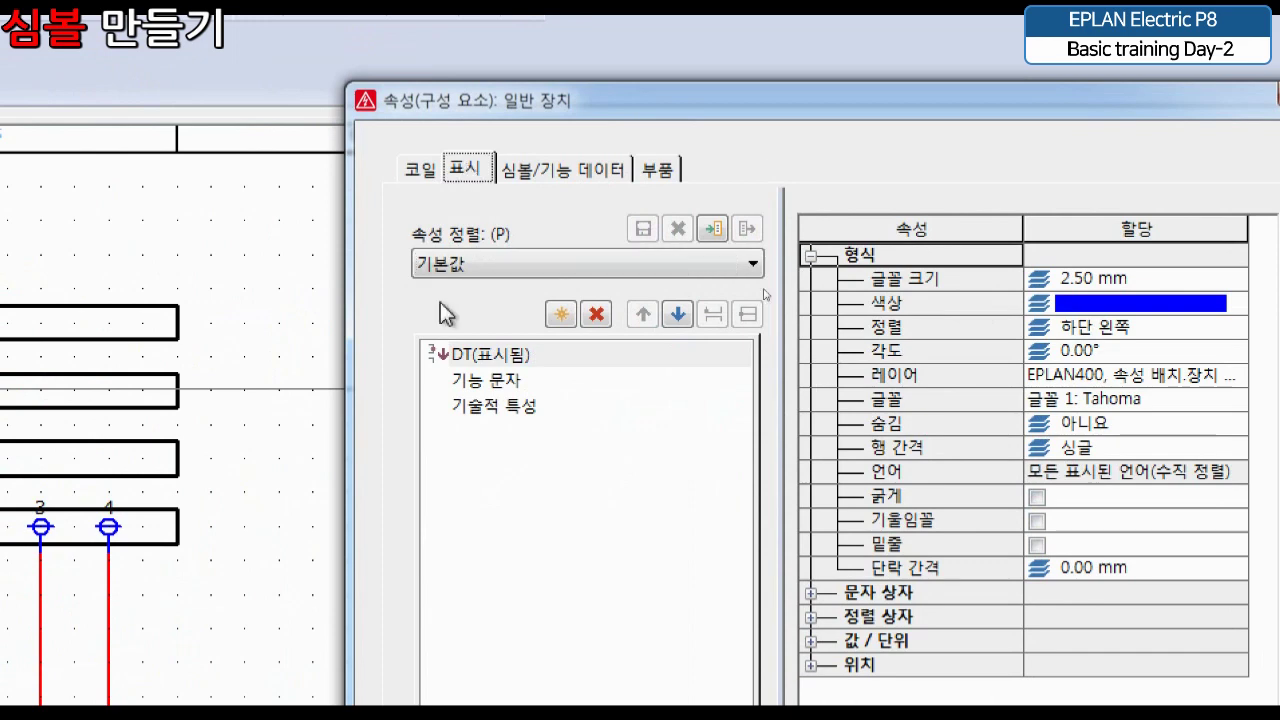
{"action": "left_click", "coordinate": [486, 358]}
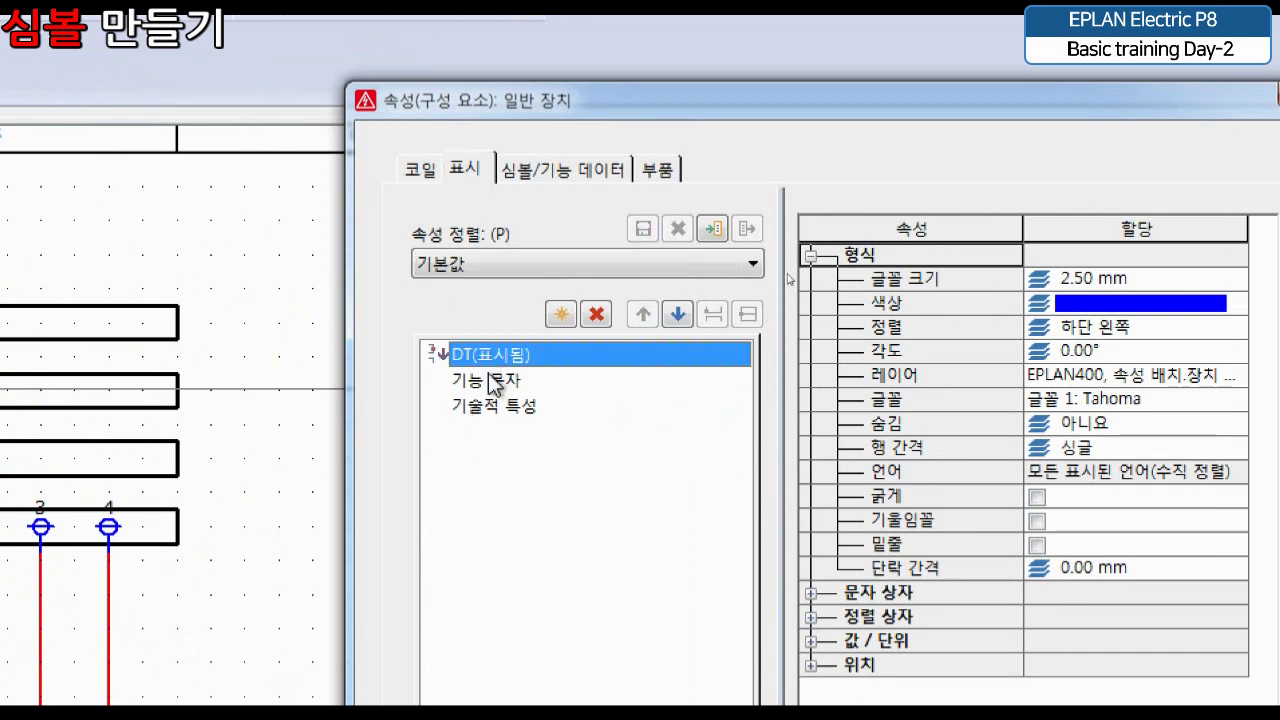
{"action": "left_click", "coordinate": [491, 424]}
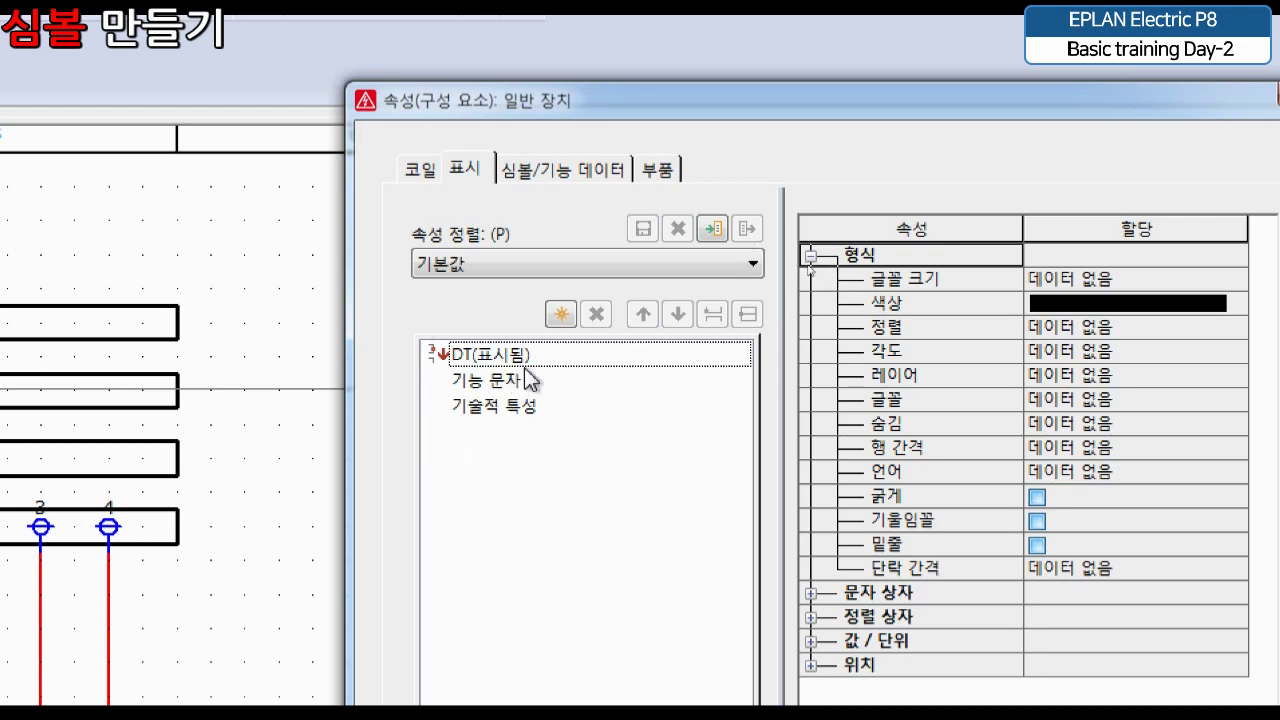
{"action": "key", "text": "Escape"}
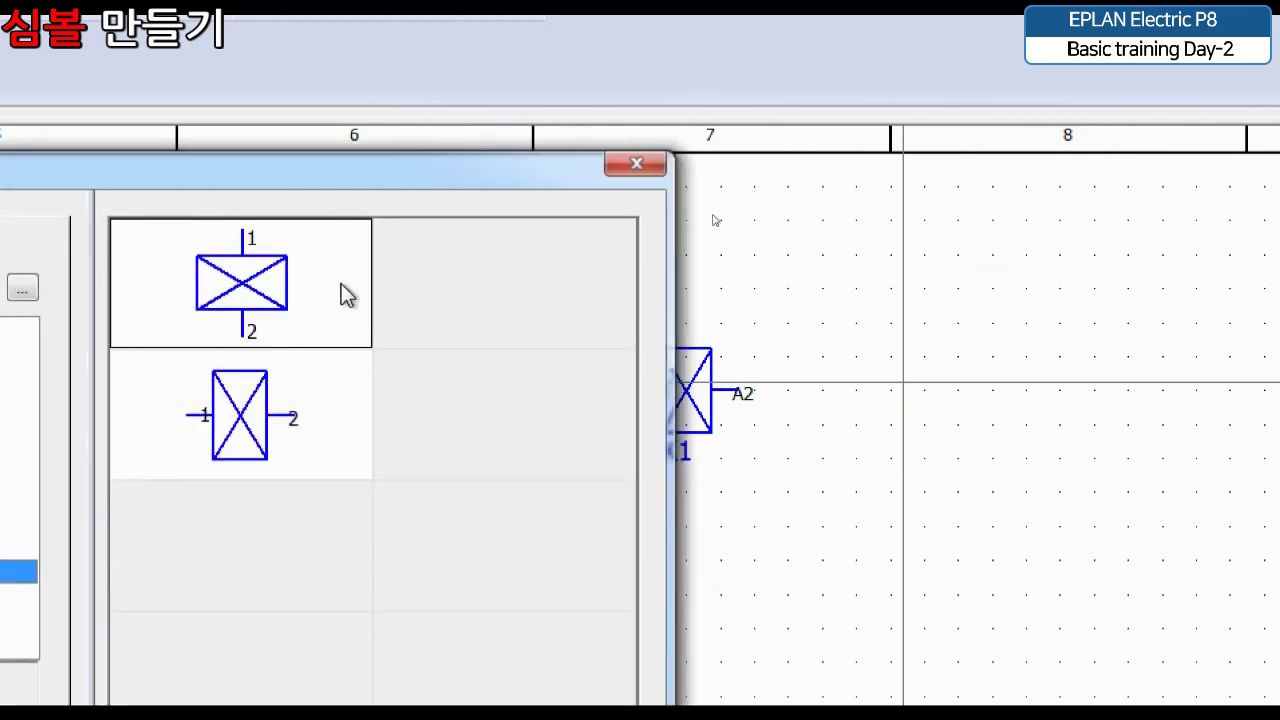
Place a second Test0 coil in its B variant between columns 7 and 8, in line with the first, accepting its default properties
{"action": "double_click", "coordinate": [342, 286]}
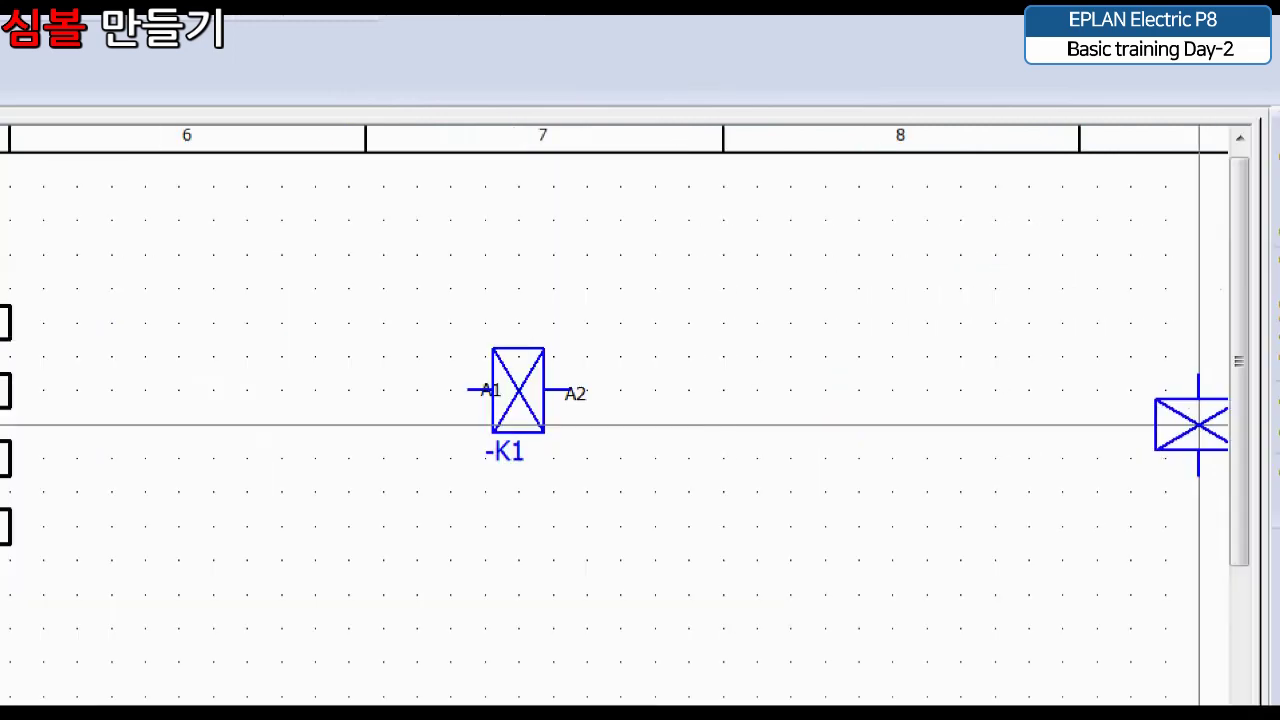
{"action": "key", "text": "Tab"}
{"action": "left_click", "coordinate": [693, 390]}
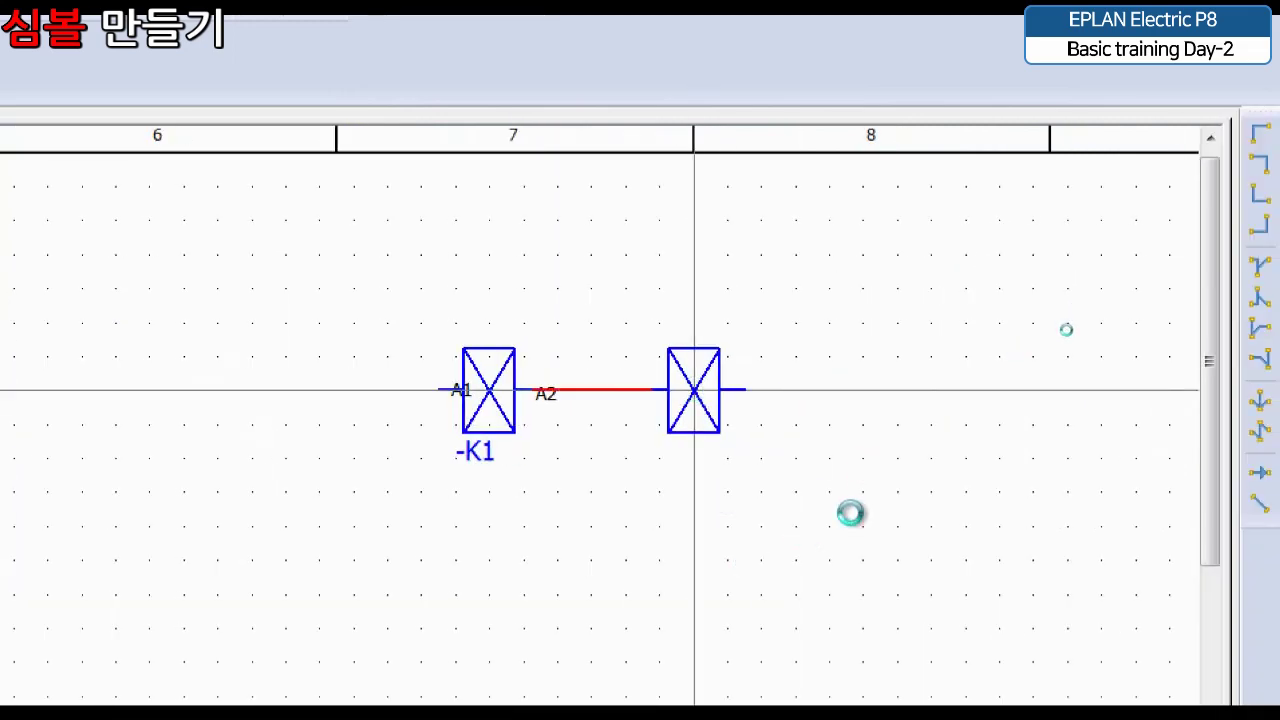
{"action": "key", "text": "Return"}
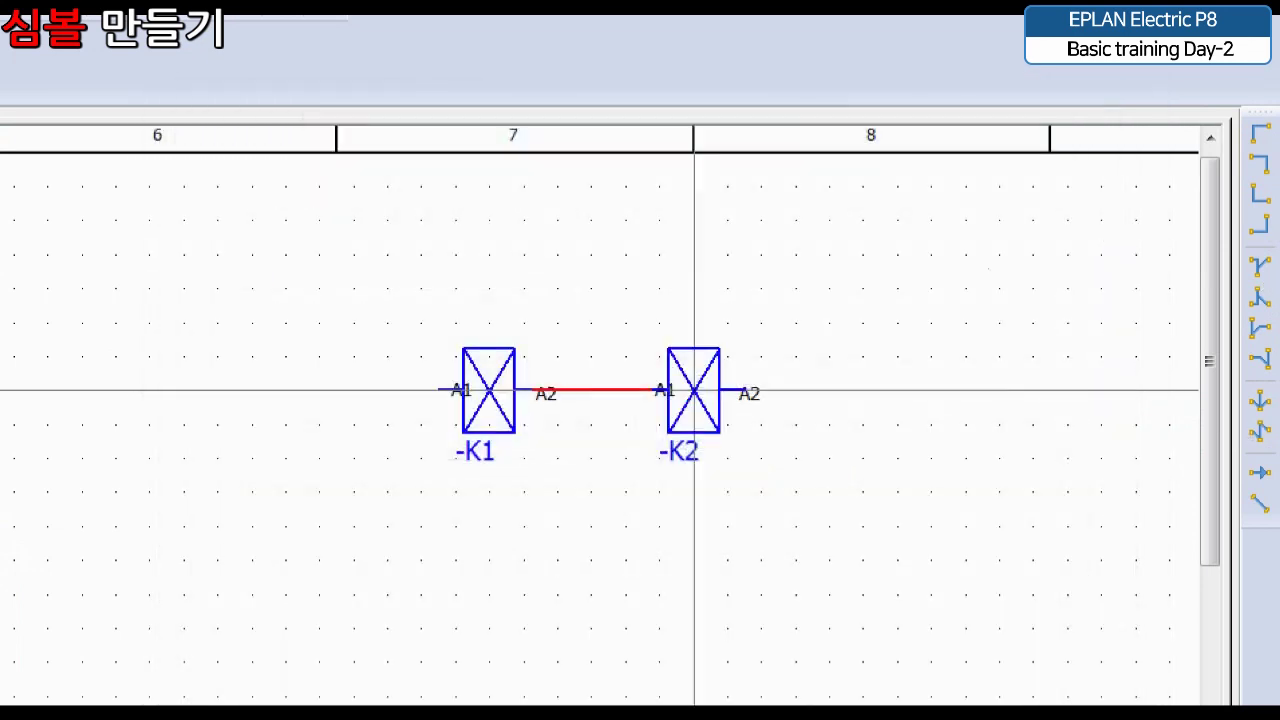